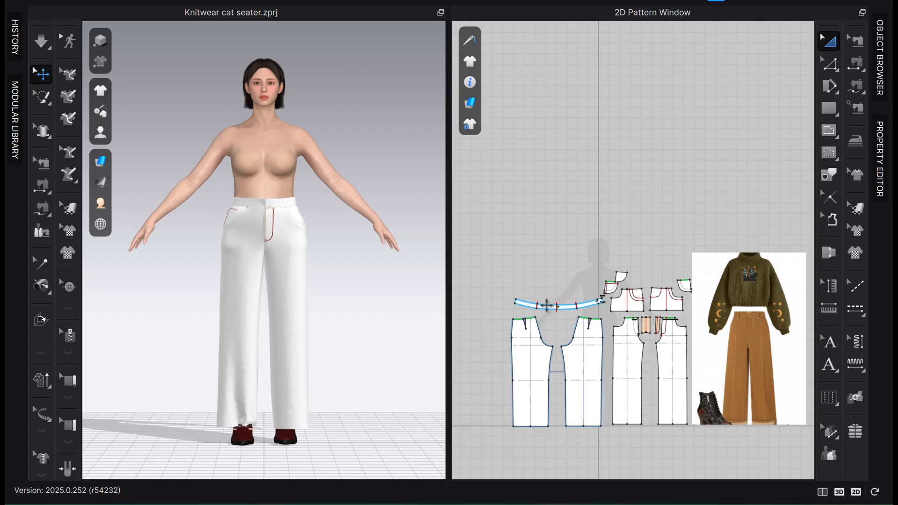
Duplicate the waistband pattern and place the copy directly above the original.
{"action": "scroll", "coordinate": [566, 309], "scroll_direction": "up", "scroll_amount": 2}
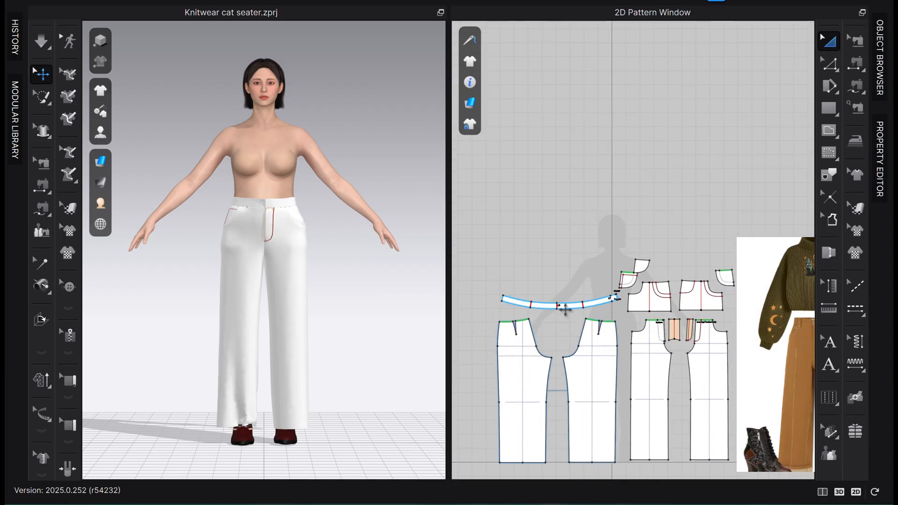
{"action": "left_click", "coordinate": [574, 307]}
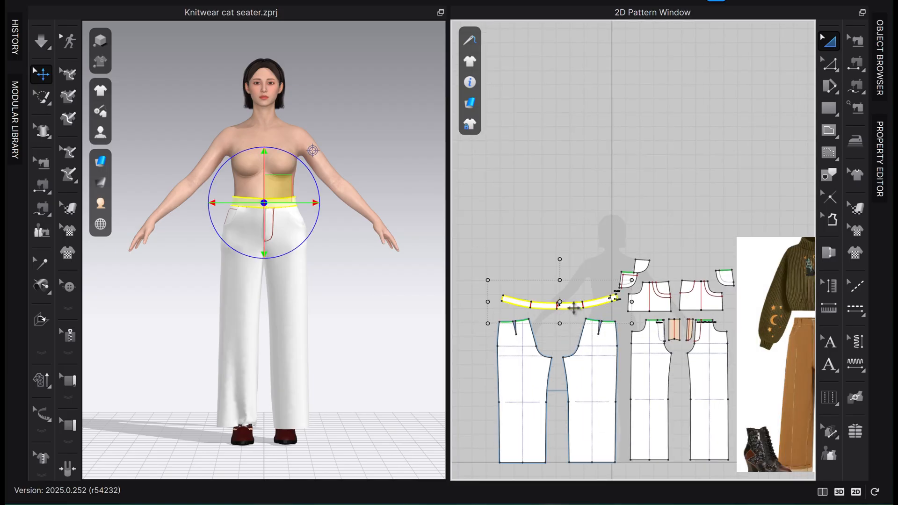
{"action": "key", "text": "ctrl+c"}
{"action": "key", "text": "ctrl+v"}
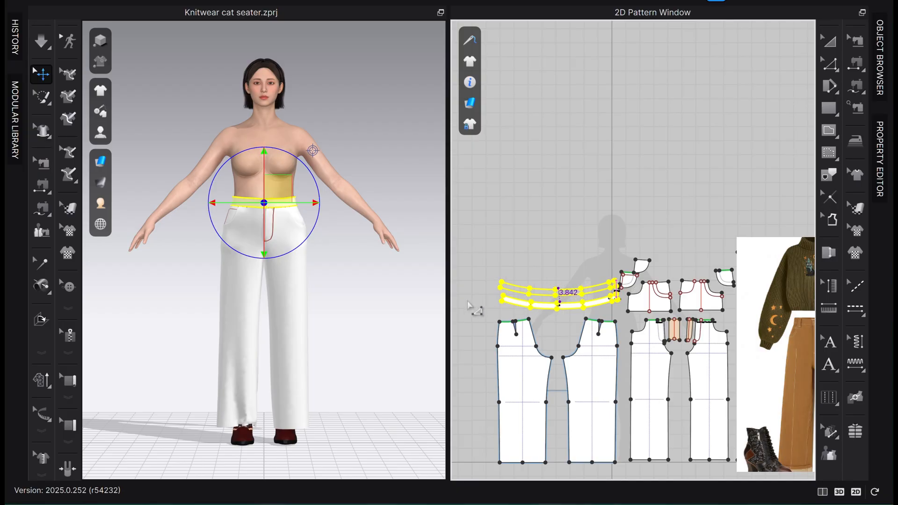
{"action": "left_click", "coordinate": [697, 230]}
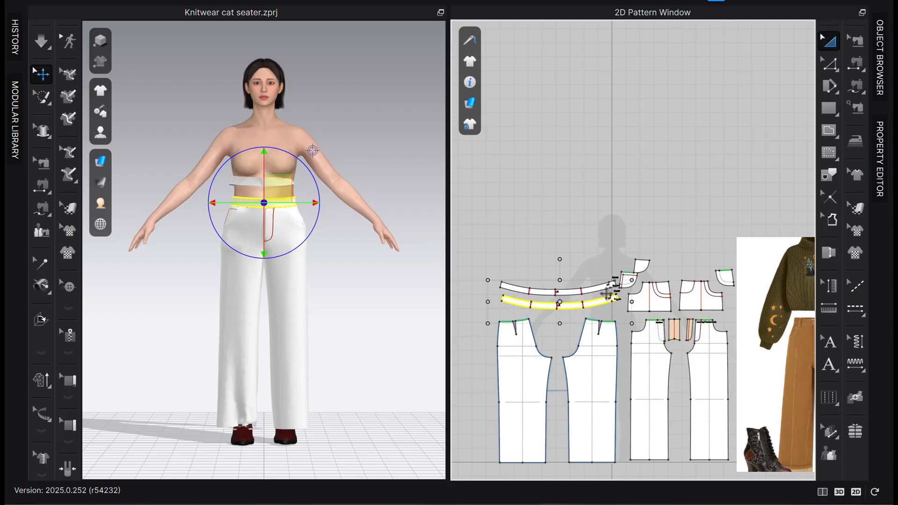
Turn on Bond for the Outer WB waistband pattern.
{"action": "left_click", "coordinate": [878, 58]}
{"action": "left_click", "coordinate": [878, 93]}
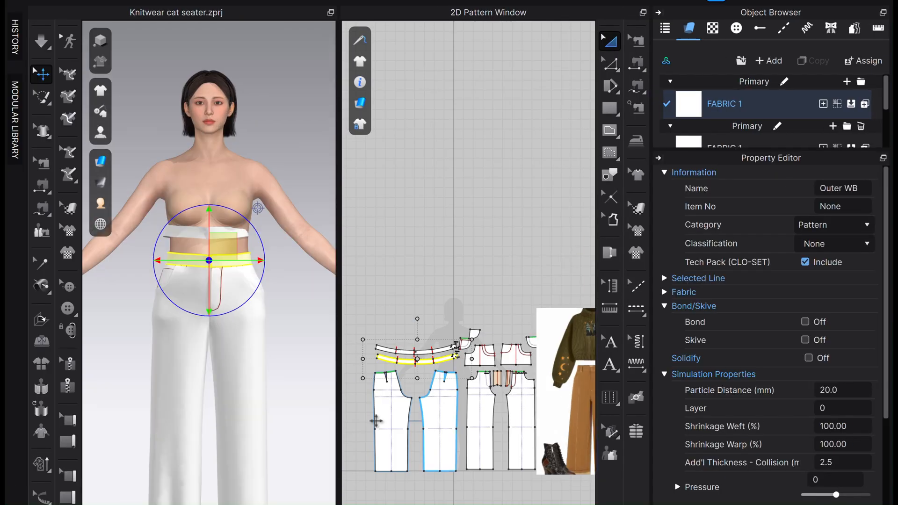
{"action": "left_click", "coordinate": [805, 323]}
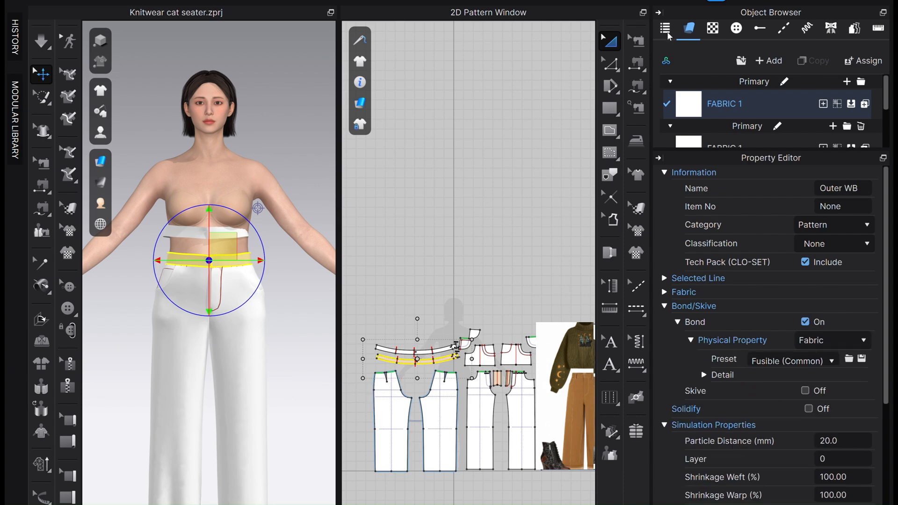
{"action": "left_click", "coordinate": [658, 12]}
{"action": "left_click", "coordinate": [638, 12]}
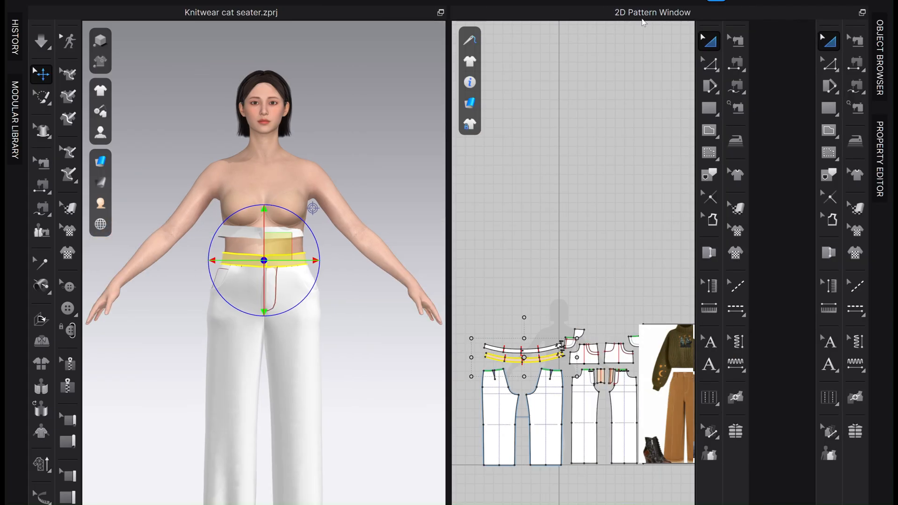
Rename the duplicated waistband pattern as Inner WB.
{"action": "left_click", "coordinate": [566, 363]}
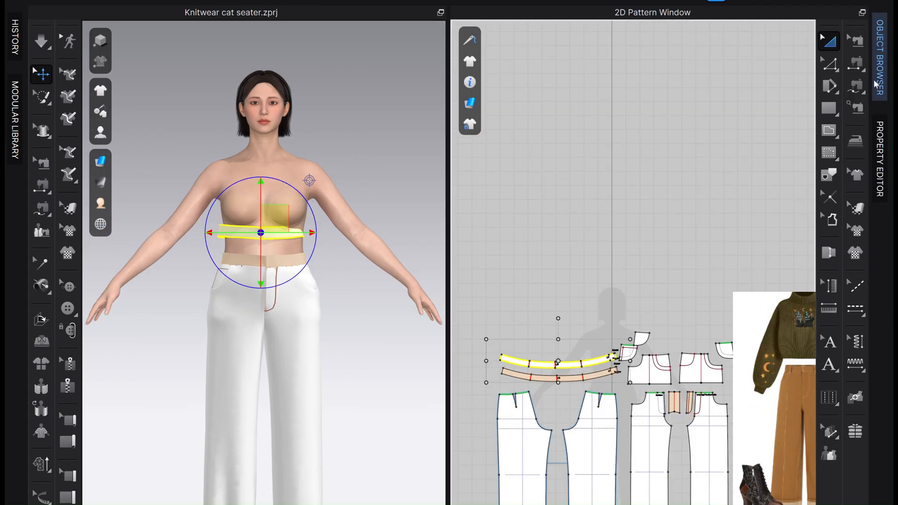
{"action": "left_click", "coordinate": [881, 58]}
{"action": "left_click", "coordinate": [887, 65]}
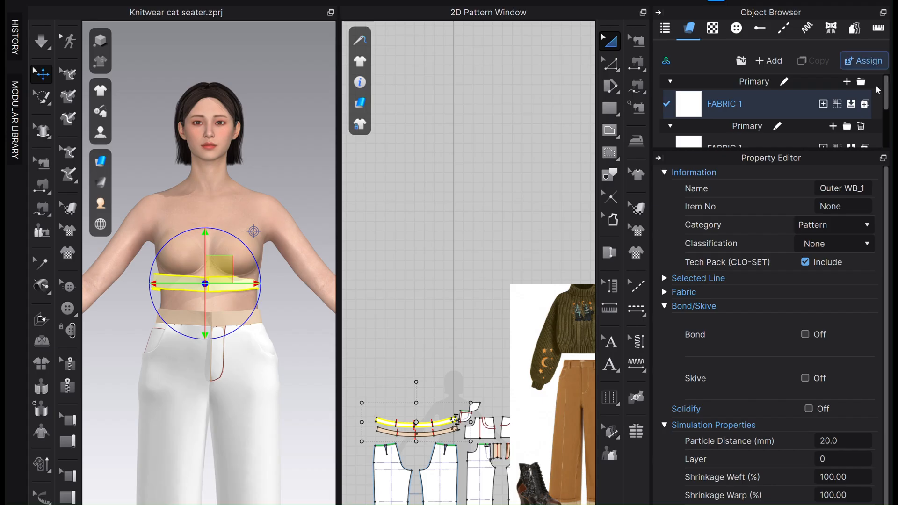
{"action": "left_click", "coordinate": [845, 189]}
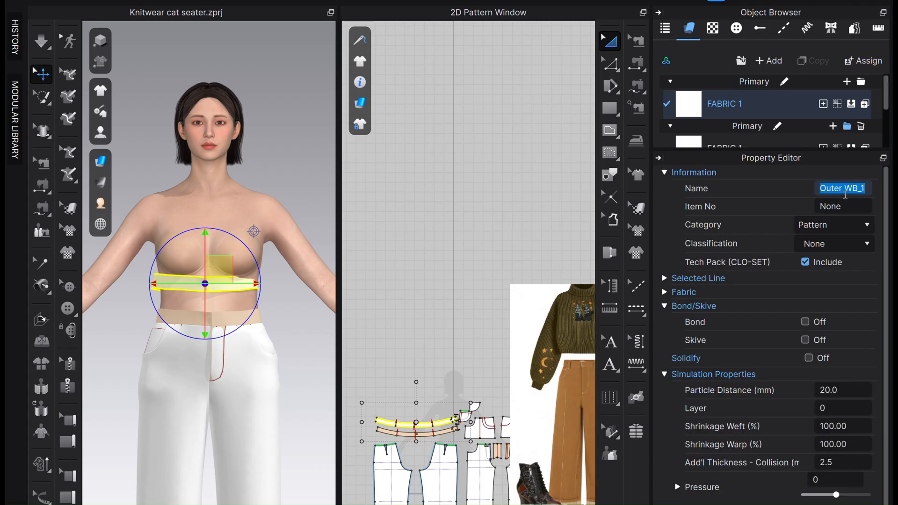
{"action": "type", "text": "IN"}
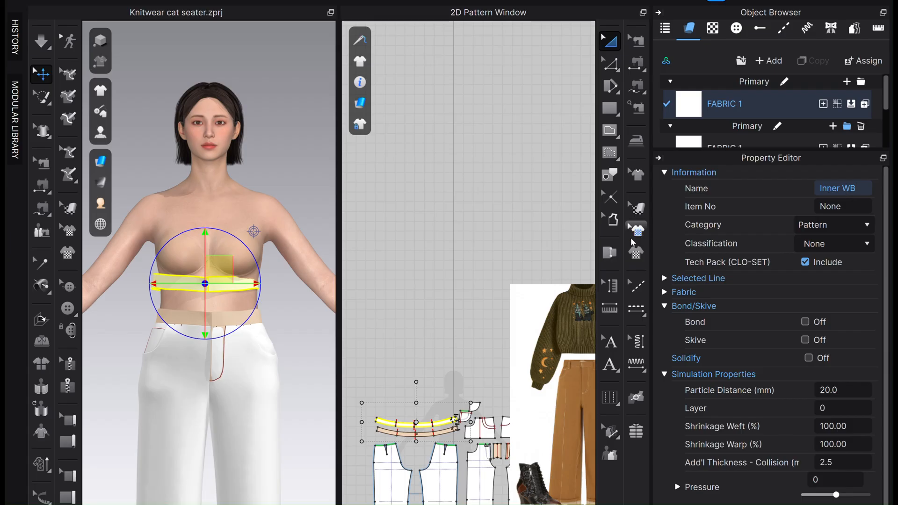
{"action": "left_click", "coordinate": [526, 265]}
View the pants from the back in 3D and frame both waistband patterns in the 2D window.
{"action": "scroll", "coordinate": [392, 376], "scroll_direction": "up", "scroll_amount": 6}
{"action": "middle_click_drag", "start_coordinate": [422, 388], "coordinate": [447, 54]}
{"action": "left_click", "coordinate": [184, 165]}
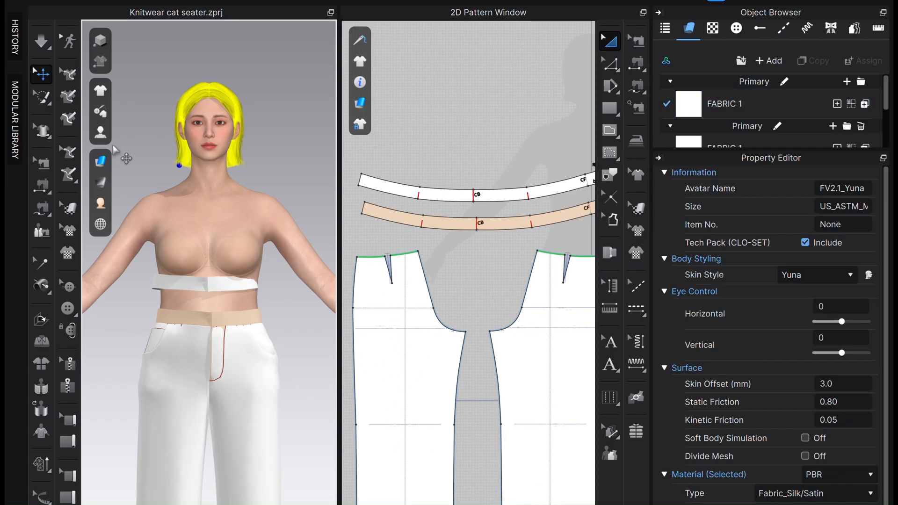
{"action": "left_click", "coordinate": [310, 132]}
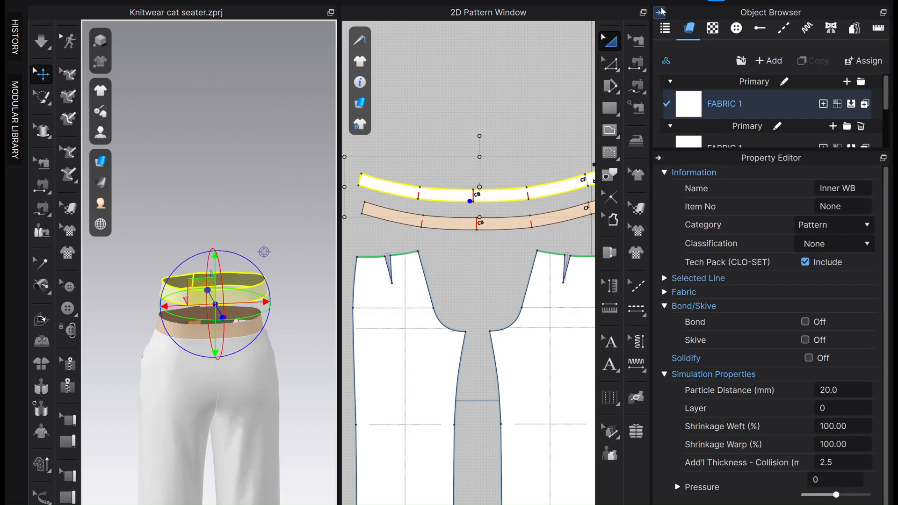
{"action": "left_click", "coordinate": [659, 13]}
{"action": "left_click", "coordinate": [638, 13]}
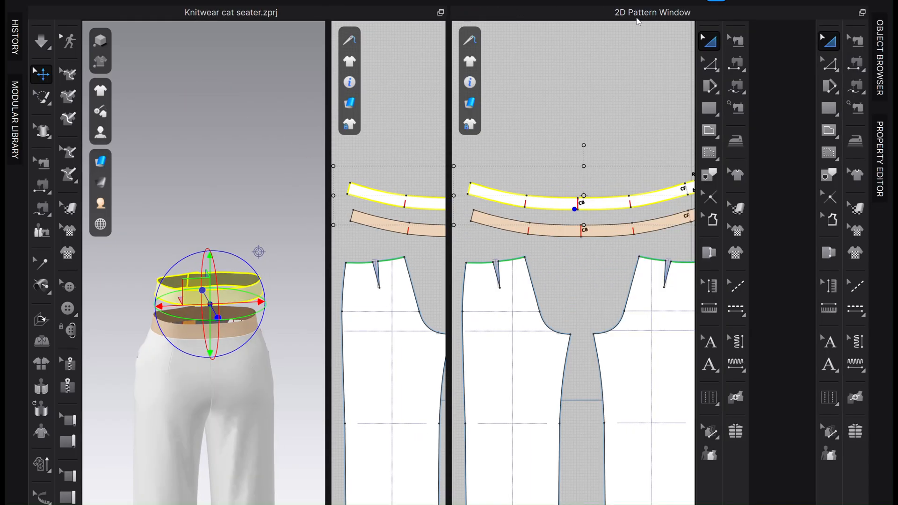
{"action": "scroll", "coordinate": [613, 205], "scroll_direction": "down", "scroll_amount": 2}
{"action": "scroll", "coordinate": [691, 137], "scroll_direction": "up", "scroll_amount": 3}
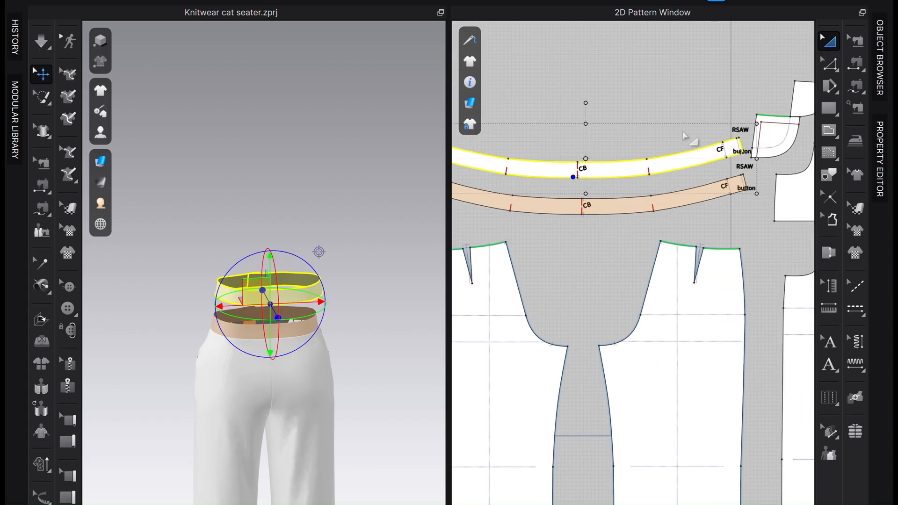
{"action": "left_click", "coordinate": [696, 133]}
{"action": "scroll", "coordinate": [715, 145], "scroll_direction": "down", "scroll_amount": 1}
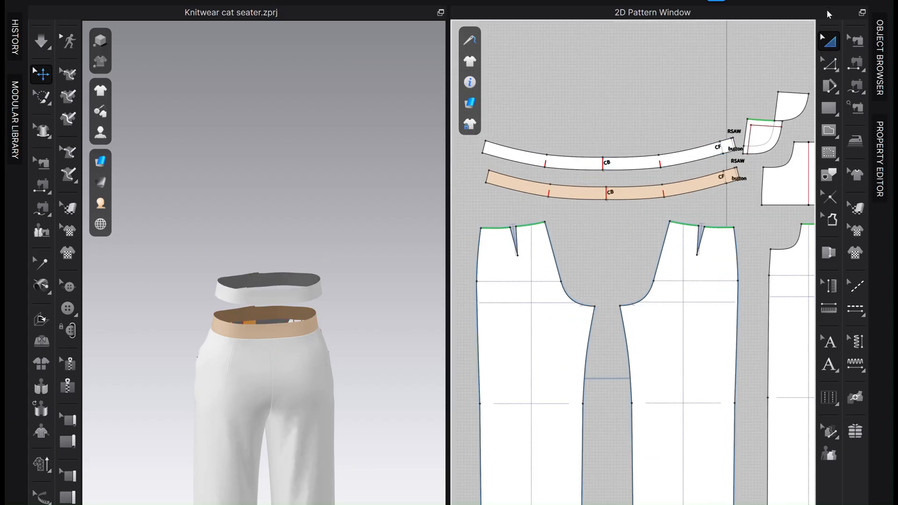
Sew the full upper edge of the inner waistband to the upper edge of the outer waistband with Free Sewing.
{"action": "left_click", "coordinate": [858, 45]}
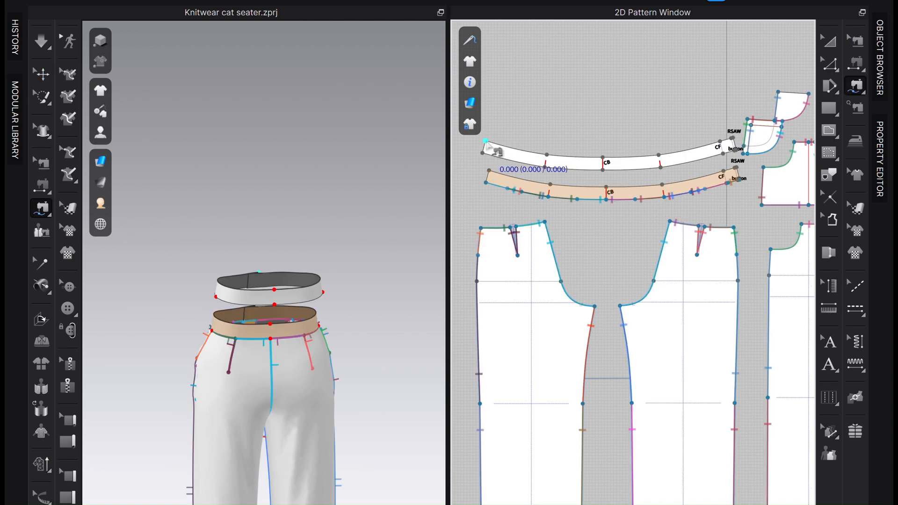
{"action": "left_click", "coordinate": [733, 139]}
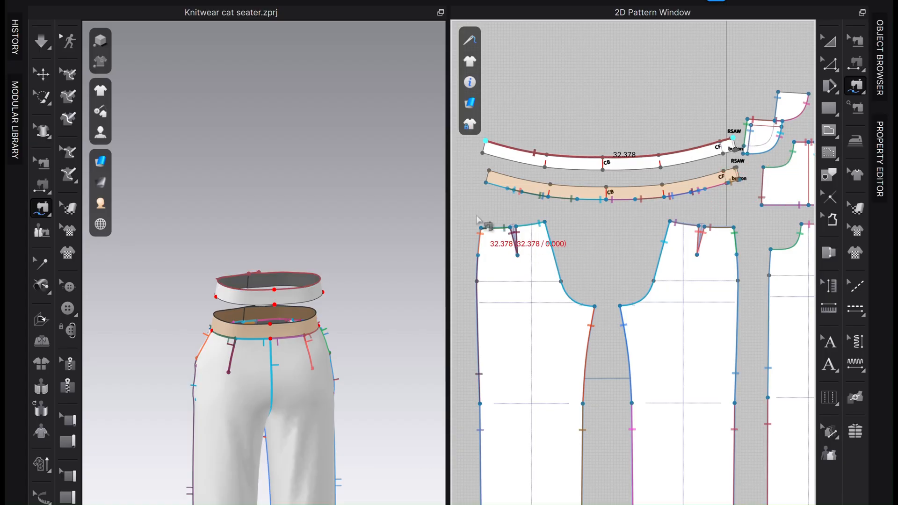
{"action": "left_click", "coordinate": [489, 171]}
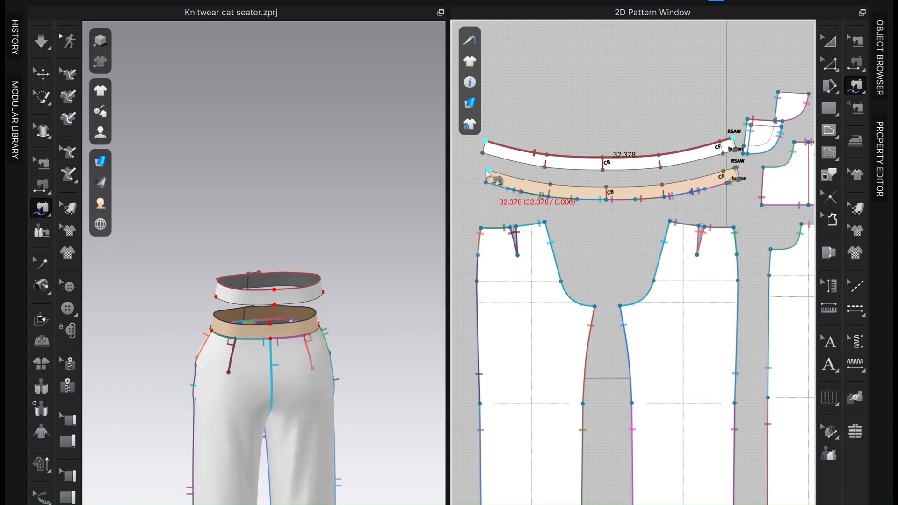
{"action": "scroll", "coordinate": [737, 164], "scroll_direction": "up", "scroll_amount": 3}
{"action": "left_click", "coordinate": [738, 194]}
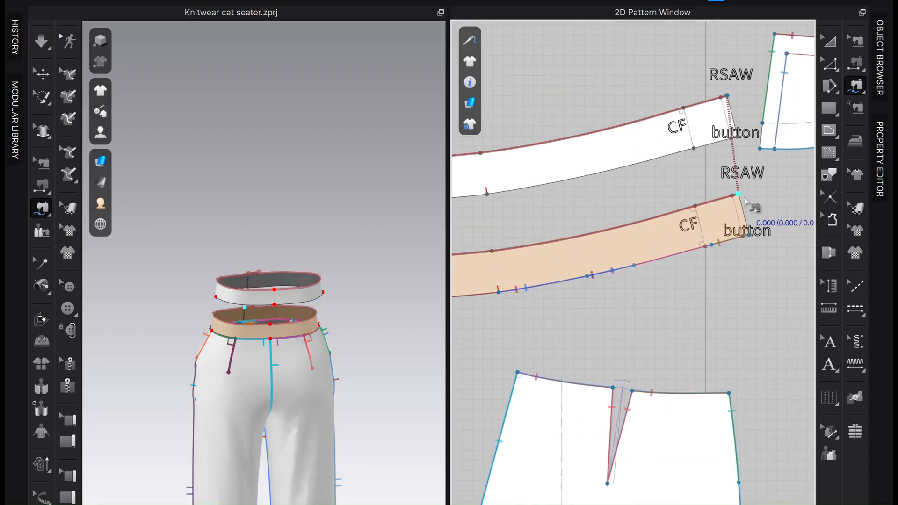
{"action": "scroll", "coordinate": [657, 290], "scroll_direction": "down", "scroll_amount": 2}
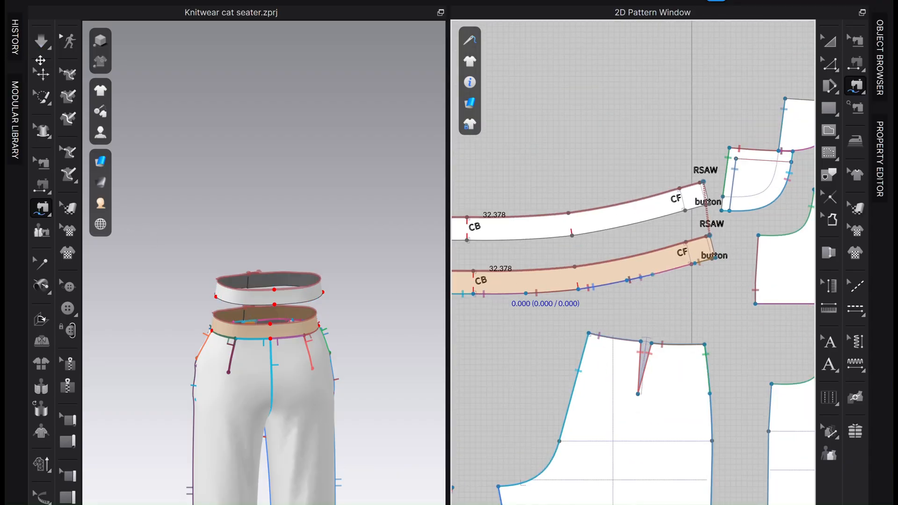
Position the inner waistband beneath the outer waistband in 3D with Superimpose (Under).
{"action": "left_click", "coordinate": [263, 291]}
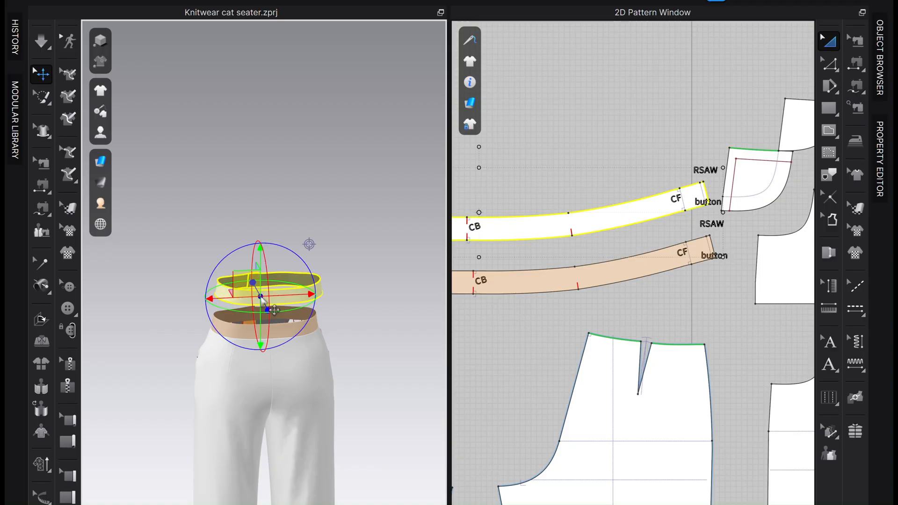
{"action": "right_click", "coordinate": [264, 294]}
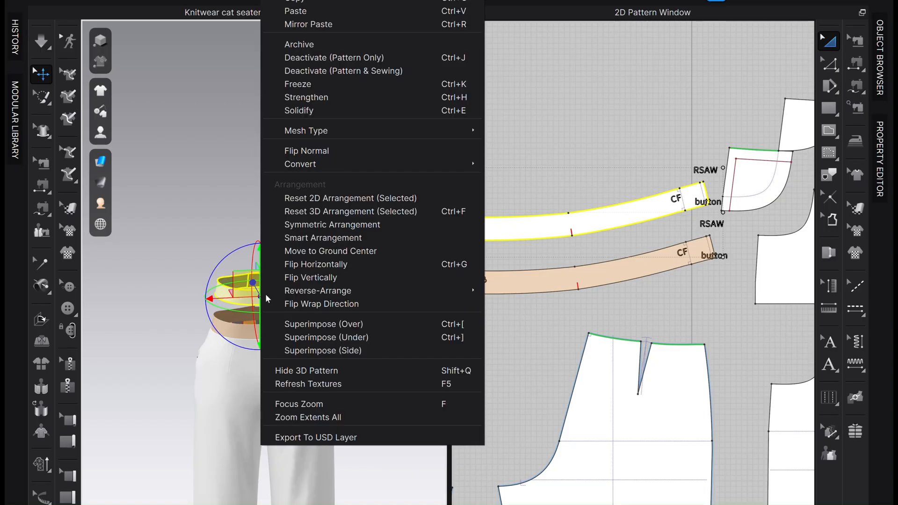
{"action": "left_click", "coordinate": [383, 339]}
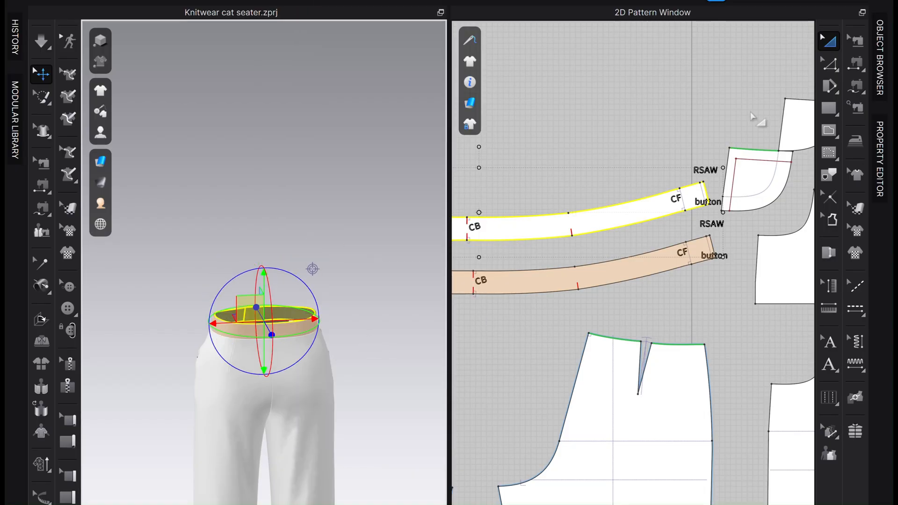
Set the seam joining the two waistbands' upper edges to Turned.
{"action": "left_click", "coordinate": [861, 42]}
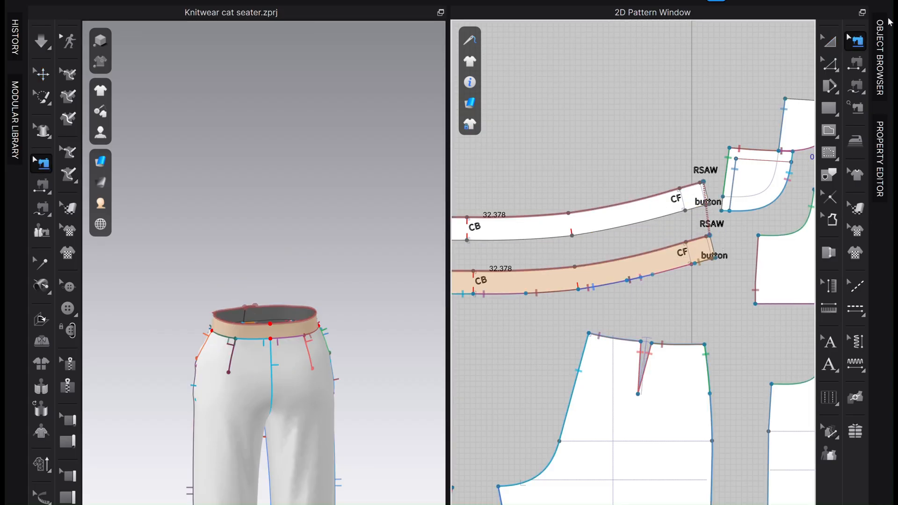
{"action": "left_click", "coordinate": [887, 33]}
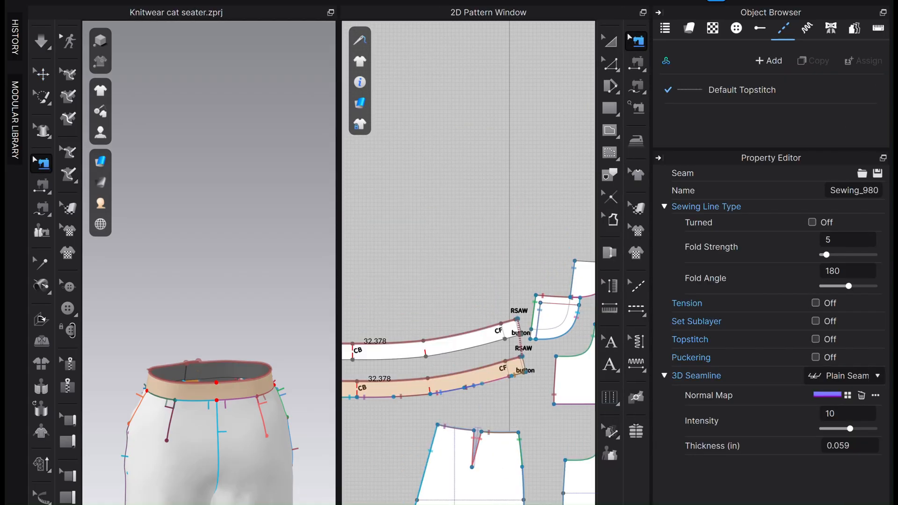
{"action": "left_click", "coordinate": [816, 222]}
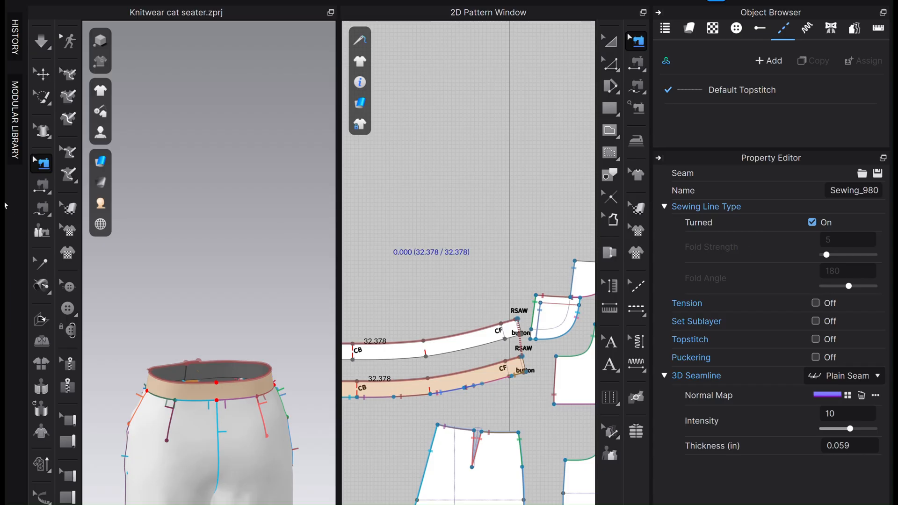
Run the simulation briefly to settle the layered waistband on the pants, and stop it.
{"action": "left_click", "coordinate": [40, 49]}
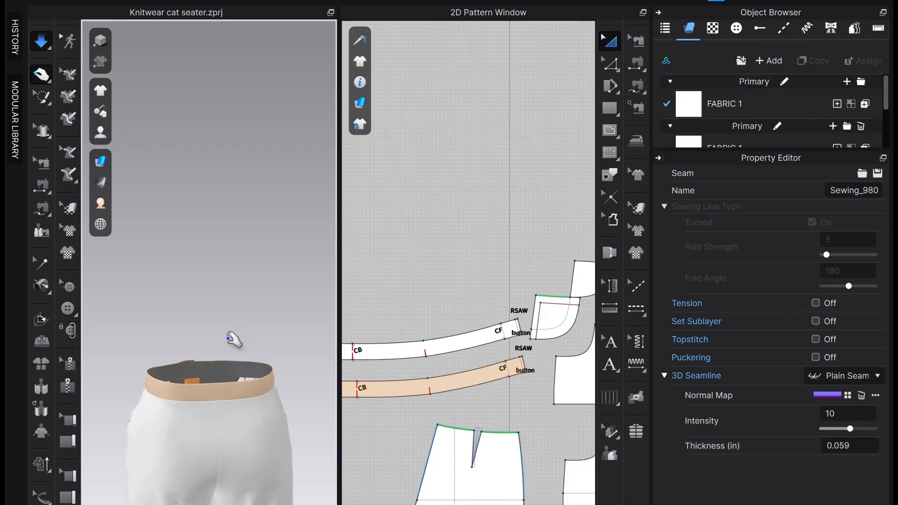
{"action": "scroll", "coordinate": [200, 256], "scroll_direction": "up", "scroll_amount": 3}
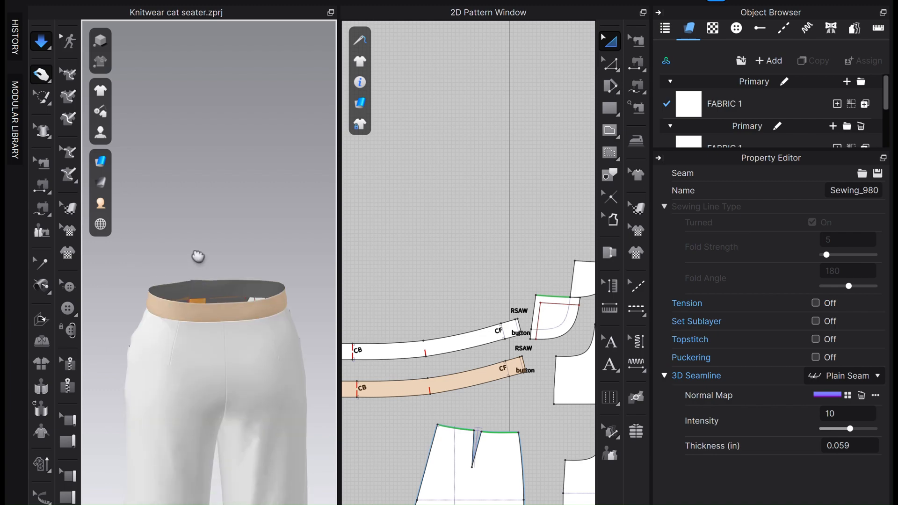
{"action": "left_click", "coordinate": [46, 40]}
Sew the full lower edge of the inner waistband to the lower edge of the outer waistband with Free Sewing.
{"action": "left_click", "coordinate": [42, 163]}
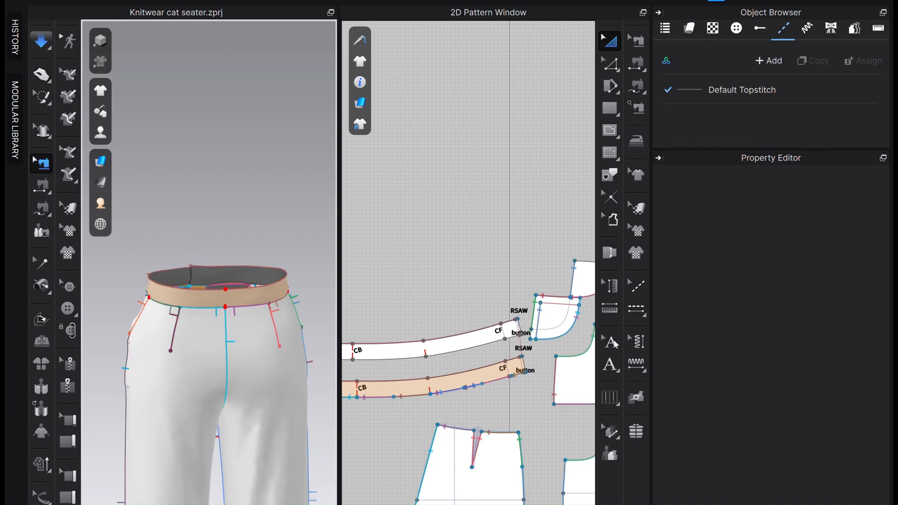
{"action": "middle_click_drag", "start_coordinate": [515, 258], "coordinate": [541, 132]}
{"action": "scroll", "coordinate": [541, 132], "scroll_direction": "down", "scroll_amount": 4}
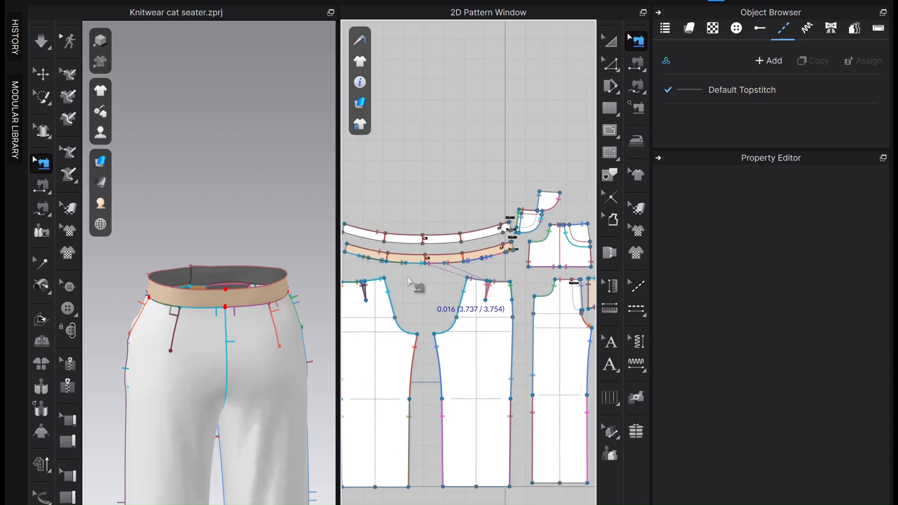
{"action": "scroll", "coordinate": [401, 193], "scroll_direction": "up", "scroll_amount": 2}
{"action": "middle_click_drag", "start_coordinate": [401, 192], "coordinate": [407, 191]}
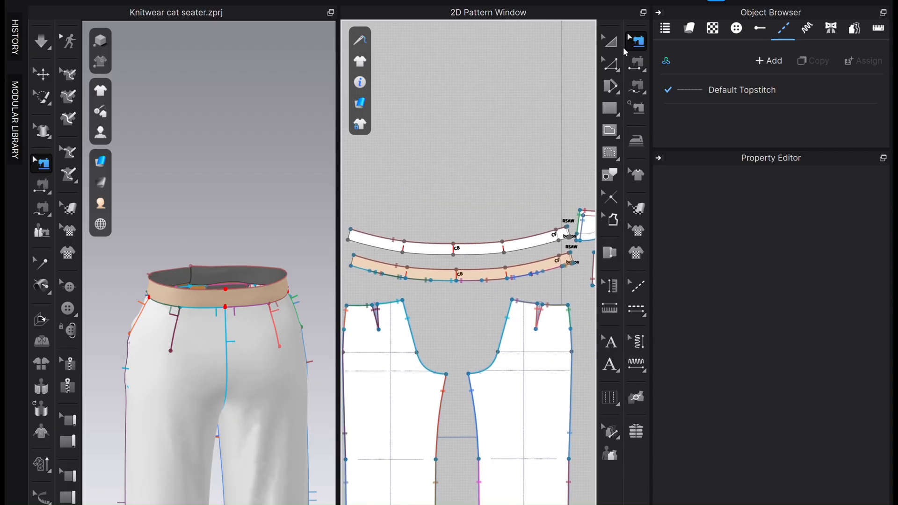
{"action": "left_click", "coordinate": [636, 86]}
{"action": "scroll", "coordinate": [558, 253], "scroll_direction": "up", "scroll_amount": 5}
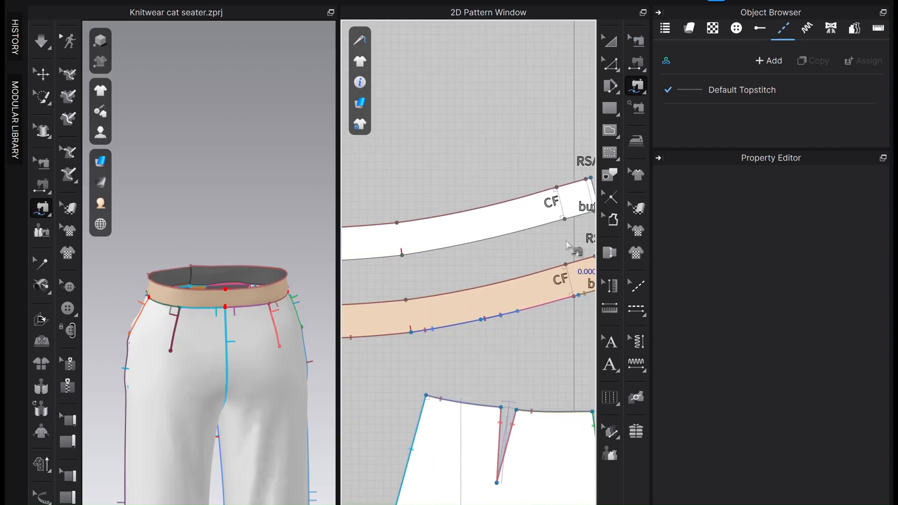
{"action": "scroll", "coordinate": [575, 253], "scroll_direction": "down", "scroll_amount": 5}
{"action": "scroll", "coordinate": [419, 234], "scroll_direction": "down", "scroll_amount": 3}
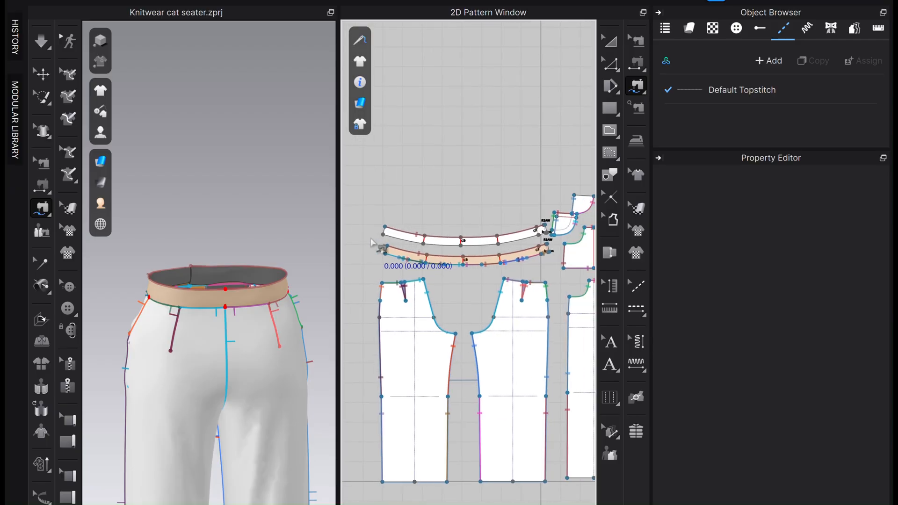
{"action": "left_click", "coordinate": [384, 236]}
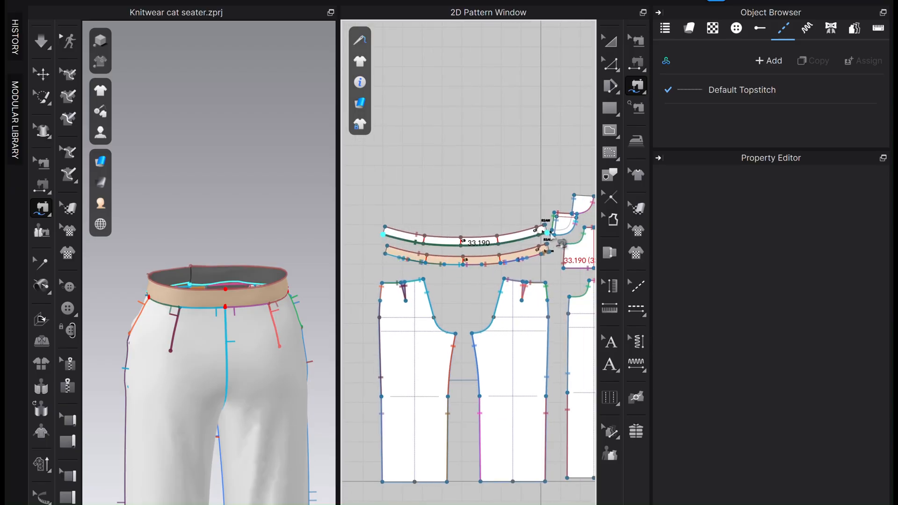
{"action": "scroll", "coordinate": [544, 235], "scroll_direction": "up", "scroll_amount": 3}
{"action": "left_click", "coordinate": [541, 236]}
{"action": "left_click", "coordinate": [546, 291]}
{"action": "scroll", "coordinate": [568, 318], "scroll_direction": "down", "scroll_amount": 3}
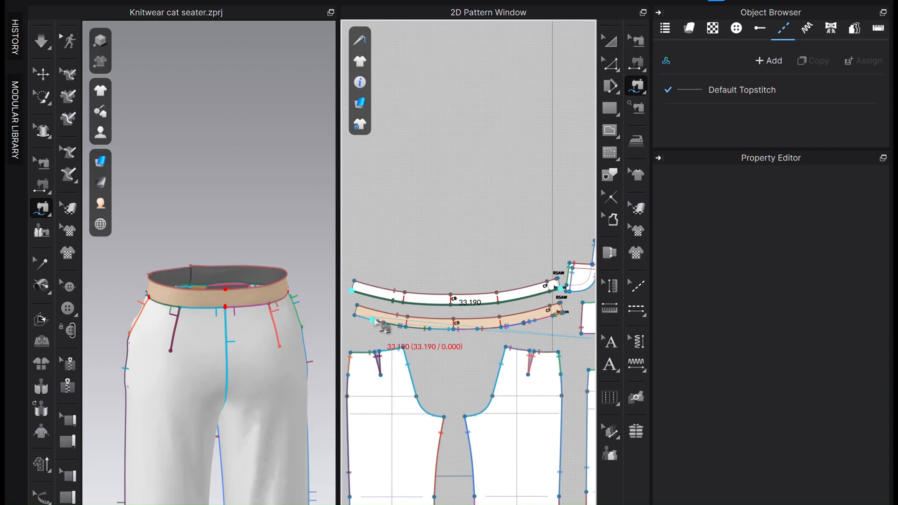
{"action": "left_click", "coordinate": [563, 312]}
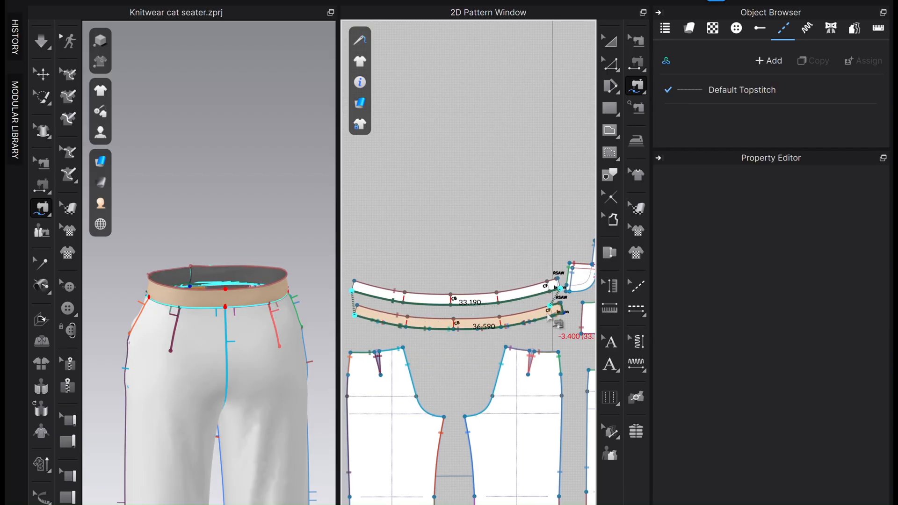
{"action": "scroll", "coordinate": [571, 318], "scroll_direction": "up", "scroll_amount": 4}
{"action": "left_click", "coordinate": [540, 302]}
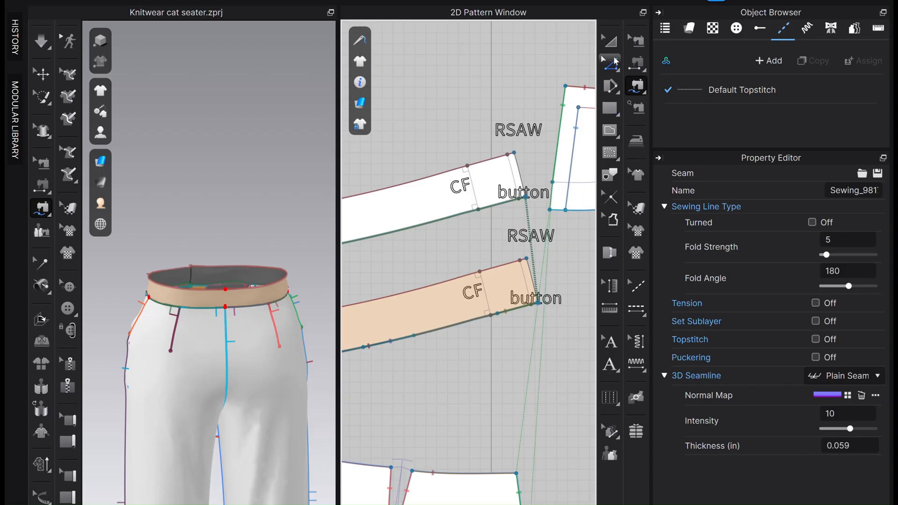
Sew the two waistbands' short ends together at the button extension with Segment Sewing and set that seam to Turned.
{"action": "key", "text": "n"}
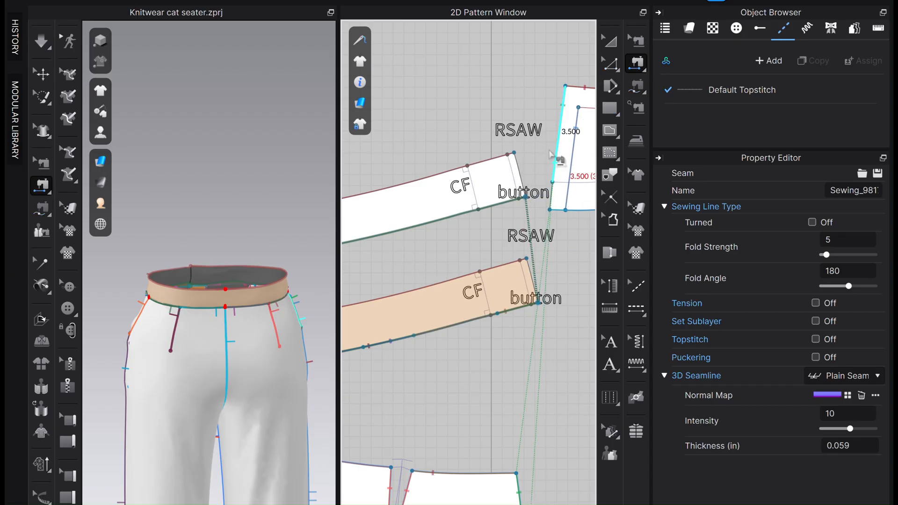
{"action": "left_click", "coordinate": [523, 172]}
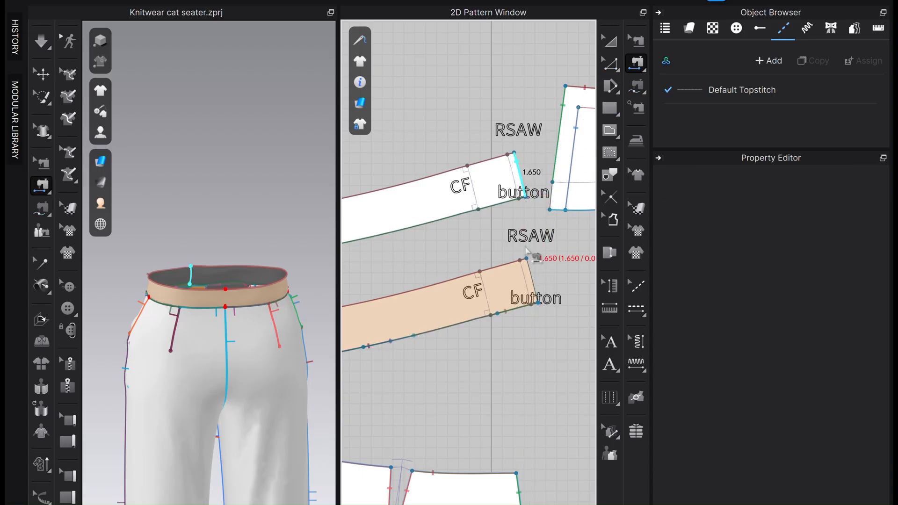
{"action": "left_click", "coordinate": [532, 278]}
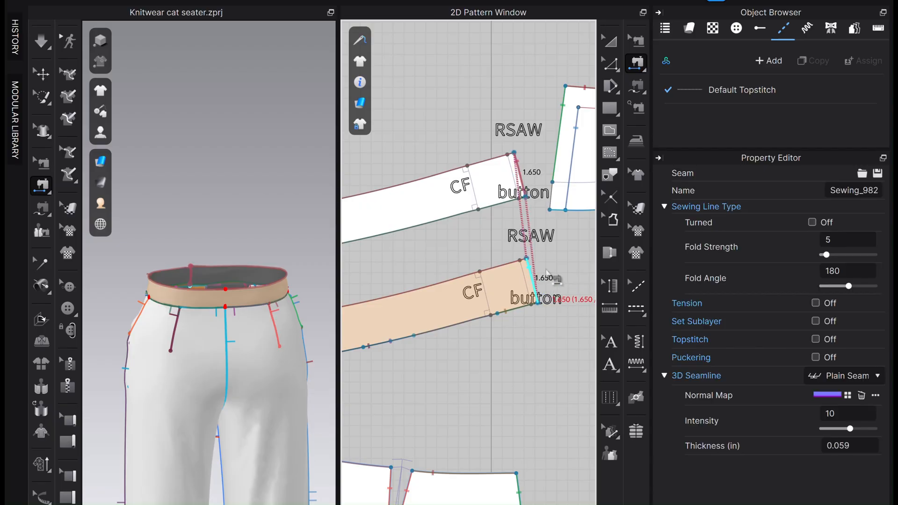
{"action": "left_click", "coordinate": [812, 223]}
Sew the waistbands' opposite short ends, away from the button extension, together and set that seam to Turned.
{"action": "scroll", "coordinate": [523, 306], "scroll_direction": "down", "scroll_amount": 5}
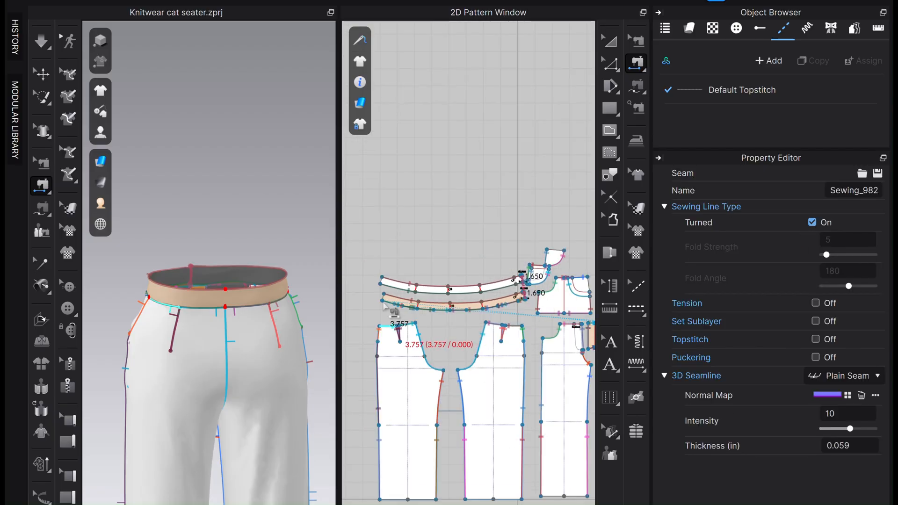
{"action": "scroll", "coordinate": [385, 307], "scroll_direction": "up", "scroll_amount": 5}
{"action": "left_click", "coordinate": [406, 277]}
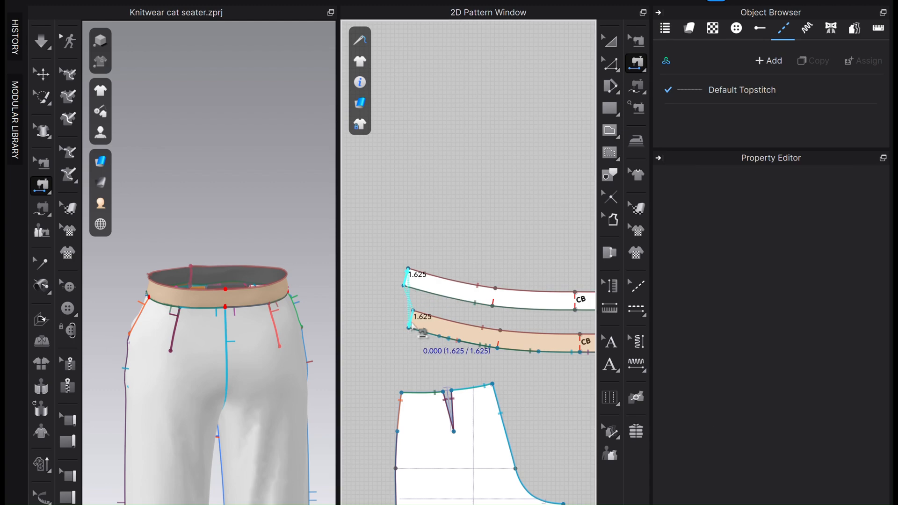
{"action": "scroll", "coordinate": [411, 323], "scroll_direction": "up", "scroll_amount": 4}
{"action": "left_click", "coordinate": [418, 320]}
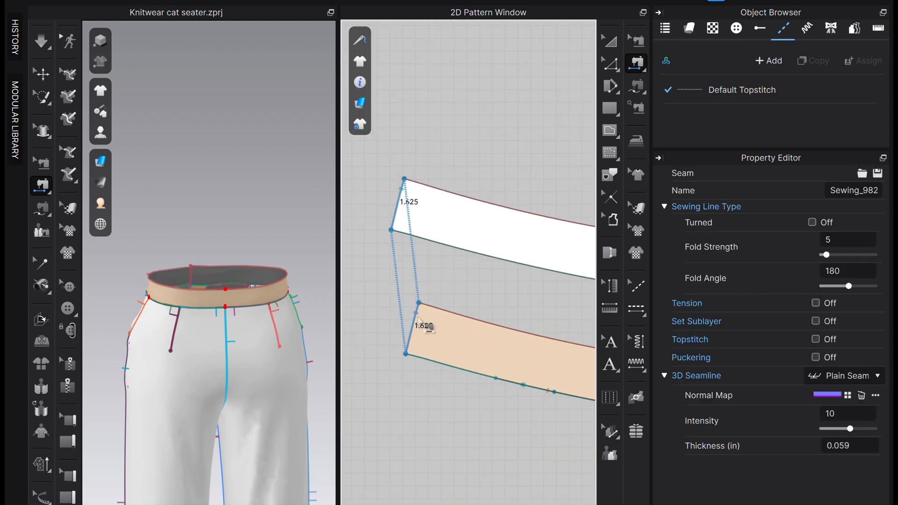
{"action": "left_click", "coordinate": [812, 223]}
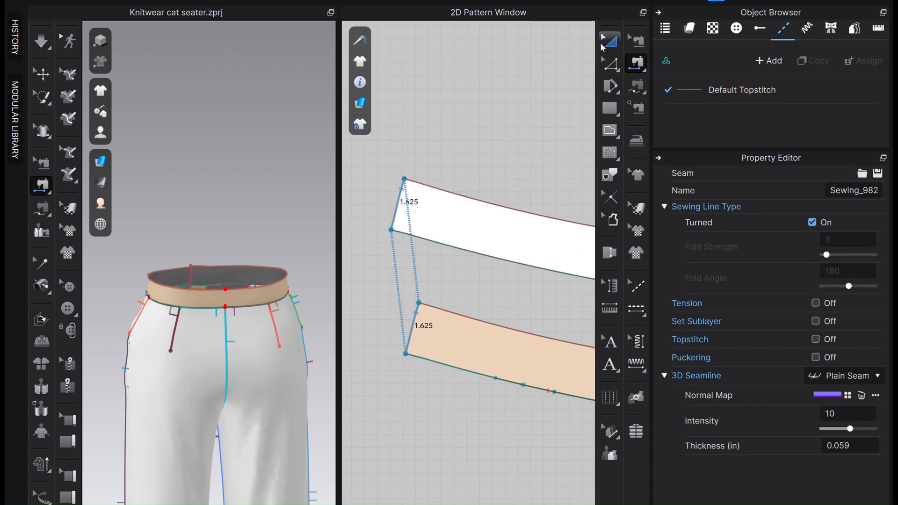
Simulate the fully sewn double waistband briefly, stop the simulation and display the garment's seams again.
{"action": "key", "text": "space"}
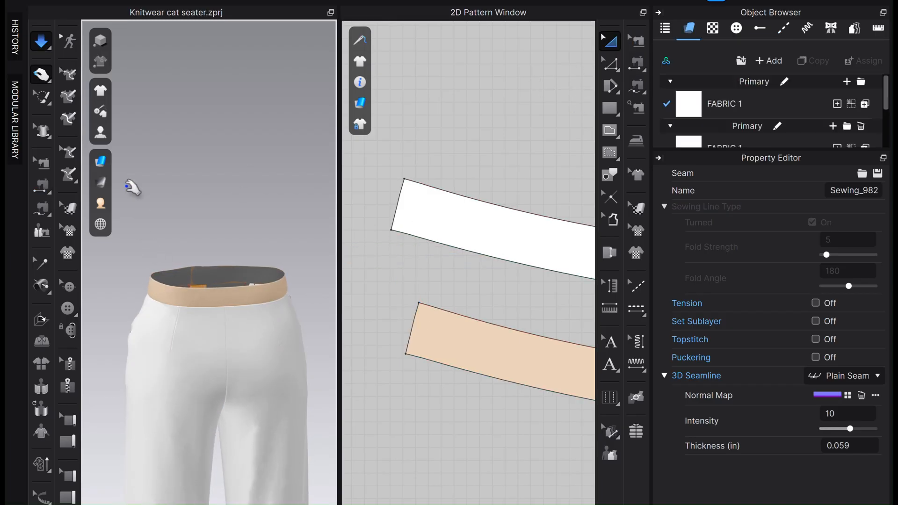
{"action": "left_click", "coordinate": [41, 47]}
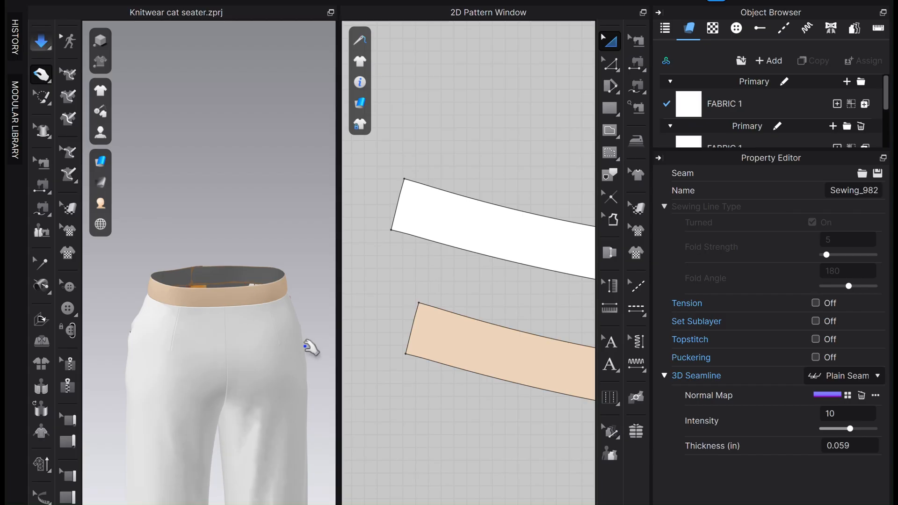
{"action": "key", "text": "b"}
{"action": "scroll", "coordinate": [397, 365], "scroll_direction": "down", "scroll_amount": 3}
{"action": "scroll", "coordinate": [451, 410], "scroll_direction": "up", "scroll_amount": 2}
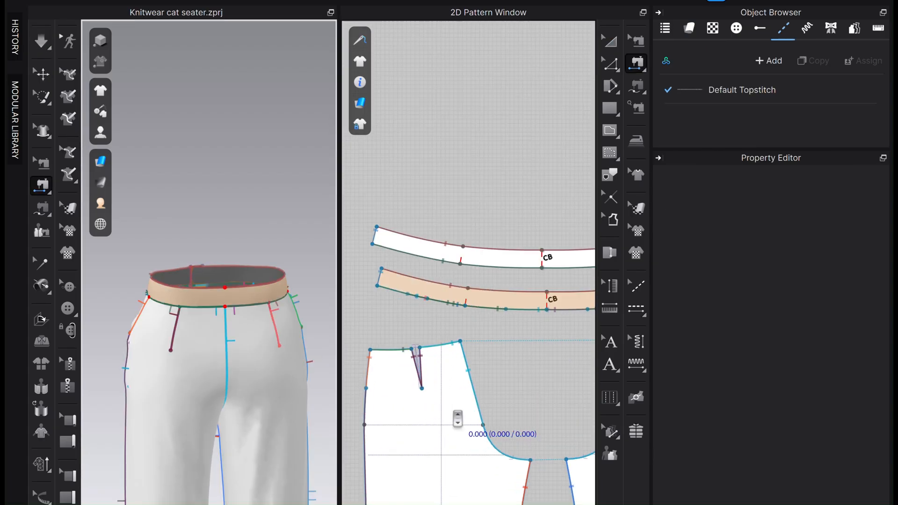
Collapse the Object Browser and the Property Editor to enlarge the 3D and 2D windows.
{"action": "left_click", "coordinate": [657, 12]}
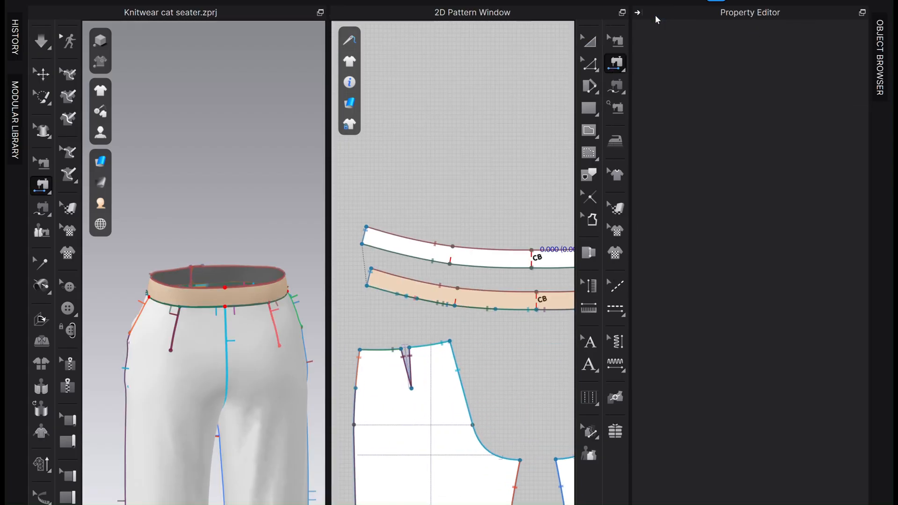
{"action": "left_click", "coordinate": [644, 12]}
Examine the pants patterns beside the reference image and the back of the waistband in 3D.
{"action": "scroll", "coordinate": [621, 289], "scroll_direction": "down", "scroll_amount": 5}
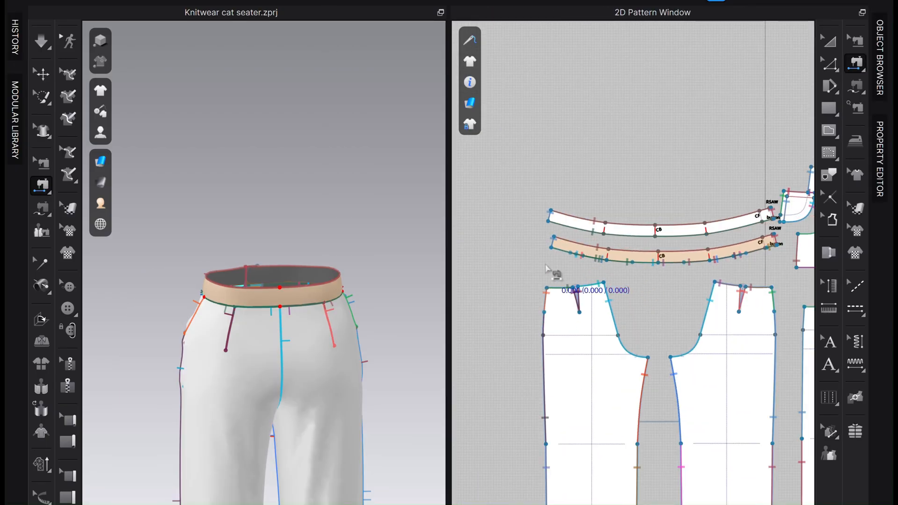
{"action": "scroll", "coordinate": [621, 289], "scroll_direction": "up", "scroll_amount": 2}
{"action": "scroll", "coordinate": [810, 337], "scroll_direction": "down", "scroll_amount": 2}
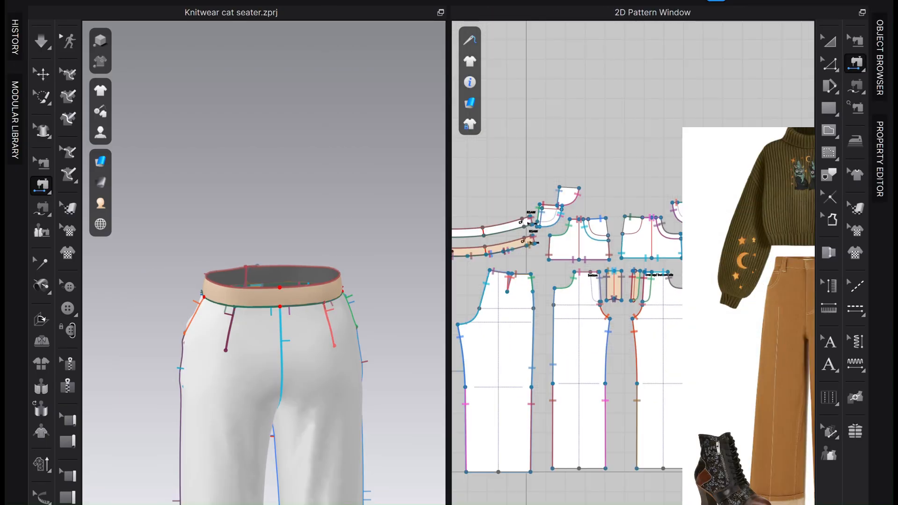
{"action": "left_click", "coordinate": [828, 41]}
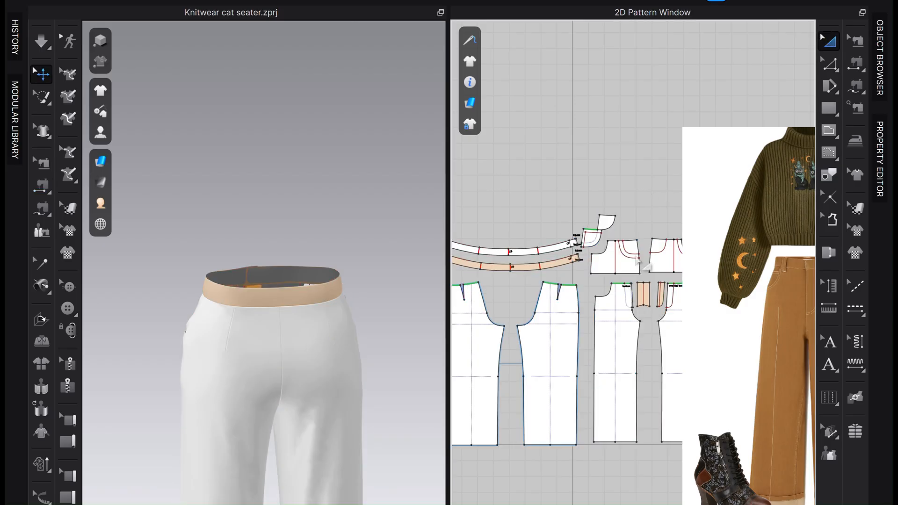
{"action": "scroll", "coordinate": [633, 369], "scroll_direction": "up", "scroll_amount": 2}
{"action": "left_click", "coordinate": [572, 193]}
{"action": "left_click", "coordinate": [523, 127]}
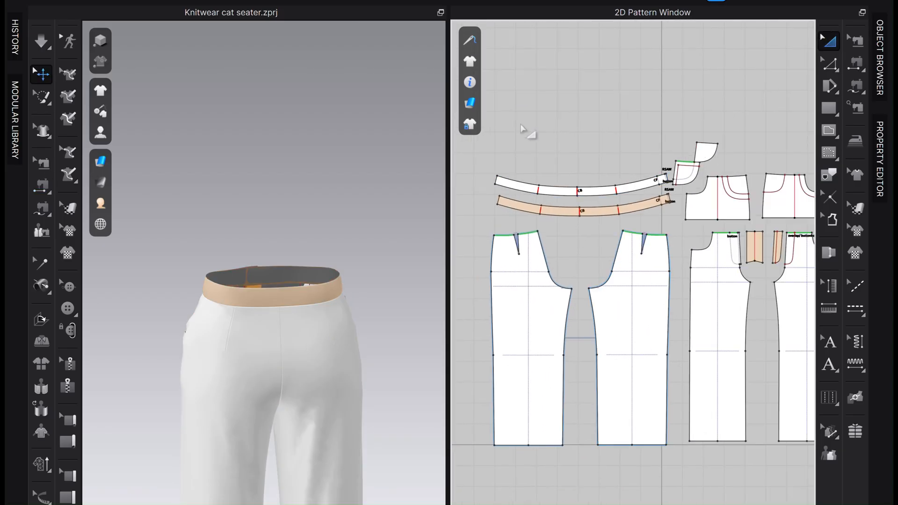
{"action": "scroll", "coordinate": [575, 143], "scroll_direction": "up", "scroll_amount": 3}
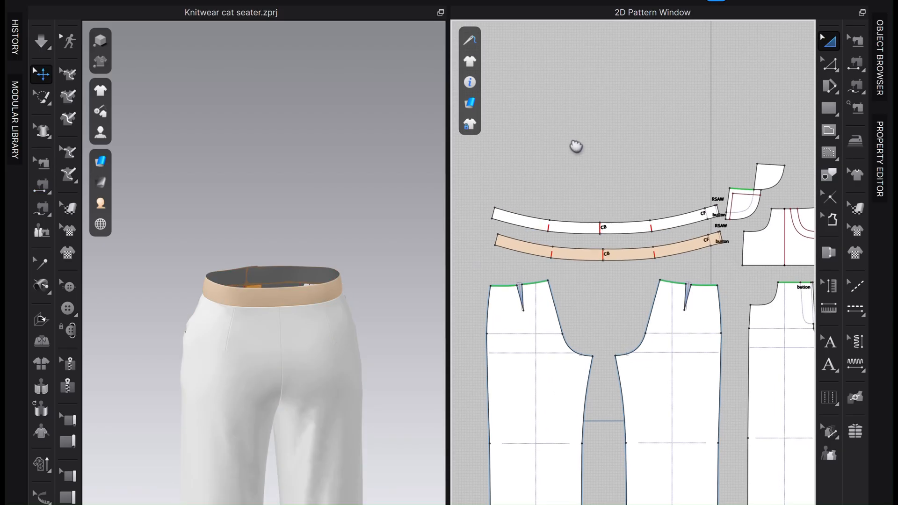
{"action": "mouse_move", "coordinate": [318, 397]}
{"action": "right_mouse_down"}
{"action": "mouse_move", "coordinate": [295, 381]}
{"action": "mouse_move", "coordinate": [307, 389]}
{"action": "right_mouse_up"}
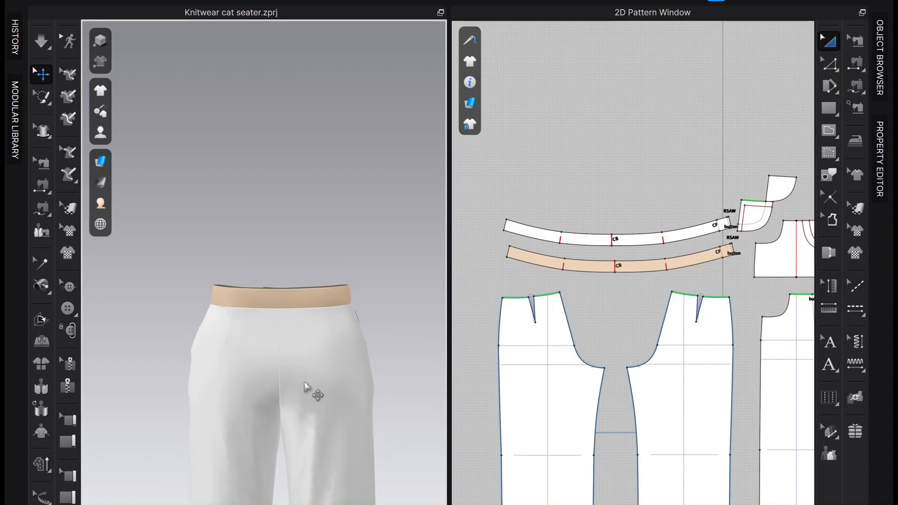
{"action": "scroll", "coordinate": [306, 389], "scroll_direction": "up", "scroll_amount": 2}
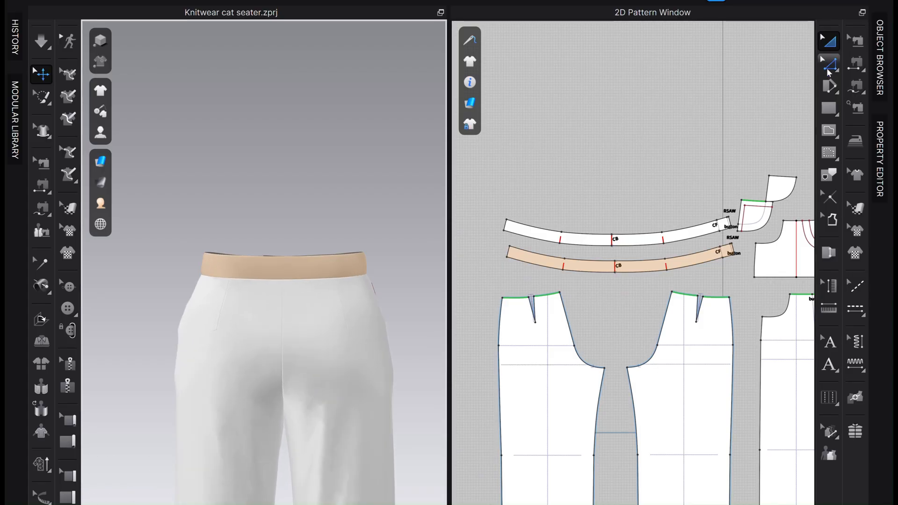
Create a rectangular pattern piece 3 in wide and 6.25 in high above the waistband patterns.
{"action": "left_click", "coordinate": [829, 110]}
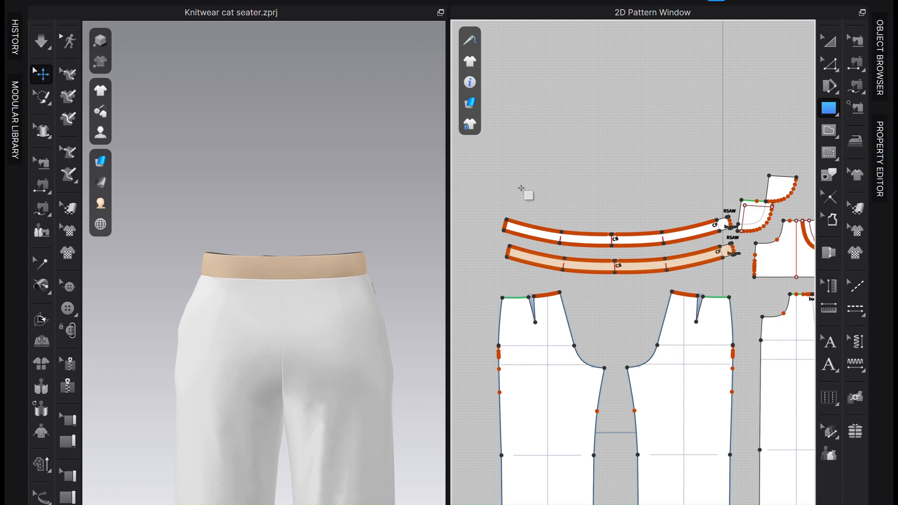
{"action": "left_click", "coordinate": [536, 145]}
{"action": "left_click", "coordinate": [449, 319]}
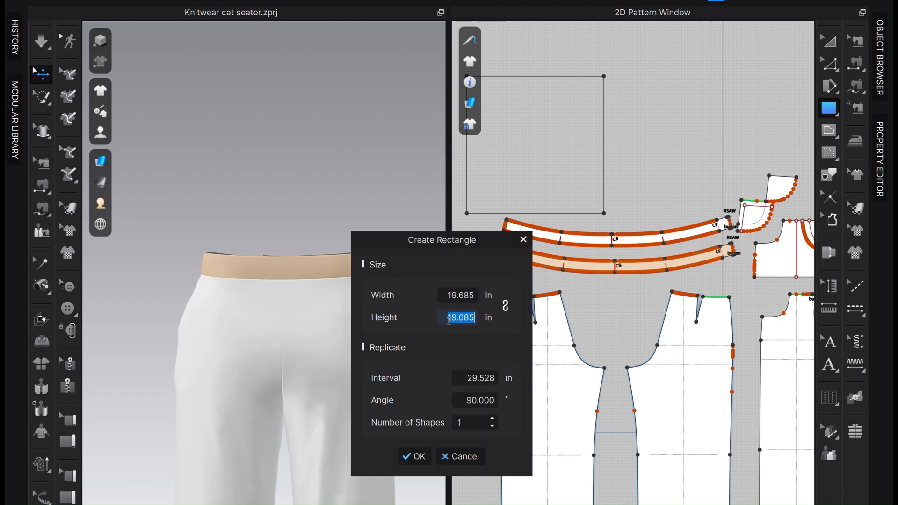
{"action": "type", "text": "6.25"}
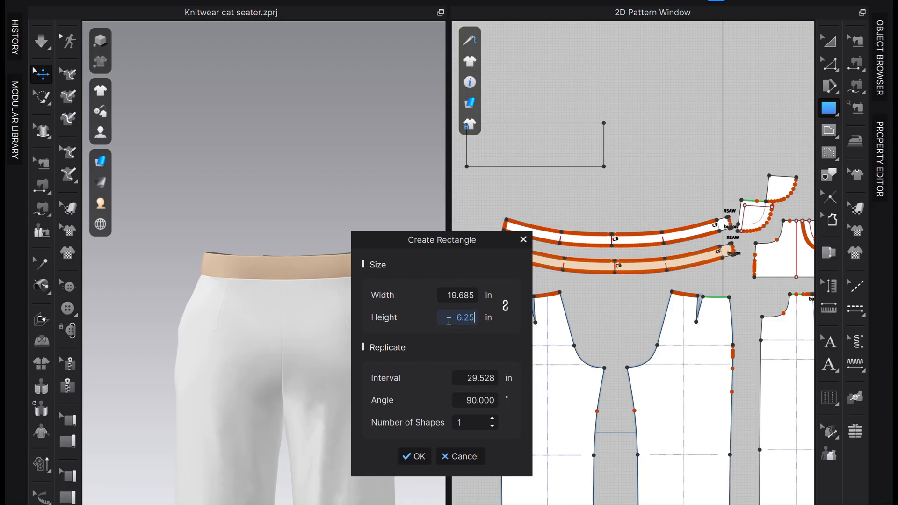
{"action": "left_click", "coordinate": [454, 294]}
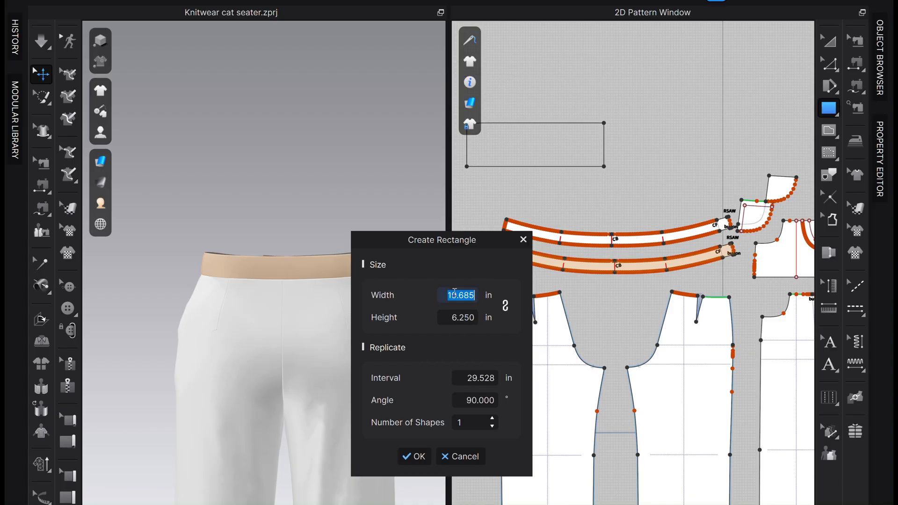
{"action": "type", "text": "3"}
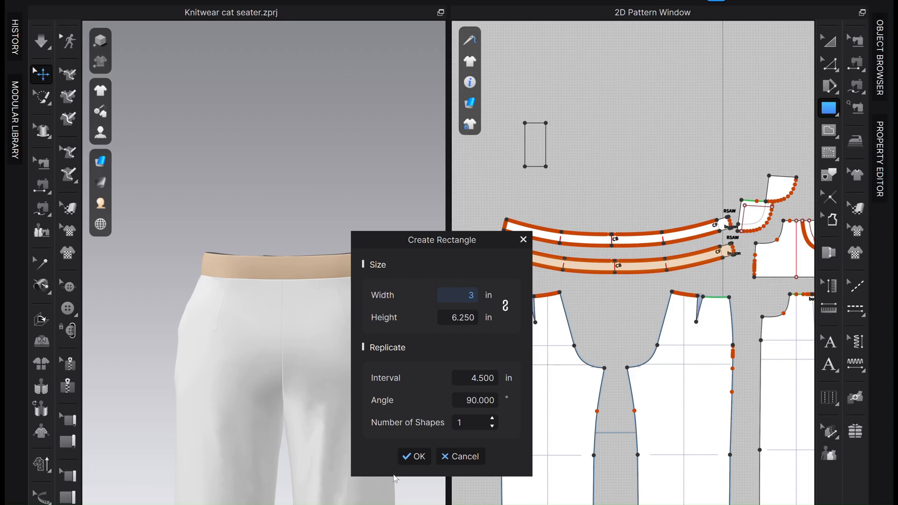
{"action": "left_click", "coordinate": [414, 456]}
Move the new rectangular piece slightly closer to the waistbands in the 2D pattern layout.
{"action": "left_click", "coordinate": [829, 41]}
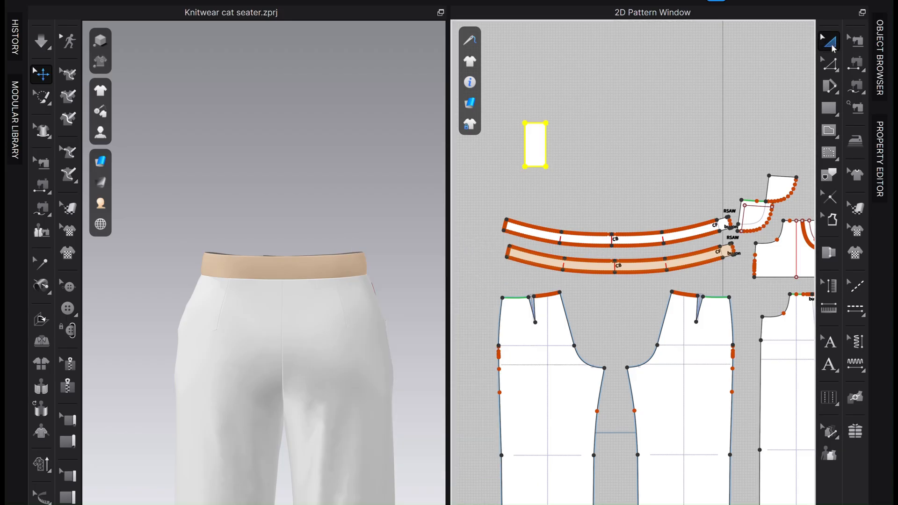
{"action": "left_click_drag", "start_coordinate": [537, 168], "coordinate": [556, 188]}
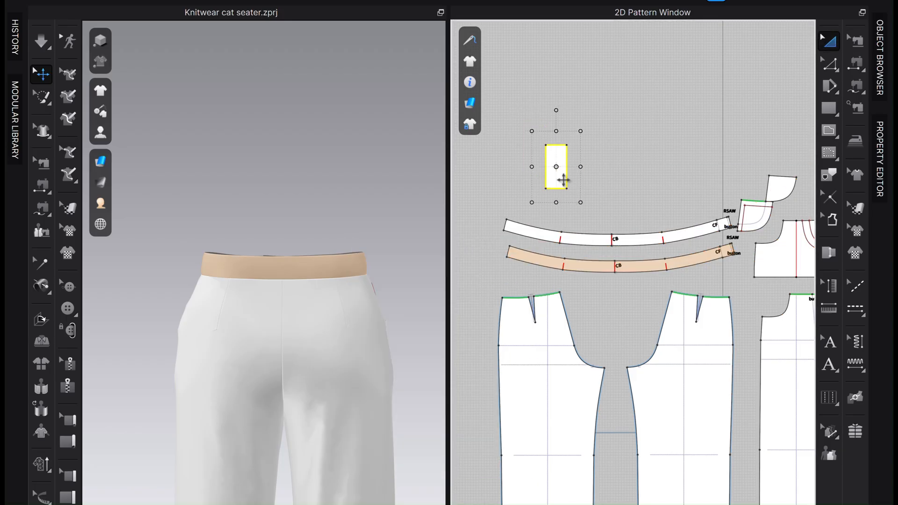
{"action": "scroll", "coordinate": [568, 177], "scroll_direction": "up", "scroll_amount": 3}
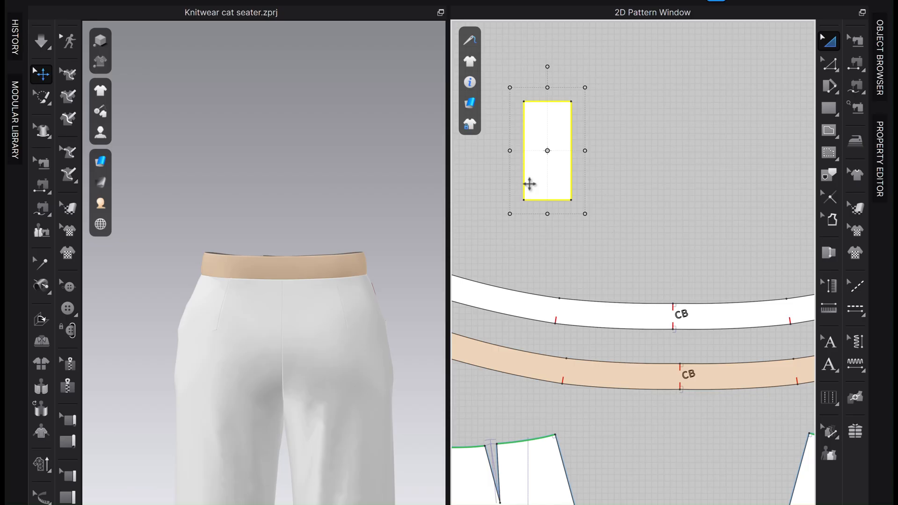
Move the rectangle's lower-left corner point 1 in straight up its left edge.
{"action": "left_click", "coordinate": [597, 177]}
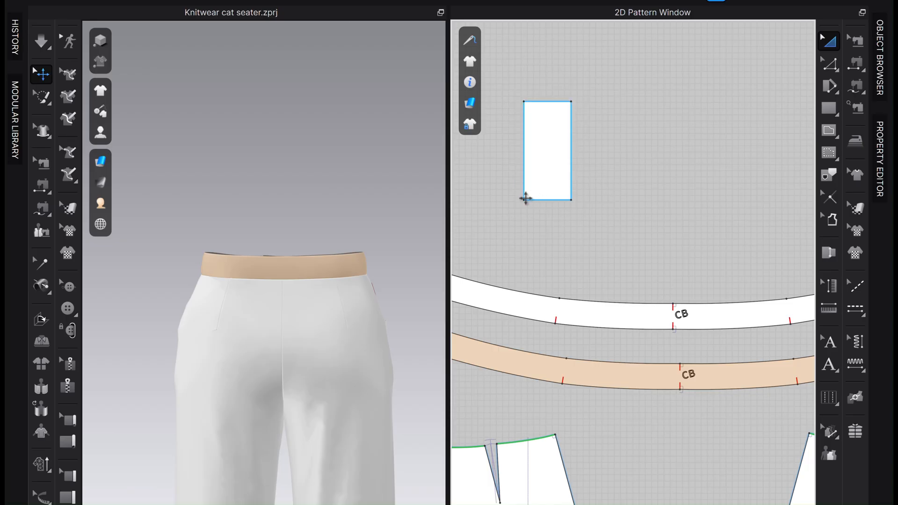
{"action": "key", "text": "z"}
{"action": "left_click_drag", "start_coordinate": [524, 201], "coordinate": [536, 188]}
{"action": "right_click", "coordinate": [536, 187]}
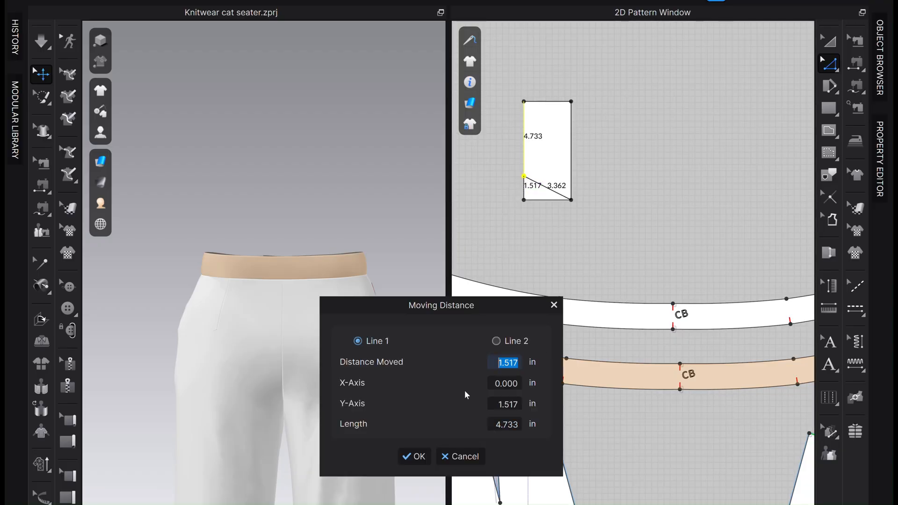
{"action": "type", "text": "1"}
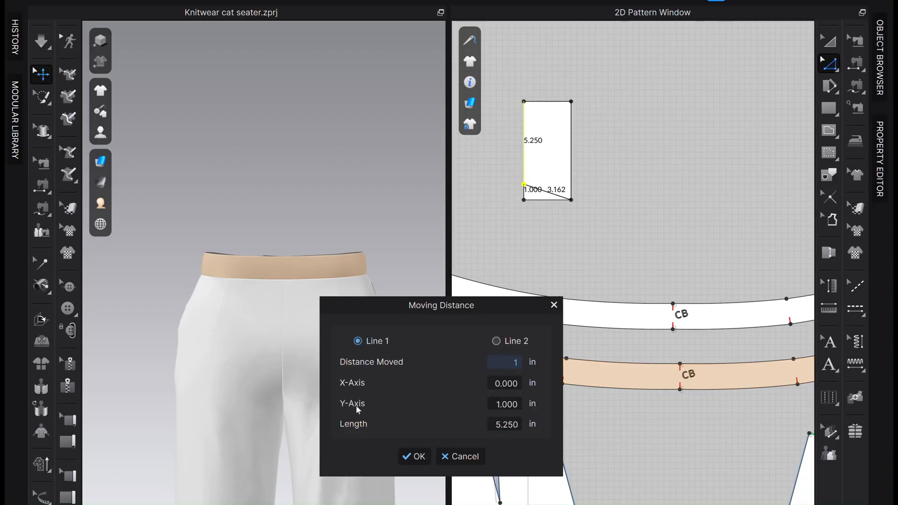
{"action": "left_click", "coordinate": [414, 456]}
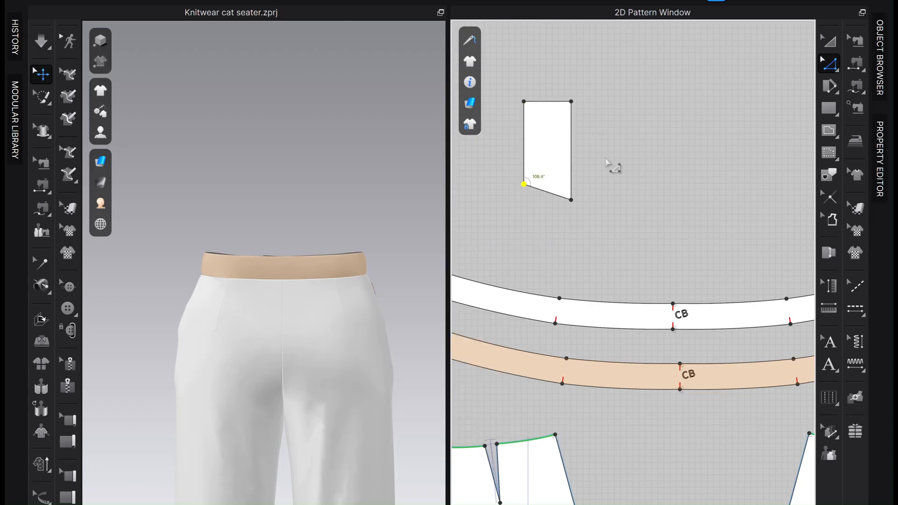
Unfold only the pattern outline across the piece's longer vertical edge, and move the resulting pocket piece closer to the waistbands.
{"action": "left_click", "coordinate": [571, 136]}
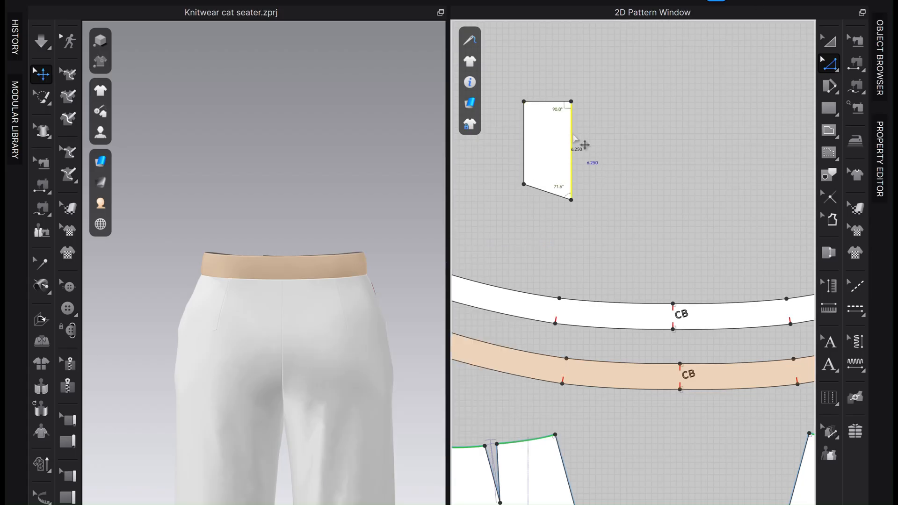
{"action": "right_click", "coordinate": [574, 137]}
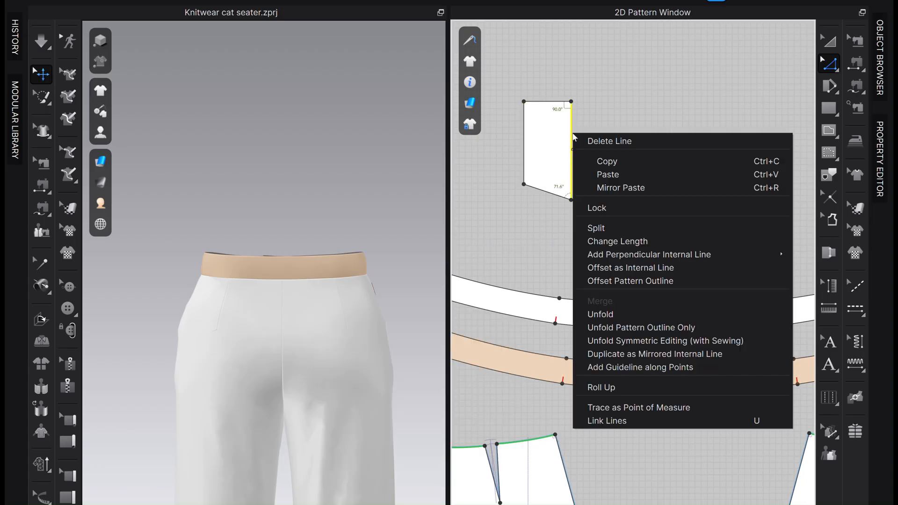
{"action": "left_click", "coordinate": [519, 151]}
{"action": "left_click", "coordinate": [524, 153]}
{"action": "left_click", "coordinate": [571, 146]}
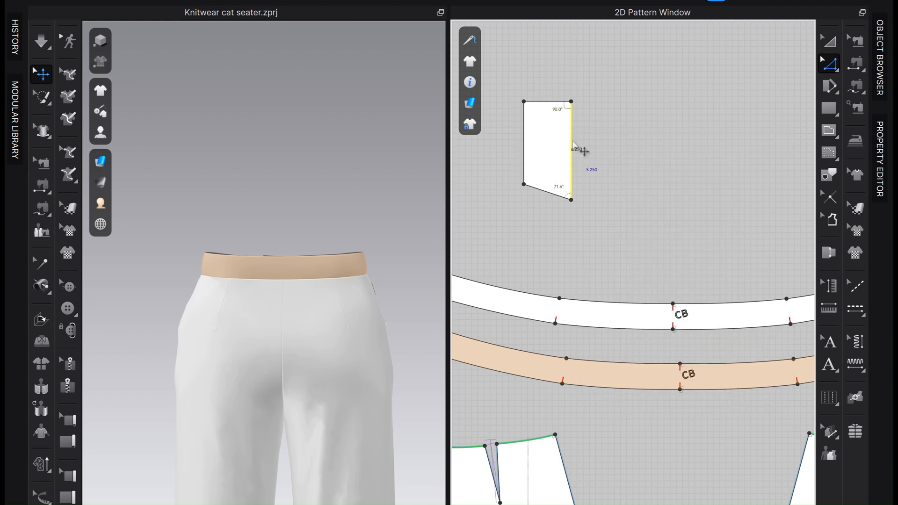
{"action": "right_click", "coordinate": [572, 140]}
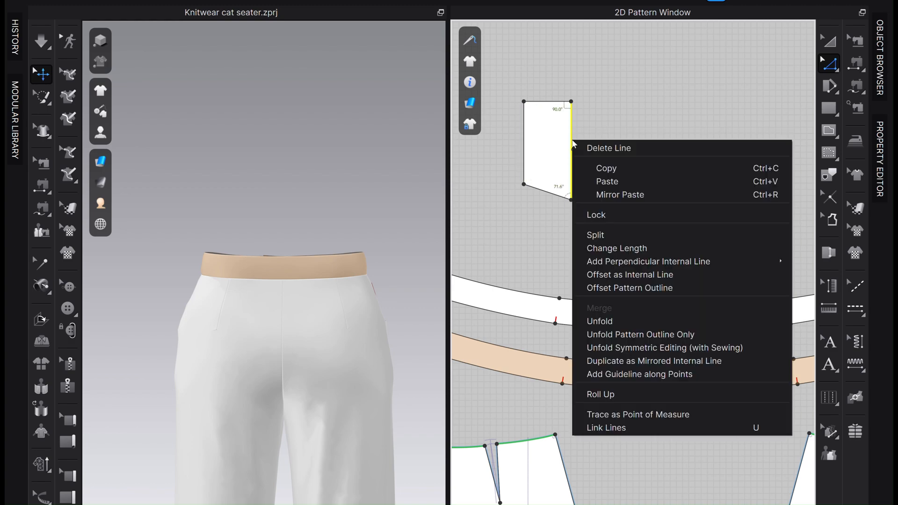
{"action": "left_click", "coordinate": [667, 335]}
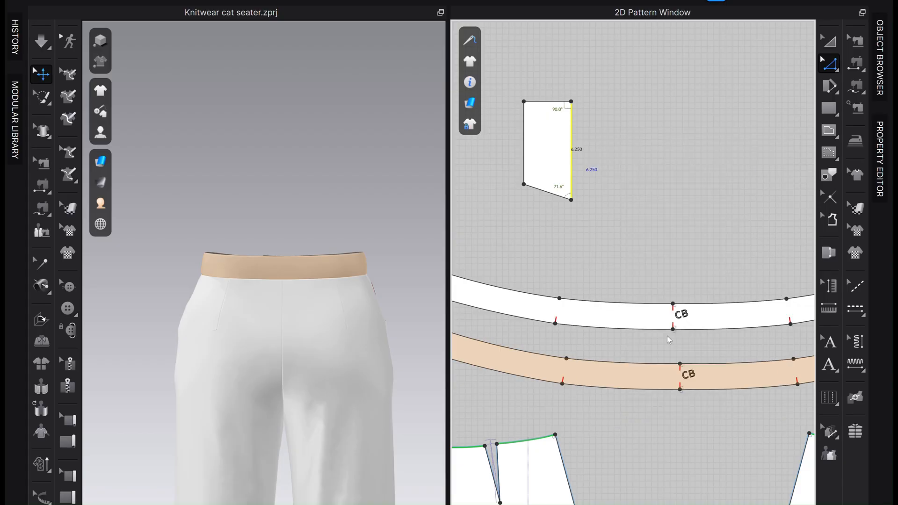
{"action": "left_click", "coordinate": [837, 48]}
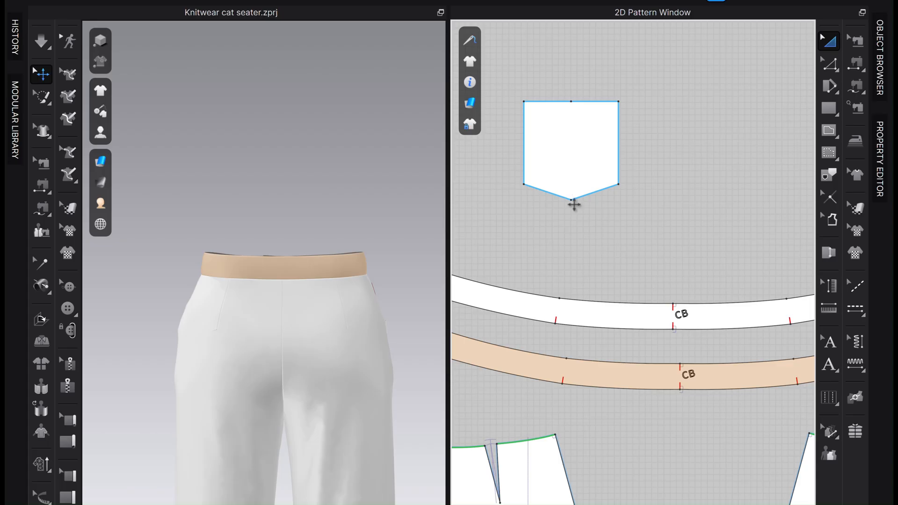
{"action": "left_click_drag", "start_coordinate": [571, 139], "coordinate": [575, 176]}
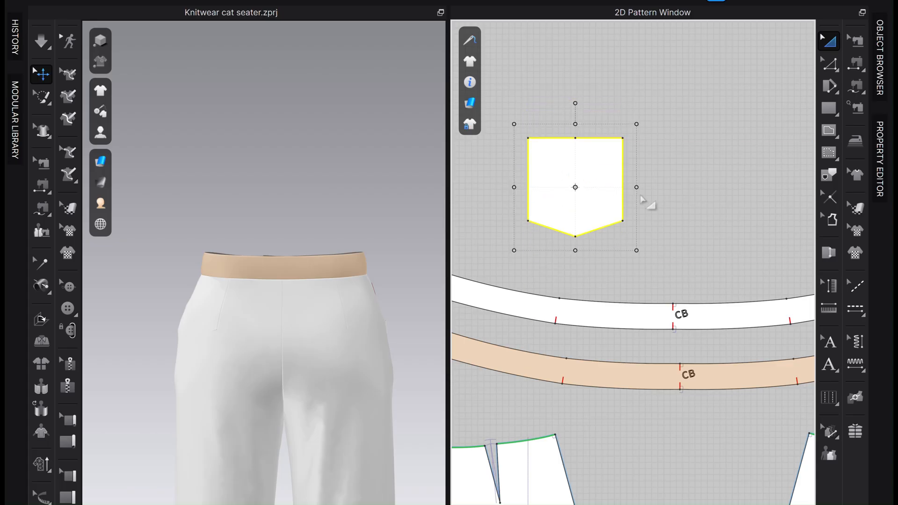
Clone the pocket piece as an internal shape and place it over the dart on the left back pants panel.
{"action": "scroll", "coordinate": [643, 201], "scroll_direction": "down", "scroll_amount": 3}
{"action": "scroll", "coordinate": [581, 365], "scroll_direction": "up", "scroll_amount": 2}
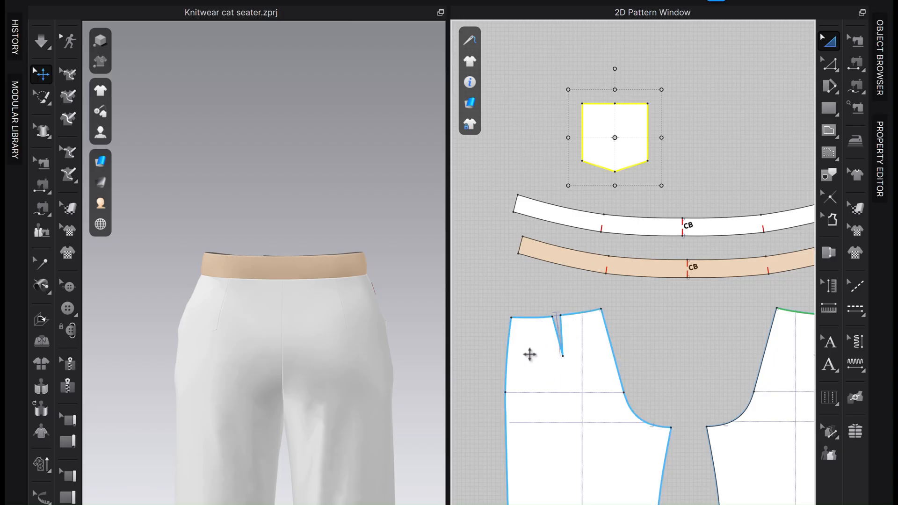
{"action": "left_click", "coordinate": [709, 88]}
{"action": "left_click", "coordinate": [610, 152]}
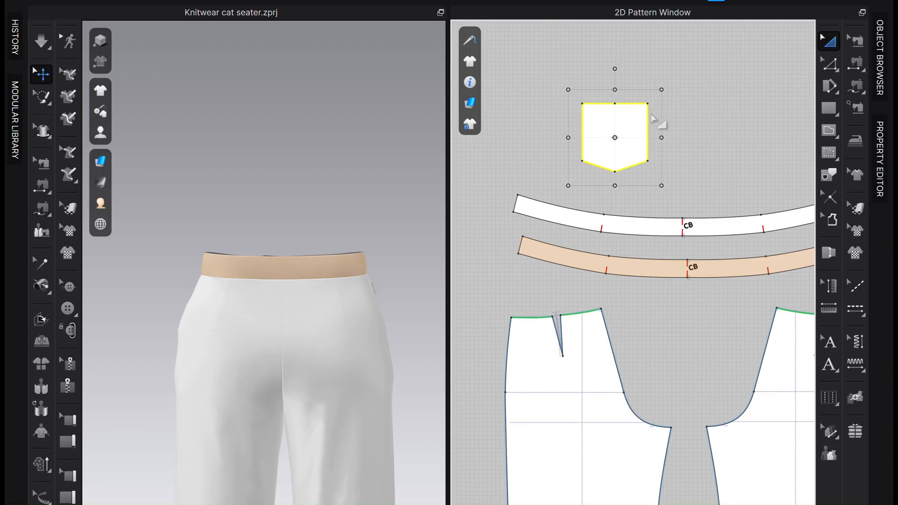
{"action": "right_click", "coordinate": [608, 153]}
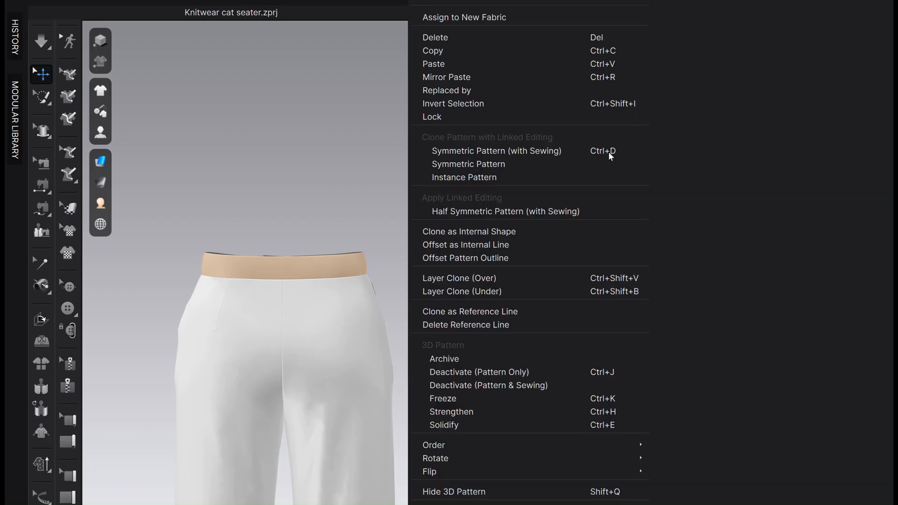
{"action": "left_click", "coordinate": [496, 233]}
{"action": "scroll", "coordinate": [560, 342], "scroll_direction": "up", "scroll_amount": 3}
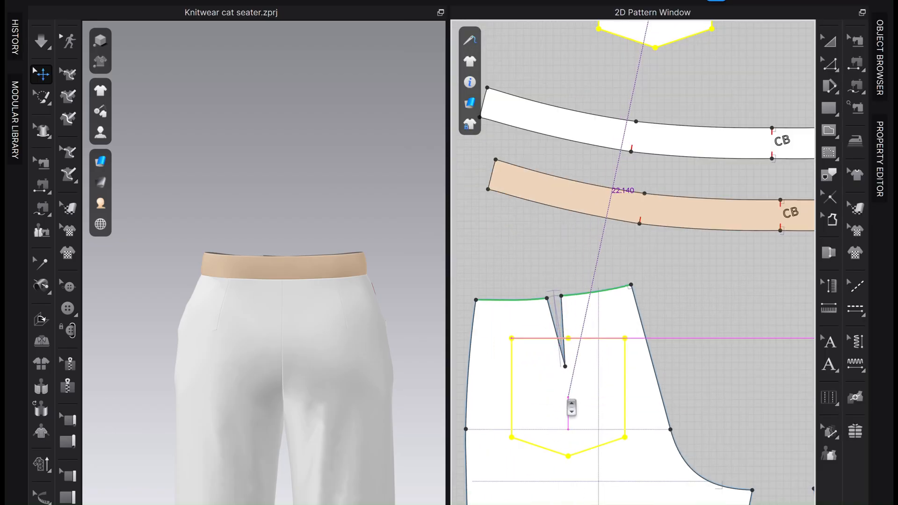
{"action": "left_click", "coordinate": [560, 391]}
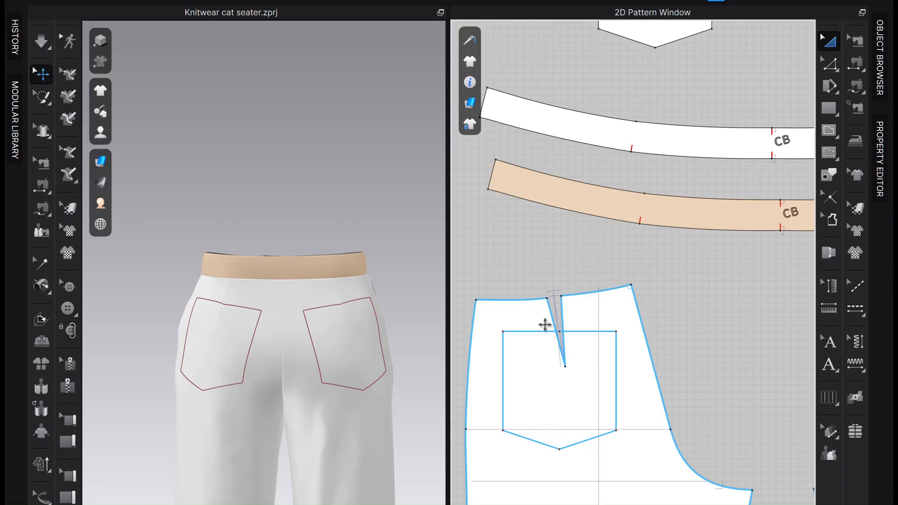
Rotate the internal pocket shape slightly counterclockwise and shift it toward the center back seam of the left back panel.
{"action": "left_click", "coordinate": [522, 332]}
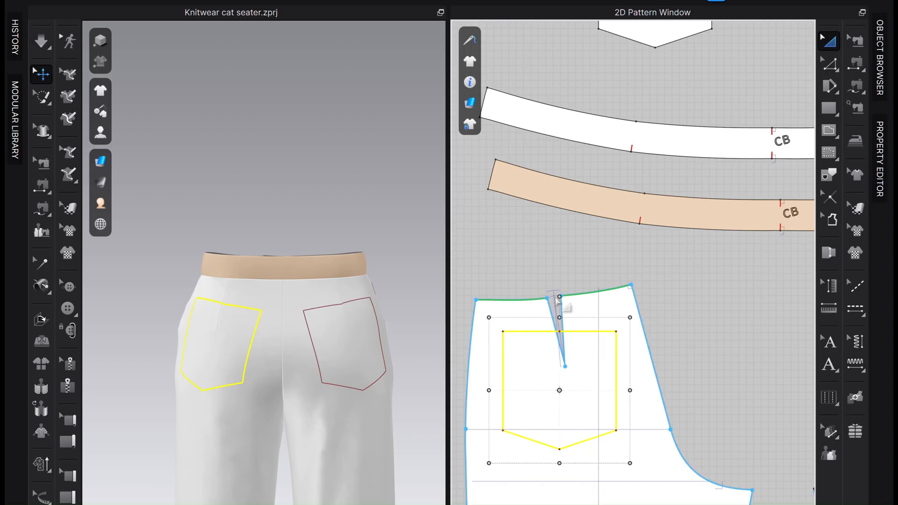
{"action": "left_click_drag", "start_coordinate": [560, 296], "coordinate": [544, 296]}
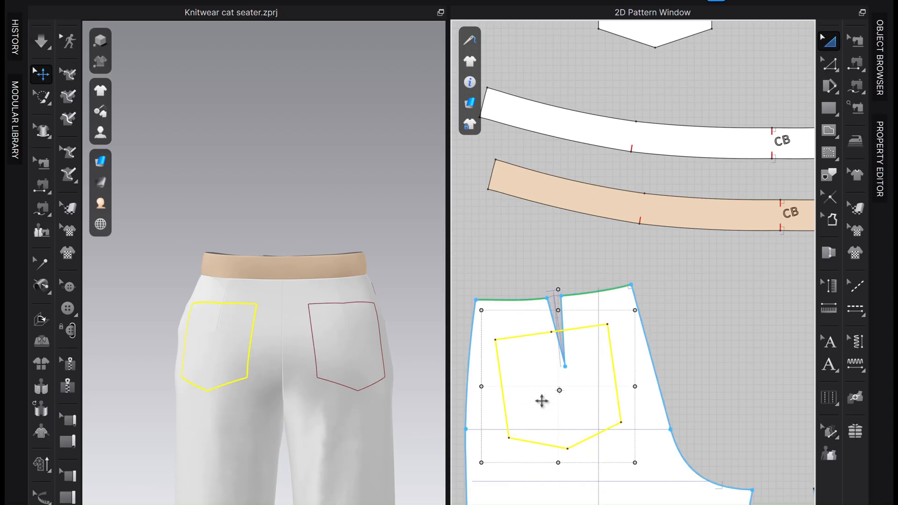
{"action": "left_click_drag", "start_coordinate": [541, 401], "coordinate": [558, 393]}
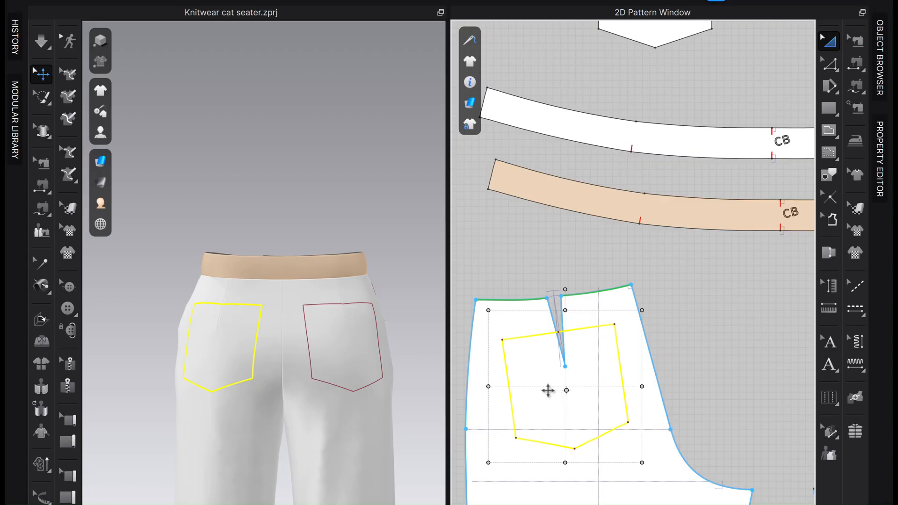
{"action": "scroll", "coordinate": [582, 373], "scroll_direction": "up", "scroll_amount": 1}
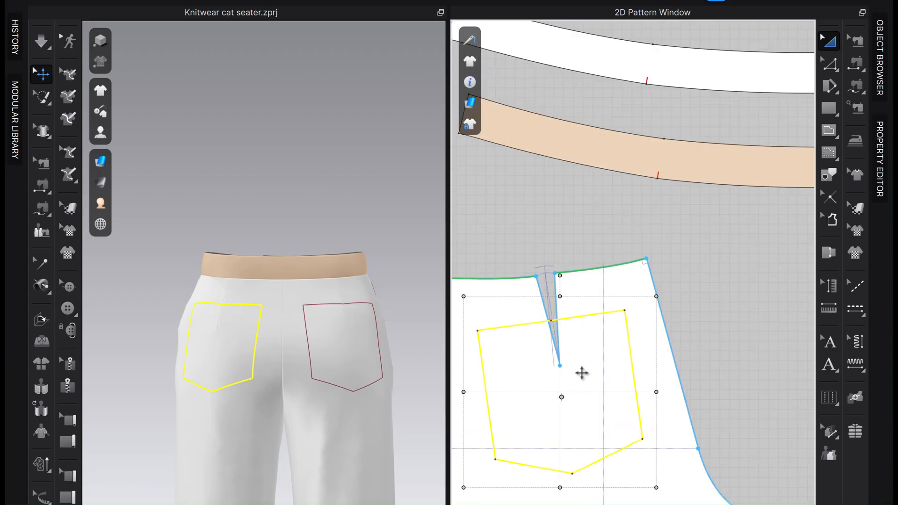
{"action": "left_click_drag", "start_coordinate": [581, 374], "coordinate": [586, 372]}
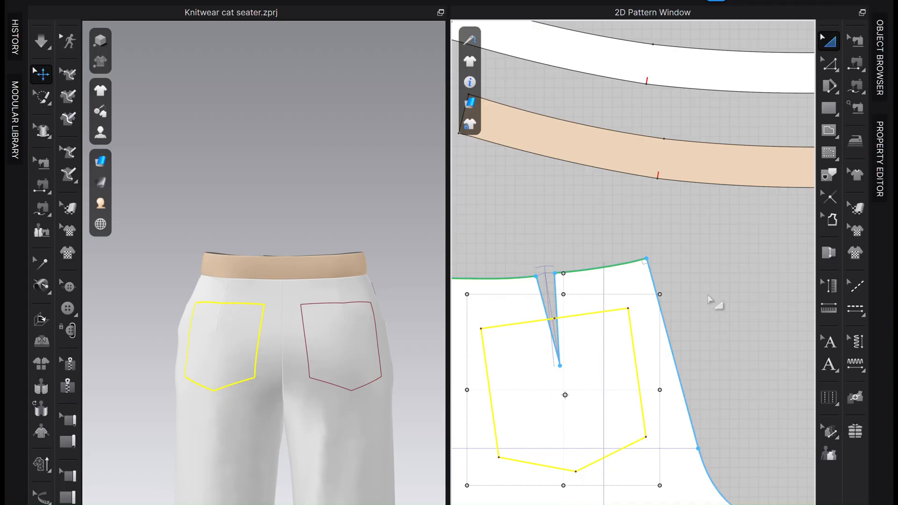
{"action": "left_click", "coordinate": [711, 301]}
{"action": "scroll", "coordinate": [569, 369], "scroll_direction": "down", "scroll_amount": 1}
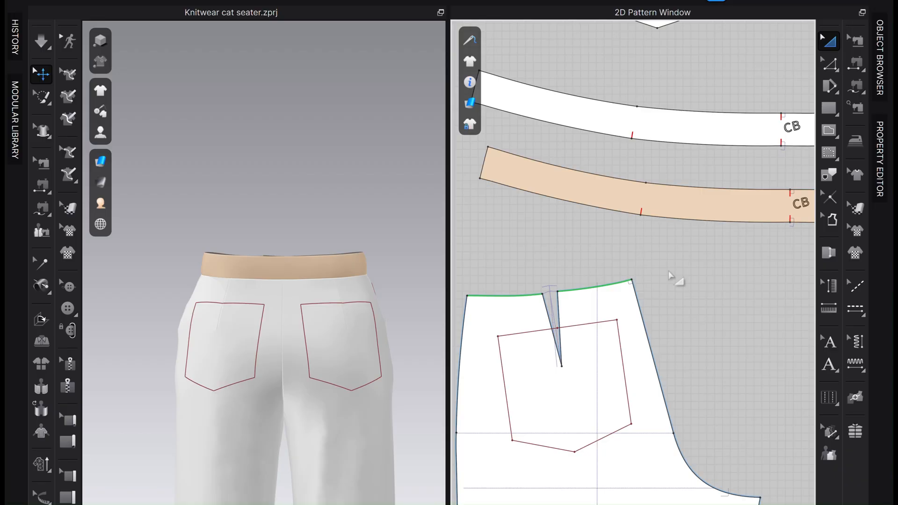
Measure from the pocket shape's upper right corner to the center back seam and the waist edge using a temporary internal line.
{"action": "key", "text": "g"}
{"action": "left_click", "coordinate": [616, 320]}
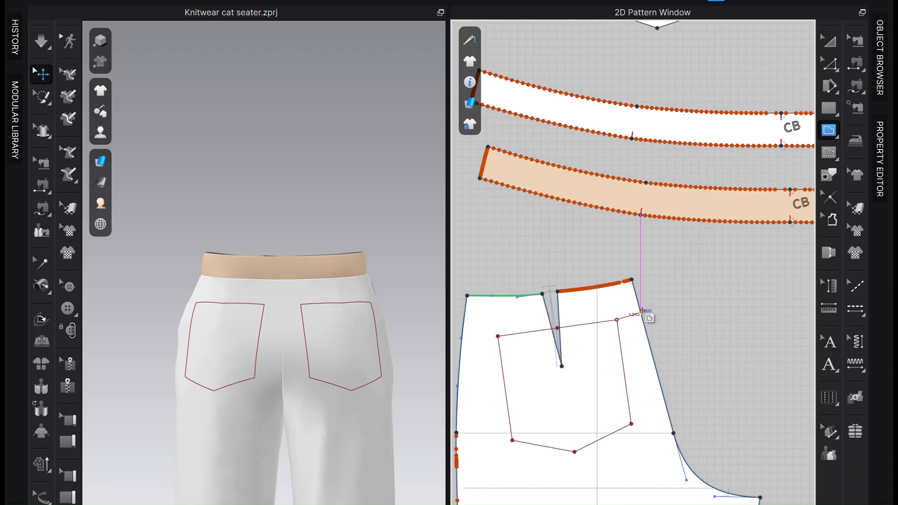
{"action": "scroll", "coordinate": [635, 319], "scroll_direction": "up", "scroll_amount": 2}
{"action": "scroll", "coordinate": [645, 318], "scroll_direction": "up", "scroll_amount": 3}
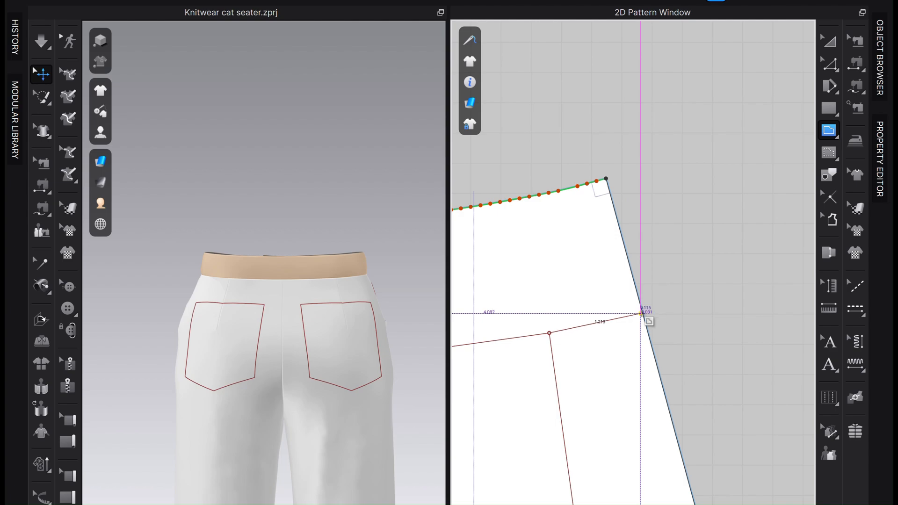
{"action": "scroll", "coordinate": [644, 320], "scroll_direction": "down", "scroll_amount": 3}
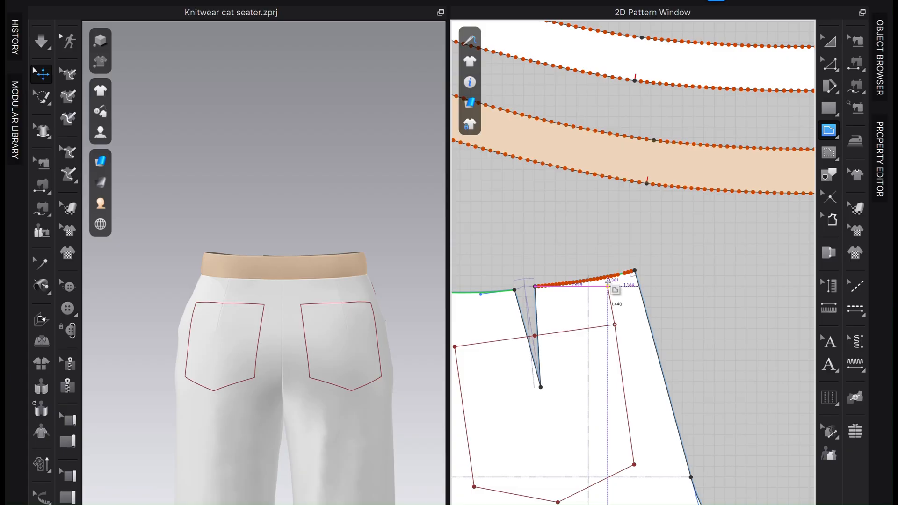
{"action": "key", "text": "Escape"}
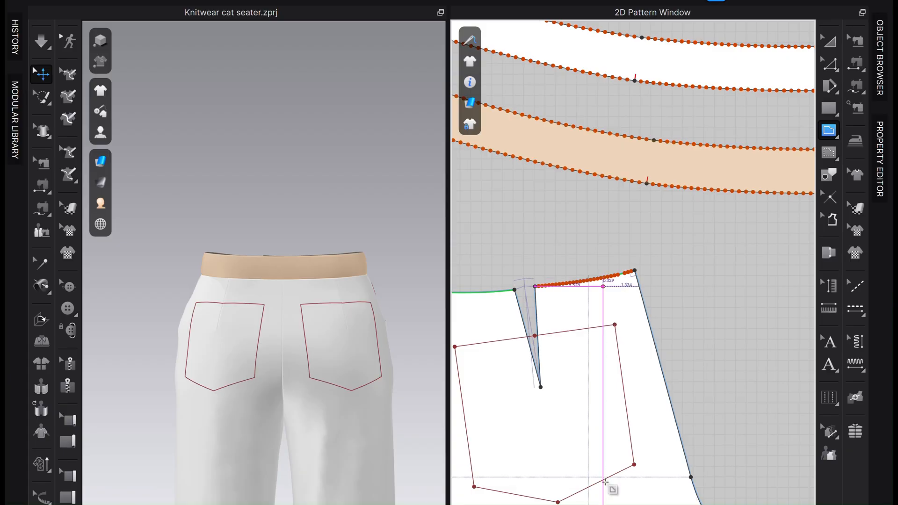
Move the internal pocket shape about 0.17 in toward the side seam of the left back panel.
{"action": "left_click", "coordinate": [837, 45]}
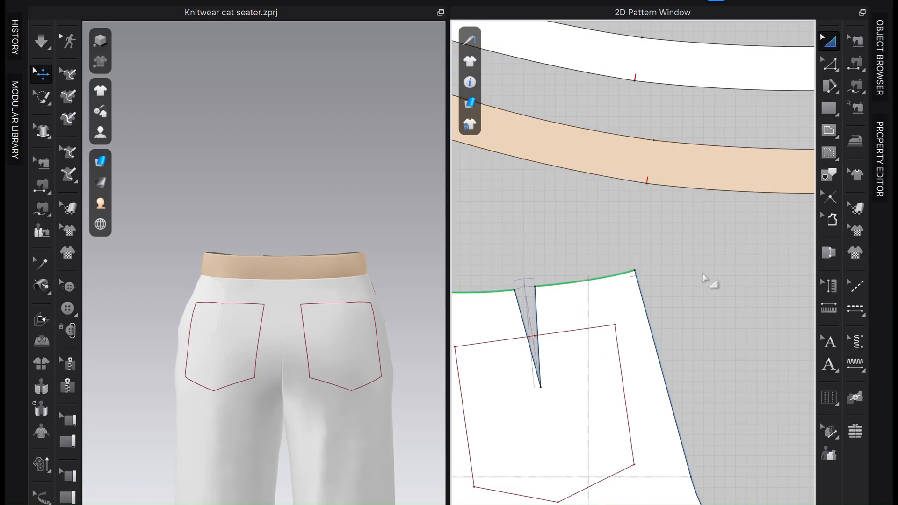
{"action": "scroll", "coordinate": [605, 377], "scroll_direction": "down", "scroll_amount": 3}
{"action": "scroll", "coordinate": [623, 366], "scroll_direction": "up", "scroll_amount": 3}
{"action": "left_click", "coordinate": [608, 358]}
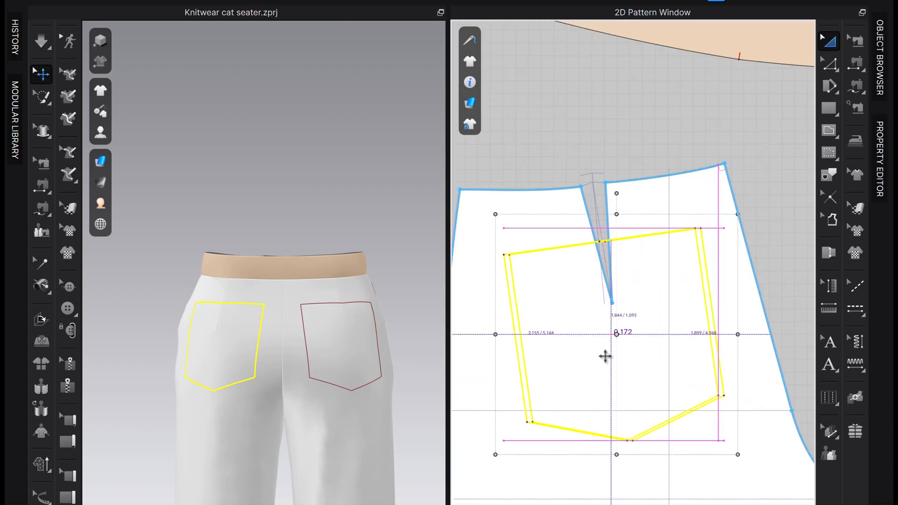
{"action": "left_click", "coordinate": [767, 202]}
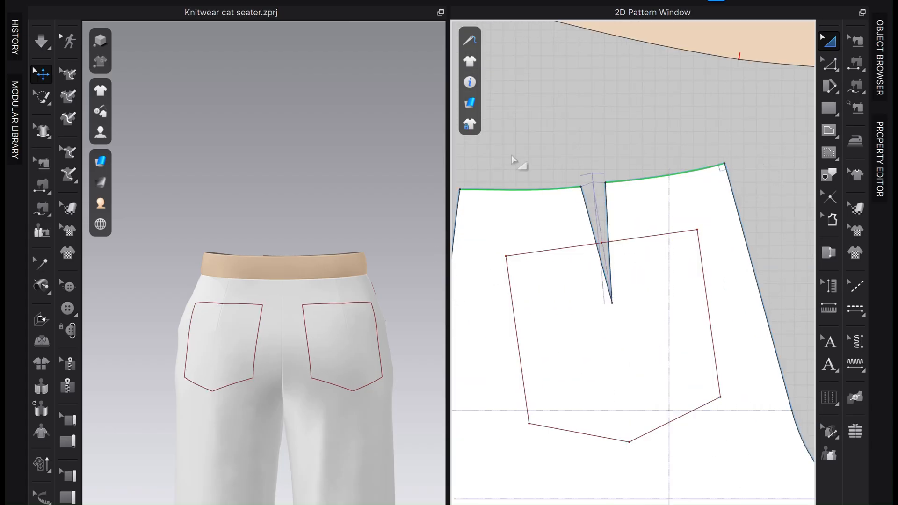
Clone the pocket piece as a symmetric pattern with sewing and place the copy to the right of the original.
{"action": "scroll", "coordinate": [551, 139], "scroll_direction": "down", "scroll_amount": 5}
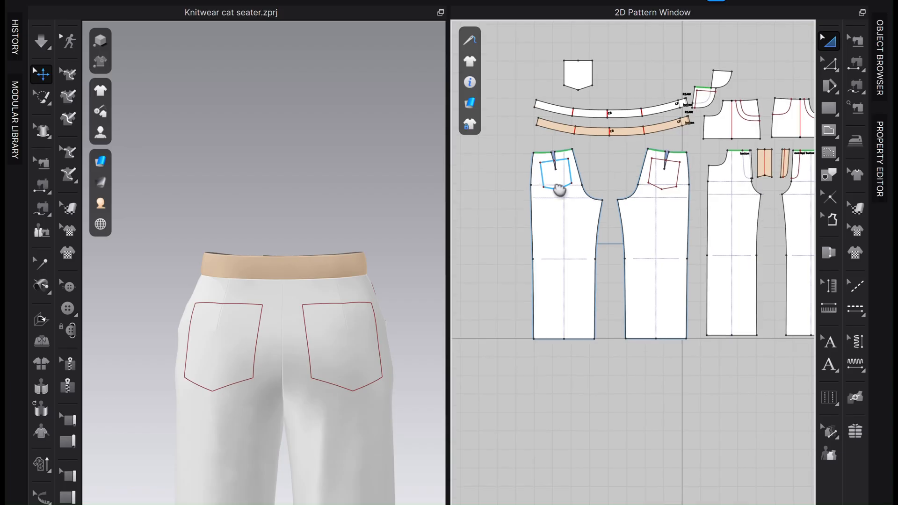
{"action": "scroll", "coordinate": [559, 340], "scroll_direction": "up", "scroll_amount": 3}
{"action": "left_click", "coordinate": [594, 196]}
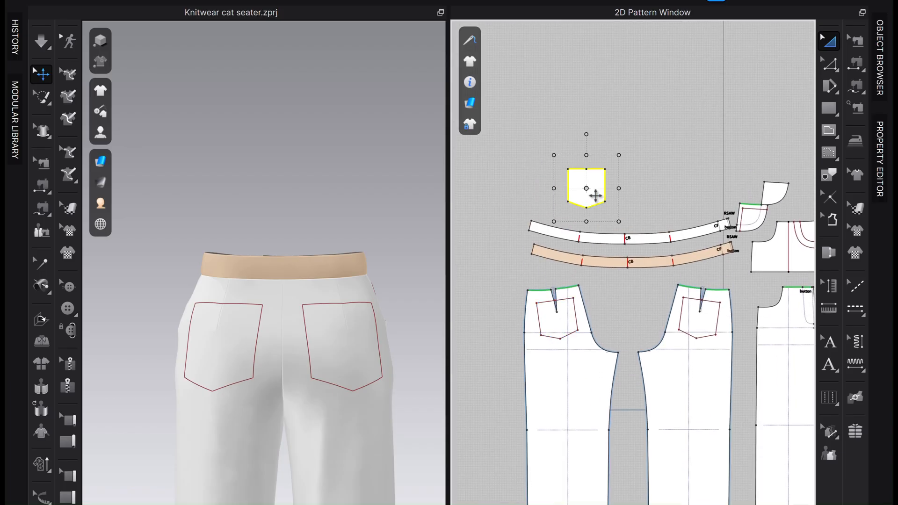
{"action": "key", "text": "ctrl+d"}
{"action": "left_click", "coordinate": [643, 191]}
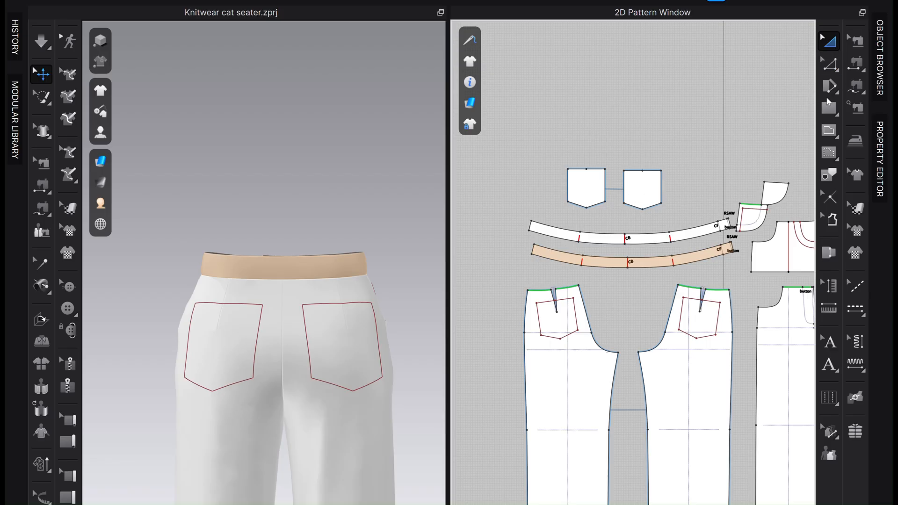
Free-sew the sides and pointed bottom of the cloned pocket piece to the pocket outline on the right back panel, leaving the upper edge open.
{"action": "left_click", "coordinate": [856, 86]}
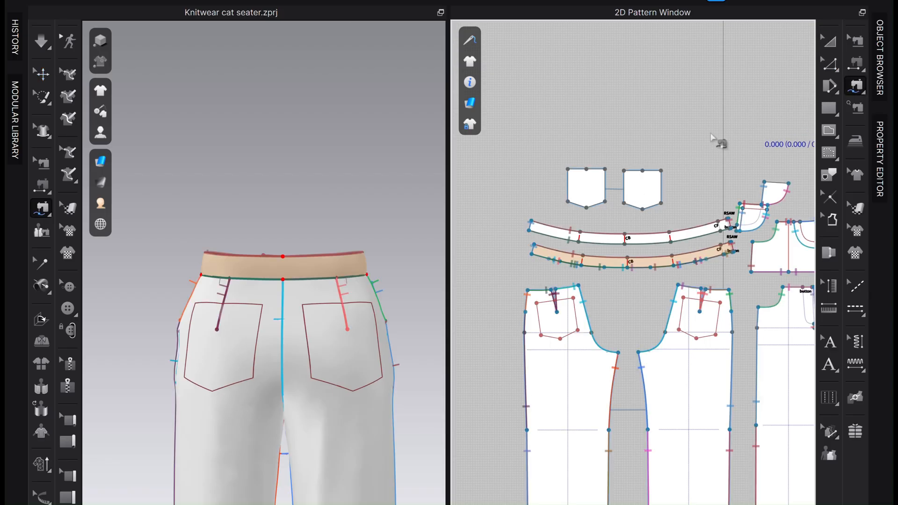
{"action": "left_click", "coordinate": [661, 172]}
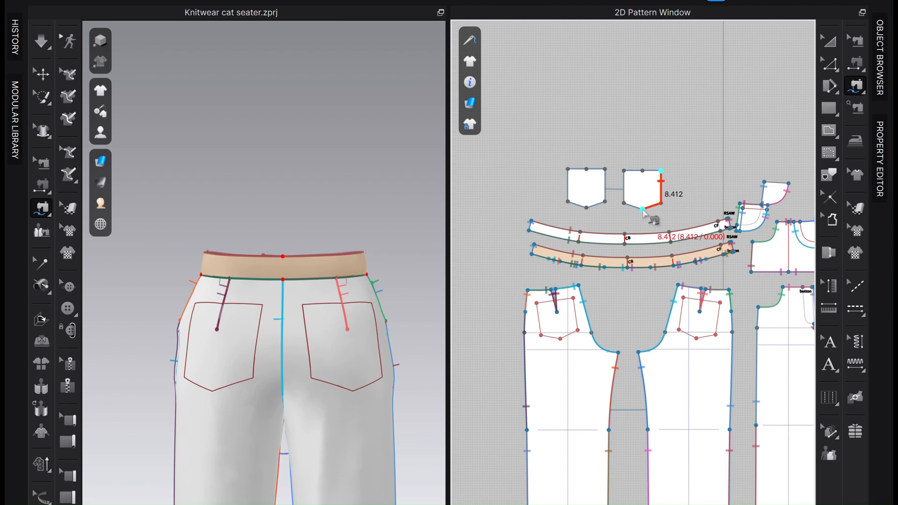
{"action": "left_click", "coordinate": [624, 171]}
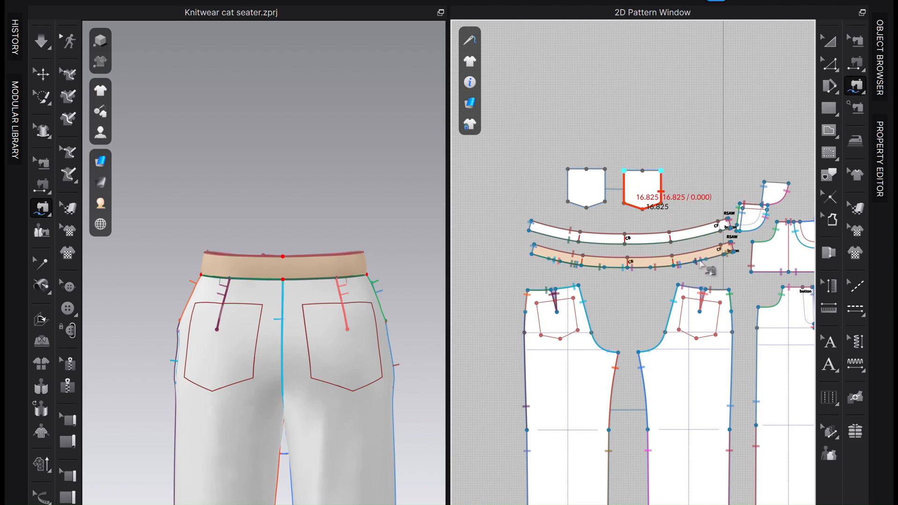
{"action": "scroll", "coordinate": [723, 305], "scroll_direction": "up", "scroll_amount": 2}
{"action": "scroll", "coordinate": [723, 305], "scroll_direction": "up", "scroll_amount": 2}
{"action": "left_click", "coordinate": [719, 299]}
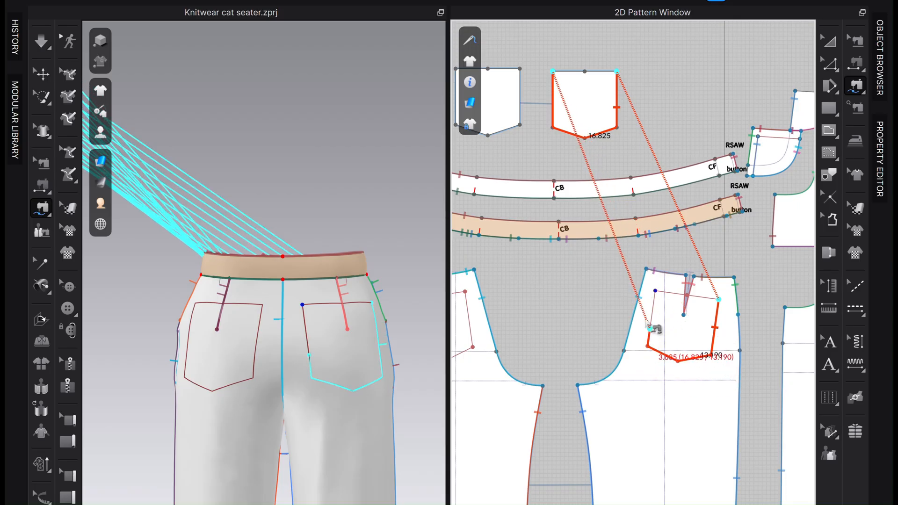
{"action": "left_click", "coordinate": [655, 292]}
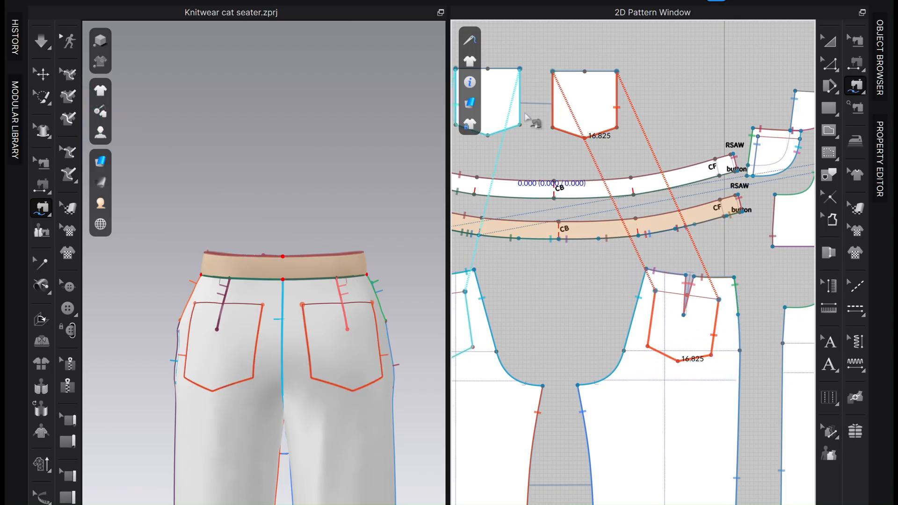
{"action": "left_click", "coordinate": [879, 58]}
{"action": "left_click", "coordinate": [879, 83]}
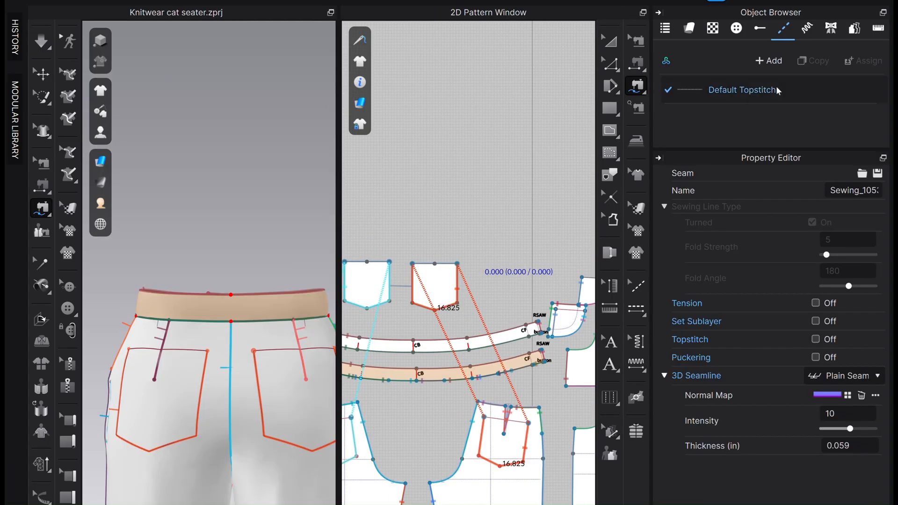
{"action": "left_click", "coordinate": [659, 13]}
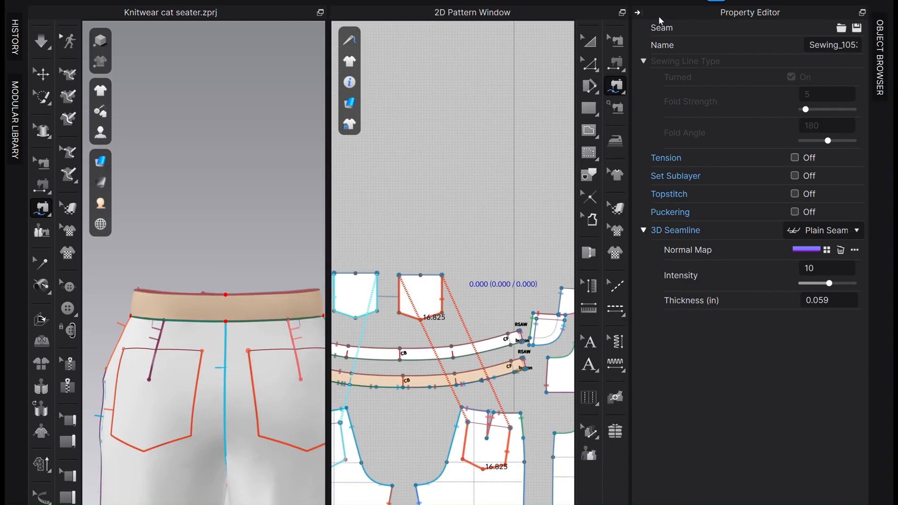
{"action": "left_click", "coordinate": [638, 12]}
{"action": "scroll", "coordinate": [610, 148], "scroll_direction": "down", "scroll_amount": 3}
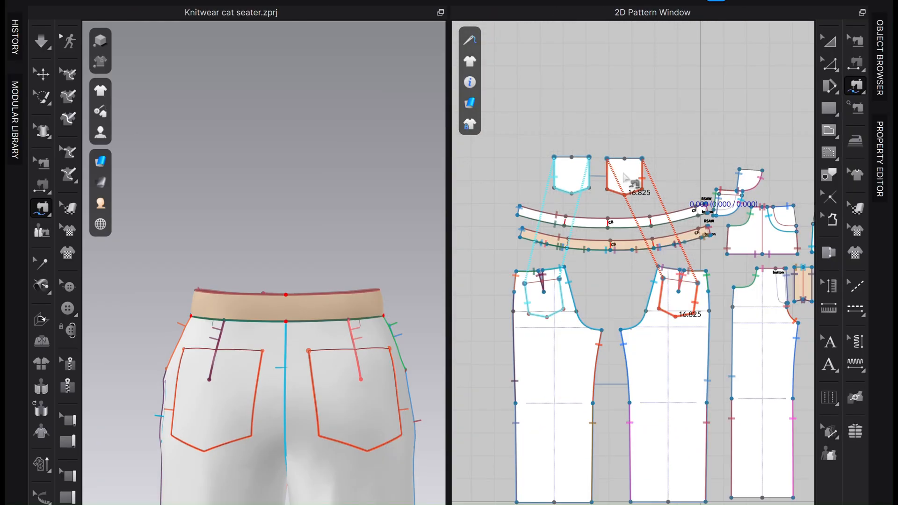
{"action": "scroll", "coordinate": [609, 145], "scroll_direction": "up", "scroll_amount": 3}
{"action": "scroll", "coordinate": [318, 214], "scroll_direction": "down", "scroll_amount": 2}
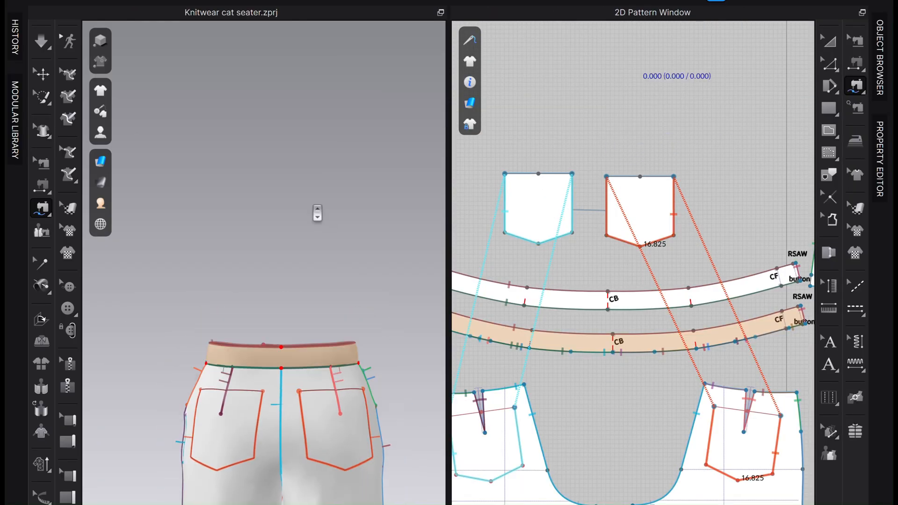
Bring the two pocket pieces close to the back of the pants, just above the waistband, in the 3D view.
{"action": "left_click", "coordinate": [829, 41]}
{"action": "left_click", "coordinate": [607, 226]}
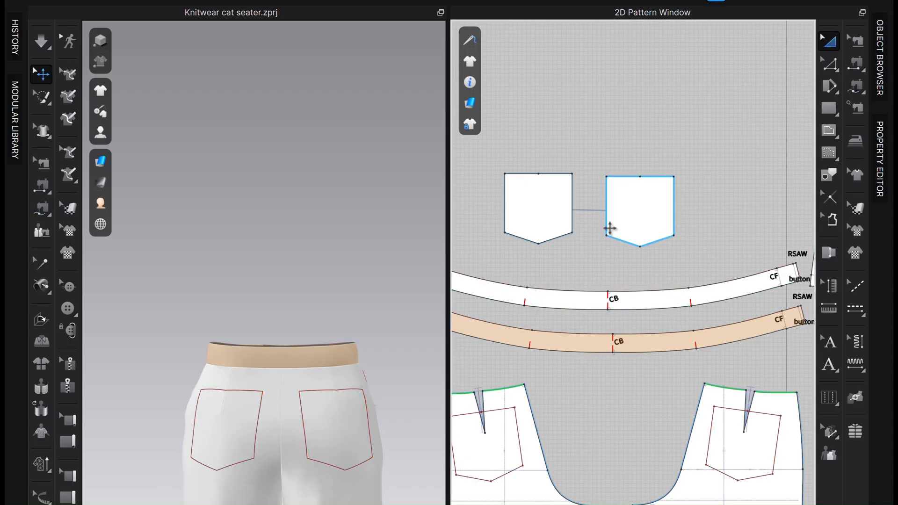
{"action": "scroll", "coordinate": [274, 196], "scroll_direction": "down", "scroll_amount": 2}
{"action": "scroll", "coordinate": [277, 194], "scroll_direction": "up", "scroll_amount": 1}
{"action": "middle_click_drag", "start_coordinate": [278, 195], "coordinate": [360, 66]}
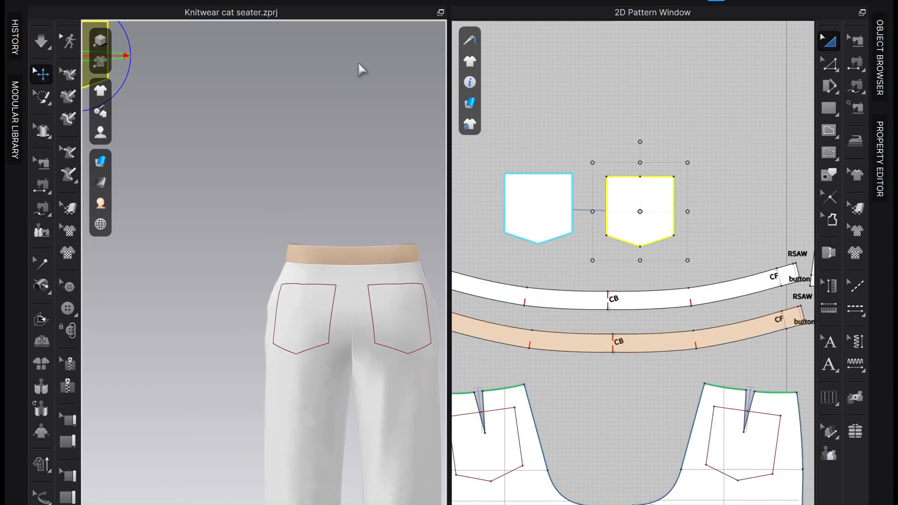
{"action": "scroll", "coordinate": [252, 172], "scroll_direction": "down", "scroll_amount": 2}
{"action": "middle_click_drag", "start_coordinate": [288, 195], "coordinate": [336, 89]}
{"action": "scroll", "coordinate": [336, 89], "scroll_direction": "down", "scroll_amount": 2}
{"action": "middle_click_drag", "start_coordinate": [303, 64], "coordinate": [301, 130]}
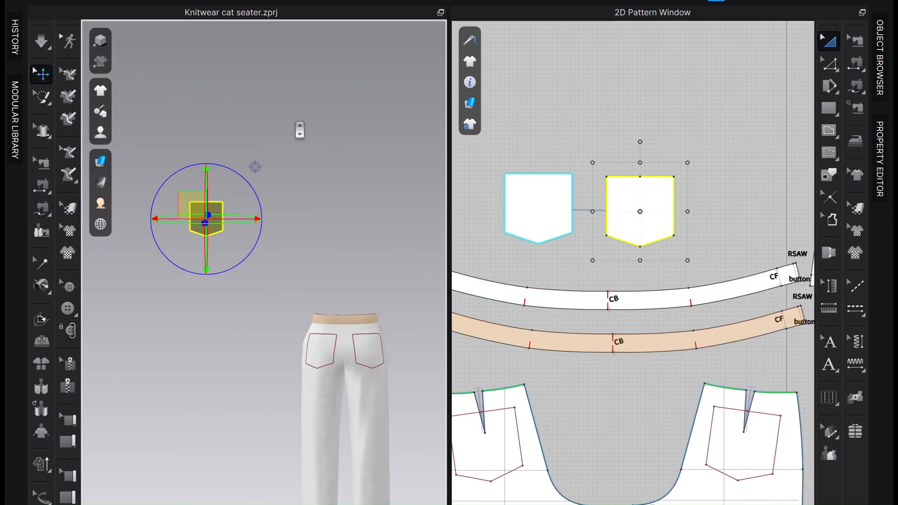
{"action": "left_click_drag", "start_coordinate": [214, 229], "coordinate": [390, 244]}
{"action": "scroll", "coordinate": [330, 271], "scroll_direction": "down", "scroll_amount": 3}
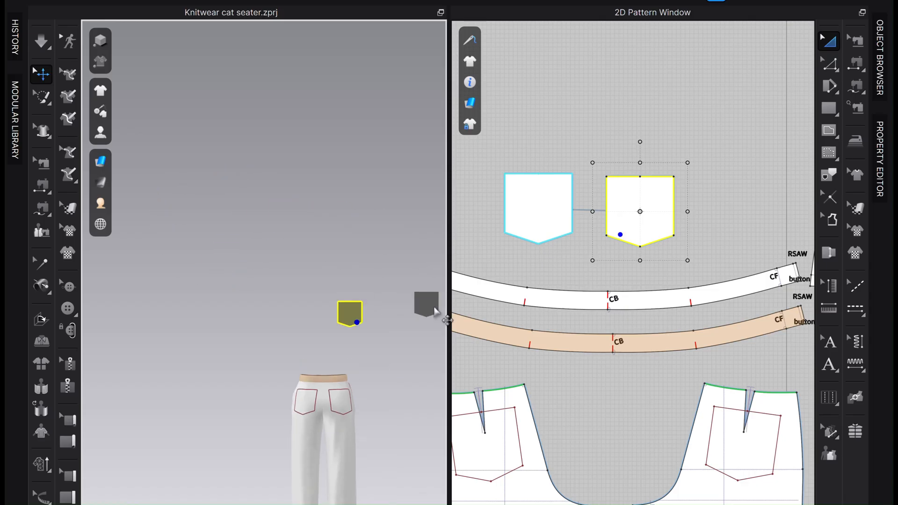
{"action": "left_click_drag", "start_coordinate": [432, 309], "coordinate": [322, 316]}
Select both pocket pieces and superimpose them over their sewn outlines on the back of the pants.
{"action": "scroll", "coordinate": [364, 322], "scroll_direction": "up", "scroll_amount": 3}
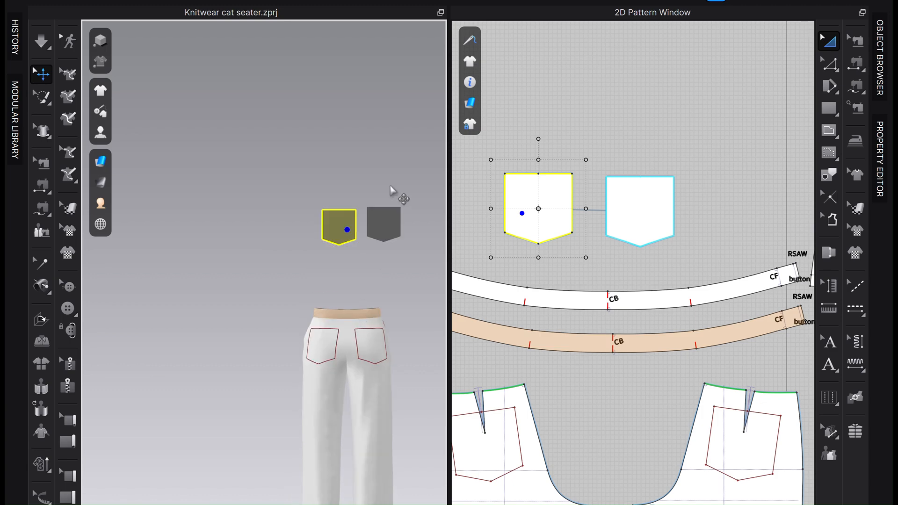
{"action": "left_click", "coordinate": [391, 228], "text": "shift"}
{"action": "right_click", "coordinate": [390, 227]}
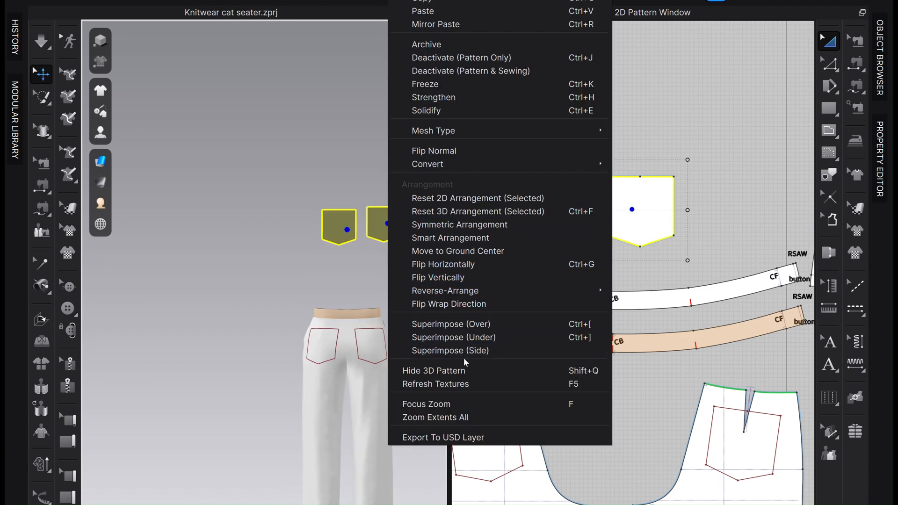
{"action": "left_click", "coordinate": [498, 327]}
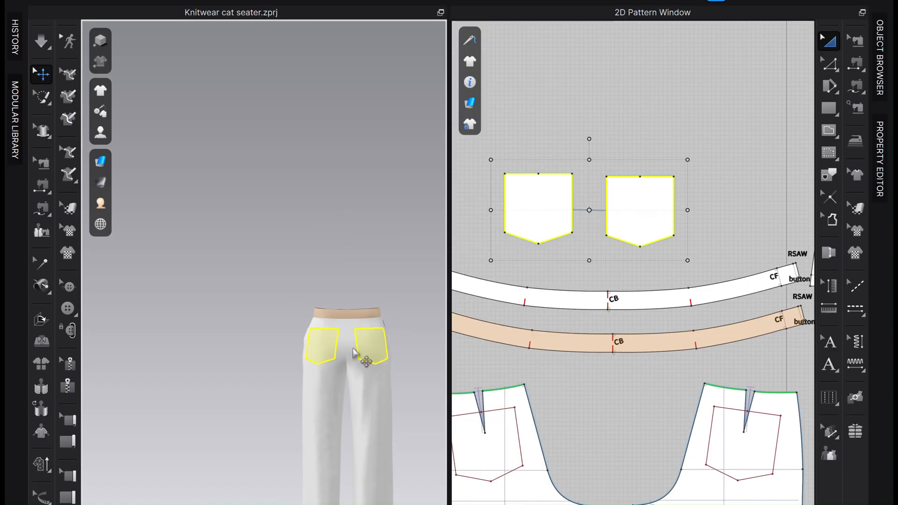
Run the simulation briefly to settle the back pockets on the pants, stop it, and check their fit from the side.
{"action": "scroll", "coordinate": [356, 354], "scroll_direction": "up", "scroll_amount": 8}
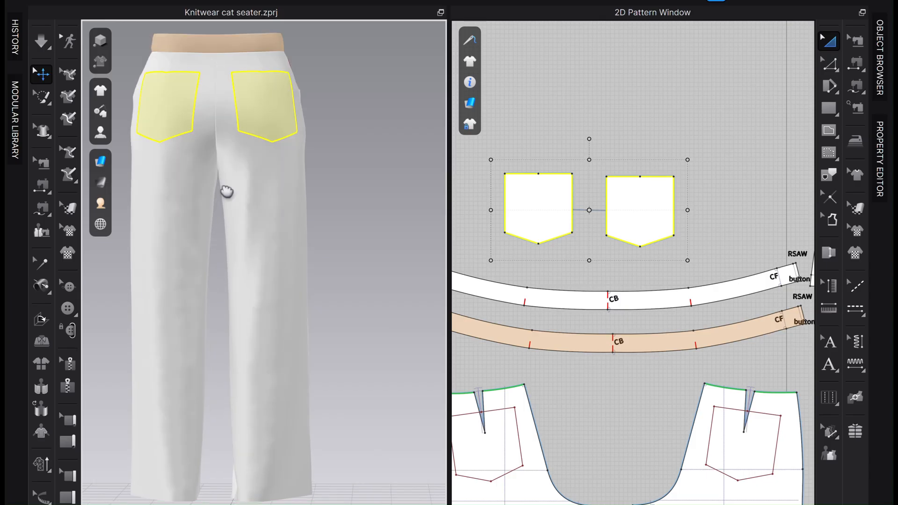
{"action": "middle_click_drag", "start_coordinate": [227, 191], "coordinate": [261, 267]}
{"action": "left_click", "coordinate": [42, 40]}
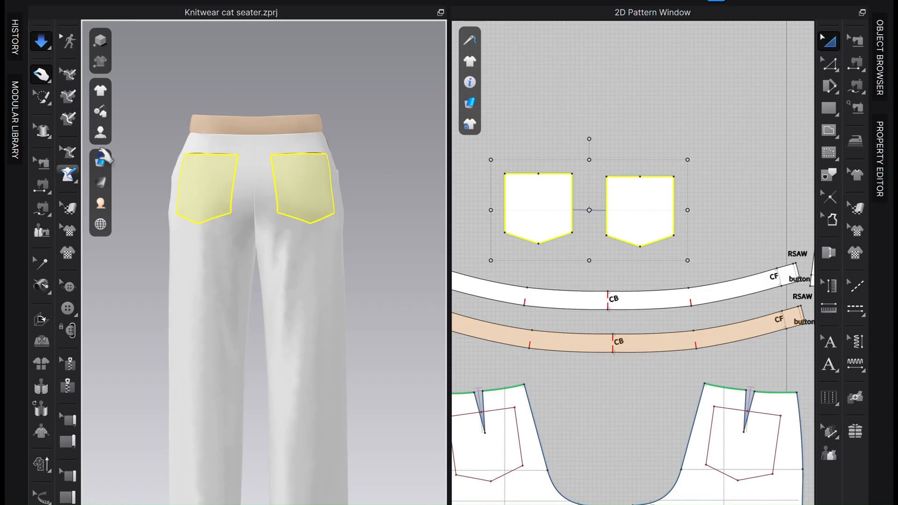
{"action": "left_click", "coordinate": [42, 41]}
{"action": "right_click_drag", "start_coordinate": [384, 206], "coordinate": [314, 204]}
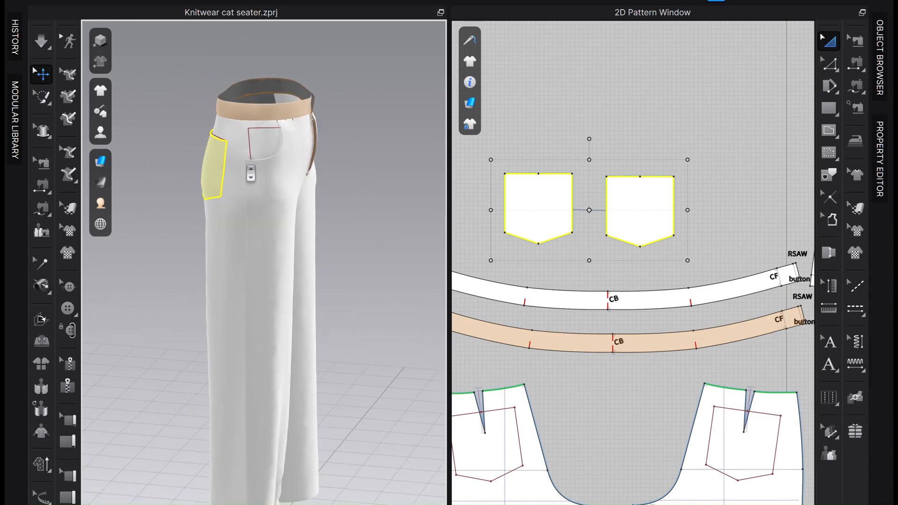
{"action": "scroll", "coordinate": [251, 174], "scroll_direction": "up", "scroll_amount": 3}
{"action": "middle_click_drag", "start_coordinate": [229, 139], "coordinate": [237, 264]}
{"action": "middle_click_drag", "start_coordinate": [245, 159], "coordinate": [231, 287]}
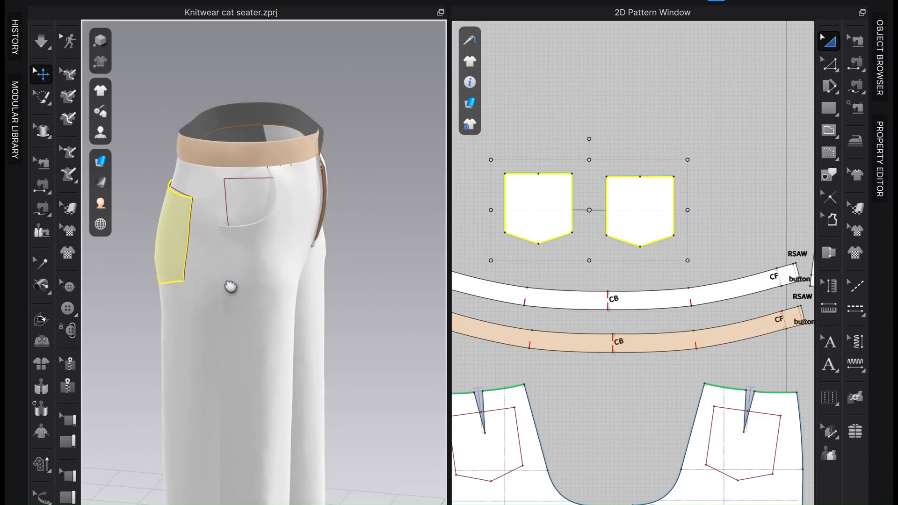
{"action": "right_click_drag", "start_coordinate": [253, 250], "coordinate": [224, 246]}
{"action": "middle_click_drag", "start_coordinate": [332, 271], "coordinate": [217, 248]}
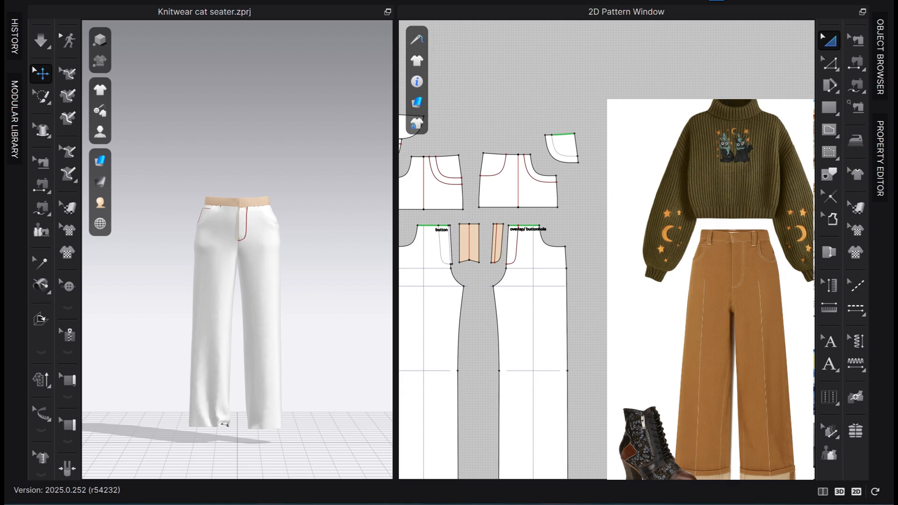
Create a belt loop piece as a rectangle 3/4 in wide and 2.25 in high, between the front panel and the reference image.
{"action": "scroll", "coordinate": [734, 268], "scroll_direction": "up", "scroll_amount": 3}
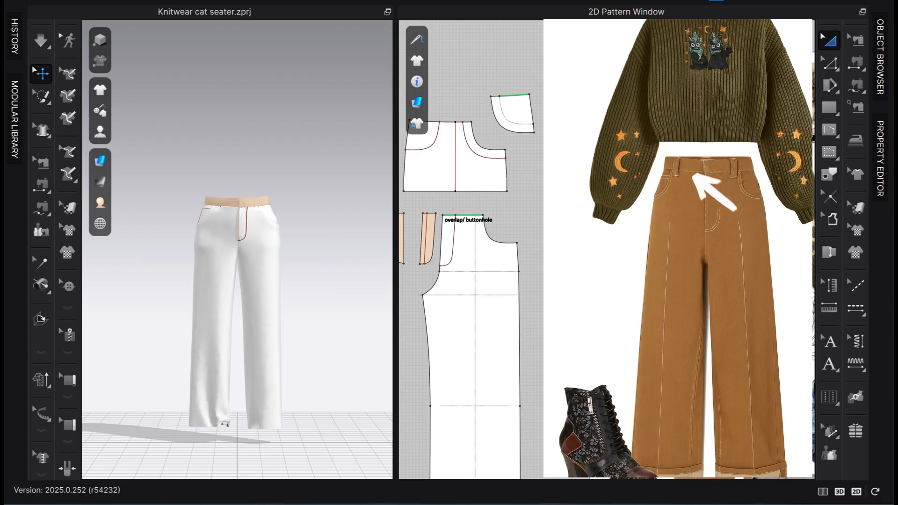
{"action": "scroll", "coordinate": [717, 249], "scroll_direction": "up", "scroll_amount": 3}
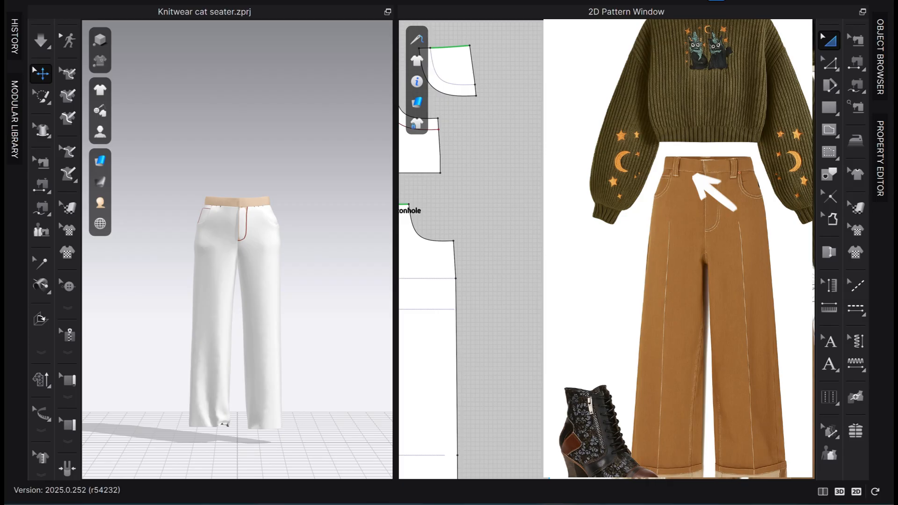
{"action": "left_click", "coordinate": [827, 108]}
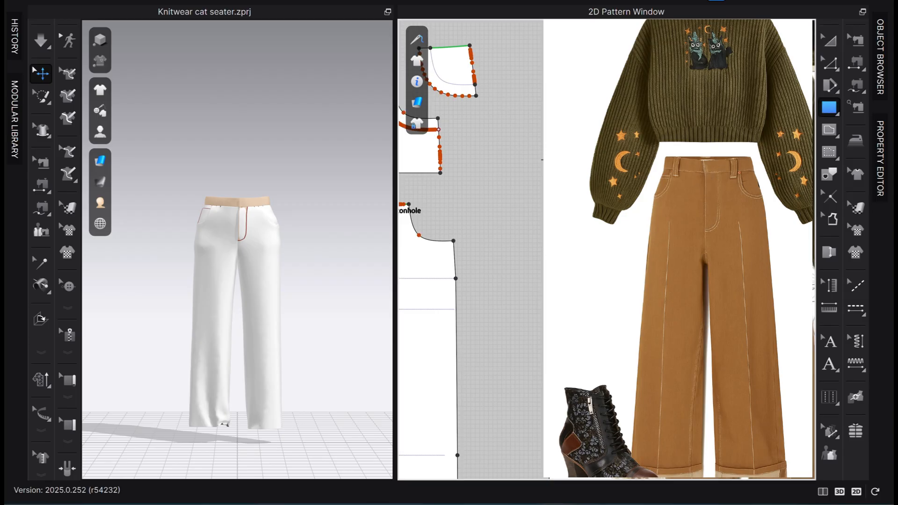
{"action": "scroll", "coordinate": [509, 219], "scroll_direction": "up", "scroll_amount": 2}
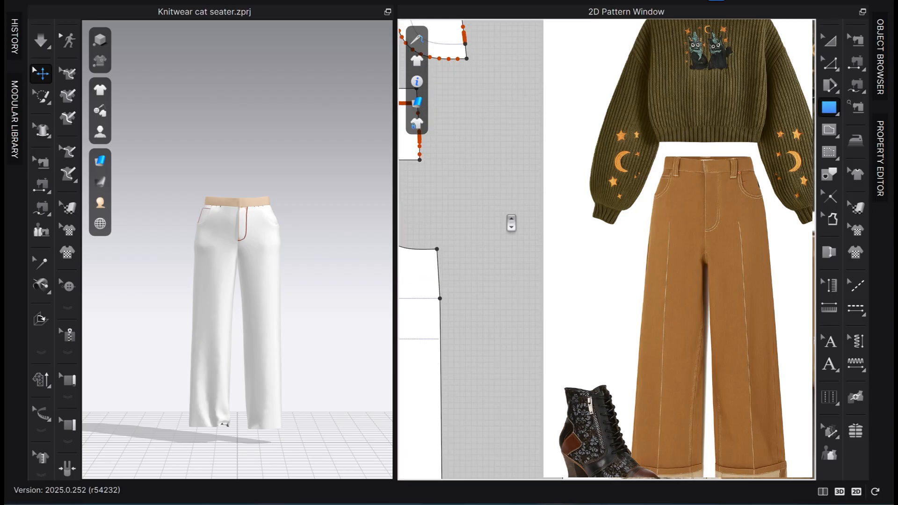
{"action": "left_click", "coordinate": [492, 217]}
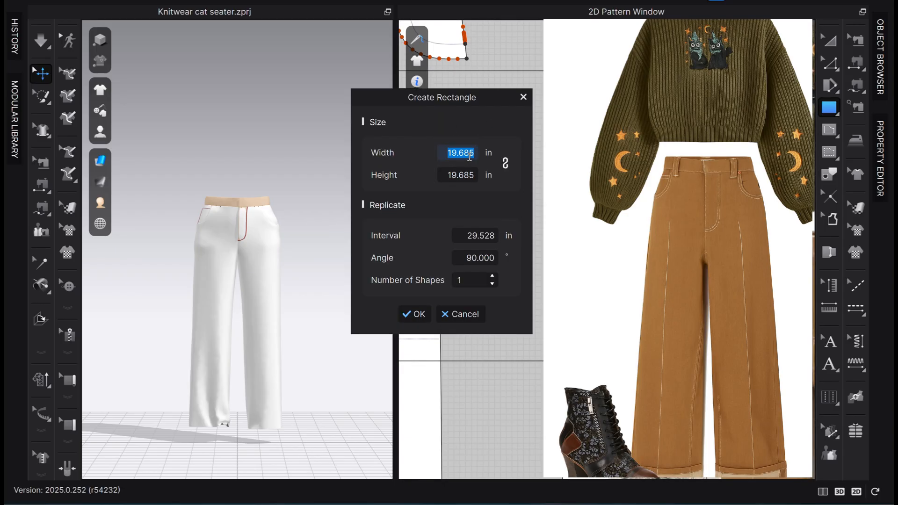
{"action": "type", "text": "3/4"}
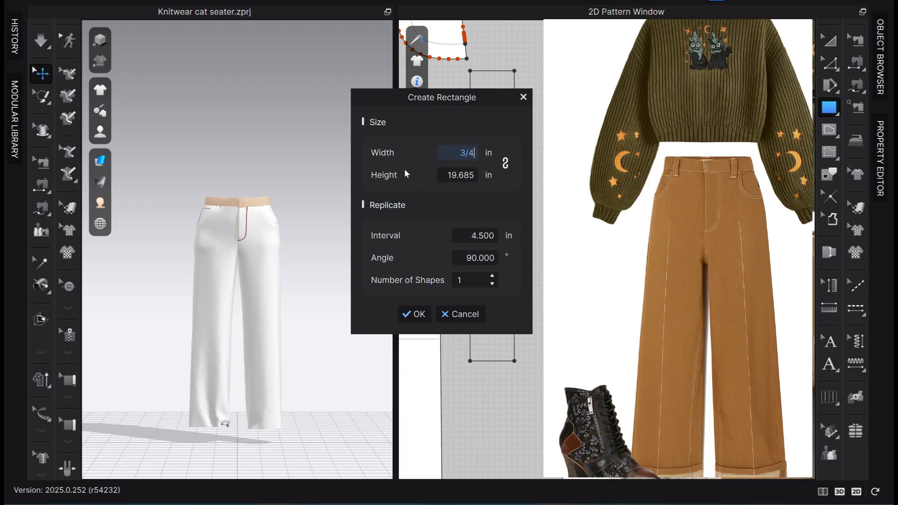
{"action": "left_click", "coordinate": [468, 173]}
{"action": "type", "text": "2.25"}
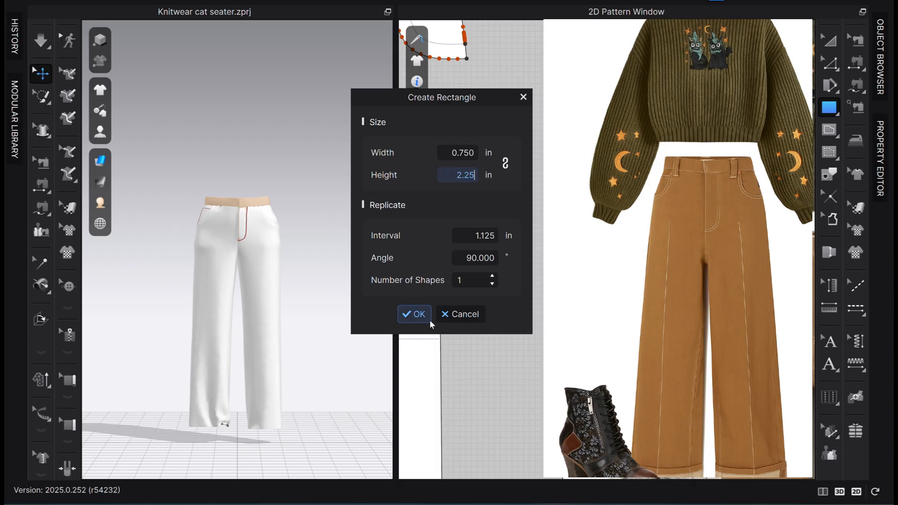
{"action": "left_click", "coordinate": [416, 316]}
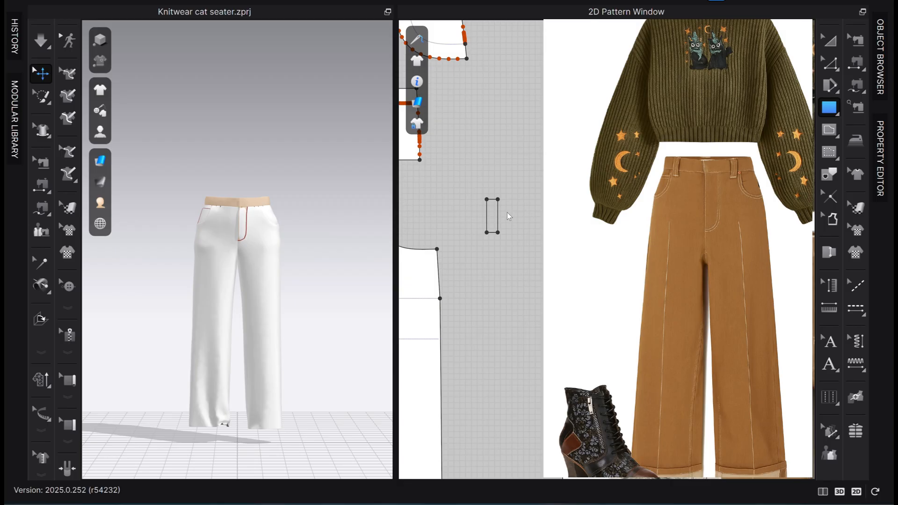
Show the avatar and place the belt loop piece over the front waistband on the avatar's right side.
{"action": "left_click", "coordinate": [492, 215]}
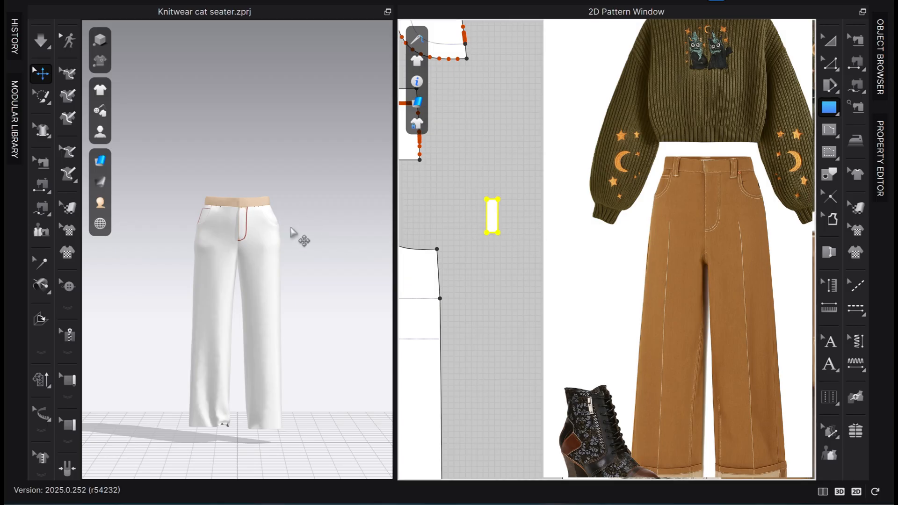
{"action": "mouse_move", "coordinate": [100, 133]}
{"action": "left_click", "coordinate": [179, 159]}
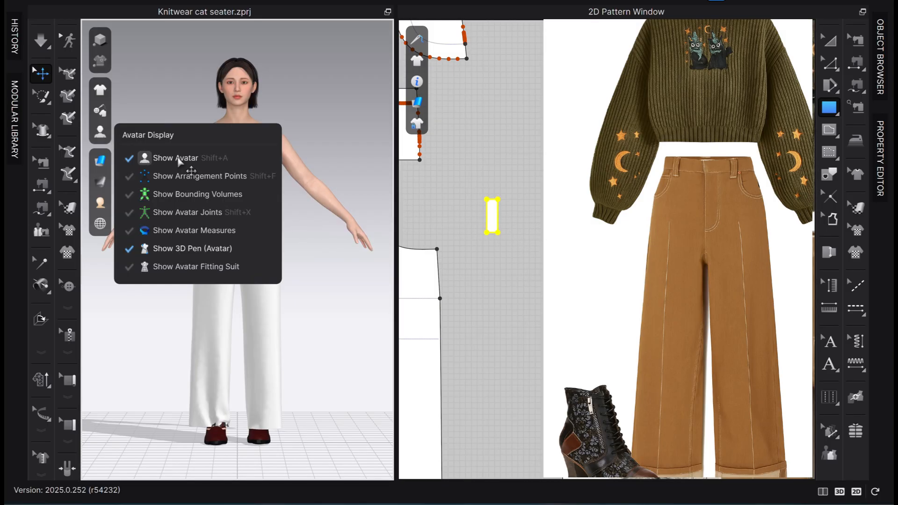
{"action": "scroll", "coordinate": [206, 187], "scroll_direction": "up", "scroll_amount": 5}
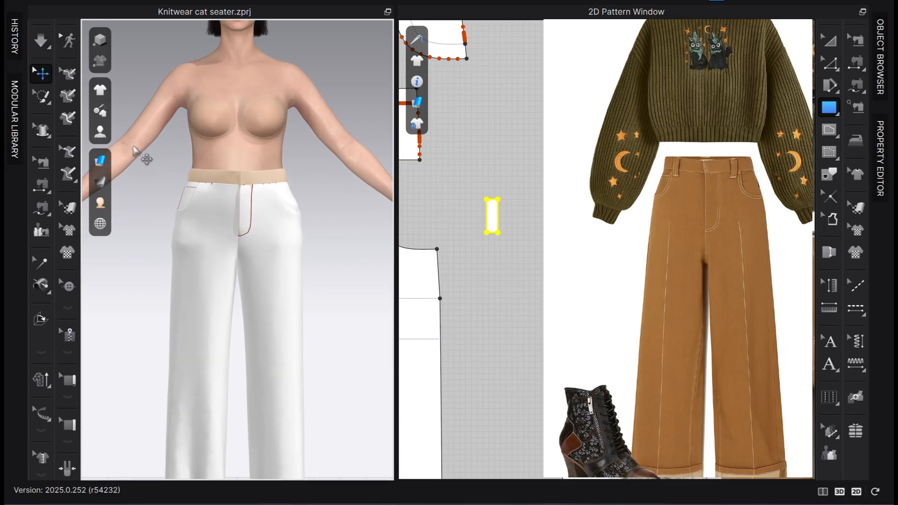
{"action": "scroll", "coordinate": [249, 260], "scroll_direction": "down", "scroll_amount": 5}
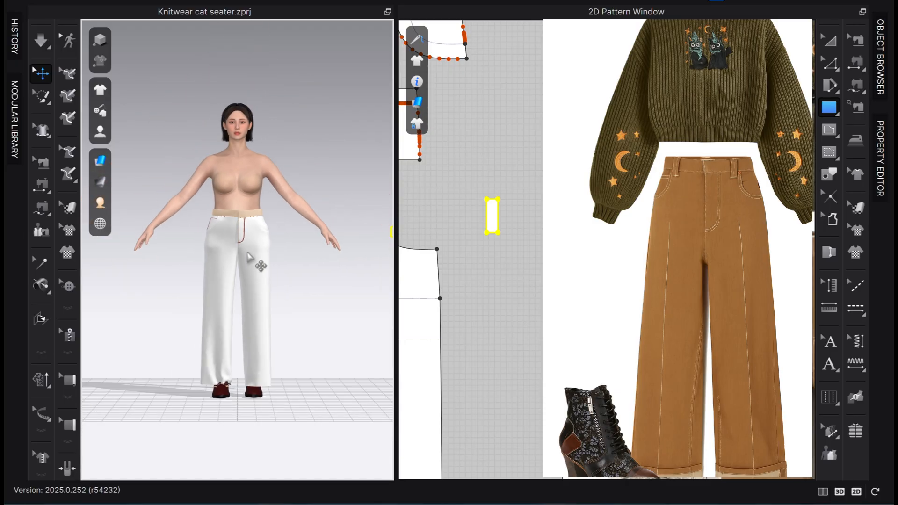
{"action": "middle_click_drag", "start_coordinate": [248, 257], "coordinate": [242, 288]}
{"action": "scroll", "coordinate": [243, 287], "scroll_direction": "up", "scroll_amount": 1}
{"action": "scroll", "coordinate": [366, 258], "scroll_direction": "down", "scroll_amount": 2}
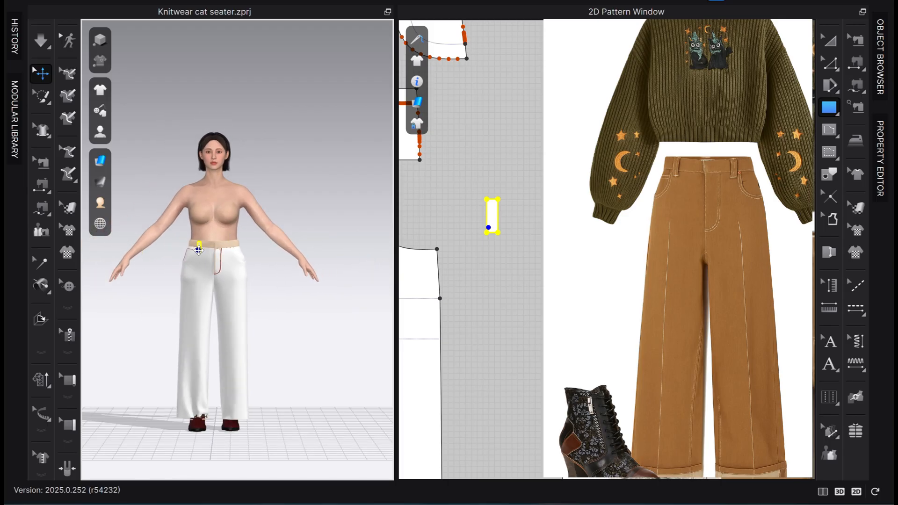
{"action": "scroll", "coordinate": [197, 247], "scroll_direction": "up", "scroll_amount": 5}
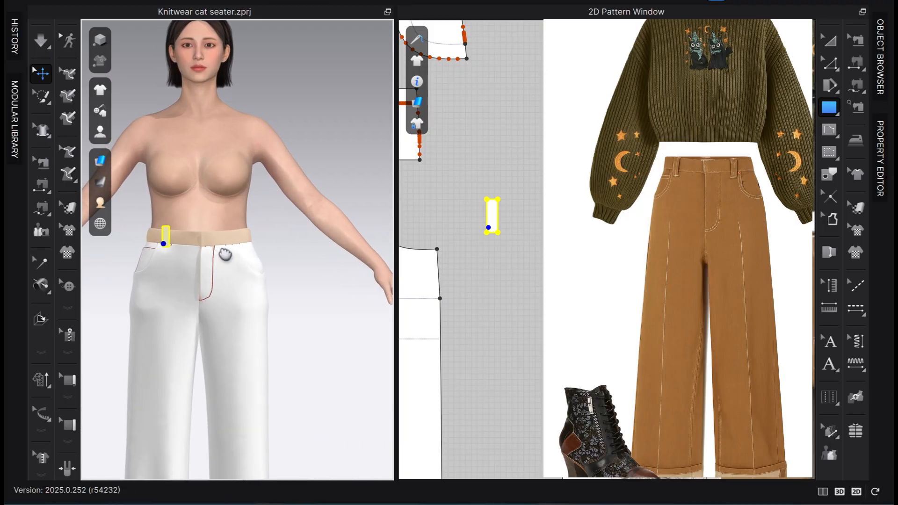
Move the belt loop piece toward the side of the front waistband and tilt it slightly to match the waistband.
{"action": "middle_click_drag", "start_coordinate": [229, 247], "coordinate": [277, 245]}
{"action": "scroll", "coordinate": [234, 211], "scroll_direction": "up", "scroll_amount": 3}
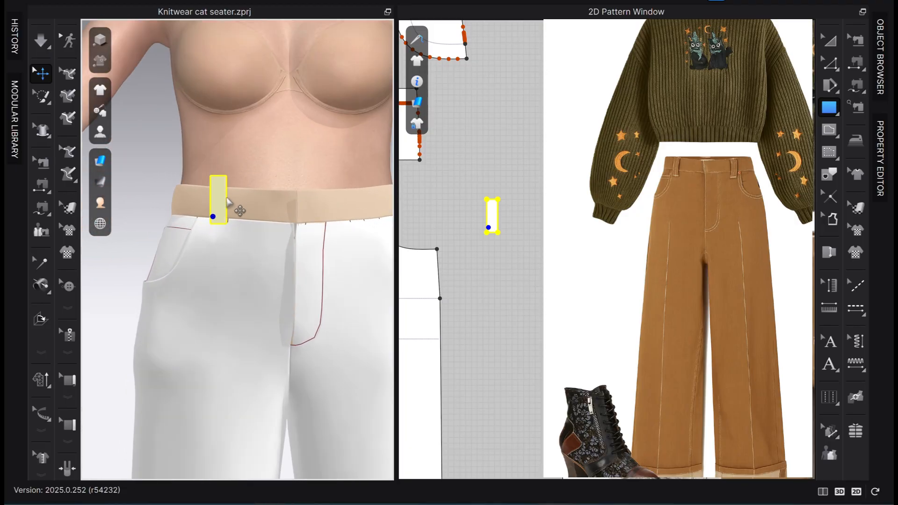
{"action": "left_click_drag", "start_coordinate": [238, 208], "coordinate": [218, 210]}
{"action": "left_click", "coordinate": [209, 196]}
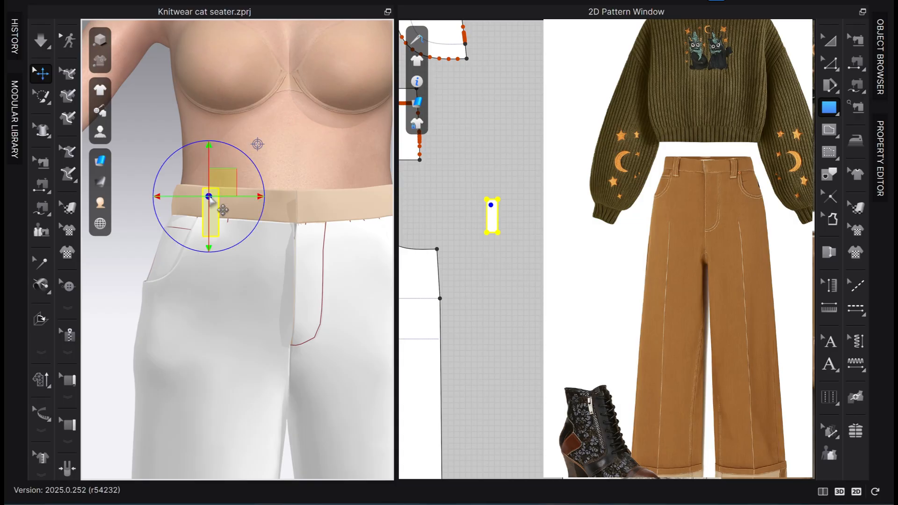
{"action": "mouse_move", "coordinate": [248, 156]}
{"action": "left_mouse_down"}
{"action": "mouse_move", "coordinate": [260, 156]}
{"action": "mouse_move", "coordinate": [239, 147]}
{"action": "mouse_move", "coordinate": [241, 158]}
{"action": "left_mouse_up"}
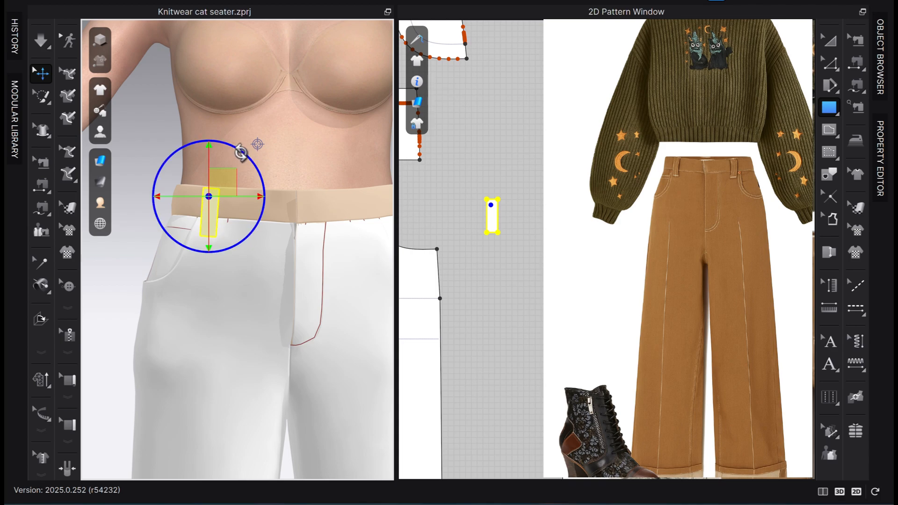
{"action": "scroll", "coordinate": [233, 256], "scroll_direction": "up", "scroll_amount": 1}
{"action": "mouse_move", "coordinate": [205, 224]}
{"action": "left_mouse_down"}
{"action": "mouse_move", "coordinate": [192, 212]}
{"action": "mouse_move", "coordinate": [201, 217]}
{"action": "left_mouse_up"}
{"action": "key", "text": "ctrl+z"}
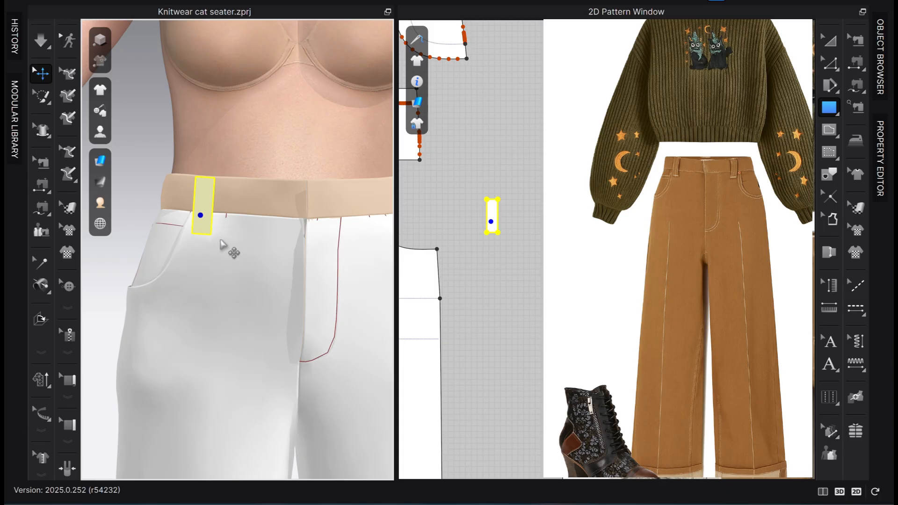
{"action": "left_click", "coordinate": [526, 301]}
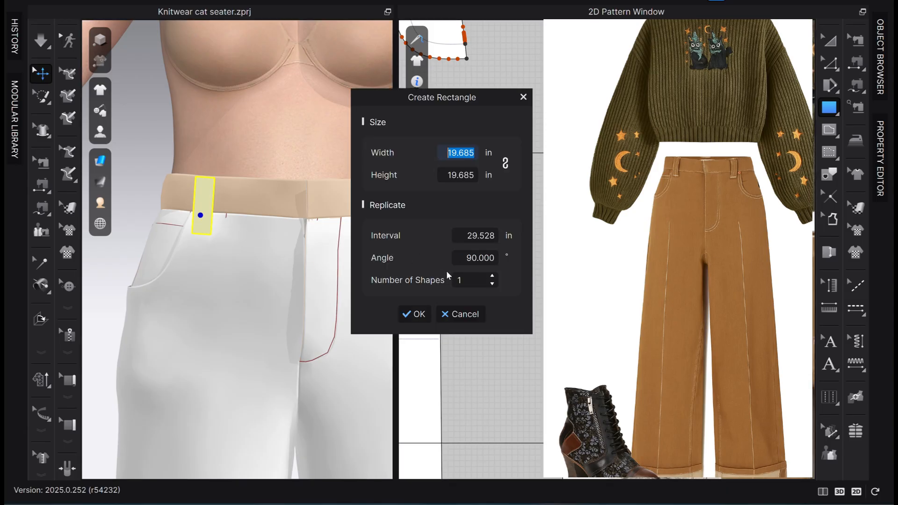
{"action": "left_click", "coordinate": [529, 98]}
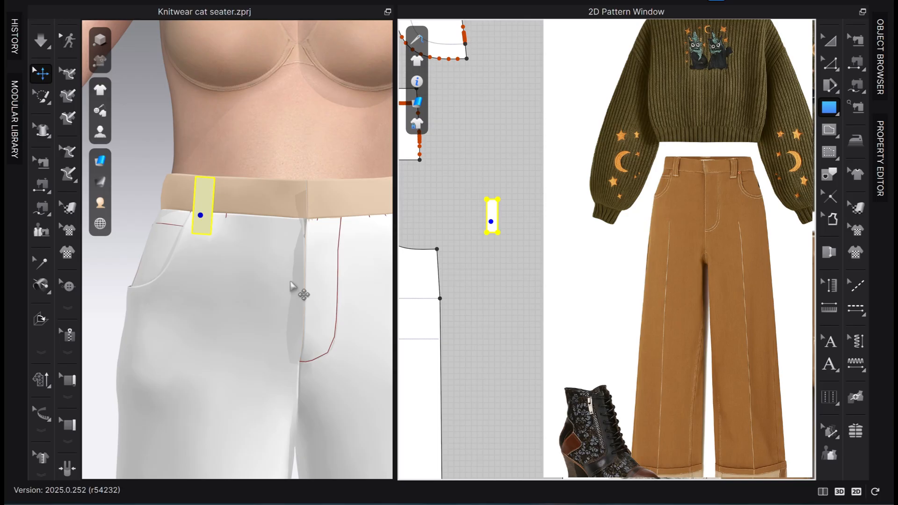
Shorten the belt loop piece by moving its lower edge up 0.125 in.
{"action": "left_click", "coordinate": [829, 40]}
{"action": "left_click", "coordinate": [510, 344]}
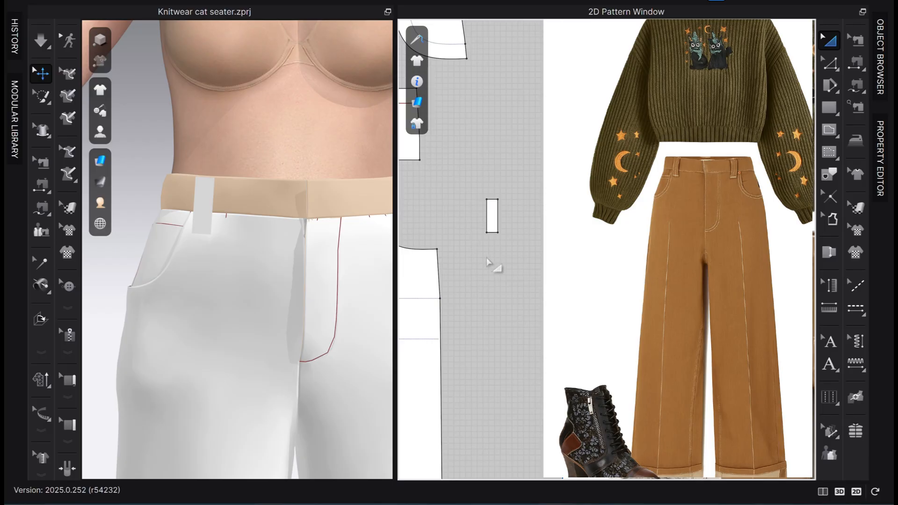
{"action": "left_click", "coordinate": [498, 234]}
{"action": "key", "text": "z"}
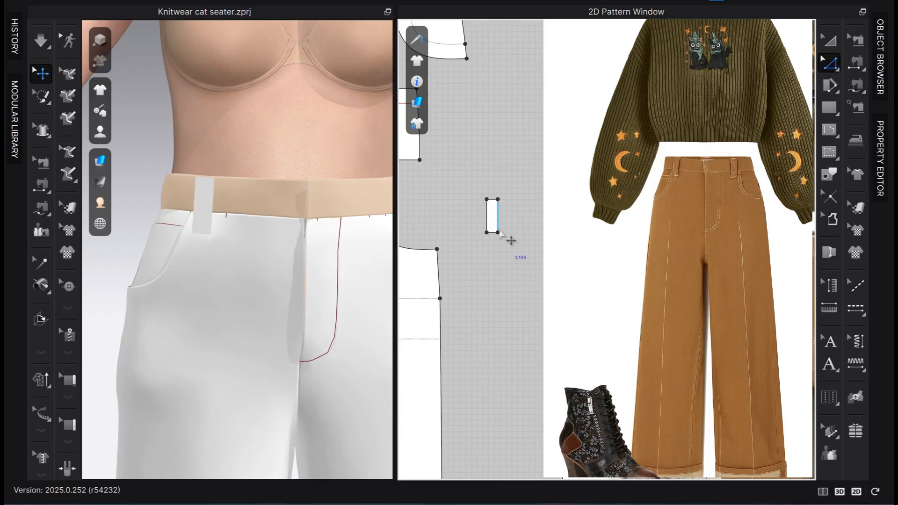
{"action": "scroll", "coordinate": [507, 240], "scroll_direction": "up", "scroll_amount": 3}
{"action": "left_click", "coordinate": [505, 234]}
{"action": "left_click_drag", "start_coordinate": [504, 238], "coordinate": [507, 229]}
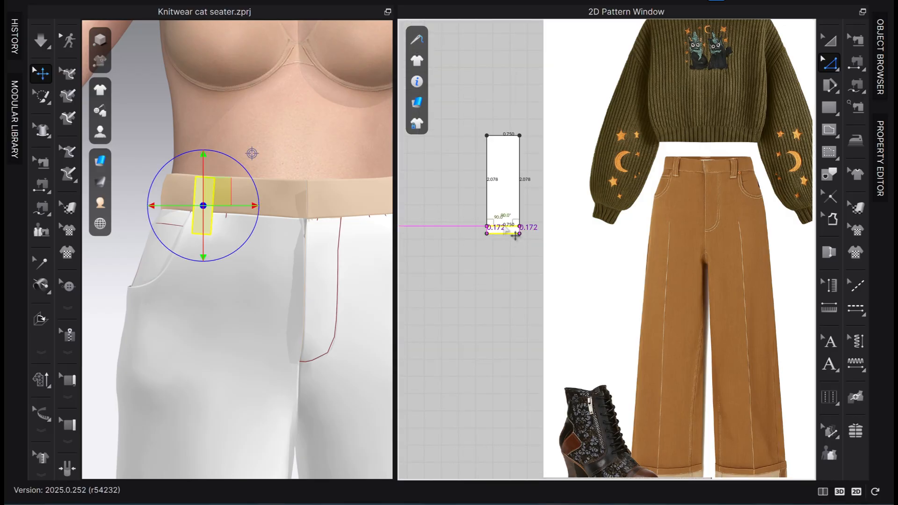
{"action": "right_click", "coordinate": [515, 236]}
{"action": "type", "text": "."}
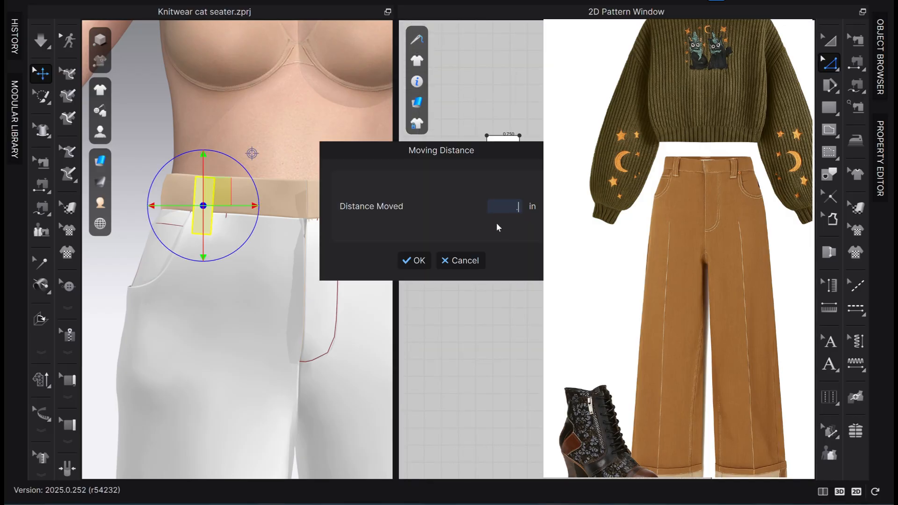
{"action": "type", "text": "125"}
{"action": "left_click", "coordinate": [414, 261]}
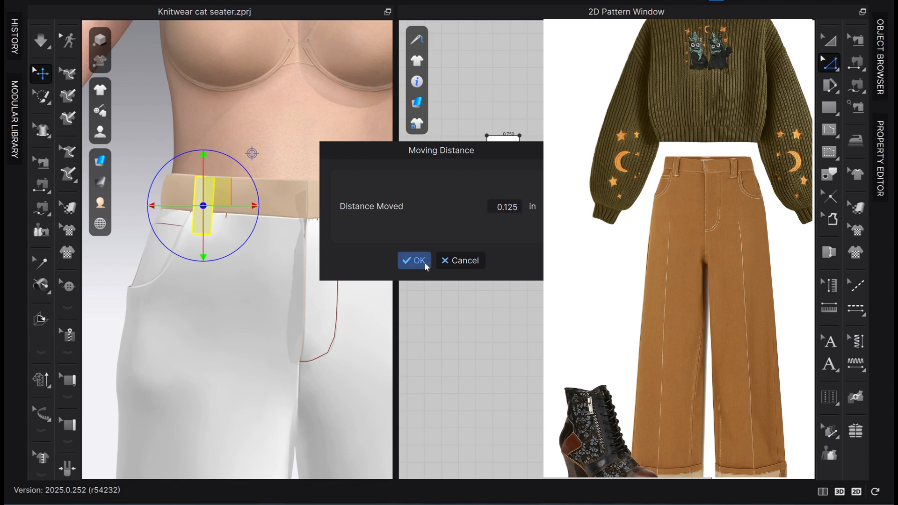
Examine the belt loops and waistband stitching on the pants in the reference image.
{"action": "scroll", "coordinate": [445, 279], "scroll_direction": "down", "scroll_amount": 3}
{"action": "scroll", "coordinate": [527, 289], "scroll_direction": "down", "scroll_amount": 3}
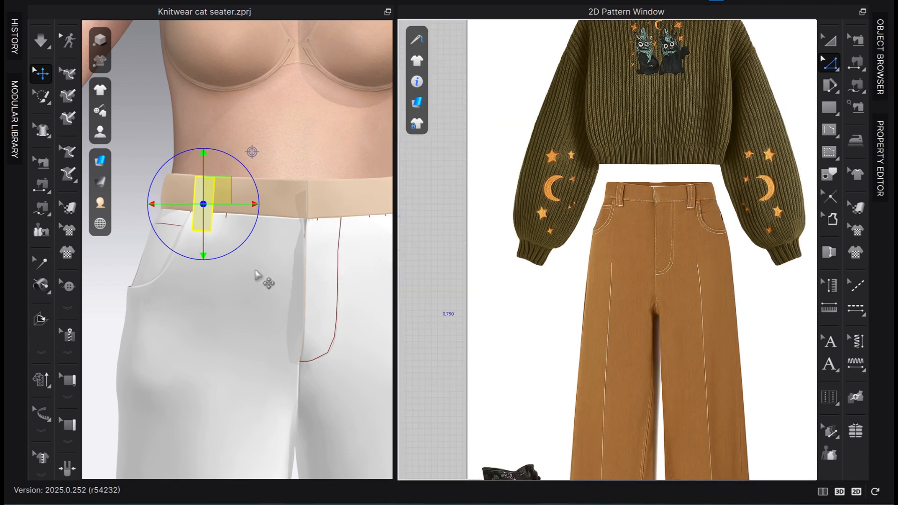
{"action": "scroll", "coordinate": [256, 273], "scroll_direction": "up", "scroll_amount": 1}
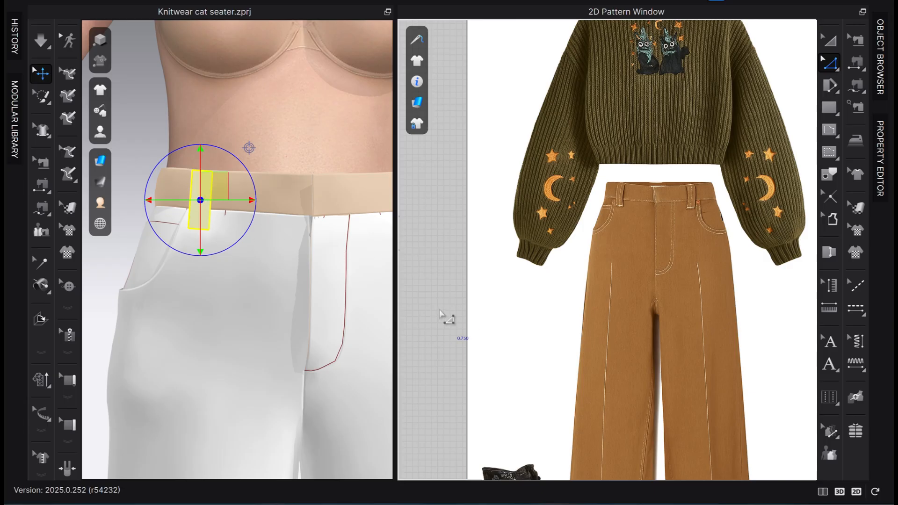
{"action": "scroll", "coordinate": [439, 312], "scroll_direction": "down", "scroll_amount": 1}
{"action": "middle_click_drag", "start_coordinate": [431, 316], "coordinate": [505, 320]}
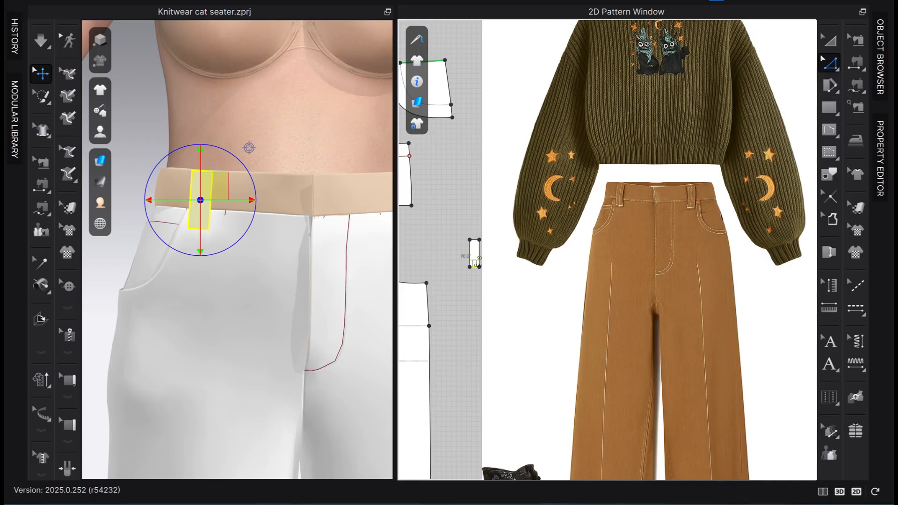
{"action": "left_click", "coordinate": [481, 284]}
{"action": "scroll", "coordinate": [486, 279], "scroll_direction": "up", "scroll_amount": 4}
{"action": "scroll", "coordinate": [486, 277], "scroll_direction": "down", "scroll_amount": 2}
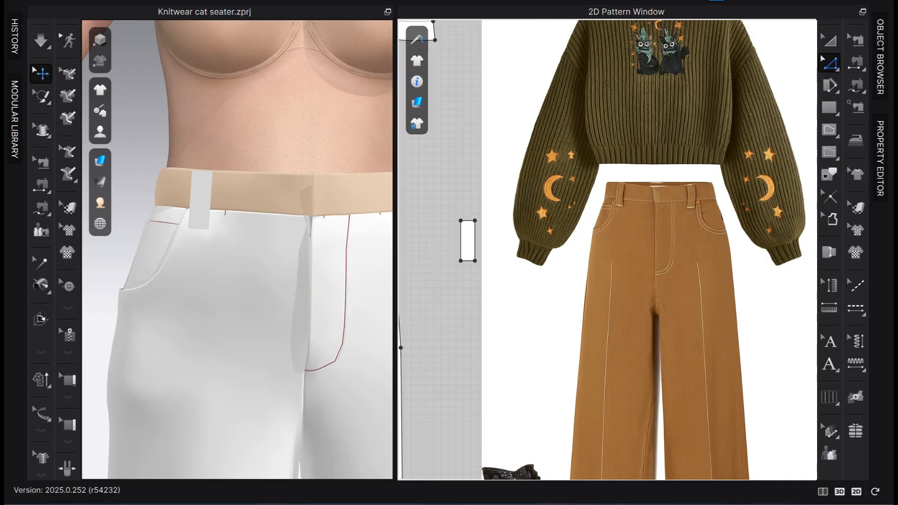
{"action": "scroll", "coordinate": [688, 248], "scroll_direction": "up", "scroll_amount": 4}
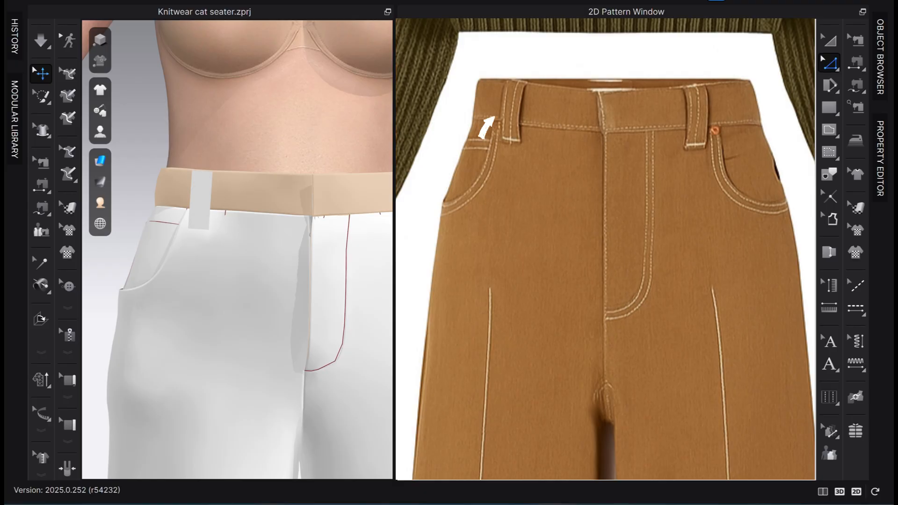
{"action": "key", "text": "g"}
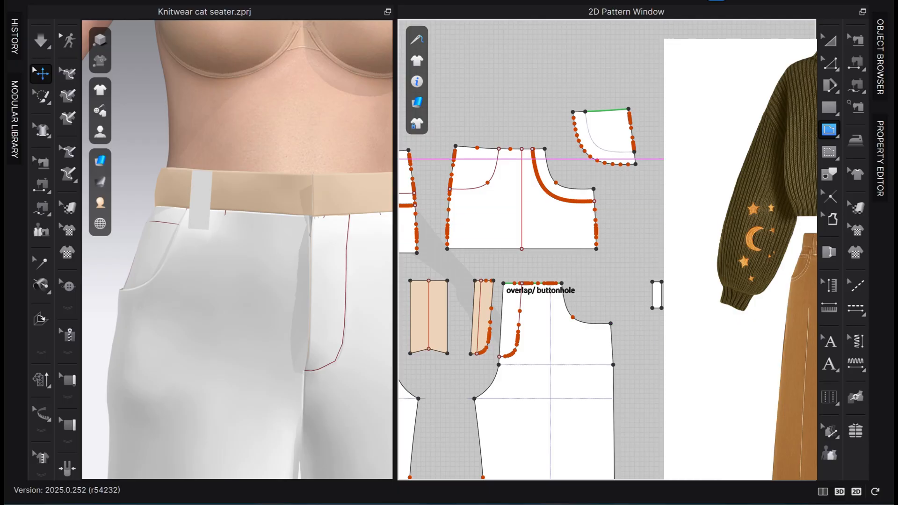
Extend the belt loop piece's lower edge outward by 7/8 in with Offset Pattern Outline.
{"action": "left_click", "coordinate": [831, 41]}
{"action": "scroll", "coordinate": [660, 351], "scroll_direction": "up", "scroll_amount": 4}
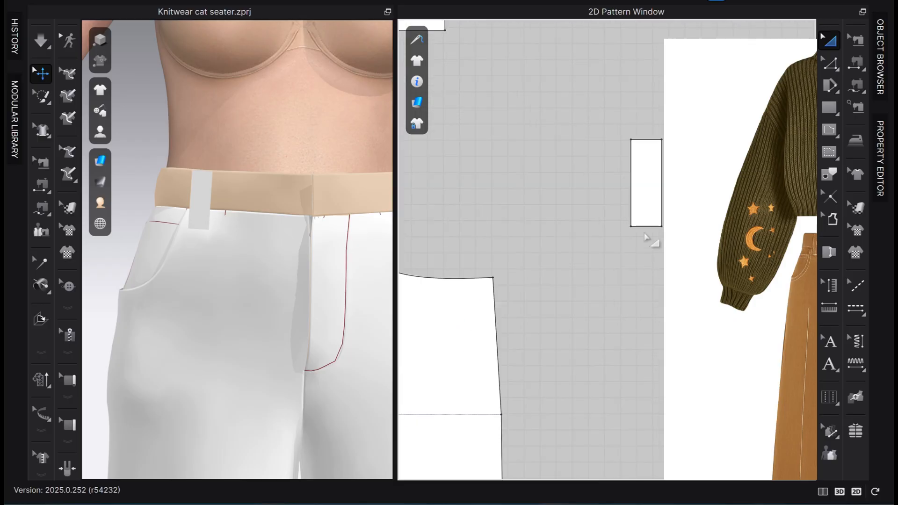
{"action": "left_click", "coordinate": [648, 224]}
{"action": "key", "text": "z"}
{"action": "left_click", "coordinate": [652, 228]}
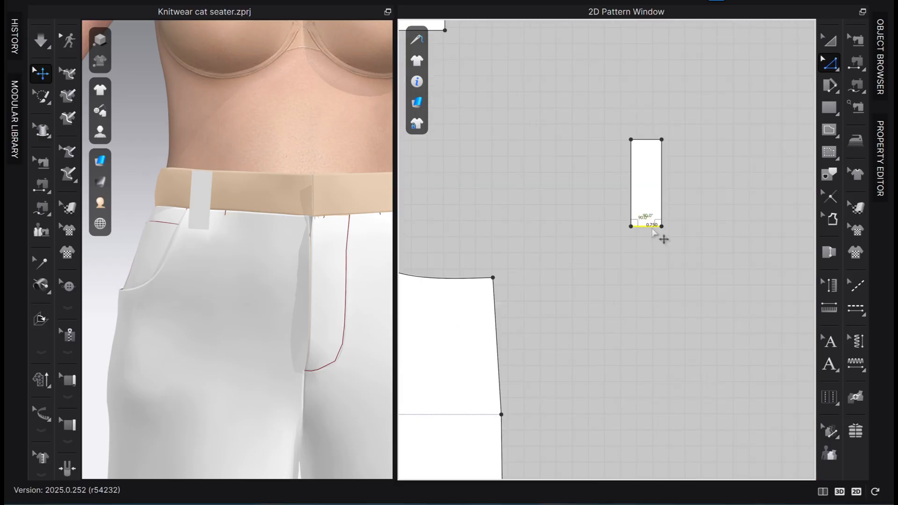
{"action": "right_click", "coordinate": [653, 231]}
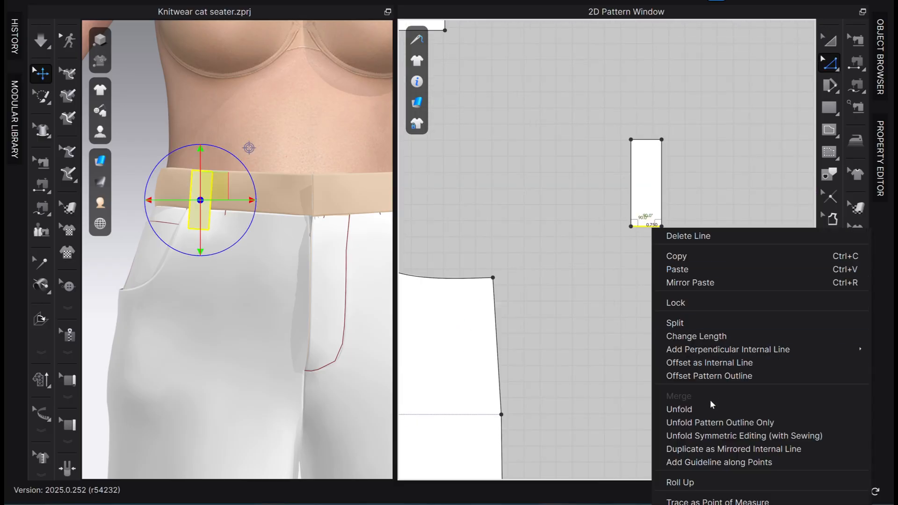
{"action": "left_click", "coordinate": [732, 376]}
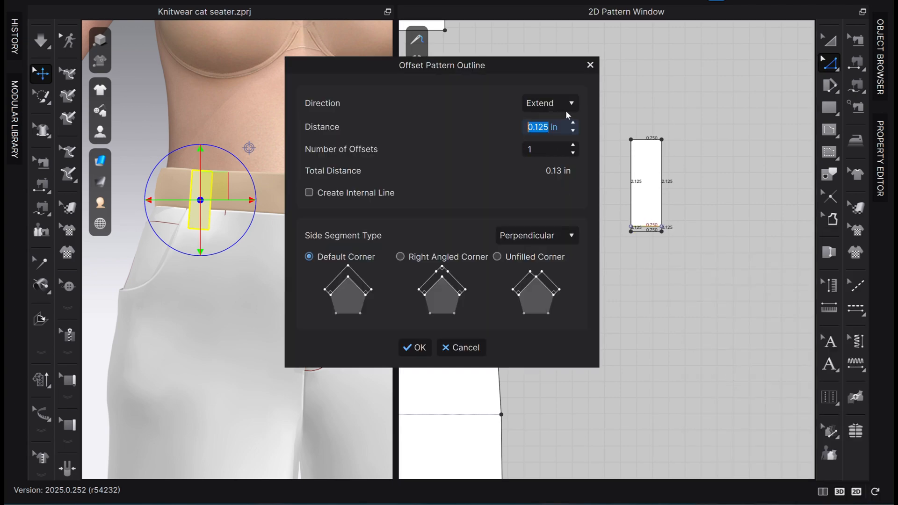
{"action": "type", "text": "7/8"}
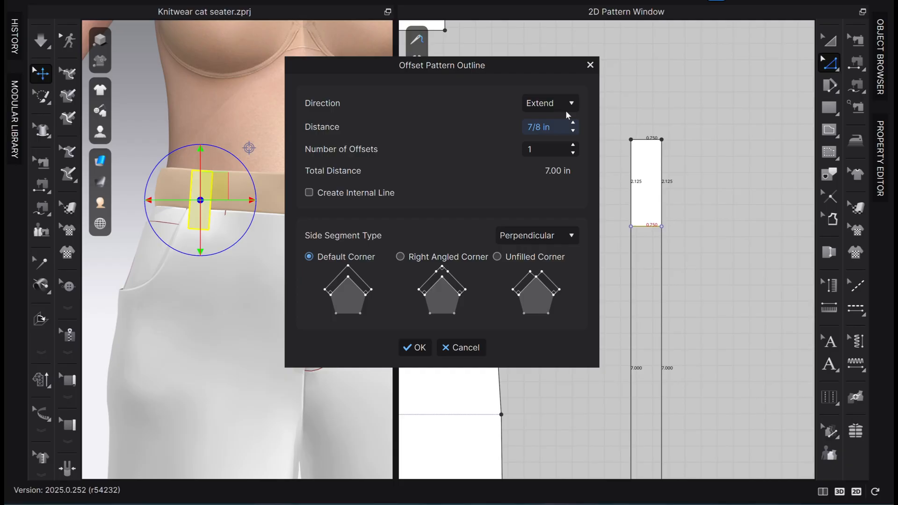
{"action": "left_click", "coordinate": [415, 348]}
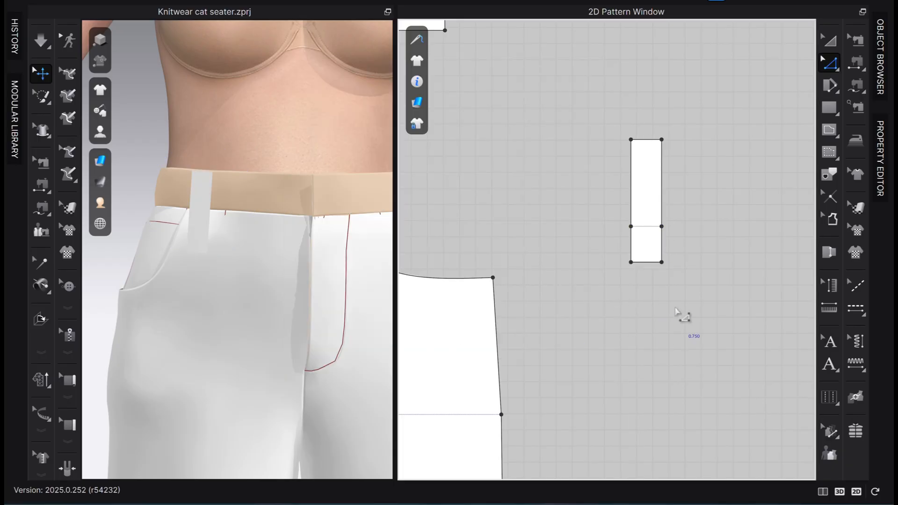
Trace the base line across the lower part of the belt loop piece as an internal shape.
{"action": "scroll", "coordinate": [694, 211], "scroll_direction": "up", "scroll_amount": 4}
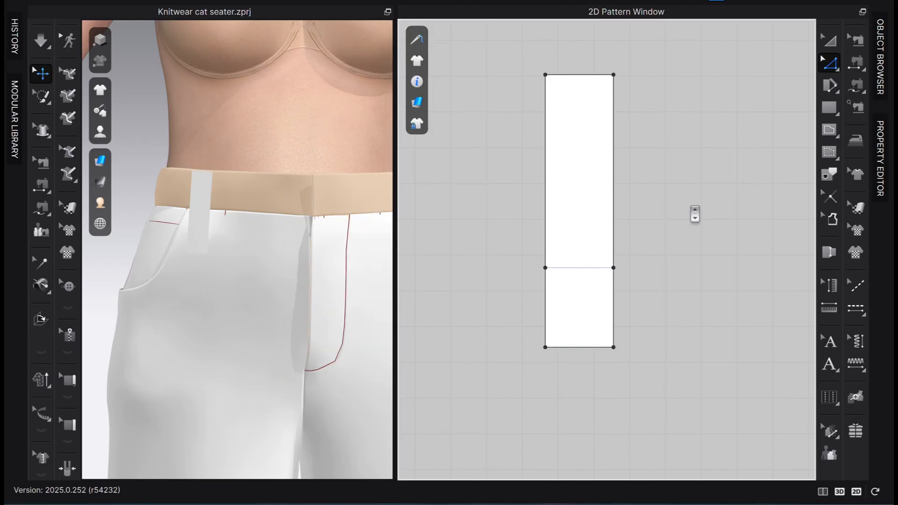
{"action": "scroll", "coordinate": [694, 214], "scroll_direction": "down", "scroll_amount": 2}
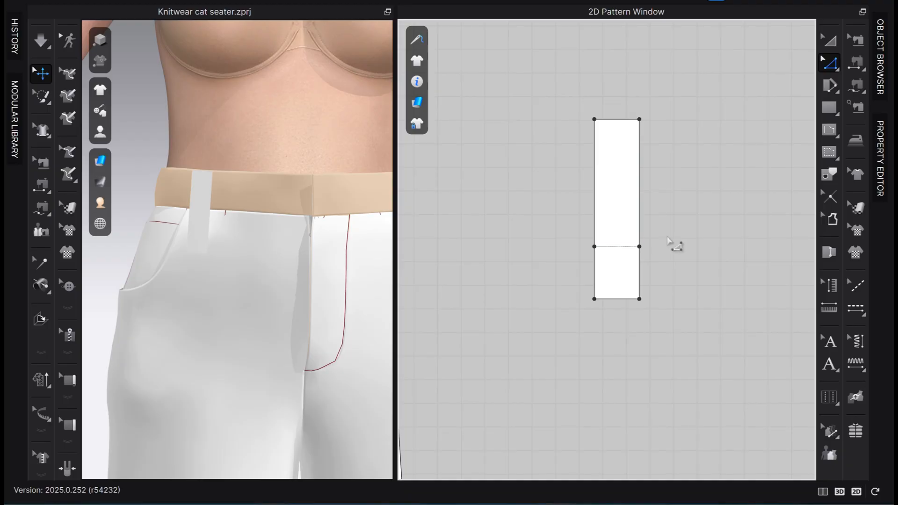
{"action": "key", "text": "i"}
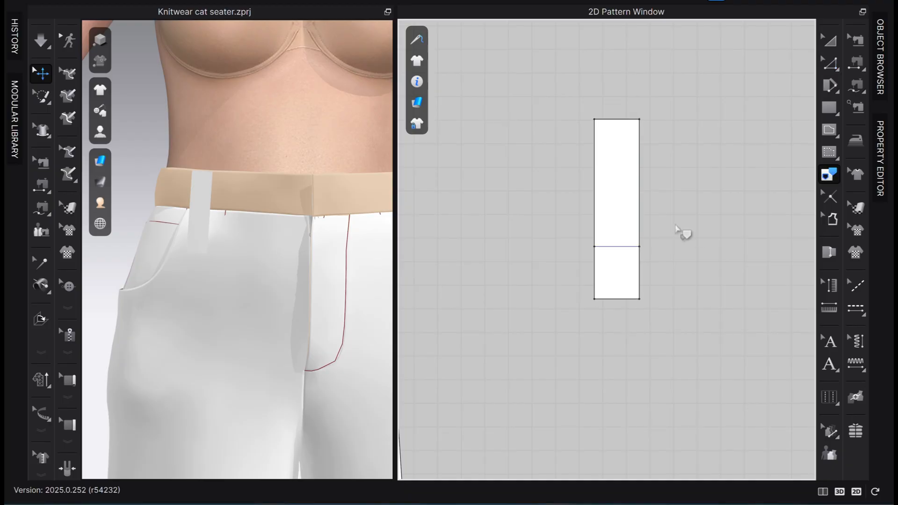
{"action": "left_click", "coordinate": [624, 247]}
{"action": "right_click", "coordinate": [619, 249]}
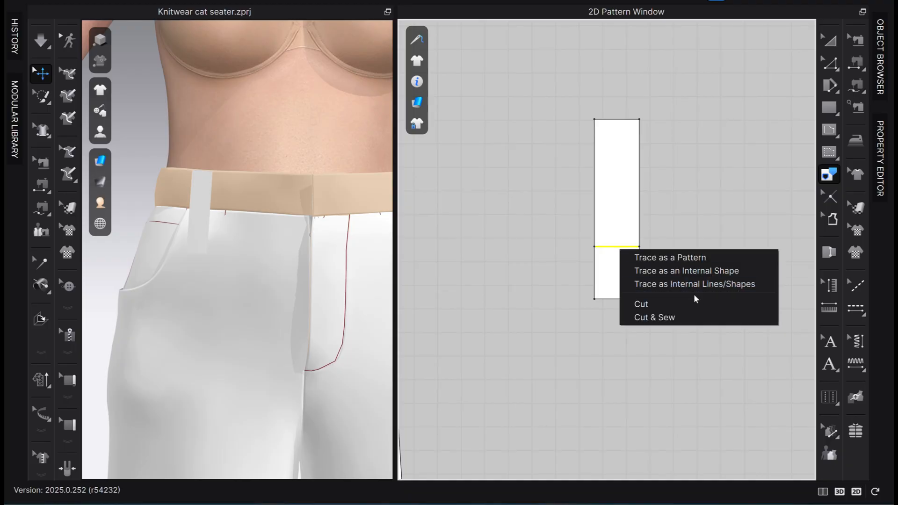
{"action": "left_click", "coordinate": [734, 272]}
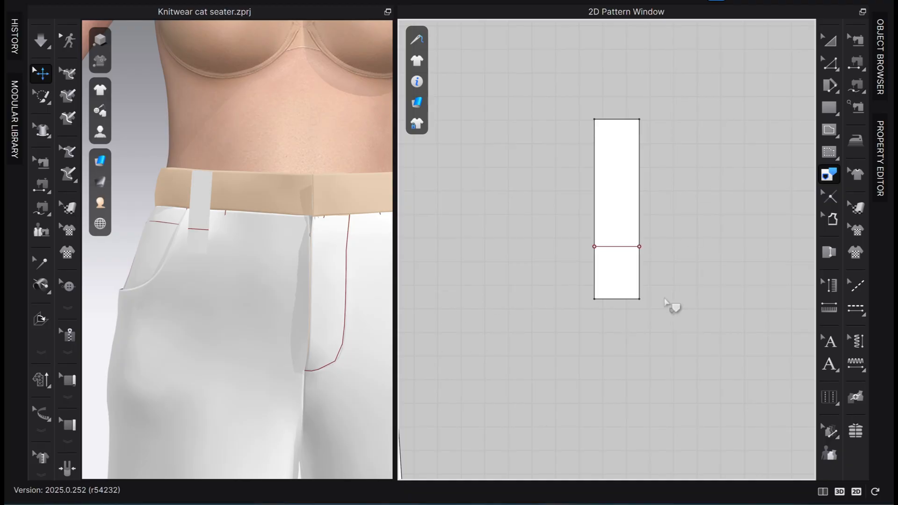
Duplicate the belt loop piece three times, placing the copies in a vertical column below the original.
{"action": "scroll", "coordinate": [600, 310], "scroll_direction": "down", "scroll_amount": 3}
{"action": "scroll", "coordinate": [651, 334], "scroll_direction": "down", "scroll_amount": 4}
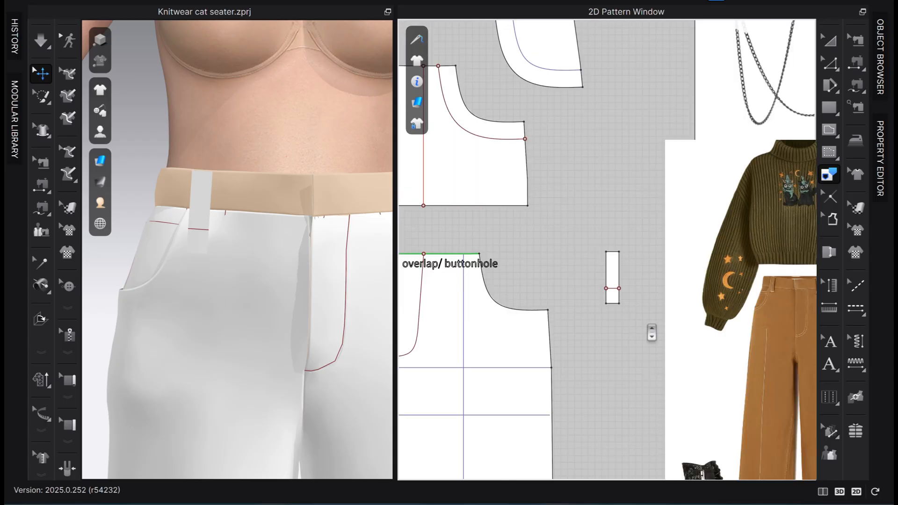
{"action": "left_click", "coordinate": [830, 39]}
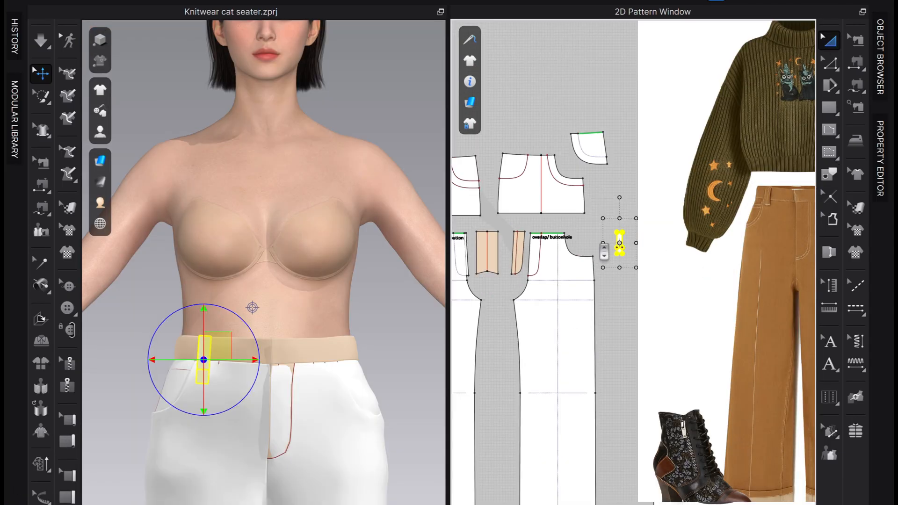
{"action": "key", "text": "ctrl+v"}
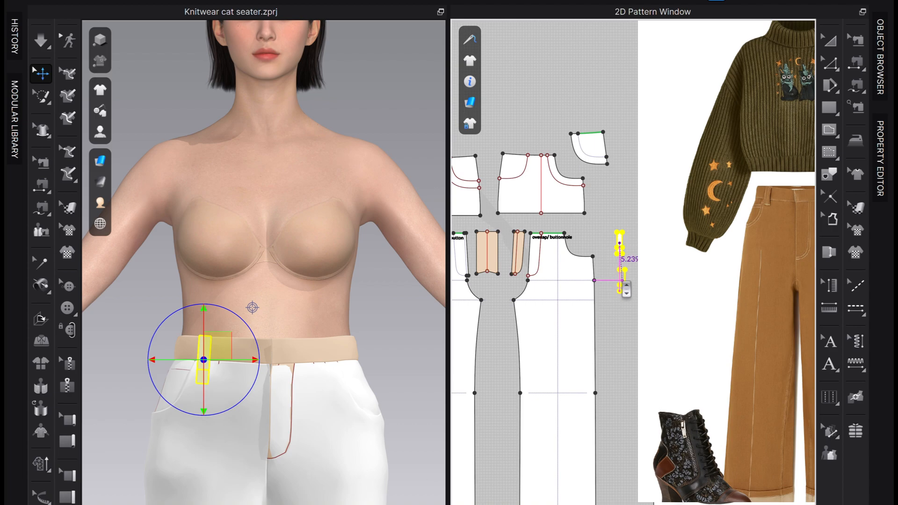
{"action": "scroll", "coordinate": [625, 286], "scroll_direction": "up", "scroll_amount": 4}
{"action": "left_click", "coordinate": [616, 281]}
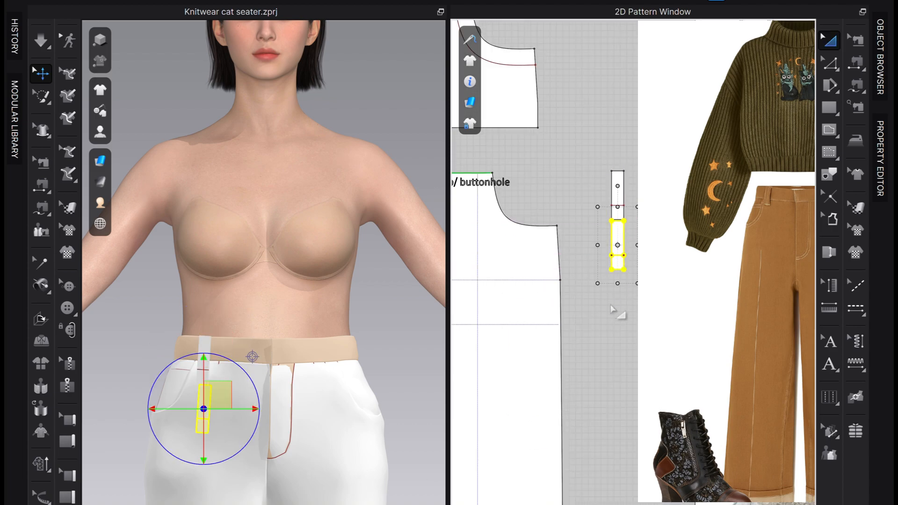
{"action": "key", "text": "ctrl+v"}
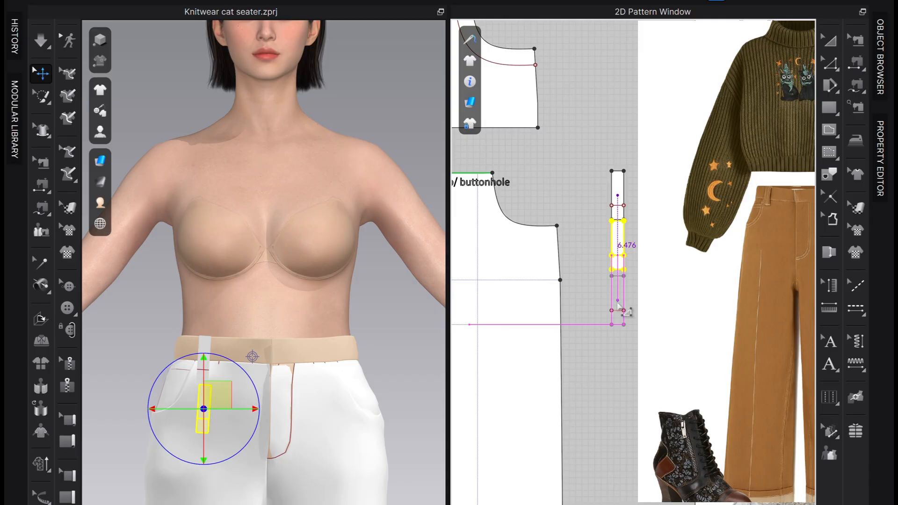
{"action": "left_click", "coordinate": [620, 360]}
{"action": "key", "text": "ctrl+v"}
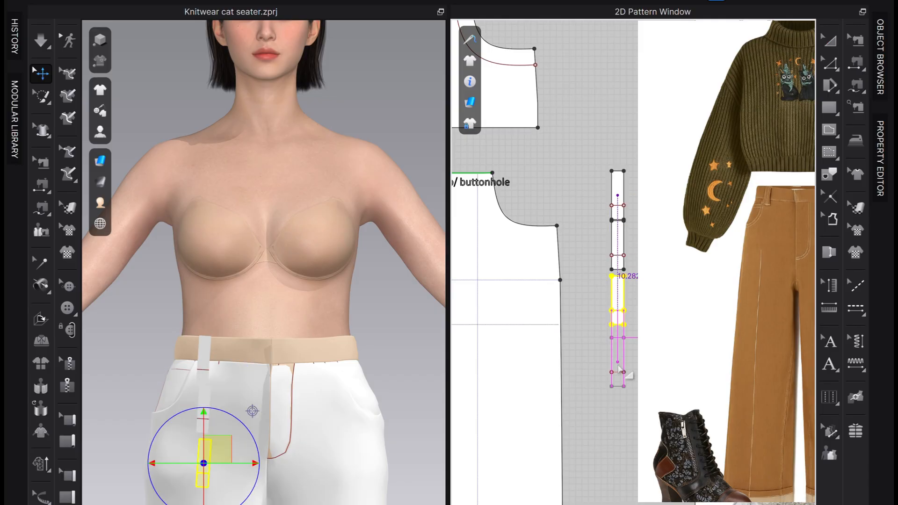
{"action": "left_click", "coordinate": [619, 370]}
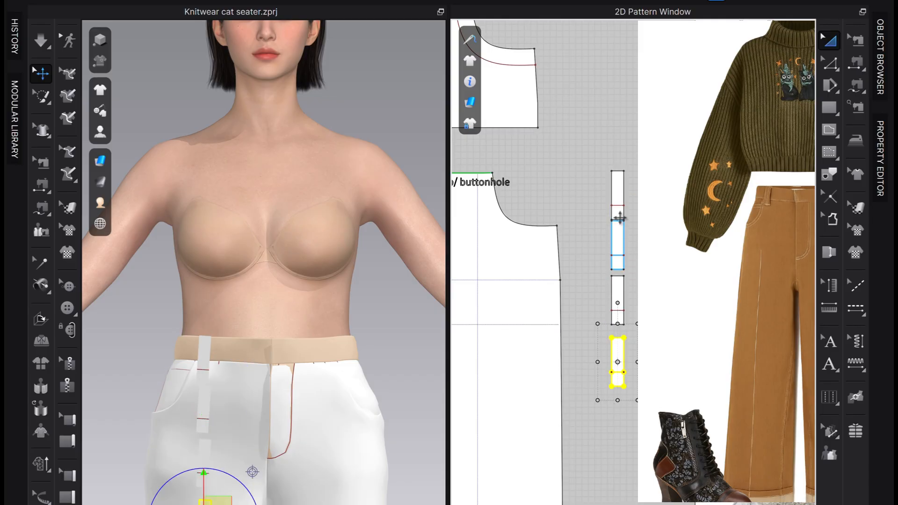
Paste another copy of the belt loop piece below the last one in the column.
{"action": "key", "text": "ctrl+v"}
{"action": "left_click", "coordinate": [620, 422]}
Draw a 0.75 in horizontal internal line just below the waist edge of the button-side front panel, across its vertical grain line.
{"action": "scroll", "coordinate": [682, 386], "scroll_direction": "down", "scroll_amount": 5}
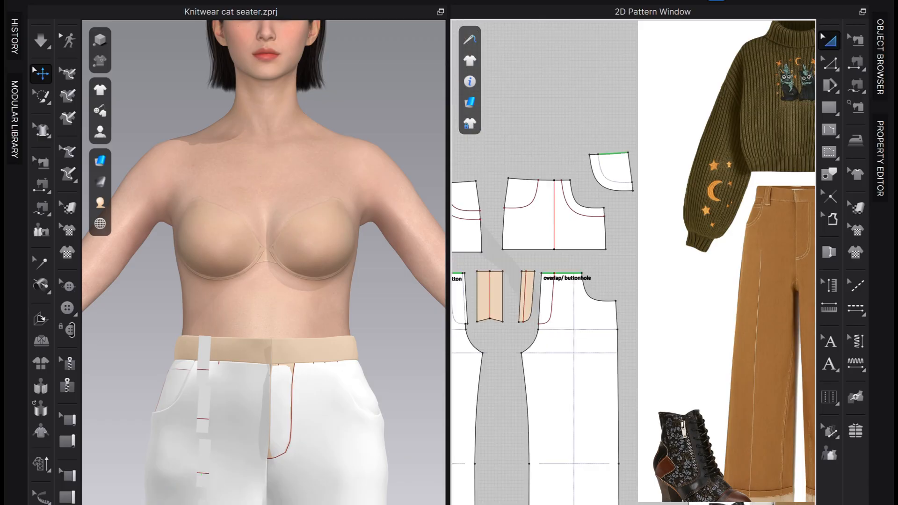
{"action": "scroll", "coordinate": [681, 386], "scroll_direction": "down", "scroll_amount": 2}
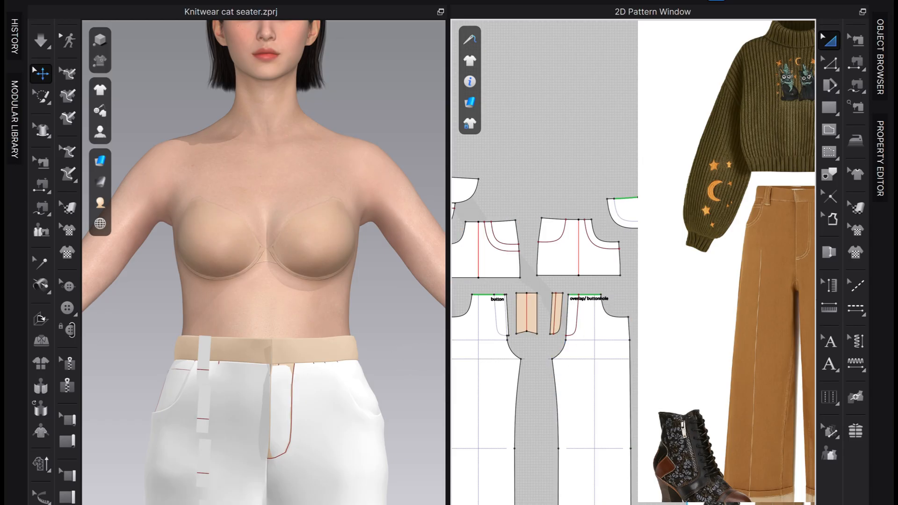
{"action": "scroll", "coordinate": [790, 332], "scroll_direction": "up", "scroll_amount": 6}
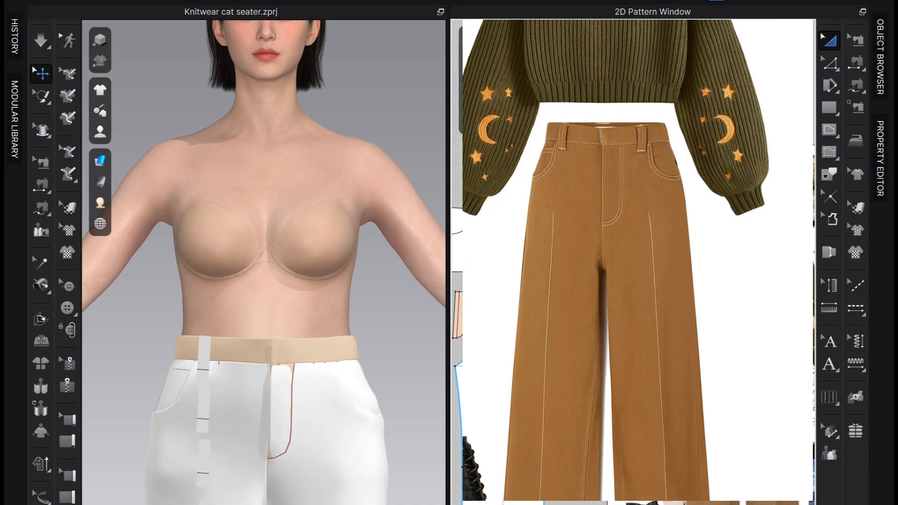
{"action": "scroll", "coordinate": [757, 349], "scroll_direction": "up", "scroll_amount": 3}
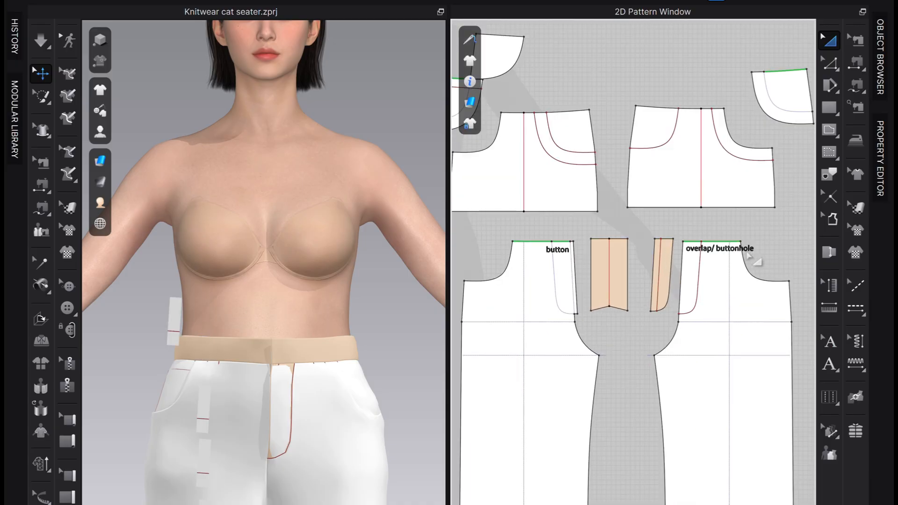
{"action": "key", "text": "v"}
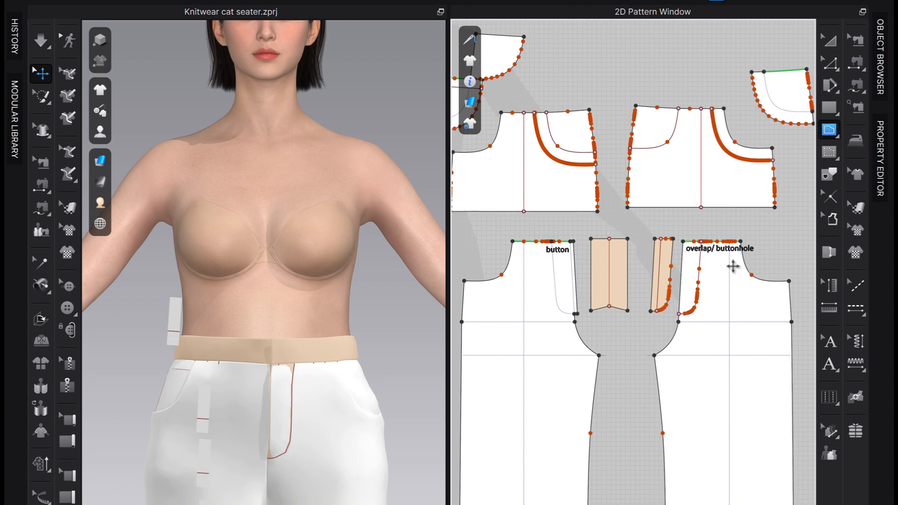
{"action": "scroll", "coordinate": [514, 253], "scroll_direction": "up", "scroll_amount": 3}
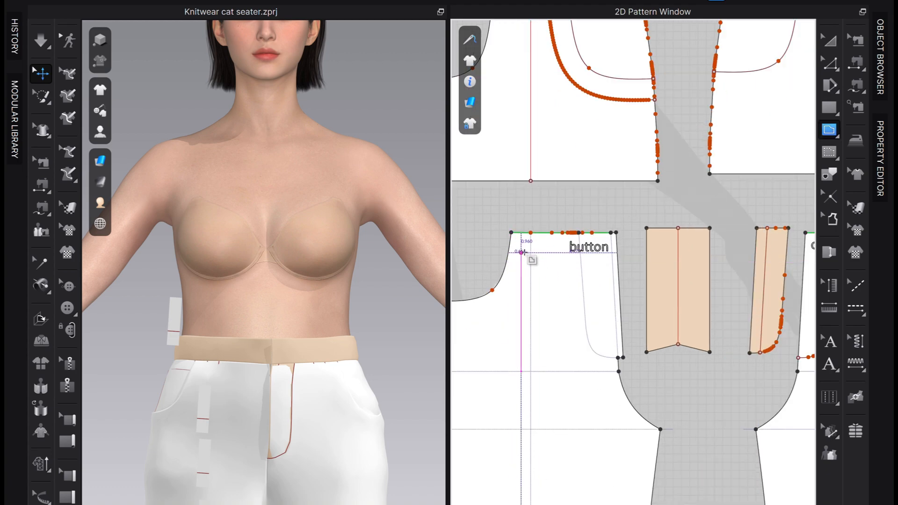
{"action": "scroll", "coordinate": [509, 253], "scroll_direction": "up", "scroll_amount": 2}
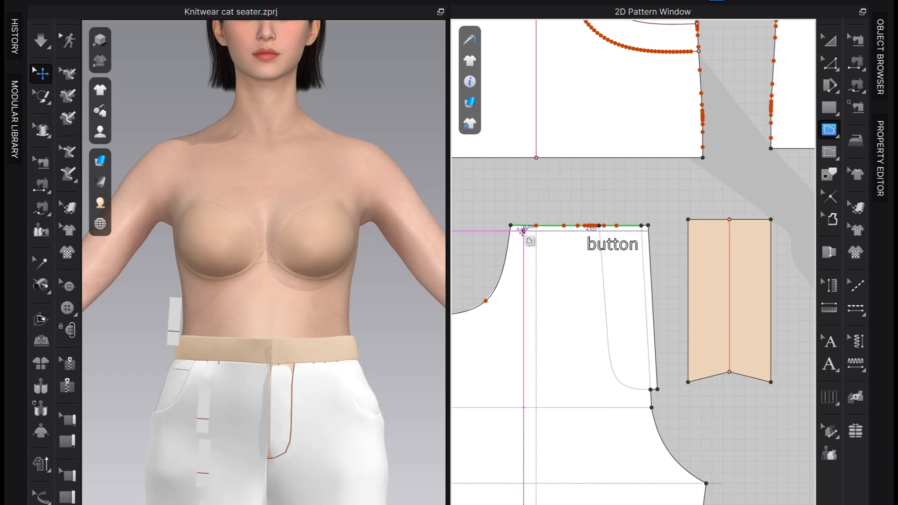
{"action": "scroll", "coordinate": [523, 237], "scroll_direction": "up", "scroll_amount": 1}
{"action": "scroll", "coordinate": [524, 246], "scroll_direction": "up", "scroll_amount": 1}
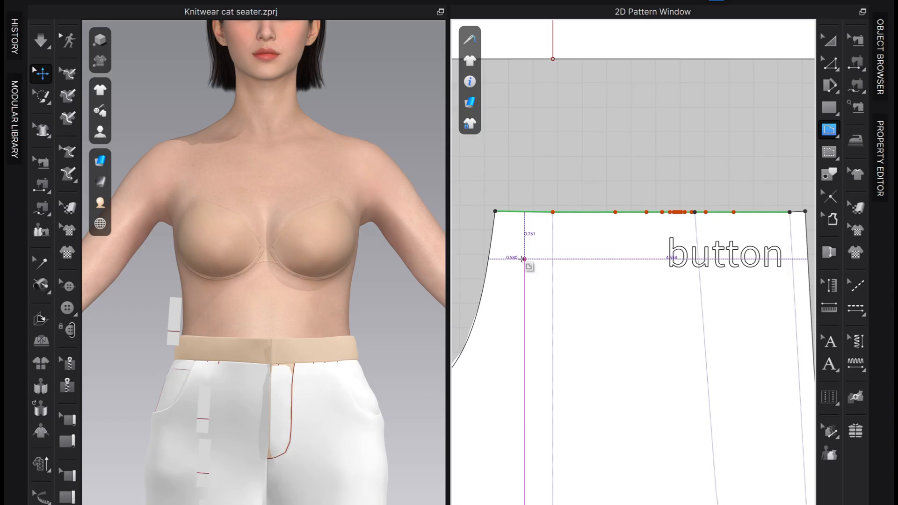
{"action": "left_click", "coordinate": [524, 259]}
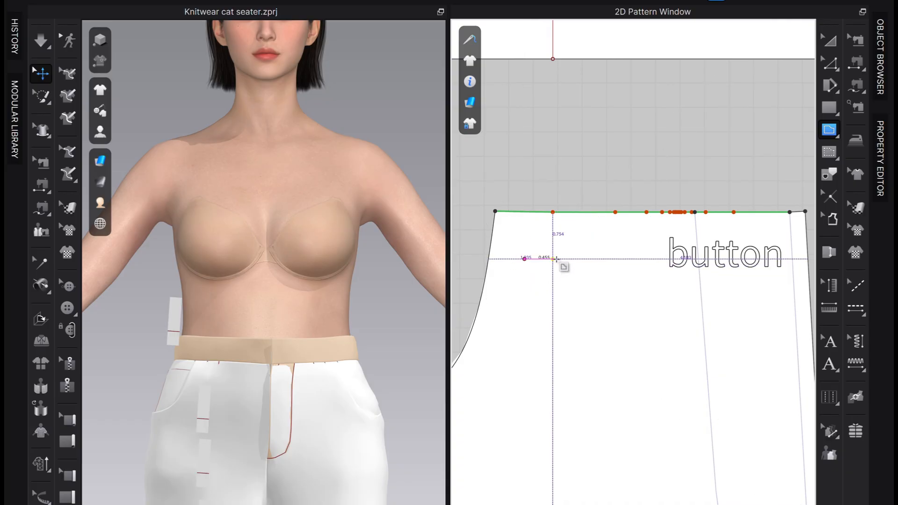
{"action": "left_click", "coordinate": [556, 259]}
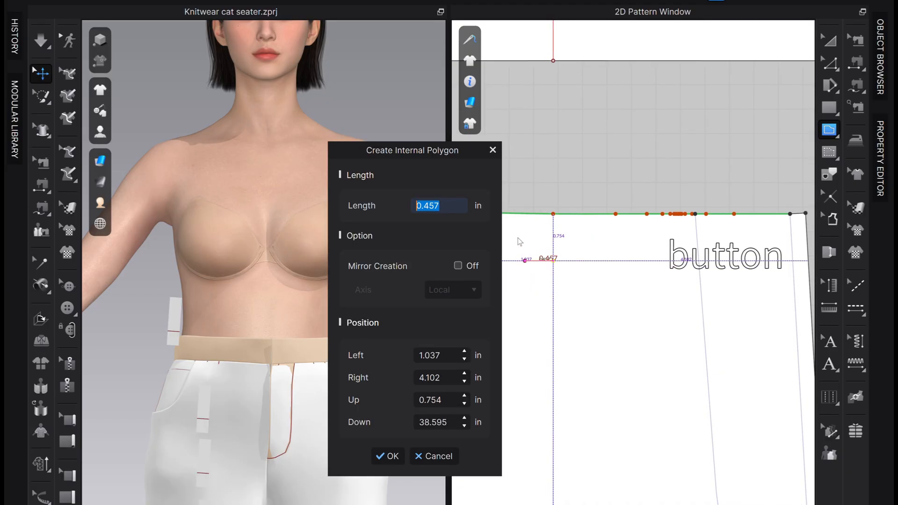
{"action": "type", "text": ".75"}
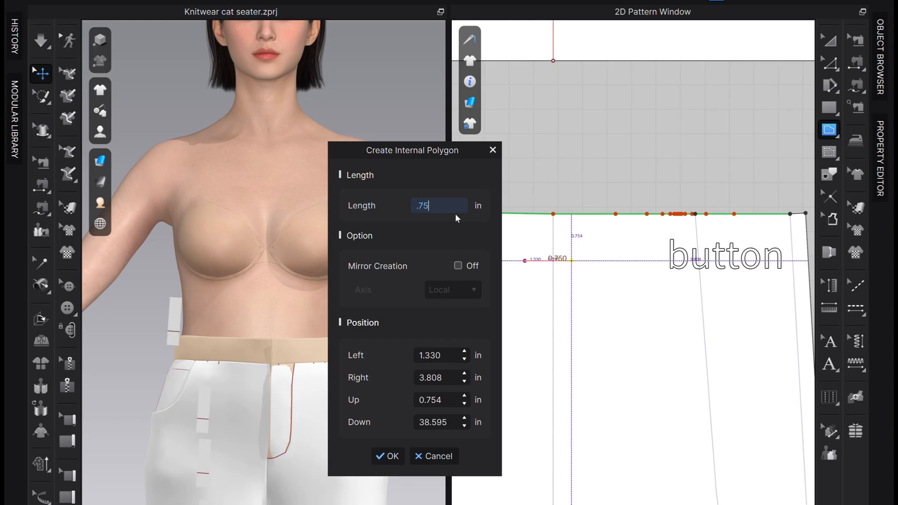
{"action": "left_click", "coordinate": [388, 456]}
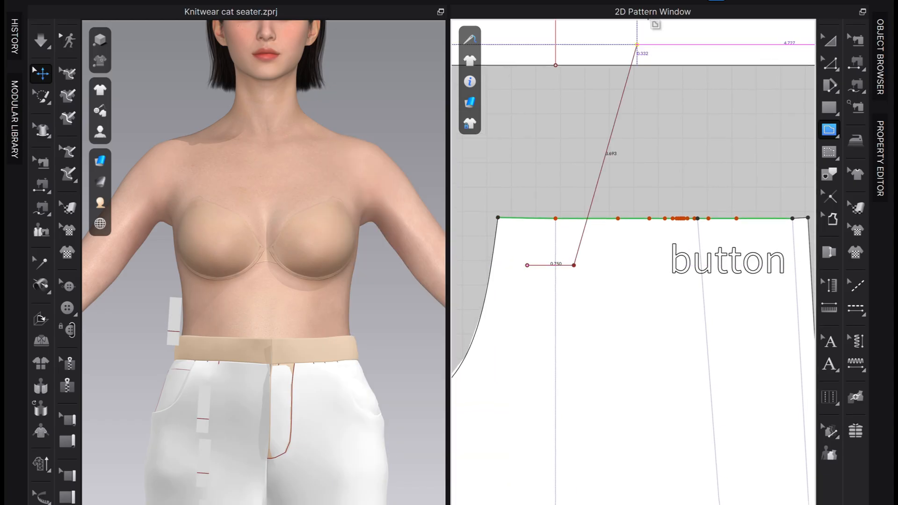
{"action": "key", "text": "Return"}
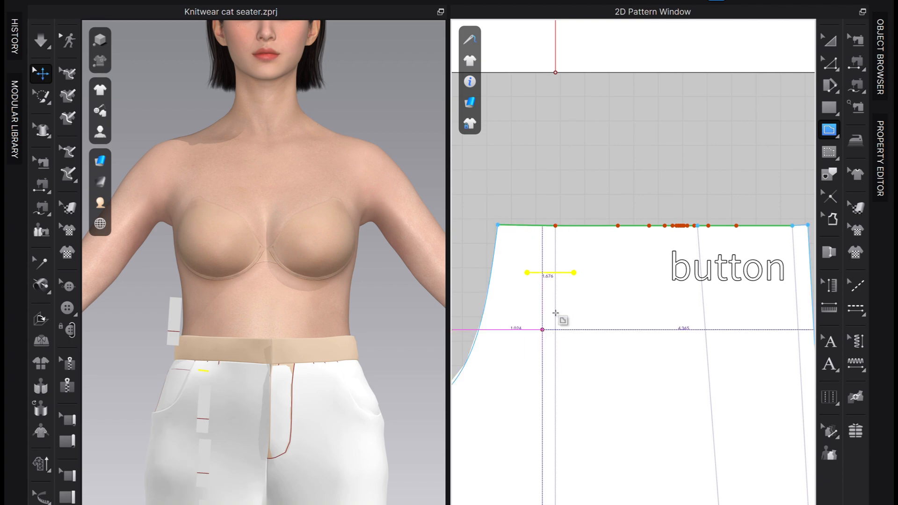
Copy the 0.75 in placement line onto the overlap/buttonhole front panel, below its waist edge at the vertical grain line.
{"action": "left_click", "coordinate": [836, 38]}
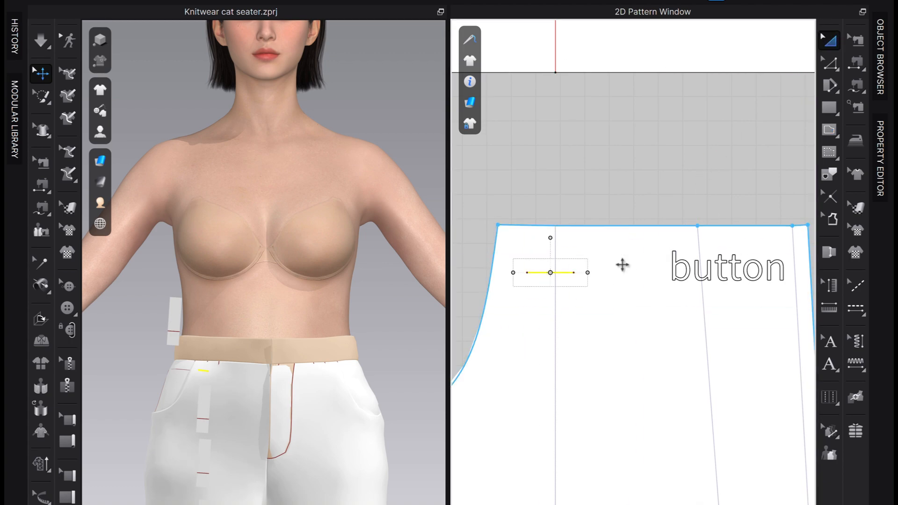
{"action": "left_click", "coordinate": [588, 359]}
{"action": "key", "text": "z"}
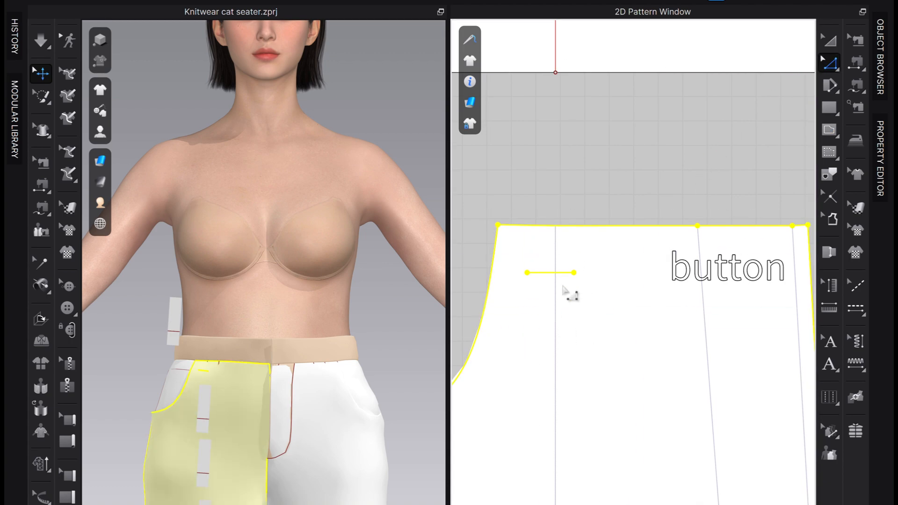
{"action": "left_click", "coordinate": [548, 274]}
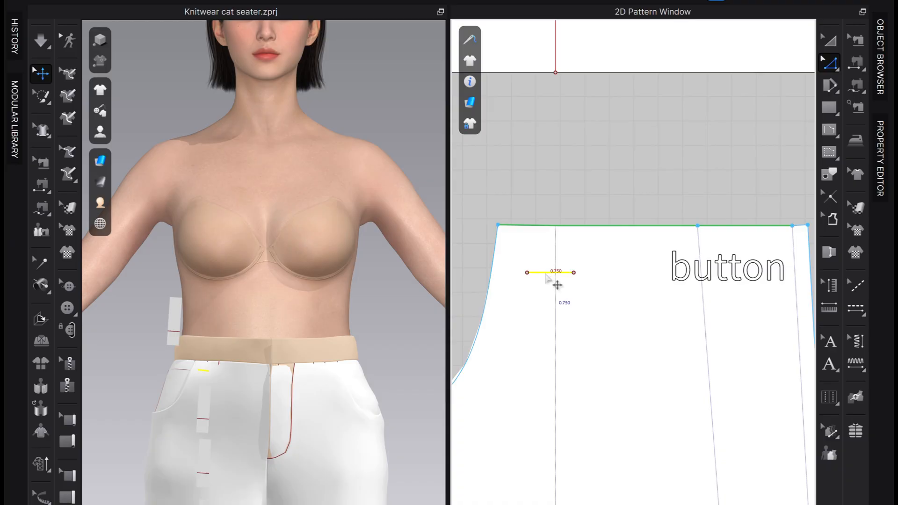
{"action": "scroll", "coordinate": [557, 285], "scroll_direction": "down", "scroll_amount": 5}
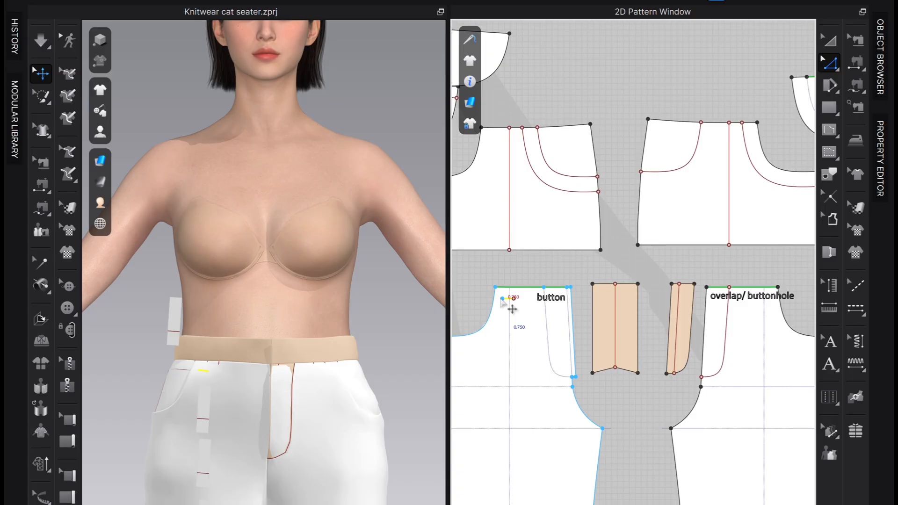
{"action": "key", "text": "ctrl+v"}
{"action": "scroll", "coordinate": [764, 288], "scroll_direction": "up", "scroll_amount": 5}
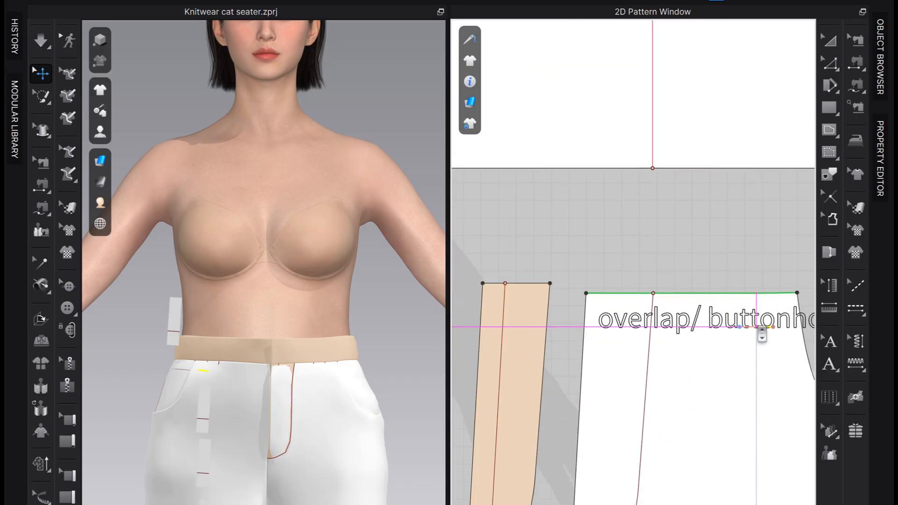
{"action": "scroll", "coordinate": [753, 334], "scroll_direction": "down", "scroll_amount": 4}
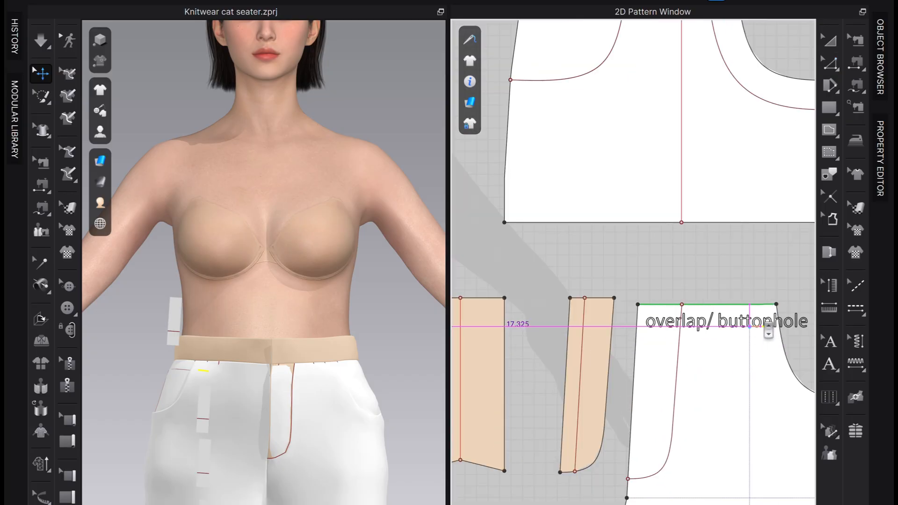
{"action": "scroll", "coordinate": [759, 336], "scroll_direction": "up", "scroll_amount": 3}
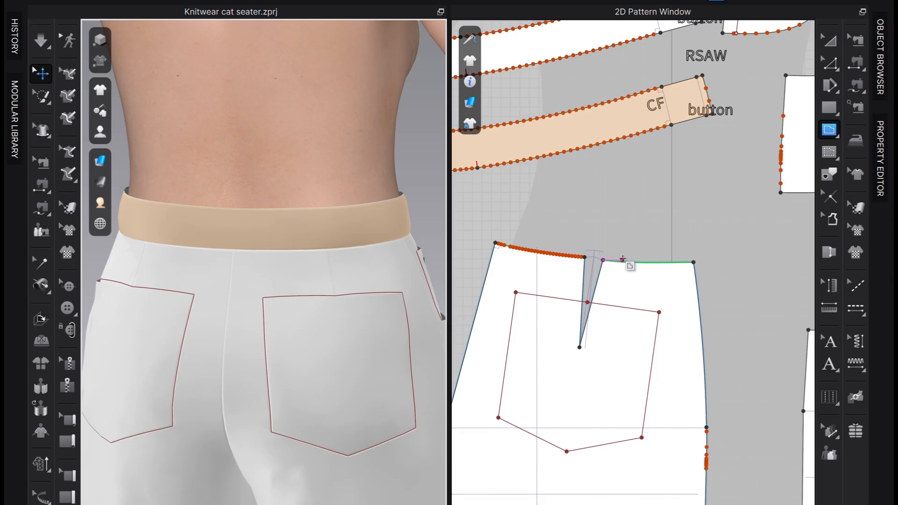
Offset the back panel's waist edges on both sides of the dart as internal lines at a distance of 0.75 in.
{"action": "key", "text": "a"}
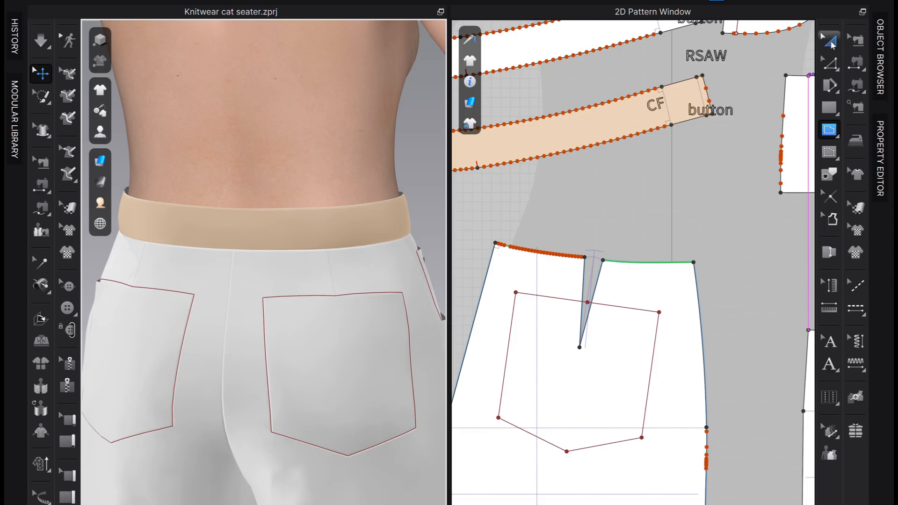
{"action": "left_click", "coordinate": [583, 273]}
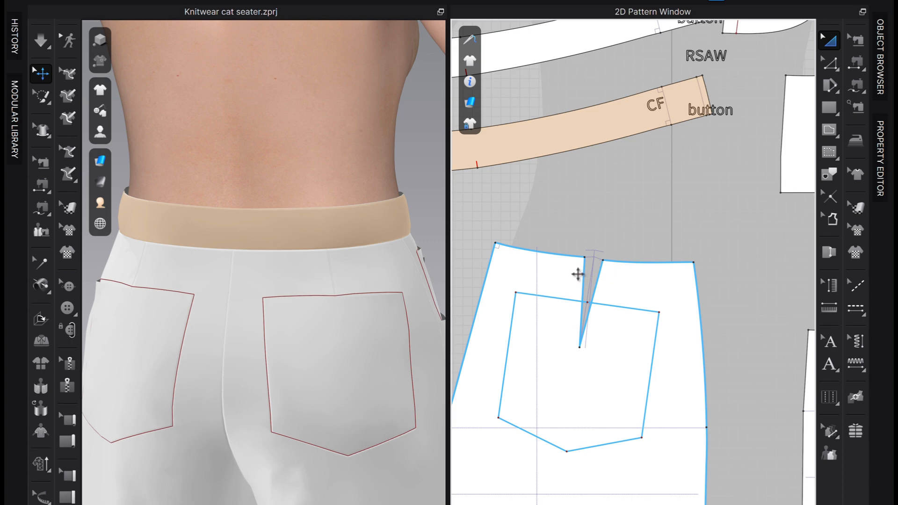
{"action": "left_click", "coordinate": [643, 267]}
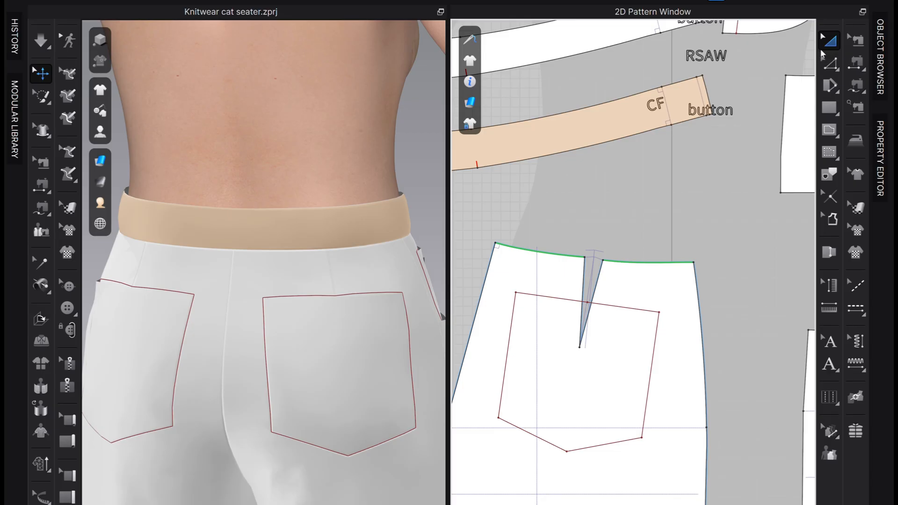
{"action": "left_click", "coordinate": [829, 62]}
{"action": "right_click", "coordinate": [633, 263]}
{"action": "left_click", "coordinate": [681, 202]}
{"action": "type", "text": ".75"}
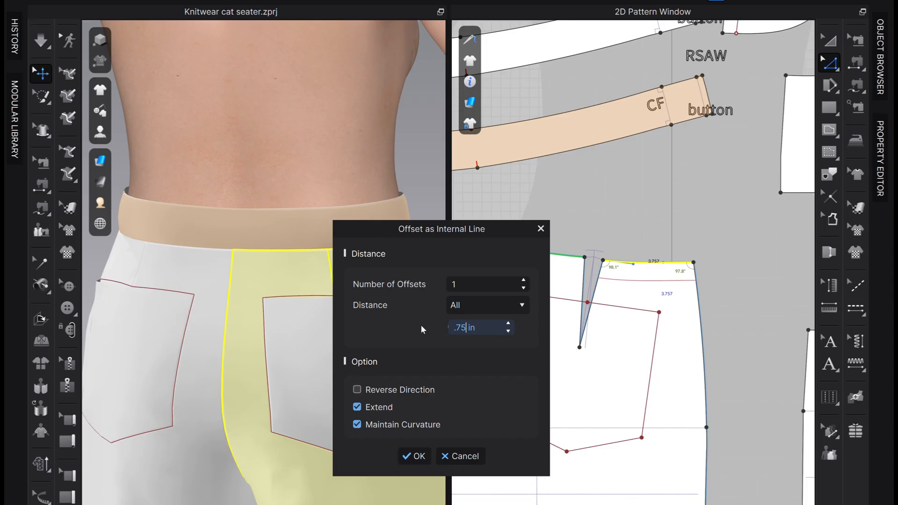
{"action": "left_click", "coordinate": [414, 456]}
{"action": "right_click", "coordinate": [534, 251]}
{"action": "left_click", "coordinate": [566, 137]}
{"action": "left_click", "coordinate": [414, 456]}
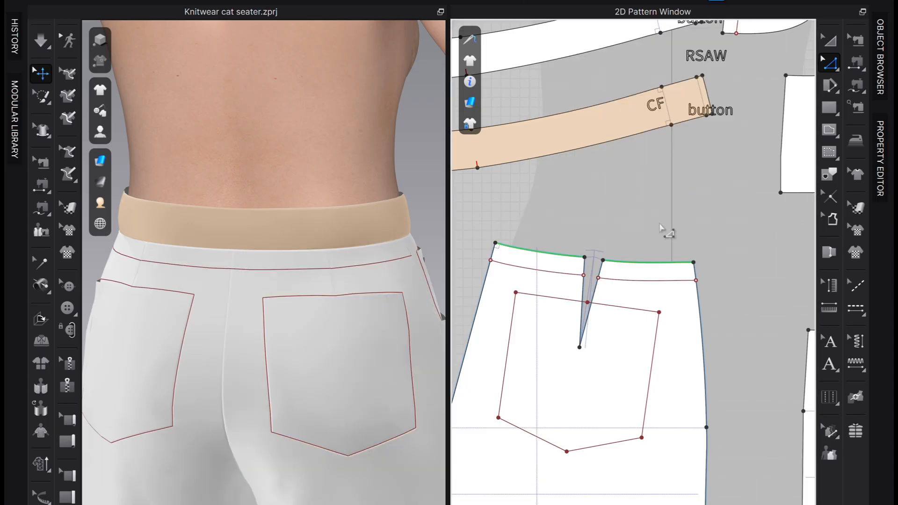
Split the back panel's offset line between centre back and the dart into two lines, with Line 1 at 0.375 in.
{"action": "scroll", "coordinate": [524, 253], "scroll_direction": "up", "scroll_amount": 3}
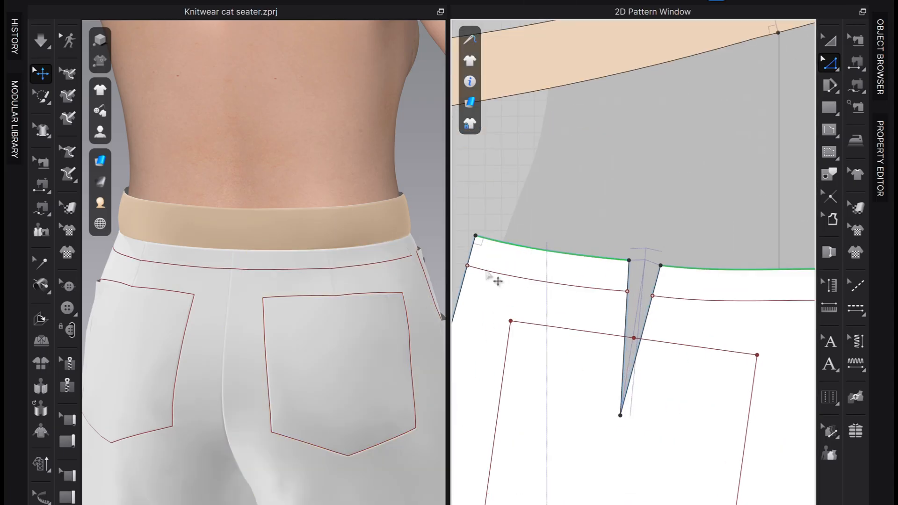
{"action": "left_click", "coordinate": [489, 271]}
{"action": "left_click", "coordinate": [510, 279]}
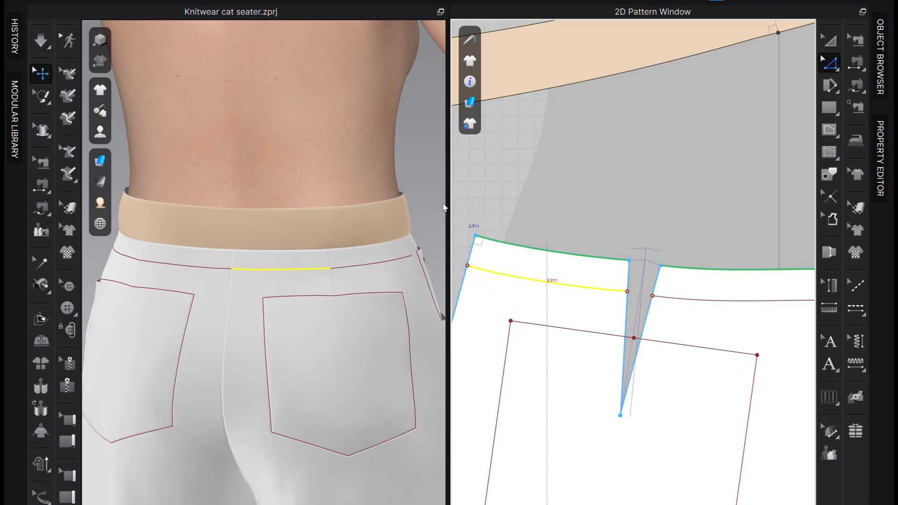
{"action": "right_click", "coordinate": [477, 270]}
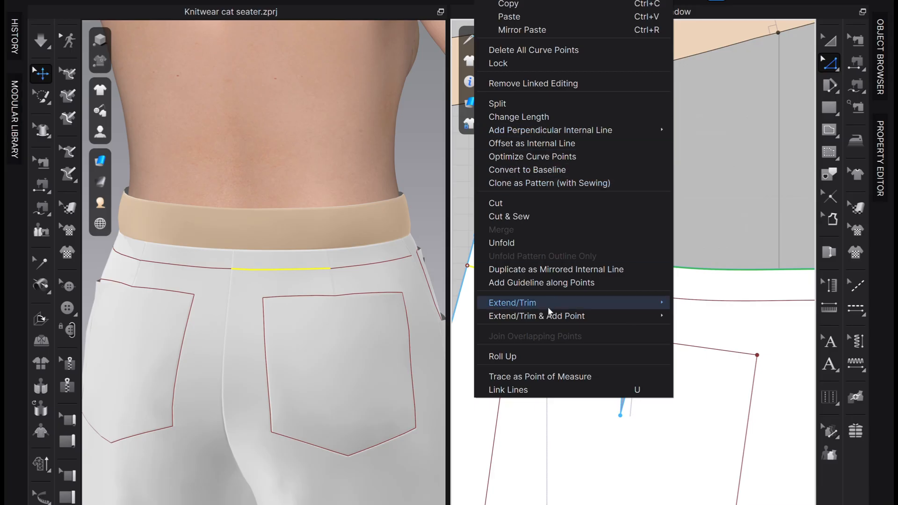
{"action": "left_click", "coordinate": [516, 104]}
{"action": "left_click_drag", "start_coordinate": [467, 155], "coordinate": [300, 117]}
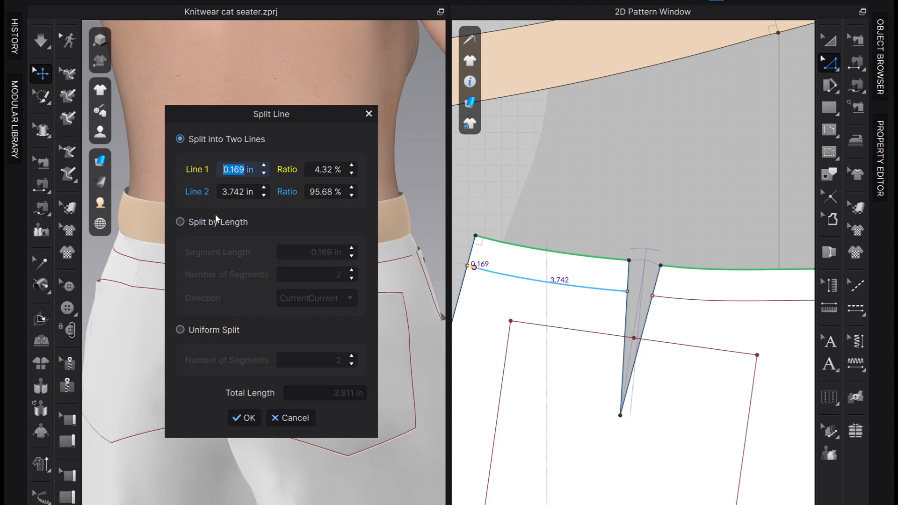
{"action": "type", "text": ".375"}
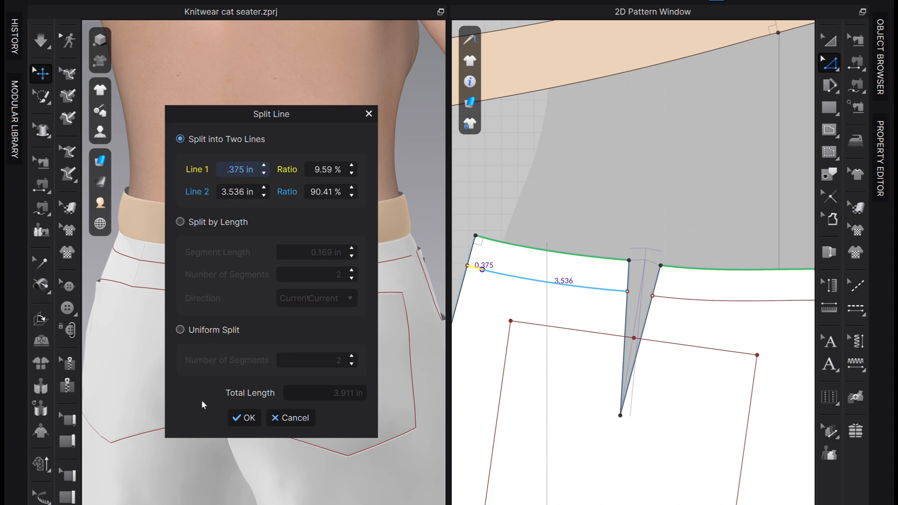
{"action": "left_click", "coordinate": [243, 418]}
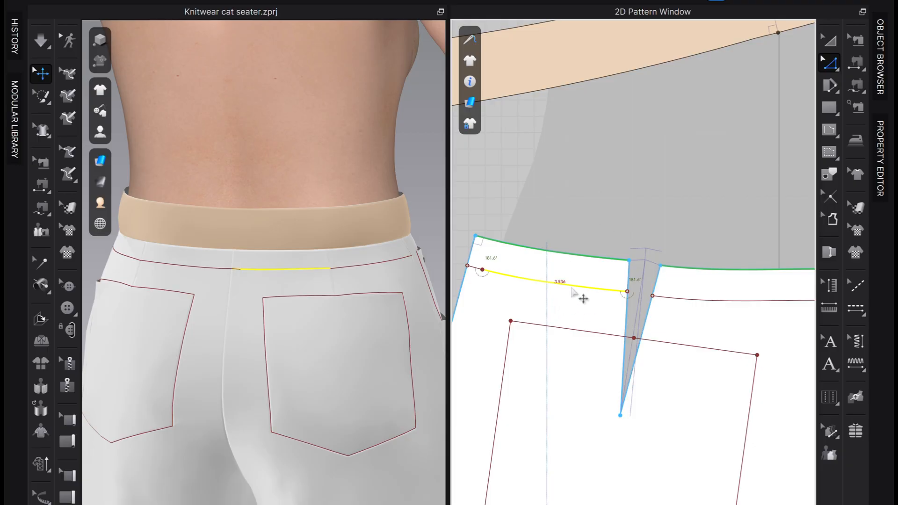
Divide the back panel's internal line at the split point 0.375 in from centre back.
{"action": "key", "text": "Delete"}
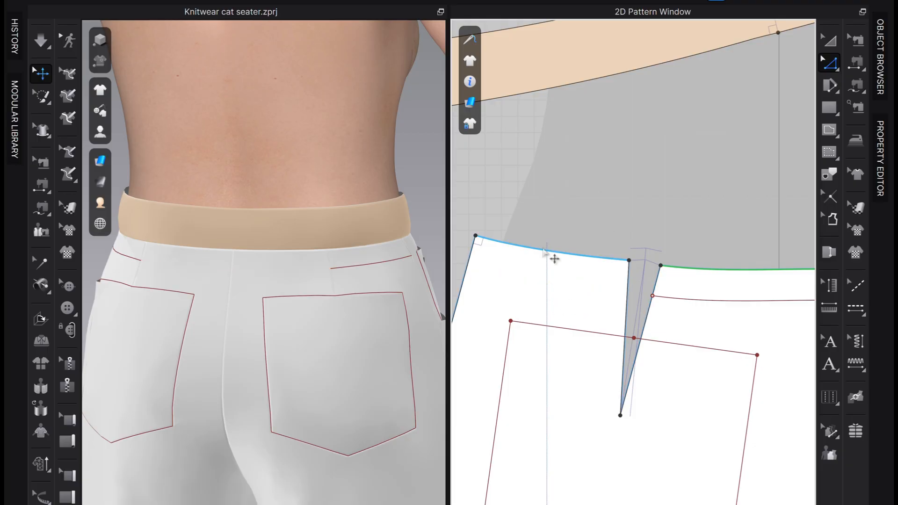
{"action": "key", "text": "ctrl+z"}
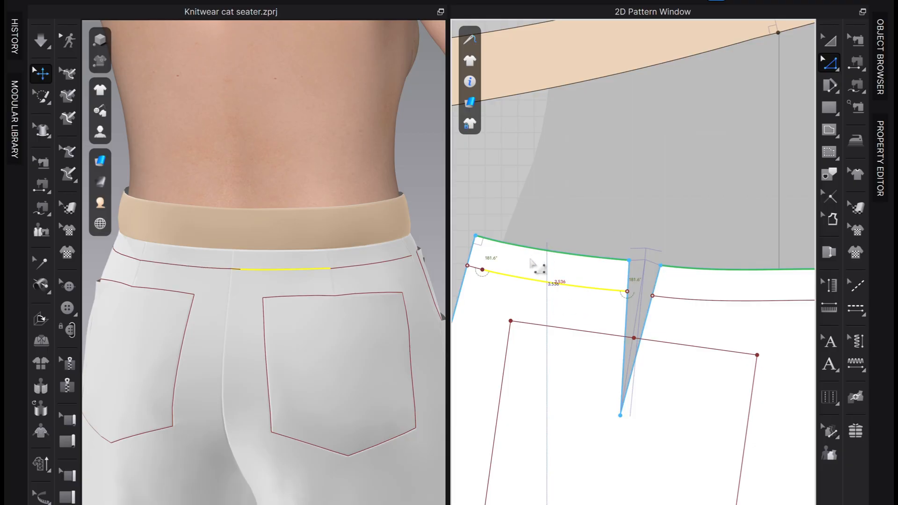
{"action": "left_click", "coordinate": [483, 270]}
{"action": "right_click", "coordinate": [483, 271]}
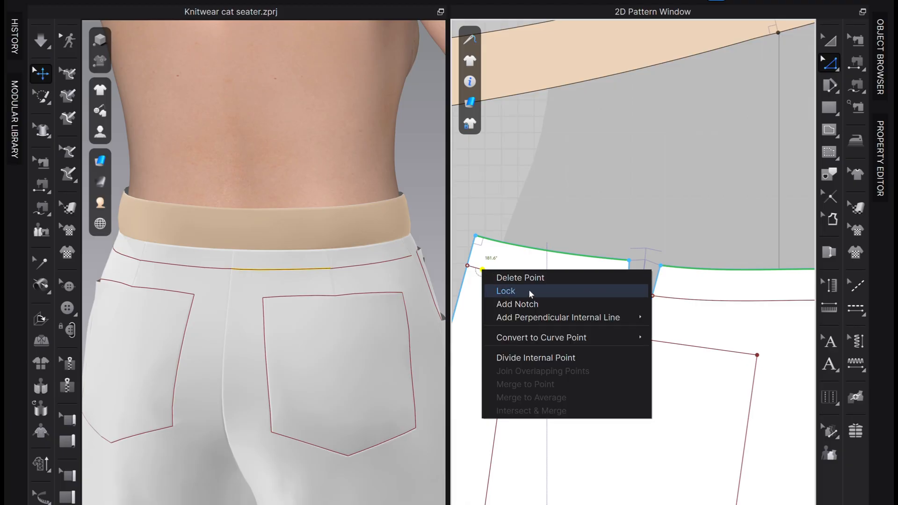
{"action": "left_click", "coordinate": [569, 358]}
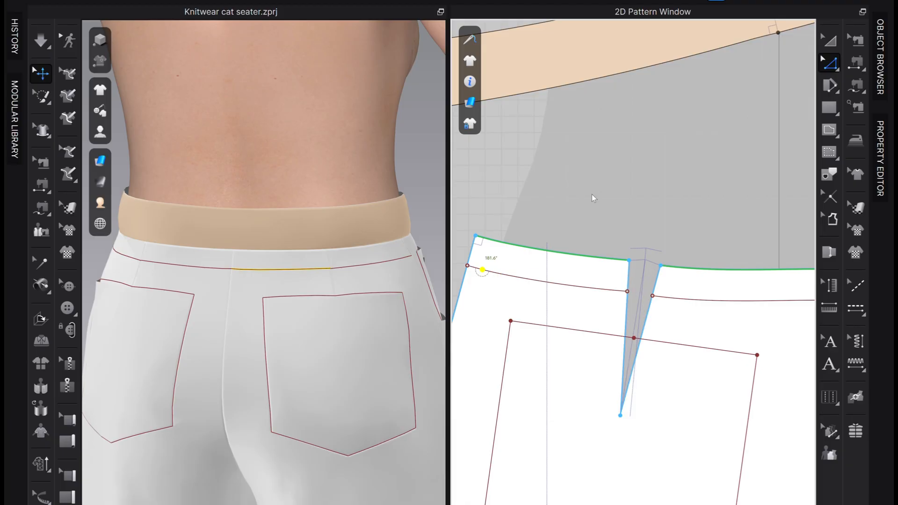
Delete the long segment of the back panel's offset line between the split point near centre back and the dart.
{"action": "left_click", "coordinate": [552, 286]}
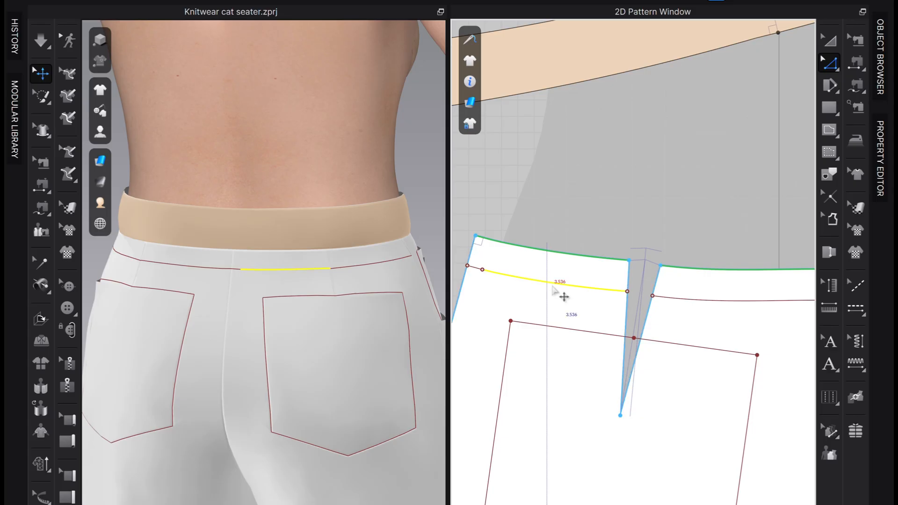
{"action": "key", "text": "Delete"}
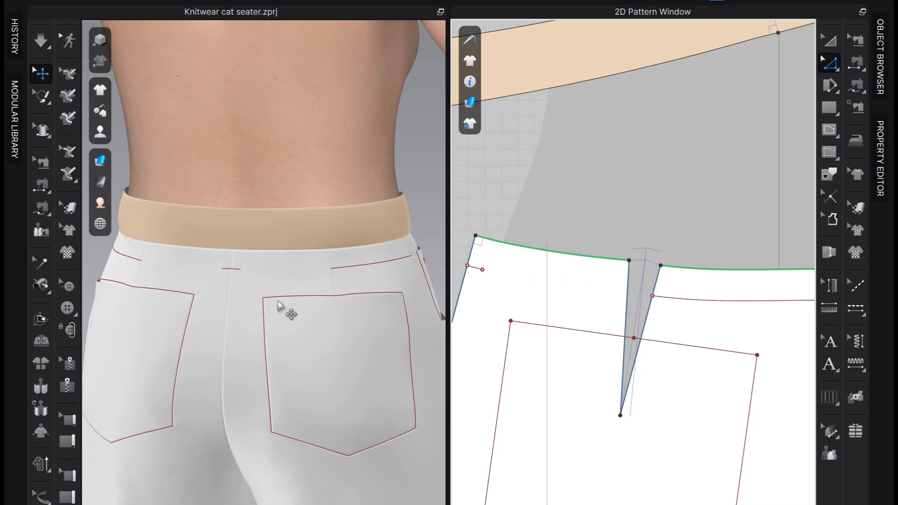
{"action": "scroll", "coordinate": [694, 261], "scroll_direction": "down", "scroll_amount": 3}
{"action": "scroll", "coordinate": [734, 317], "scroll_direction": "up", "scroll_amount": 3}
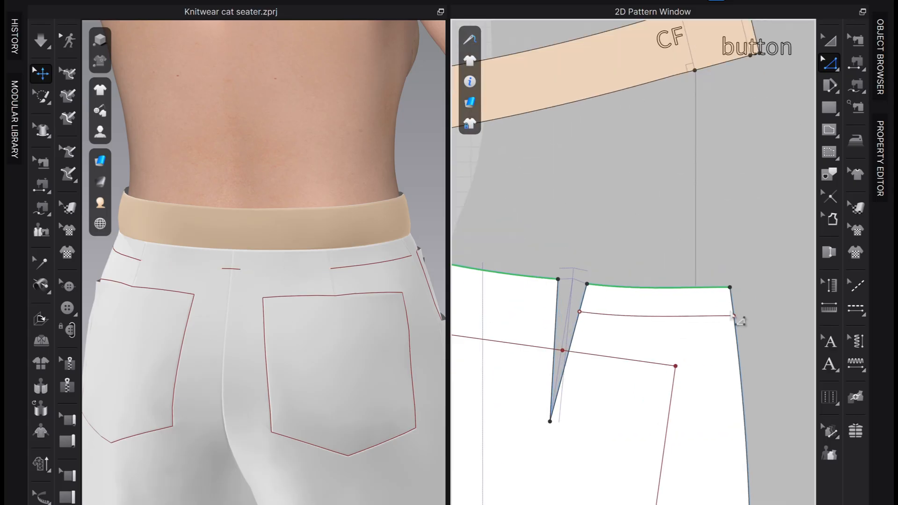
{"action": "right_click", "coordinate": [718, 316]}
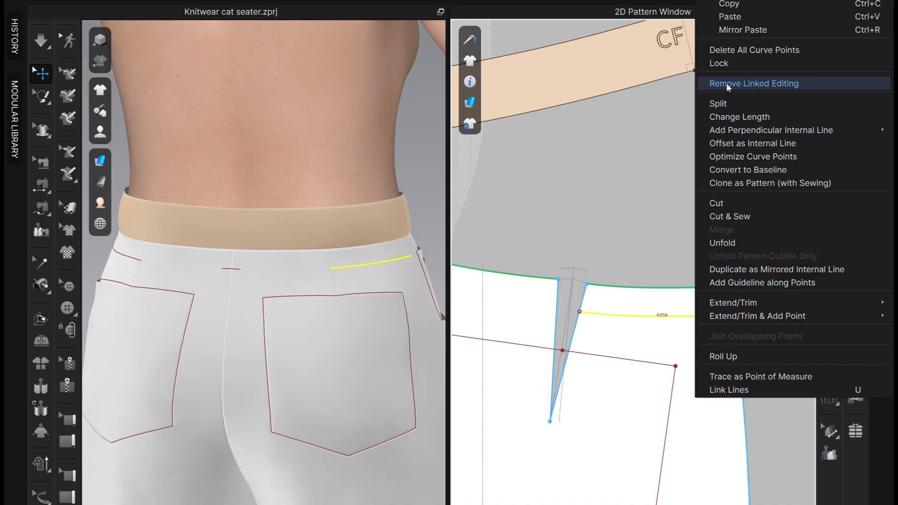
{"action": "left_click", "coordinate": [713, 170]}
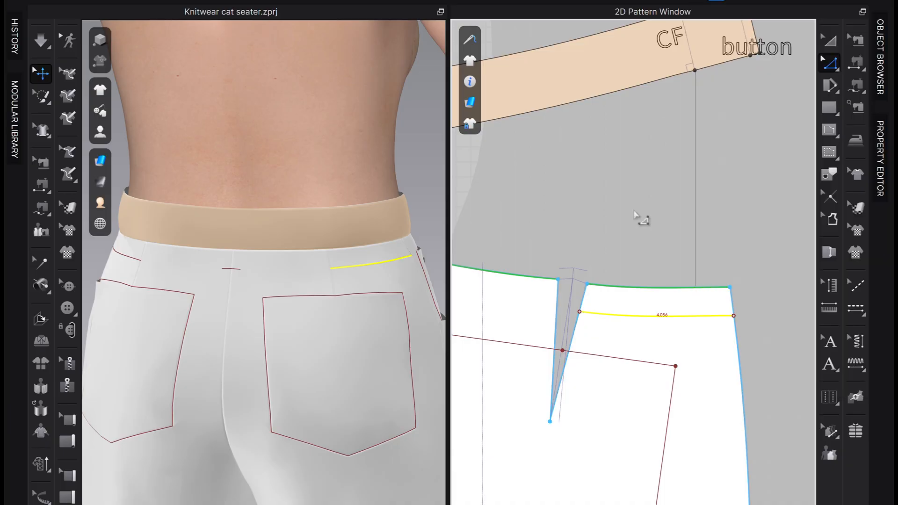
{"action": "right_click_drag", "start_coordinate": [384, 280], "coordinate": [363, 270]}
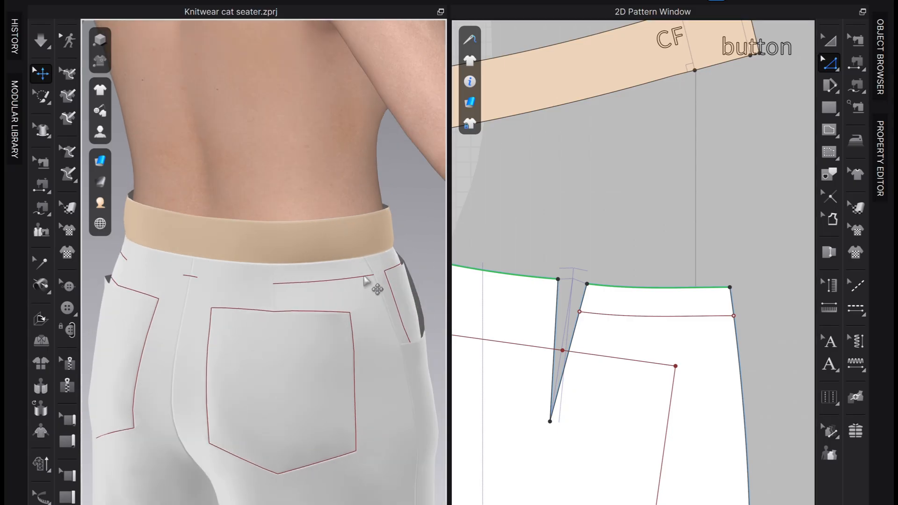
Split the internal line below the back panel's waist into two lines, 0.5 in from its side-seam end.
{"action": "right_click", "coordinate": [718, 317]}
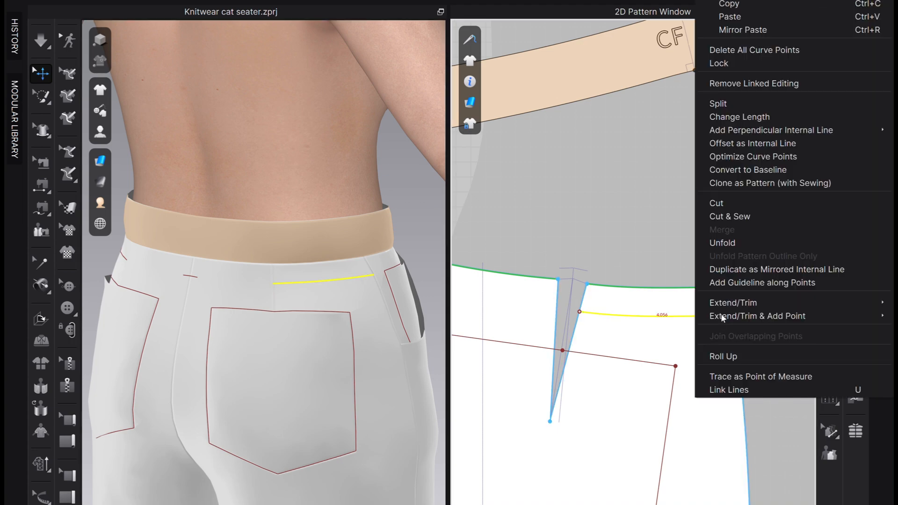
{"action": "left_click", "coordinate": [725, 102]}
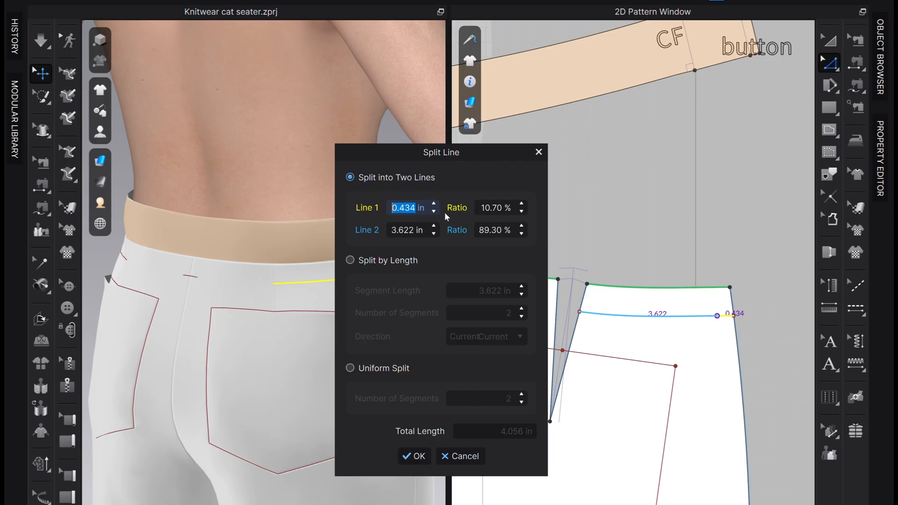
{"action": "left_click_drag", "start_coordinate": [484, 149], "coordinate": [553, 175]}
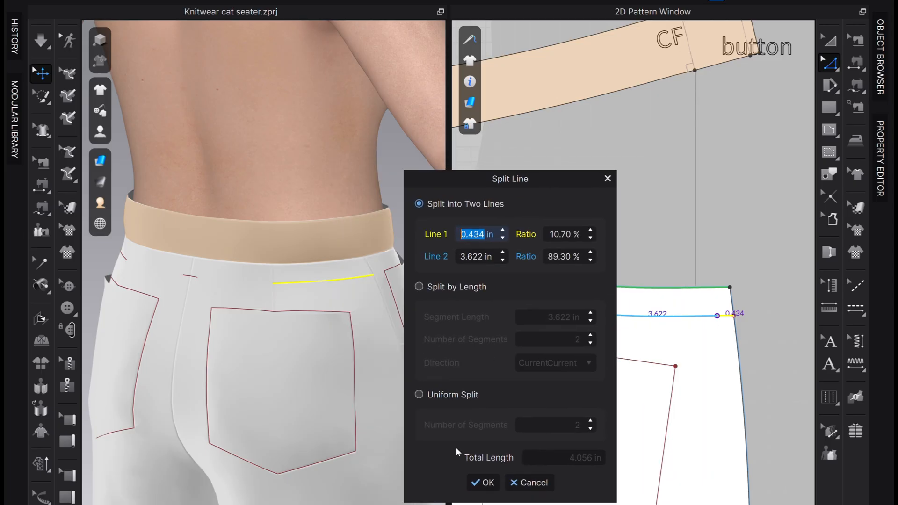
{"action": "type", "text": ".5"}
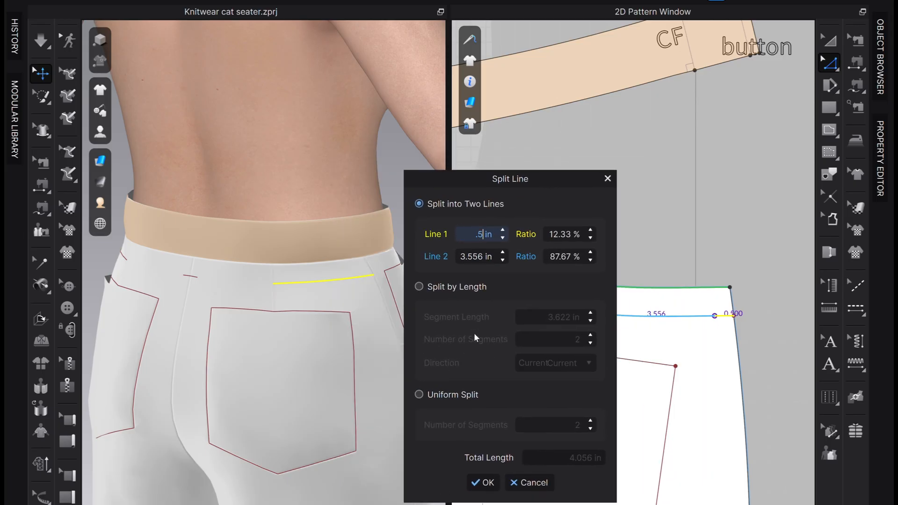
{"action": "left_click", "coordinate": [488, 484]}
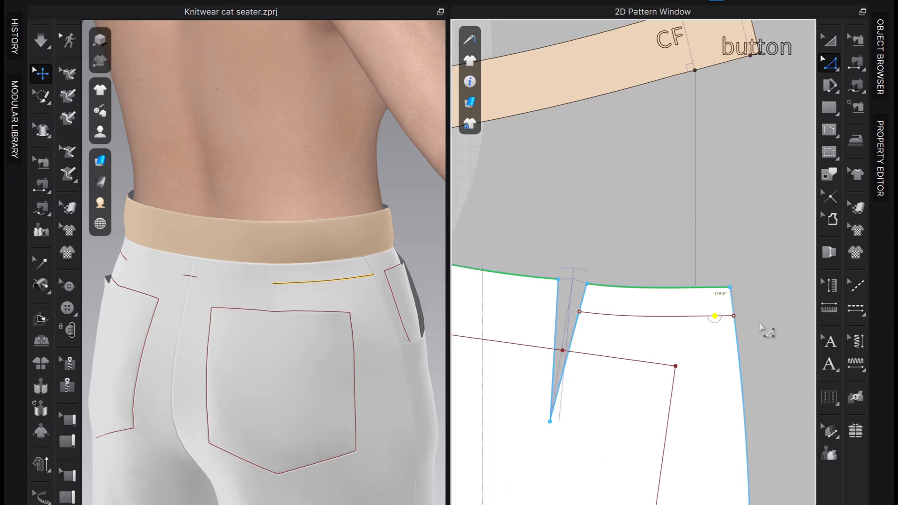
Divide the internal line at the split point and delete the 0.5 in segment touching the side seam.
{"action": "right_click", "coordinate": [716, 317]}
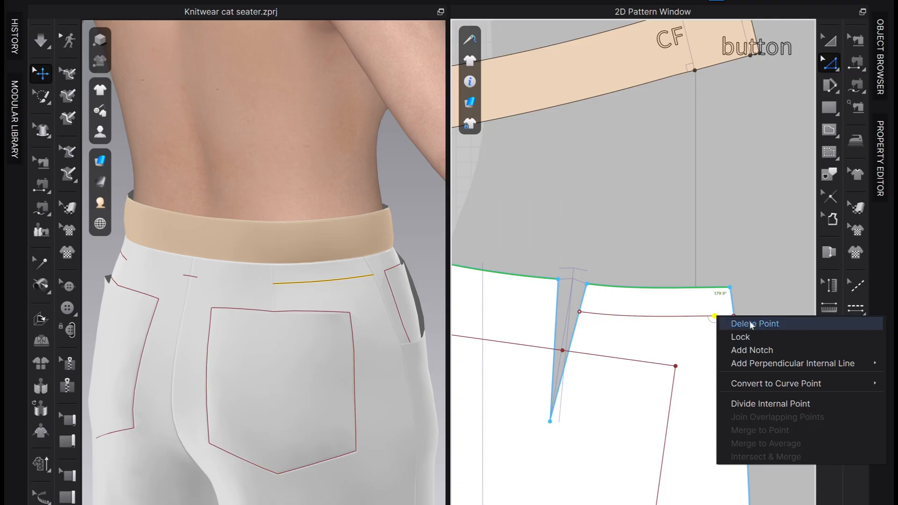
{"action": "left_click", "coordinate": [772, 409]}
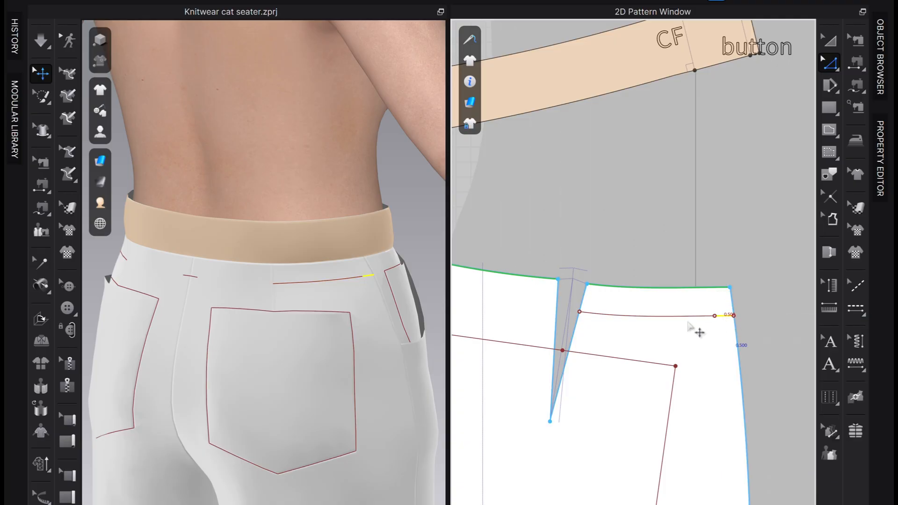
{"action": "key", "text": "Delete"}
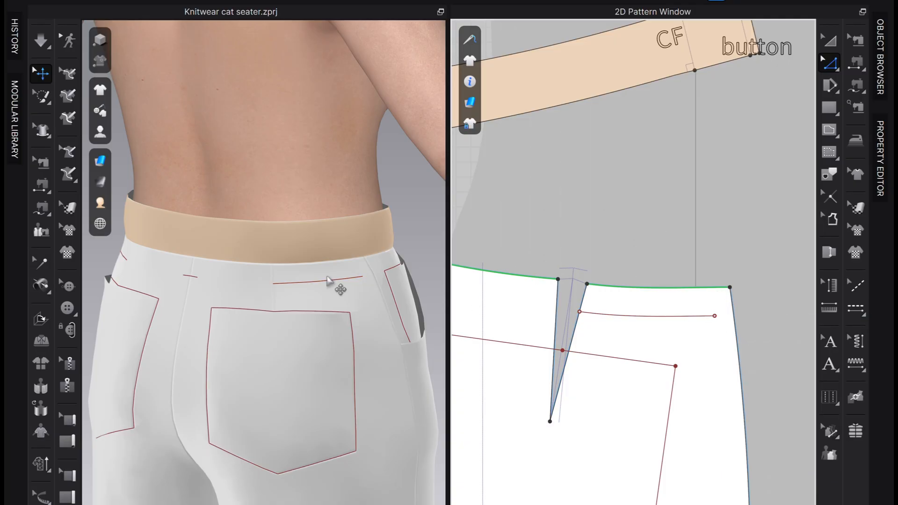
Split the shortened internal line into two lines, 0.5 in from its end nearest the side seam.
{"action": "right_click", "coordinate": [694, 317]}
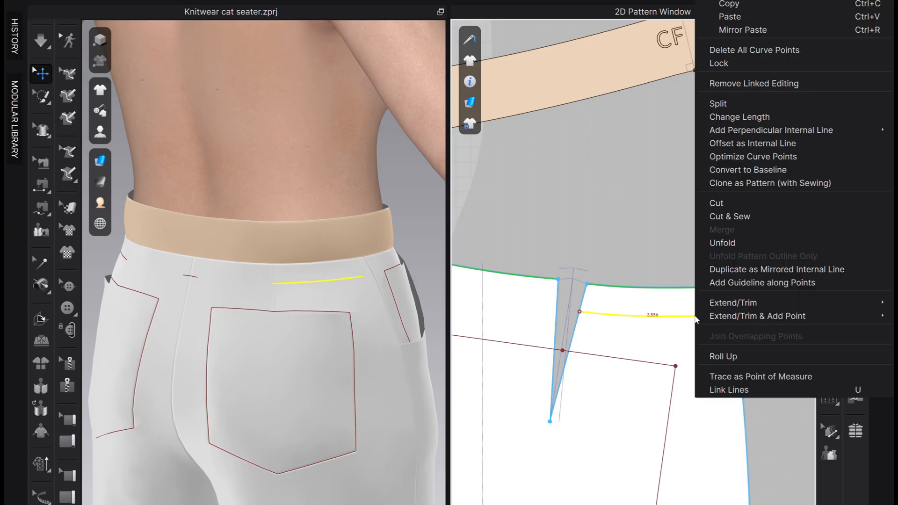
{"action": "left_click", "coordinate": [723, 104]}
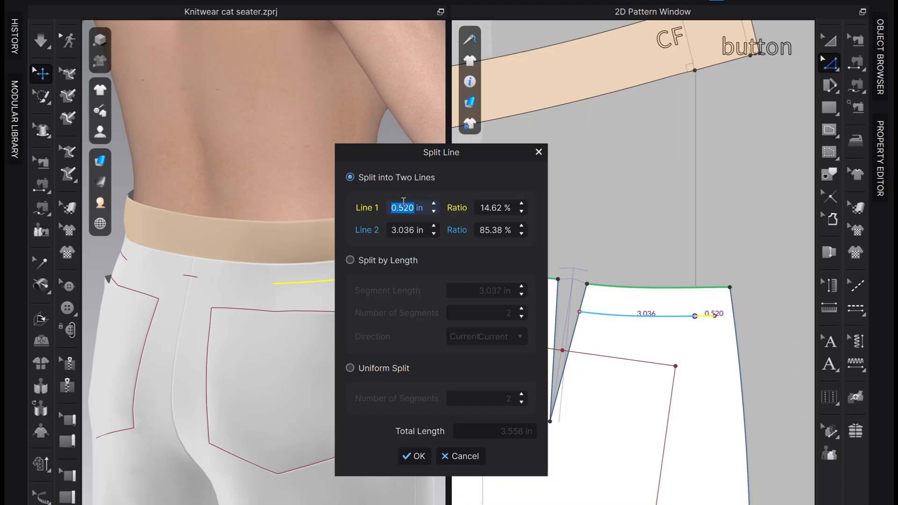
{"action": "type", "text": ".5"}
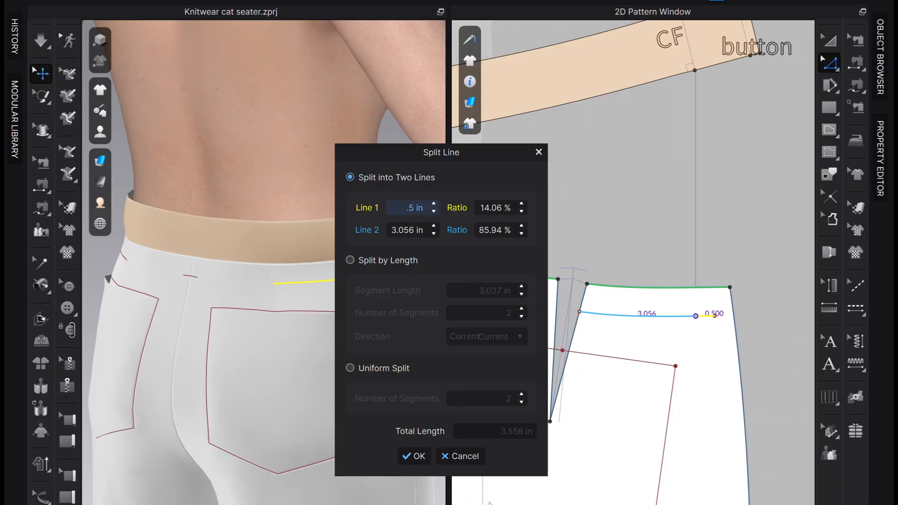
{"action": "left_click", "coordinate": [414, 456]}
Divide the internal line from its short end piece and delete the longer segment running to the dart.
{"action": "left_click", "coordinate": [681, 315]}
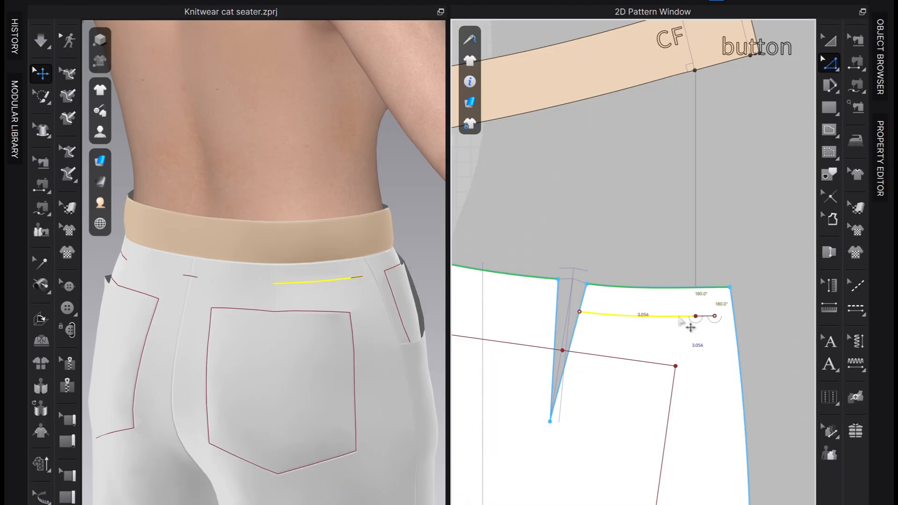
{"action": "right_click", "coordinate": [678, 315]}
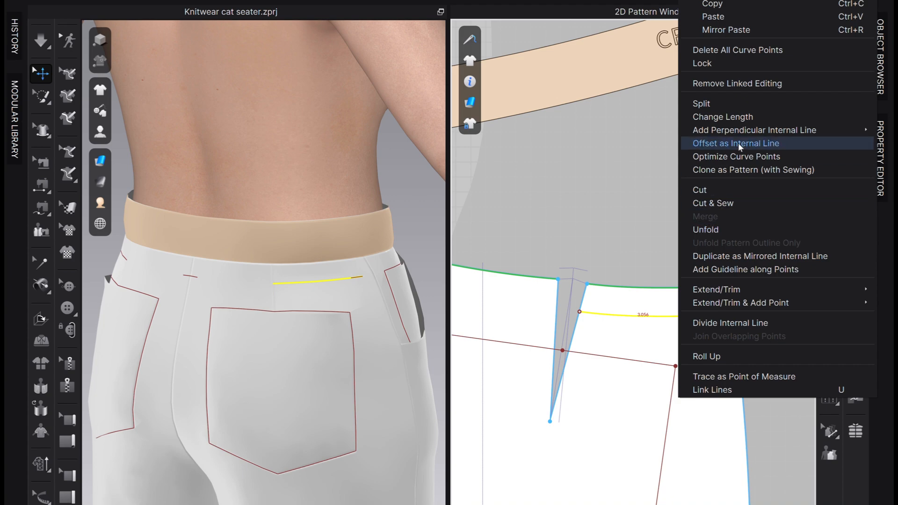
{"action": "left_click", "coordinate": [752, 321]}
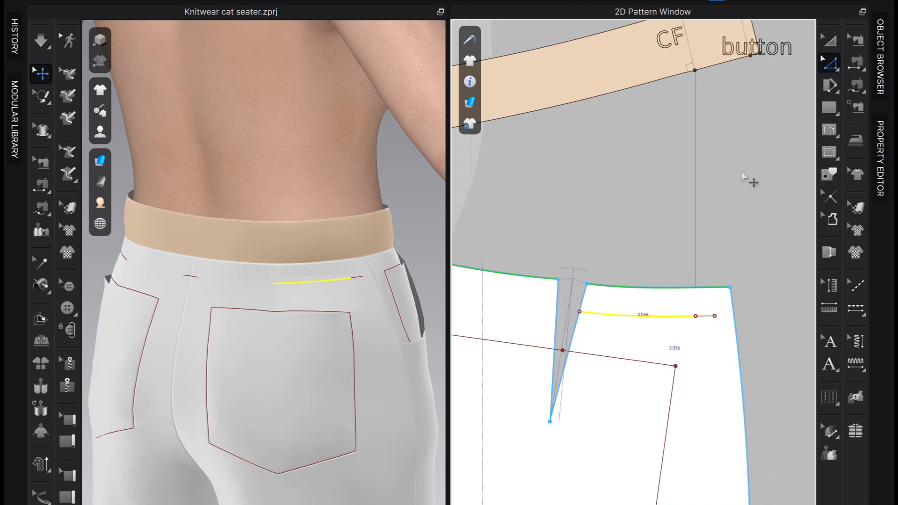
{"action": "key", "text": "Delete"}
{"action": "scroll", "coordinate": [335, 262], "scroll_direction": "up", "scroll_amount": 3}
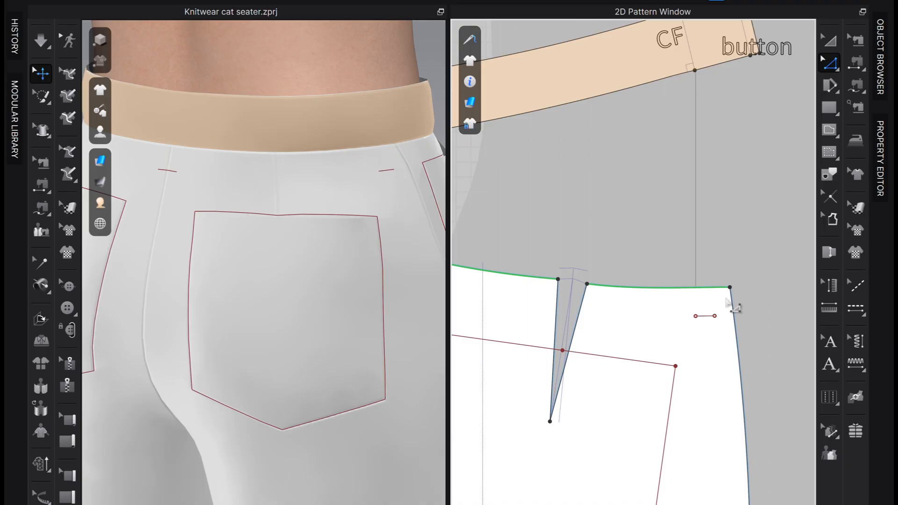
Undo the line's deletion, division and split, restore the divided line, and delete the longer segment running to the dart again.
{"action": "key", "text": "ctrl+z"}
{"action": "key", "text": "ctrl+z"}
{"action": "key", "text": "ctrl+z"}
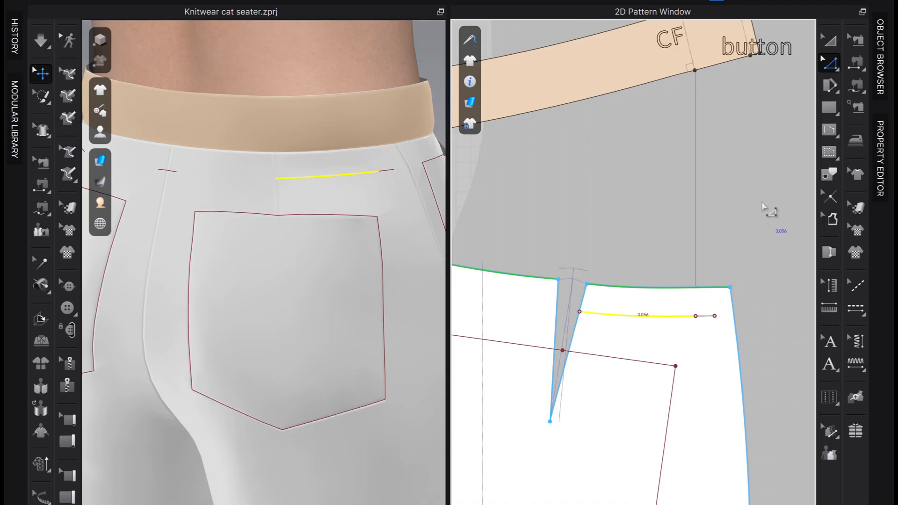
{"action": "key", "text": "ctrl+z"}
{"action": "key", "text": "ctrl+z"}
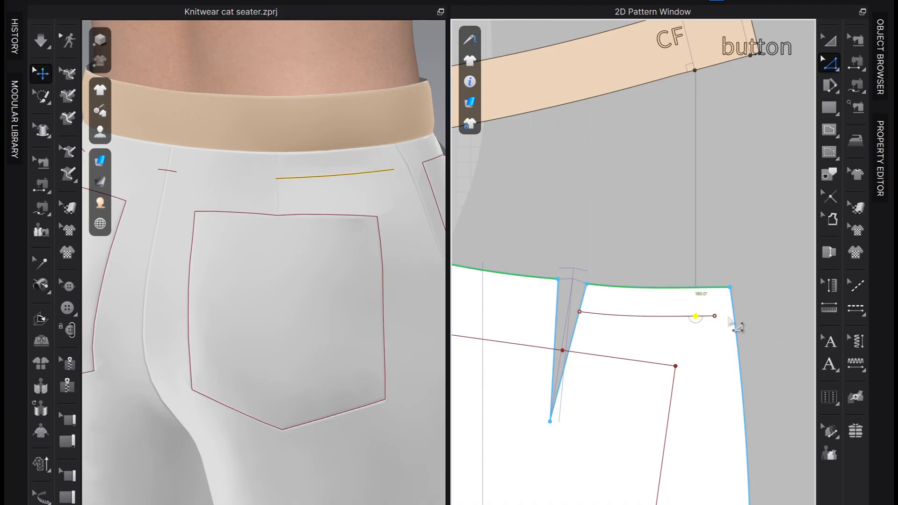
{"action": "key", "text": "ctrl+z"}
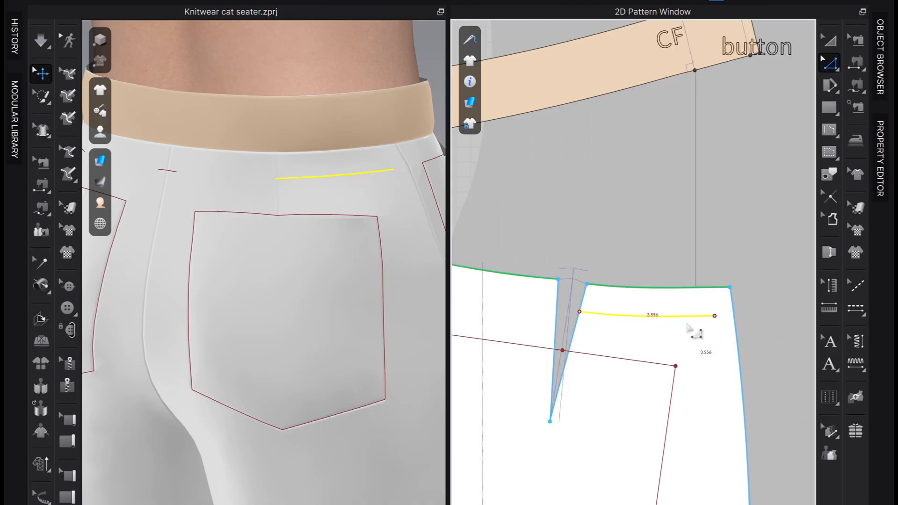
{"action": "key", "text": "ctrl+y"}
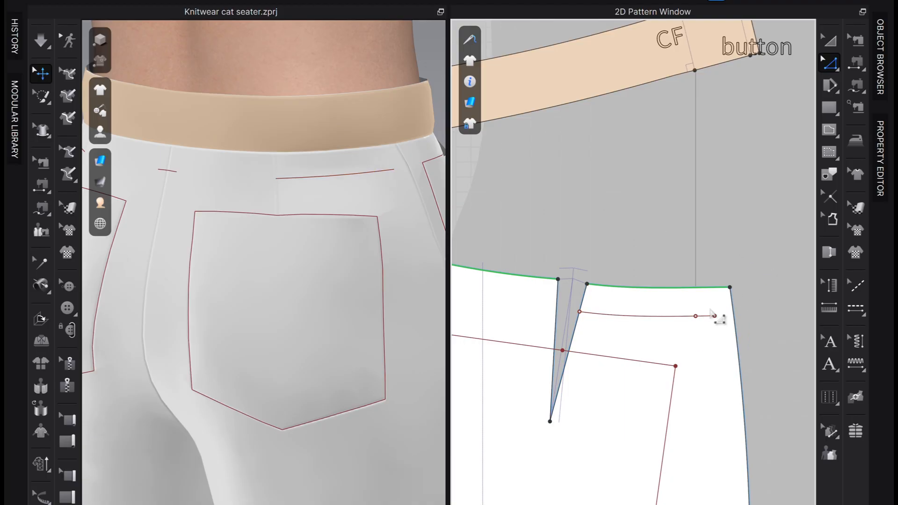
{"action": "key", "text": "Delete"}
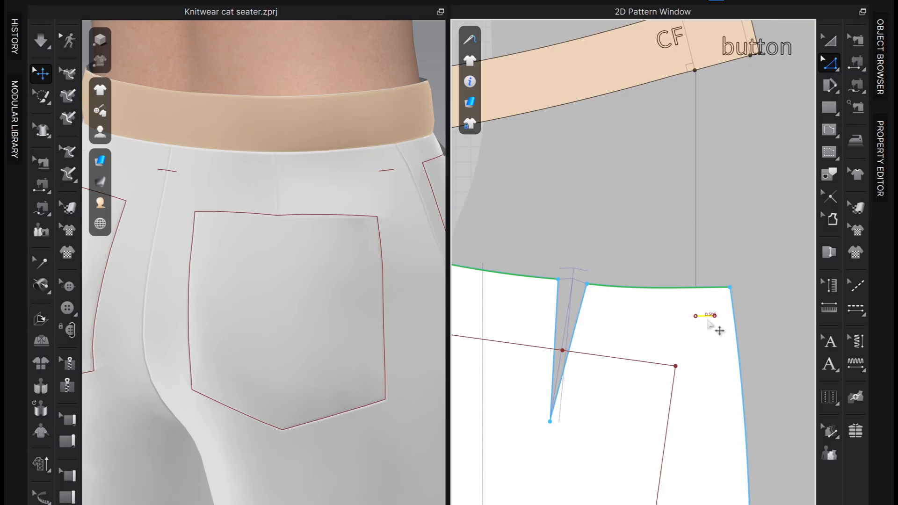
Nudge the short internal line on the back panel slightly away from the side seam toward the dart.
{"action": "key", "text": "Left"}
{"action": "key", "text": "Left"}
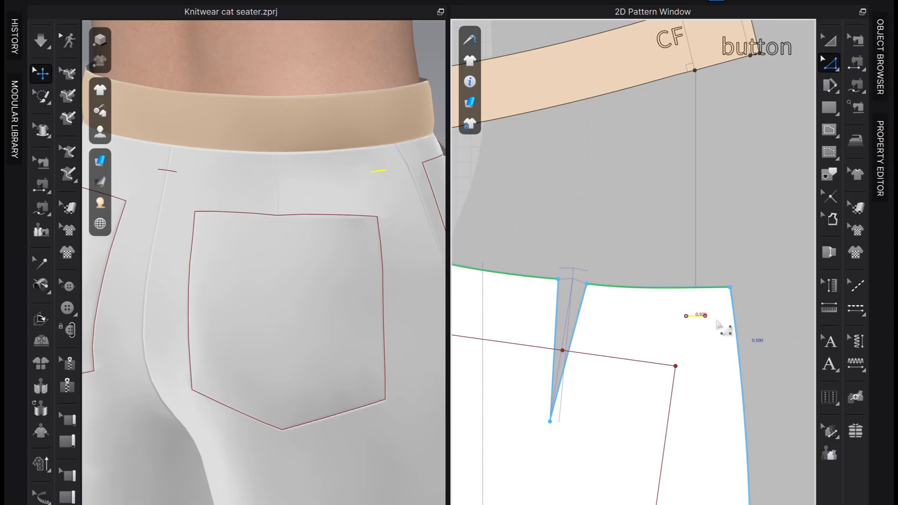
{"action": "left_click", "coordinate": [730, 223]}
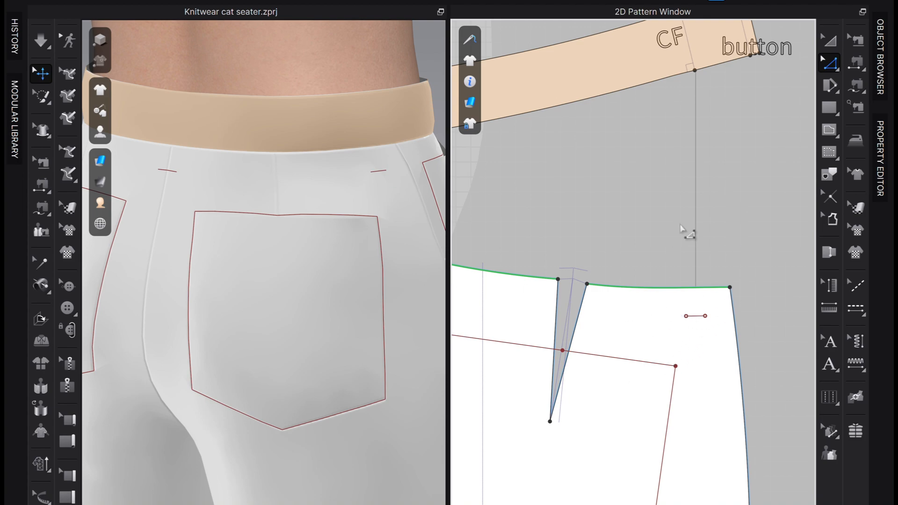
Examine the belt loop placement lines on the trouser patterns and on the back of the 3D garment.
{"action": "scroll", "coordinate": [752, 271], "scroll_direction": "down", "scroll_amount": 5}
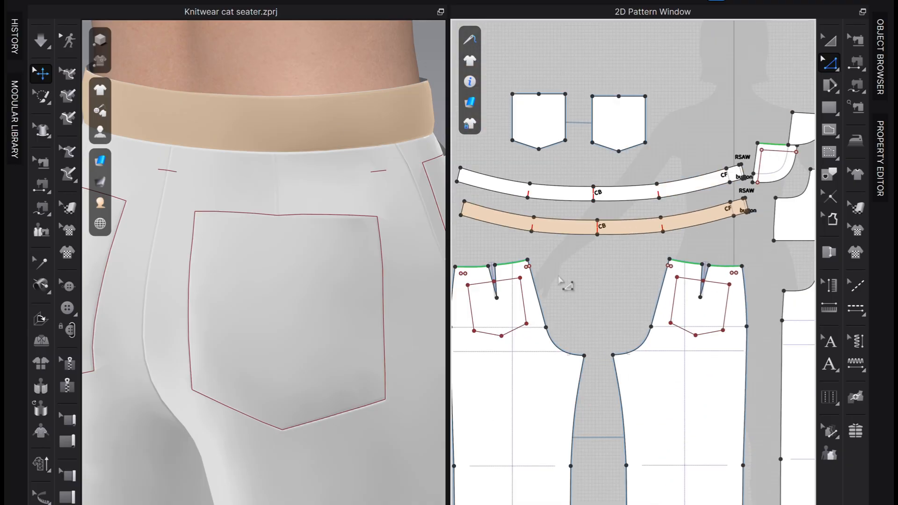
{"action": "scroll", "coordinate": [560, 279], "scroll_direction": "up", "scroll_amount": 3}
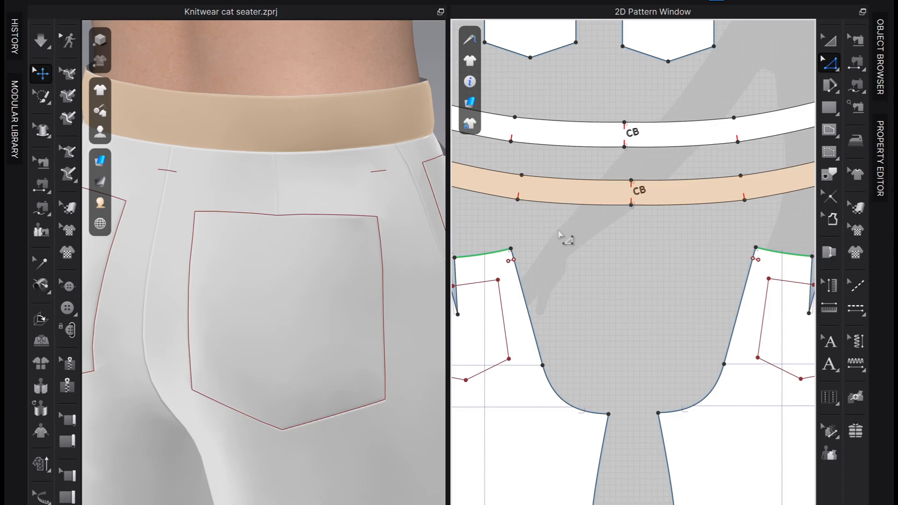
{"action": "scroll", "coordinate": [631, 274], "scroll_direction": "down", "scroll_amount": 3}
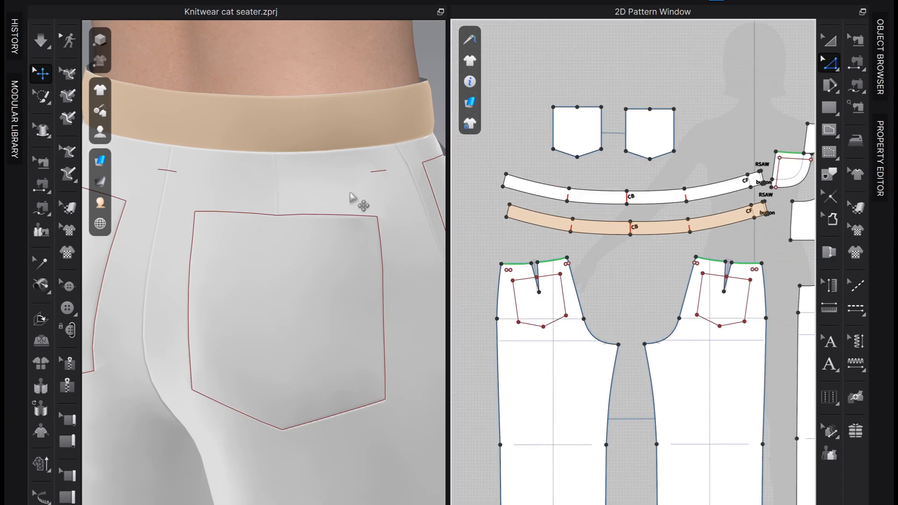
{"action": "scroll", "coordinate": [600, 243], "scroll_direction": "down", "scroll_amount": 2}
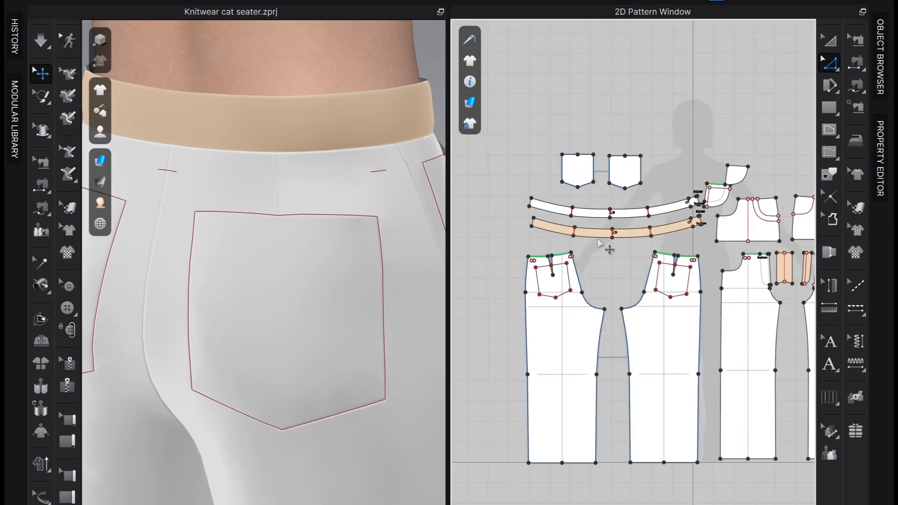
{"action": "scroll", "coordinate": [697, 248], "scroll_direction": "up", "scroll_amount": 1}
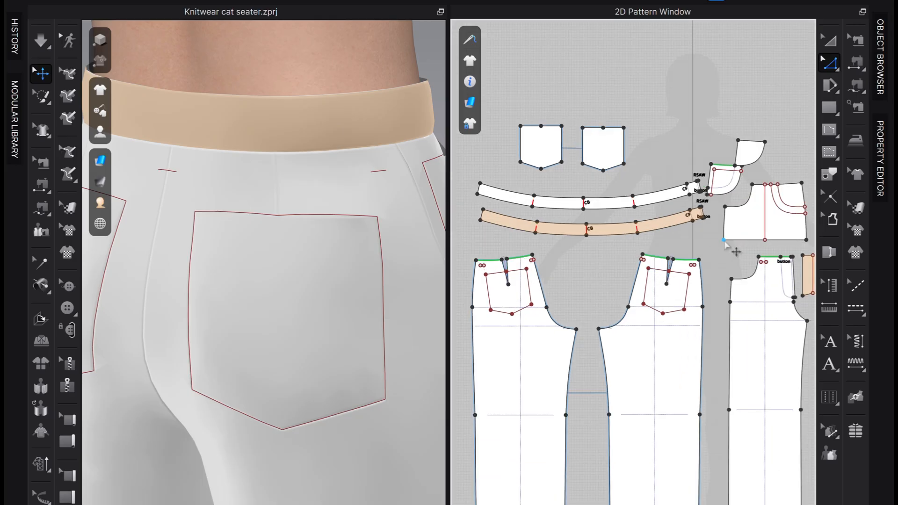
{"action": "scroll", "coordinate": [596, 301], "scroll_direction": "up", "scroll_amount": 5}
{"action": "key", "text": "a"}
{"action": "scroll", "coordinate": [561, 344], "scroll_direction": "down", "scroll_amount": 3}
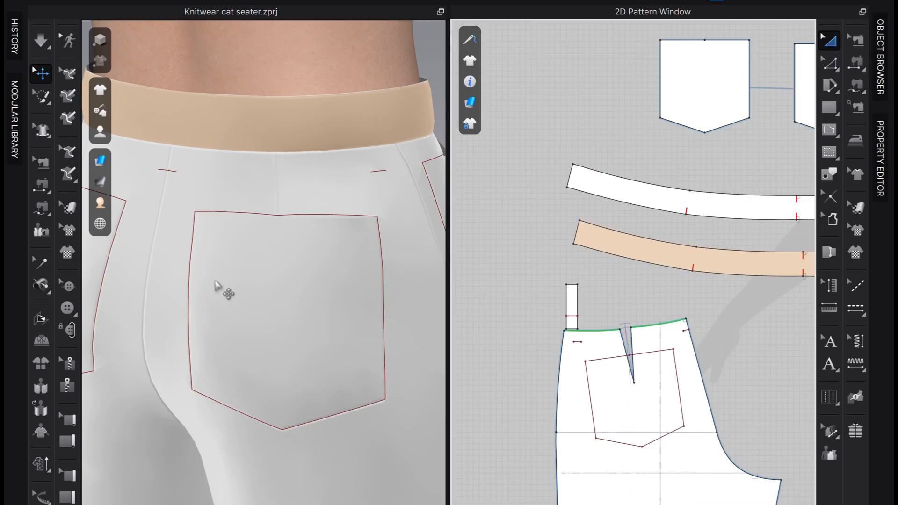
{"action": "scroll", "coordinate": [236, 288], "scroll_direction": "up", "scroll_amount": 1}
{"action": "middle_click_drag", "start_coordinate": [232, 286], "coordinate": [406, 252]}
{"action": "right_click_drag", "start_coordinate": [178, 255], "coordinate": [206, 194]}
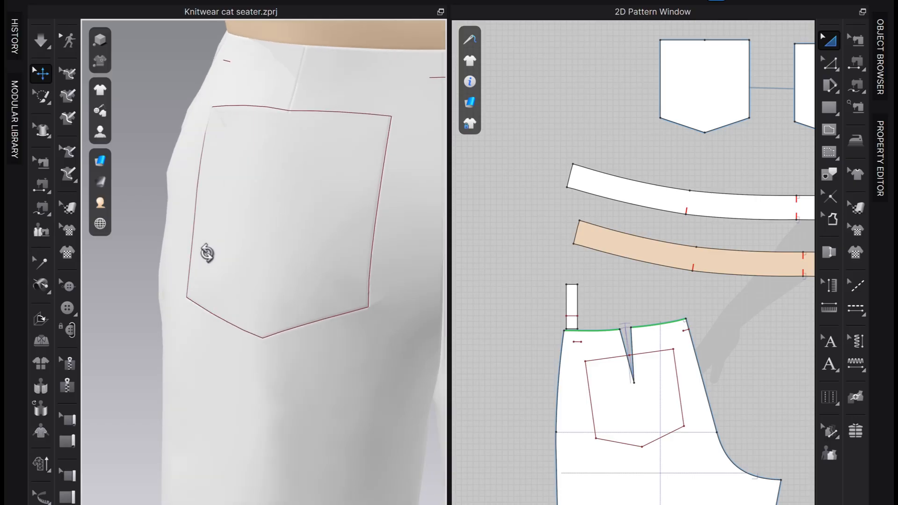
{"action": "scroll", "coordinate": [209, 194], "scroll_direction": "up", "scroll_amount": 1}
{"action": "scroll", "coordinate": [643, 311], "scroll_direction": "up", "scroll_amount": 1}
{"action": "scroll", "coordinate": [642, 310], "scroll_direction": "up", "scroll_amount": 1}
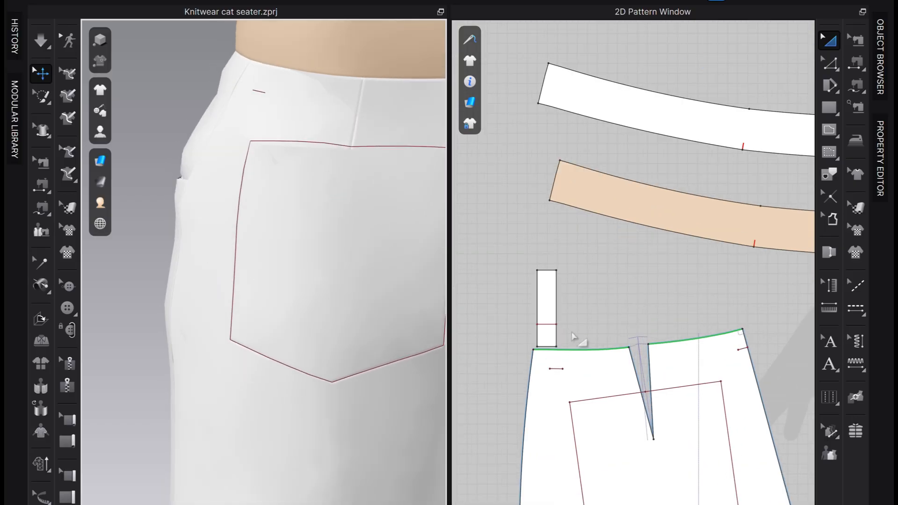
Position the narrow belt loop piece above the short placement line near the back panel's side seam.
{"action": "scroll", "coordinate": [574, 325], "scroll_direction": "up", "scroll_amount": 2}
{"action": "left_click_drag", "start_coordinate": [538, 336], "coordinate": [561, 339]}
{"action": "left_click", "coordinate": [602, 340]}
{"action": "left_click", "coordinate": [554, 348]}
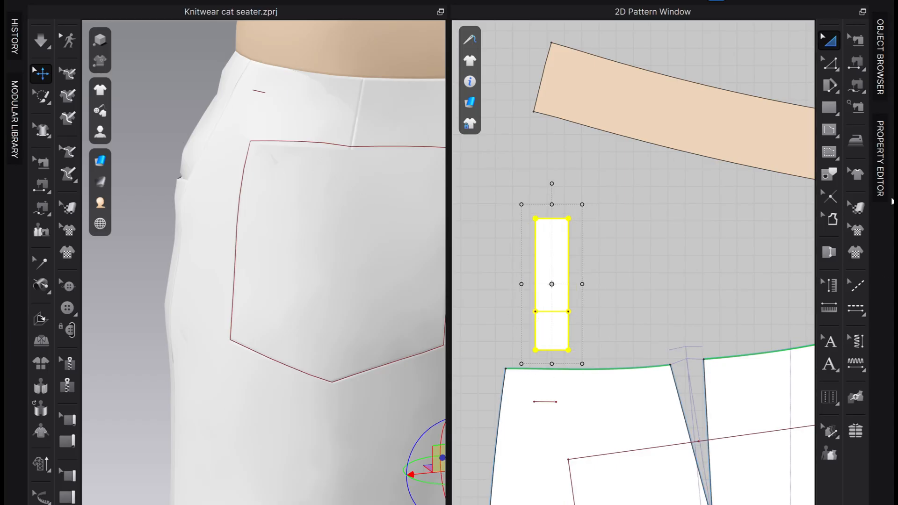
{"action": "scroll", "coordinate": [552, 330], "scroll_direction": "up", "scroll_amount": 3}
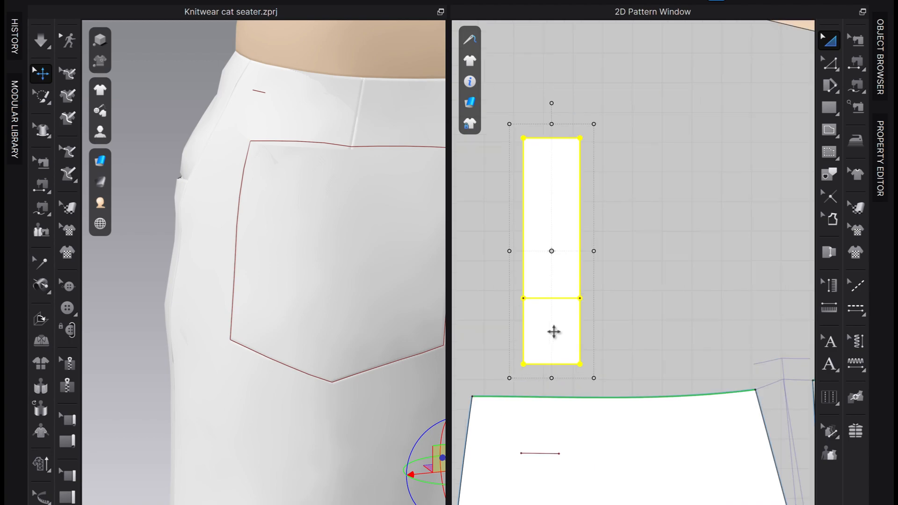
{"action": "left_click_drag", "start_coordinate": [547, 356], "coordinate": [536, 353]}
{"action": "left_click", "coordinate": [712, 345]}
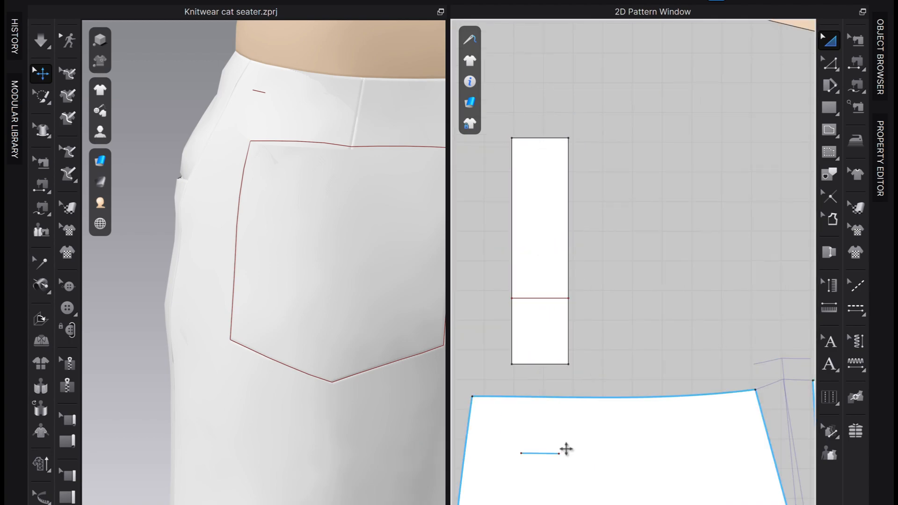
Free-sew the belt loop's lower edge to a 0.750 in stretch of the back panel's waist edge.
{"action": "key", "text": "m"}
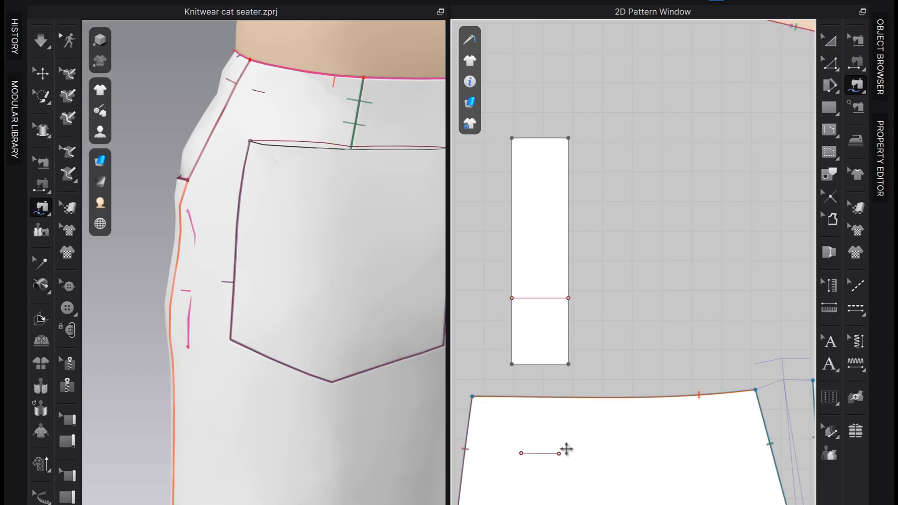
{"action": "left_click", "coordinate": [515, 367]}
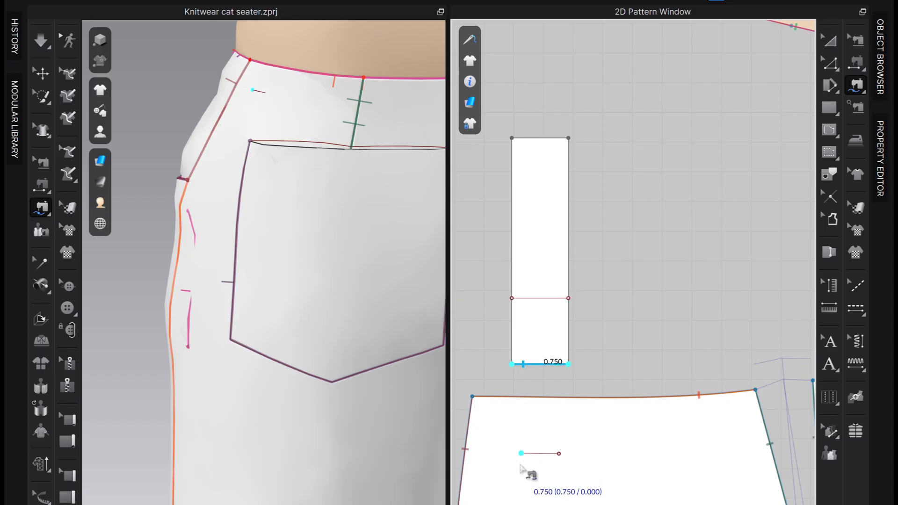
{"action": "left_click", "coordinate": [519, 397]}
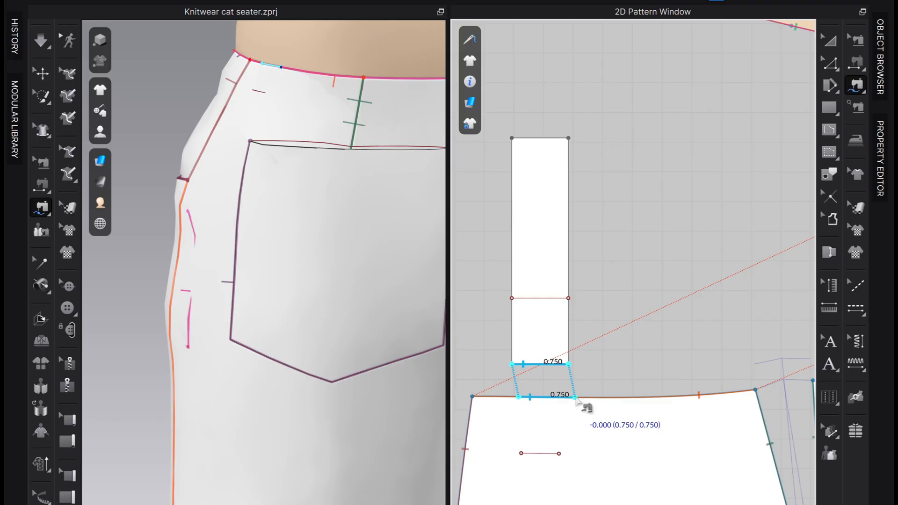
{"action": "left_click", "coordinate": [576, 397]}
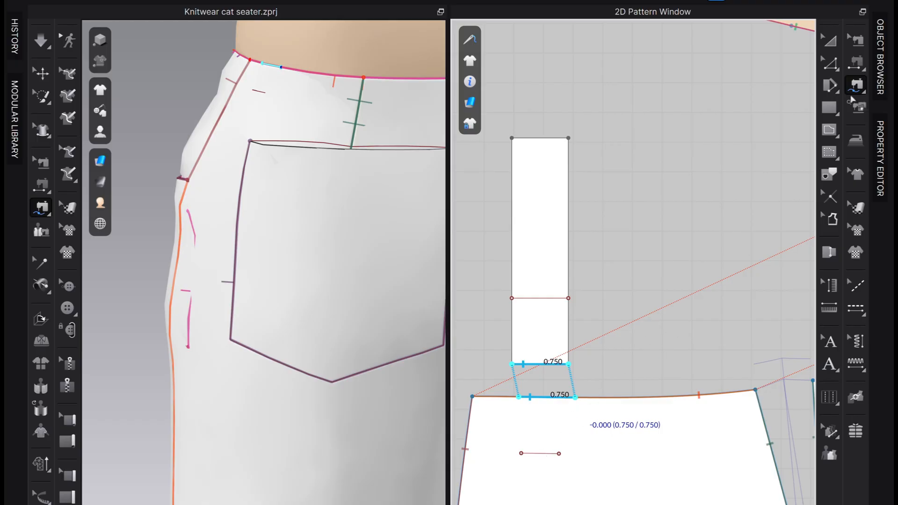
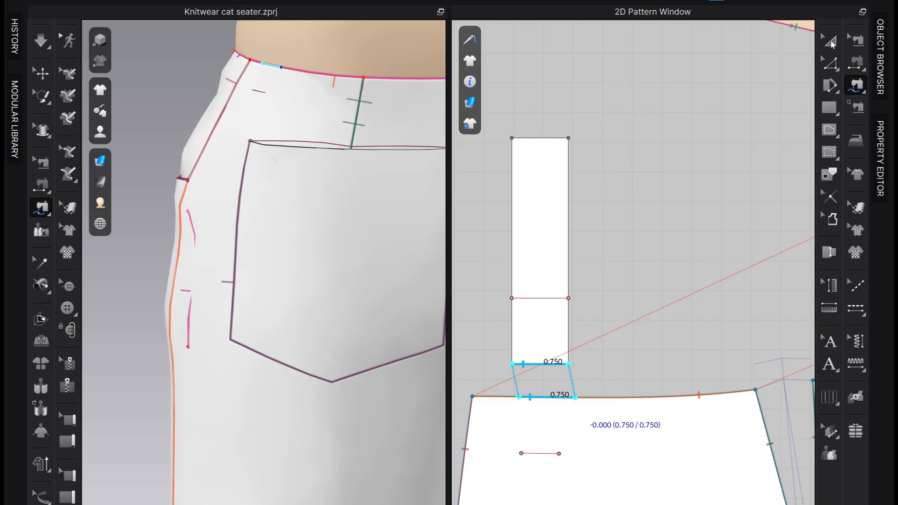
Lengthen the belt loop placement line by moving its dart-side endpoint 0.25 in toward the dart.
{"action": "key", "text": "z"}
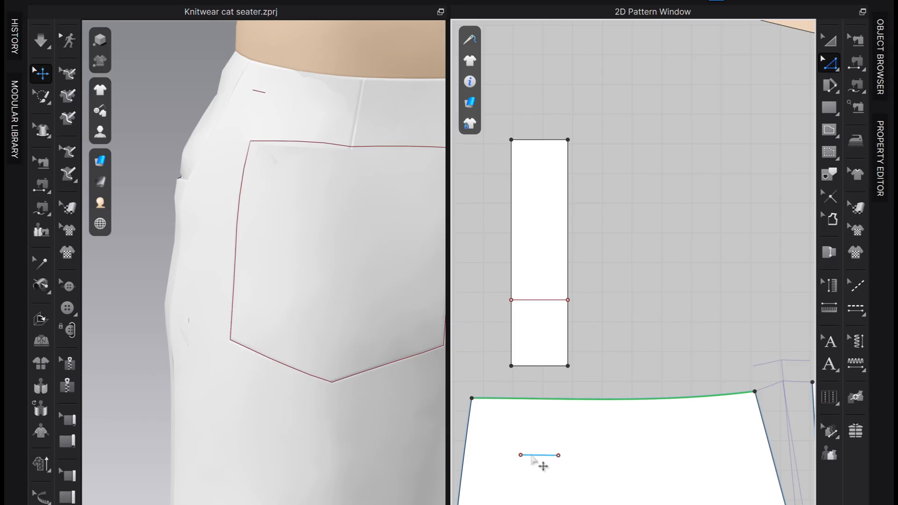
{"action": "scroll", "coordinate": [571, 461], "scroll_direction": "down", "scroll_amount": 3}
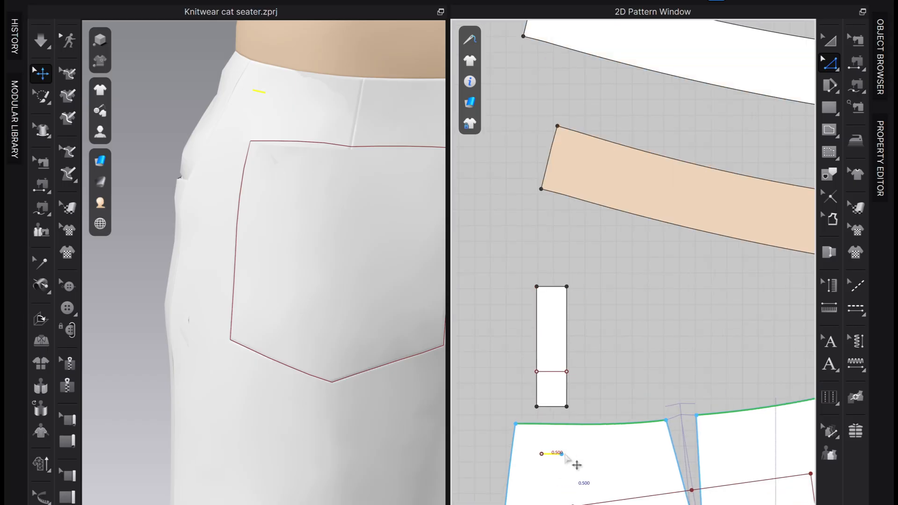
{"action": "scroll", "coordinate": [556, 465], "scroll_direction": "up", "scroll_amount": 4}
{"action": "scroll", "coordinate": [563, 466], "scroll_direction": "down", "scroll_amount": 2}
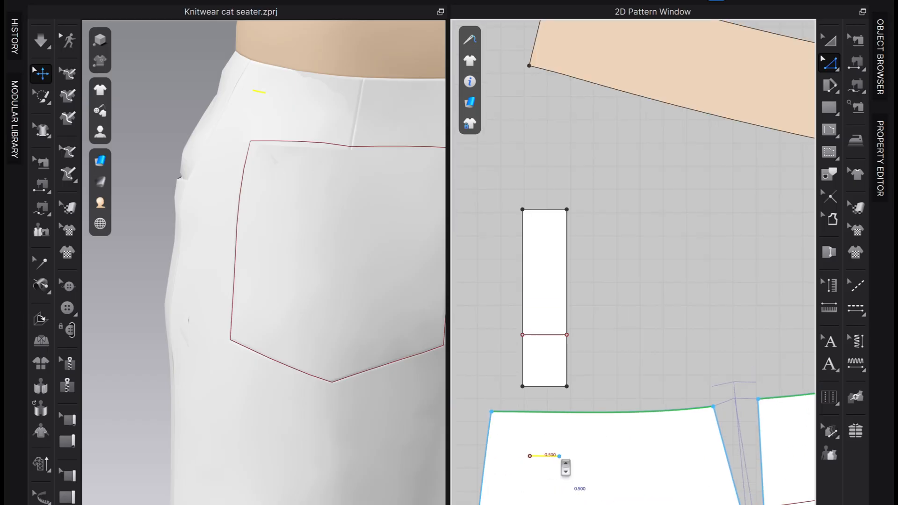
{"action": "scroll", "coordinate": [566, 468], "scroll_direction": "up", "scroll_amount": 2}
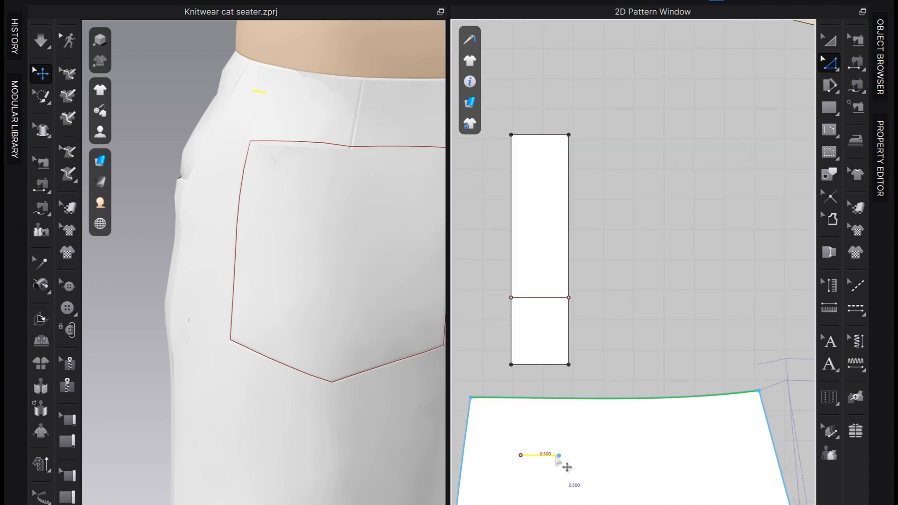
{"action": "left_click", "coordinate": [559, 456]}
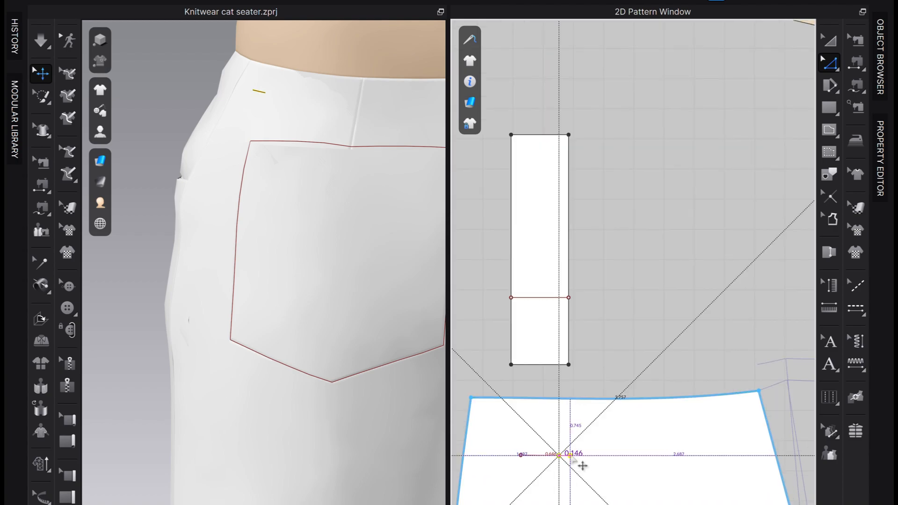
{"action": "right_click", "coordinate": [567, 454]}
{"action": "type", "text": "0.25"}
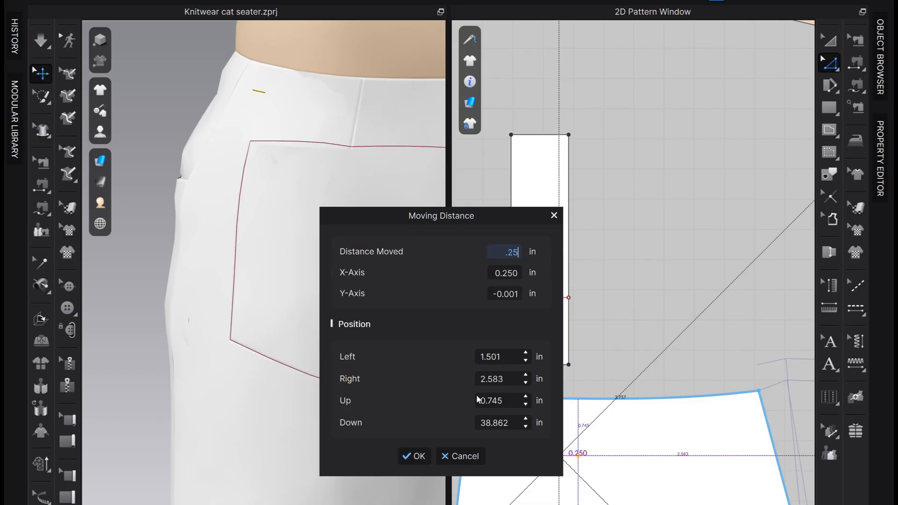
{"action": "left_click", "coordinate": [413, 455]}
Align the belt loop piece's sides with the ends of the placement line, just above the back panel's waist edge.
{"action": "scroll", "coordinate": [583, 394], "scroll_direction": "down", "scroll_amount": 5}
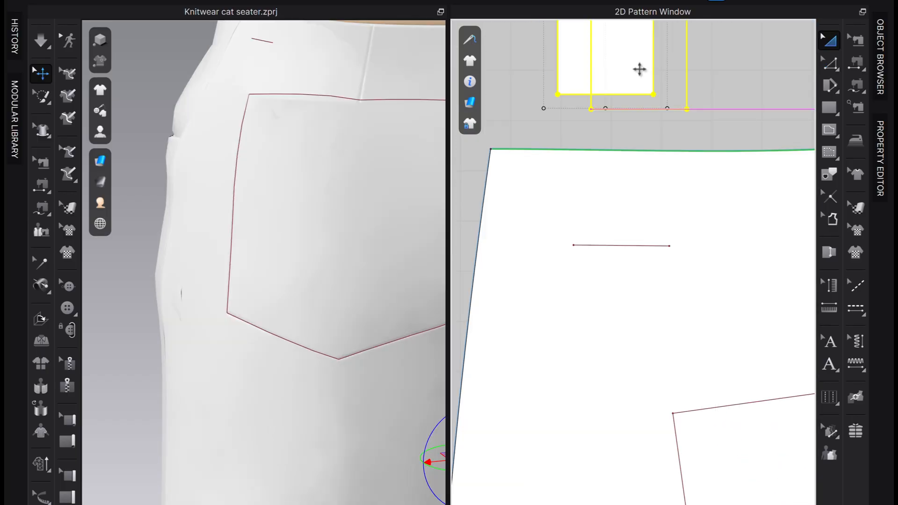
{"action": "left_click_drag", "start_coordinate": [639, 68], "coordinate": [623, 81]}
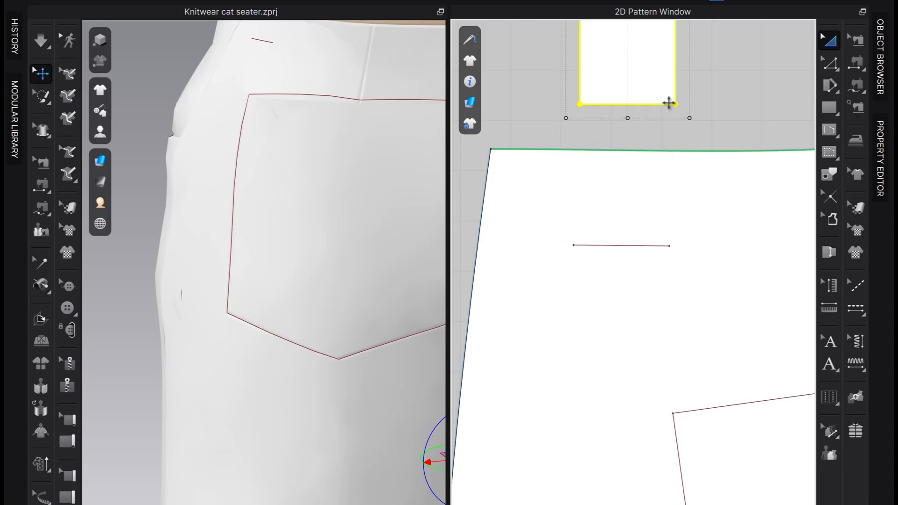
{"action": "left_click", "coordinate": [743, 115]}
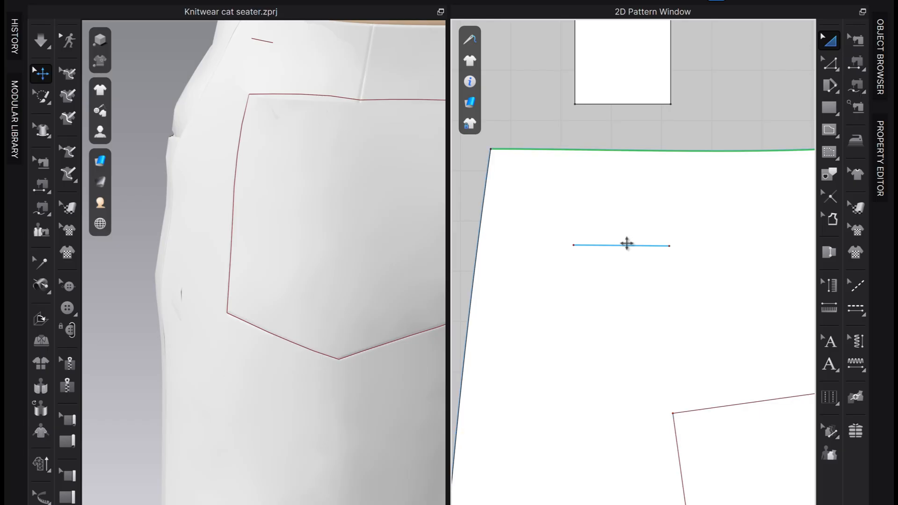
{"action": "left_click", "coordinate": [679, 148]}
Free-sew the belt loop's lower edge to 0.750 in of the waist edge directly above the placement line.
{"action": "left_click", "coordinate": [856, 40]}
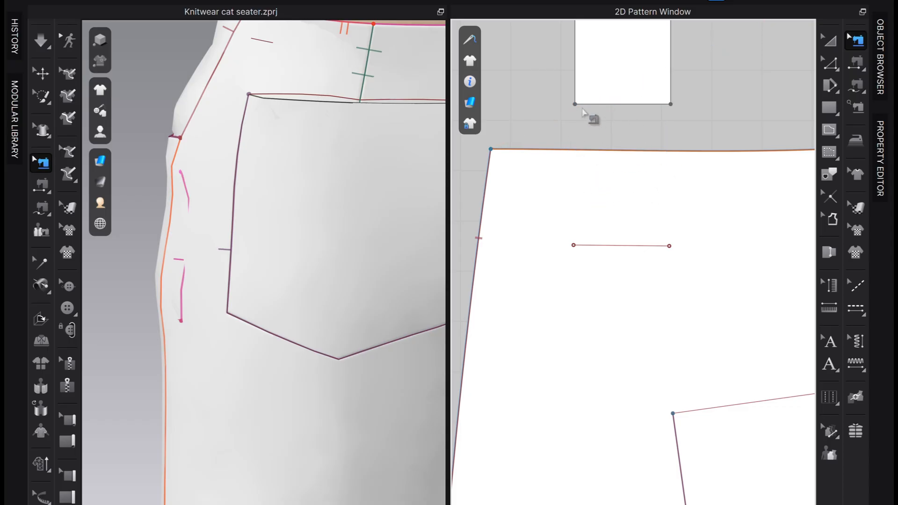
{"action": "key", "text": "m"}
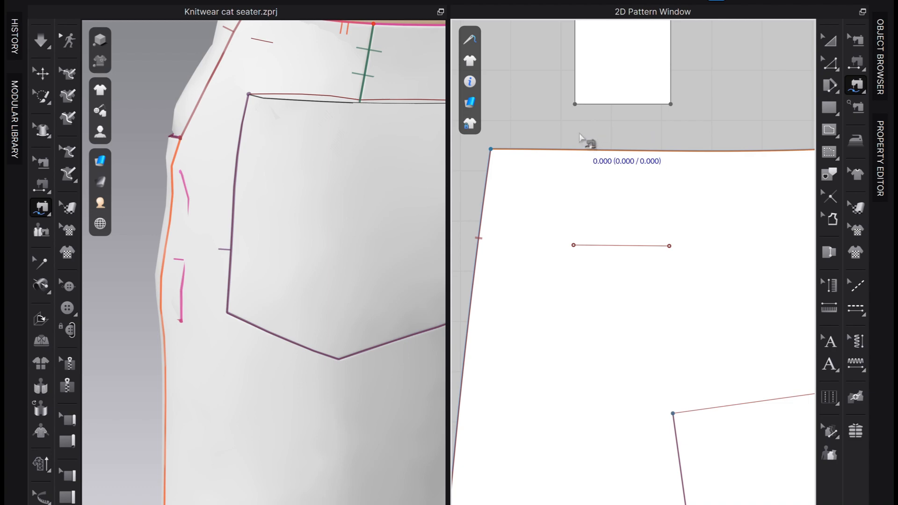
{"action": "left_click", "coordinate": [575, 104]}
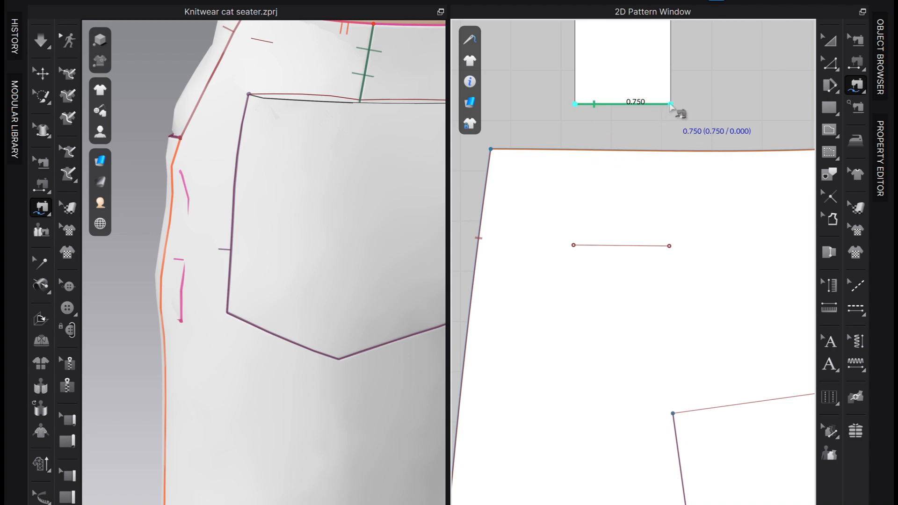
{"action": "left_click", "coordinate": [678, 112]}
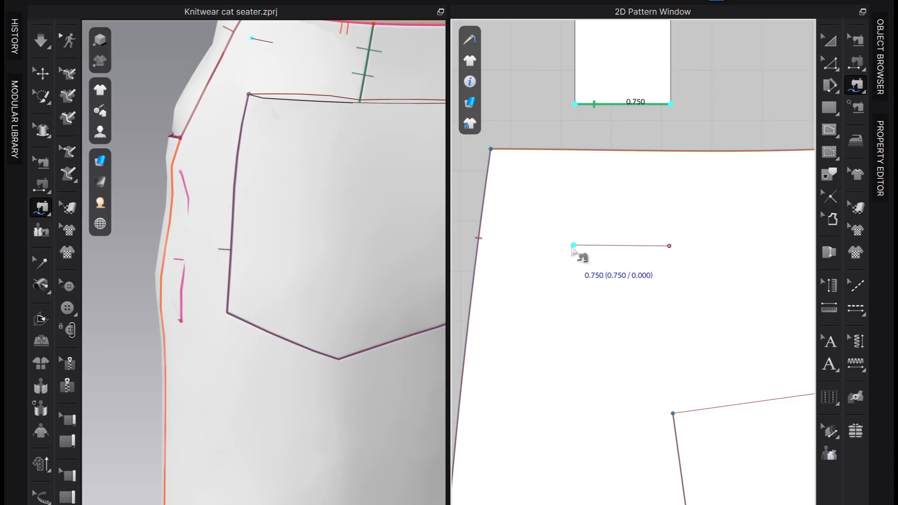
{"action": "left_click", "coordinate": [574, 150]}
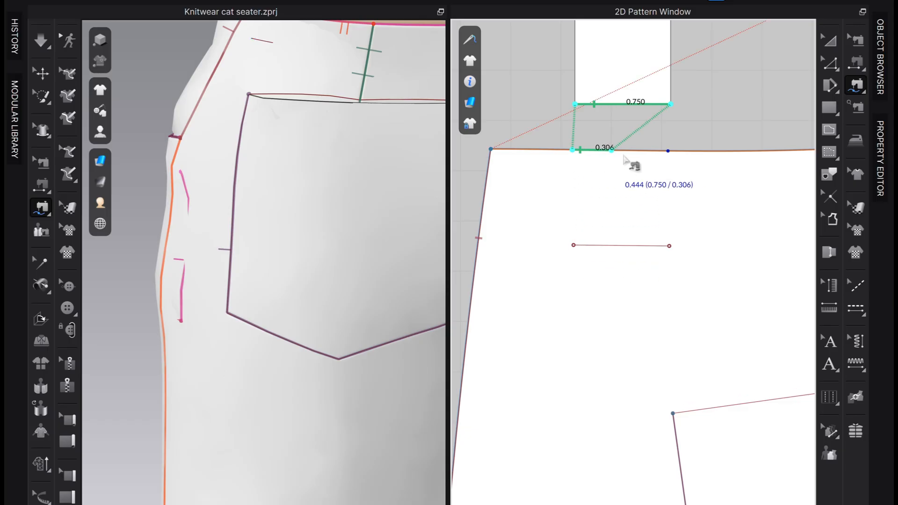
{"action": "left_click", "coordinate": [672, 157]}
Position the other back panel's side belt loop just above its waist edge, aligned with the short placement line there.
{"action": "scroll", "coordinate": [604, 232], "scroll_direction": "down", "scroll_amount": 5}
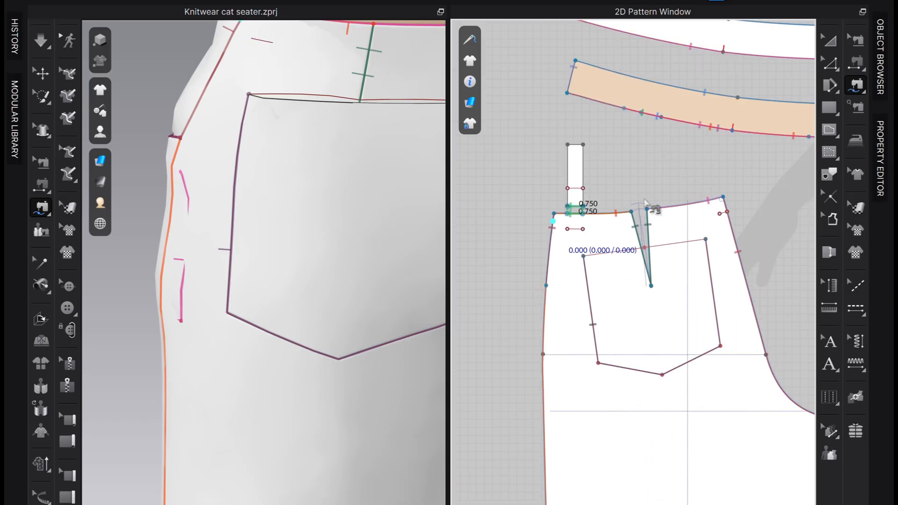
{"action": "scroll", "coordinate": [617, 202], "scroll_direction": "down", "scroll_amount": 3}
{"action": "scroll", "coordinate": [655, 188], "scroll_direction": "down", "scroll_amount": 3}
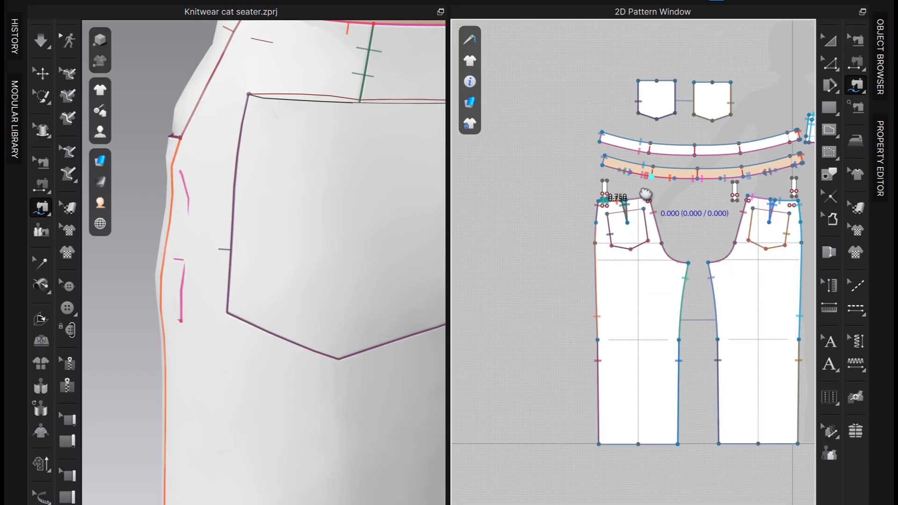
{"action": "scroll", "coordinate": [673, 175], "scroll_direction": "up", "scroll_amount": 3}
{"action": "scroll", "coordinate": [683, 182], "scroll_direction": "up", "scroll_amount": 4}
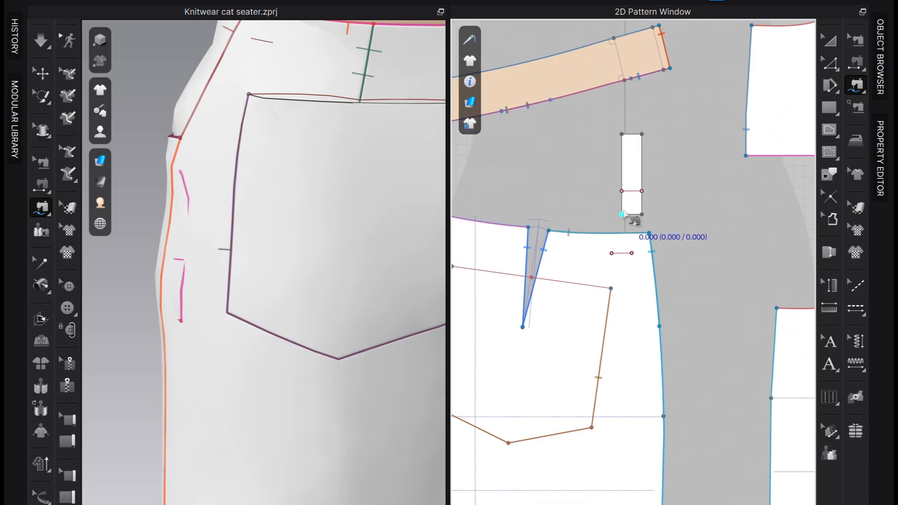
{"action": "scroll", "coordinate": [638, 217], "scroll_direction": "up", "scroll_amount": 2}
{"action": "left_click", "coordinate": [830, 41]}
{"action": "left_click", "coordinate": [638, 196]}
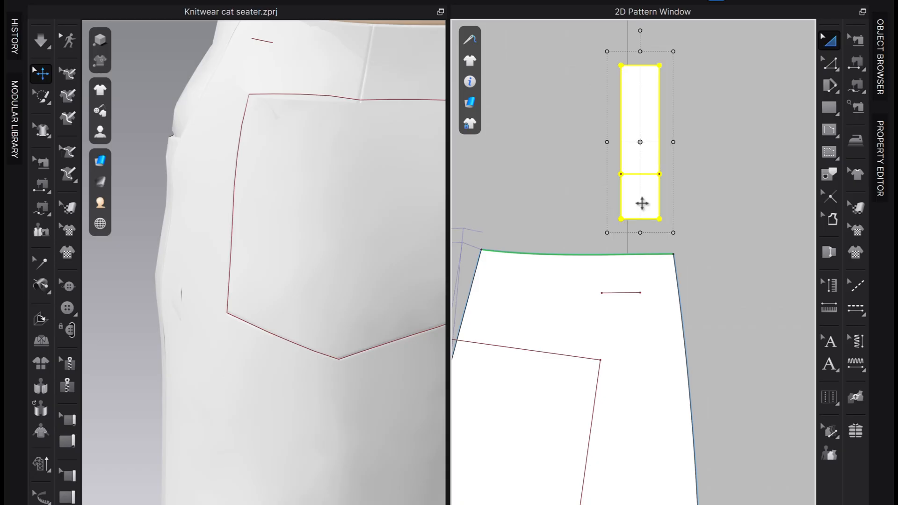
{"action": "left_click_drag", "start_coordinate": [638, 197], "coordinate": [604, 204]}
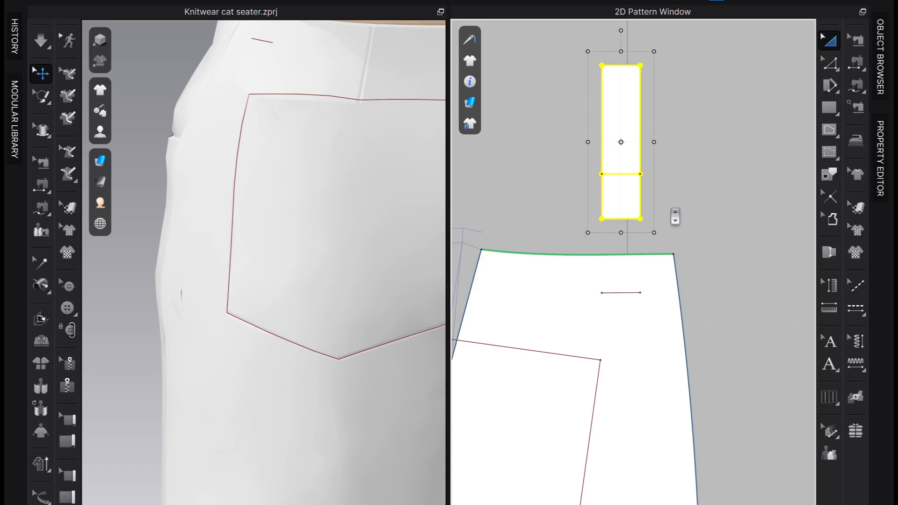
{"action": "scroll", "coordinate": [675, 216], "scroll_direction": "up", "scroll_amount": 2}
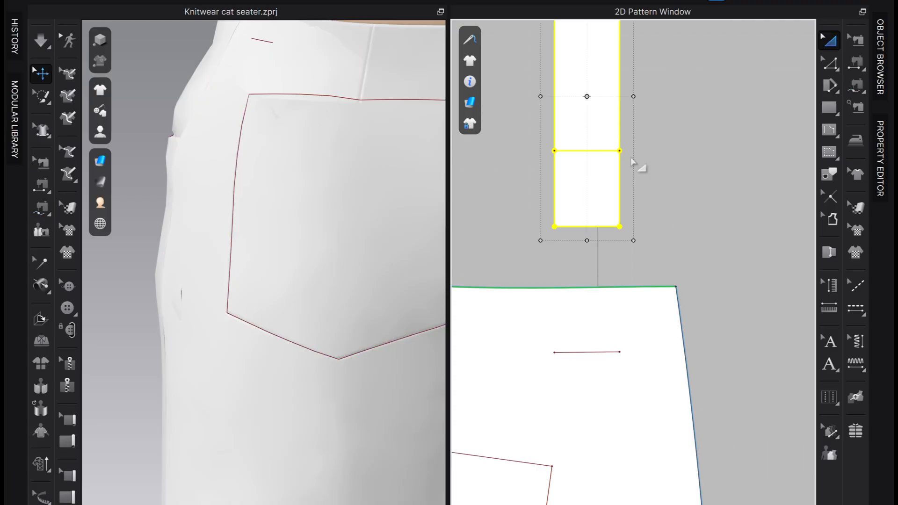
{"action": "left_click_drag", "start_coordinate": [587, 188], "coordinate": [583, 234]}
{"action": "left_click", "coordinate": [771, 229]}
Free-sew that loop's lower edge to 0.750 in of the opposite back panel's waist edge, directly above its placement line.
{"action": "key", "text": "m"}
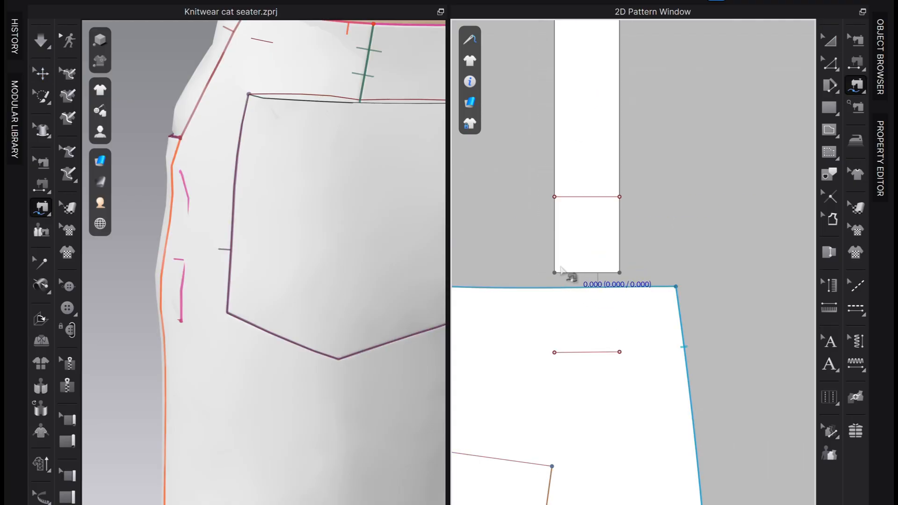
{"action": "left_click", "coordinate": [554, 273]}
{"action": "left_click", "coordinate": [620, 272]}
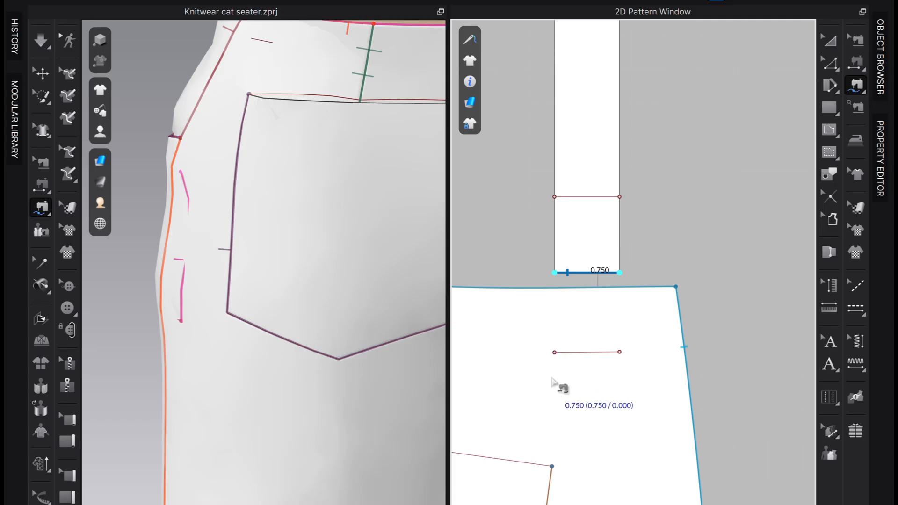
{"action": "left_click", "coordinate": [555, 287]}
{"action": "left_click", "coordinate": [620, 287]}
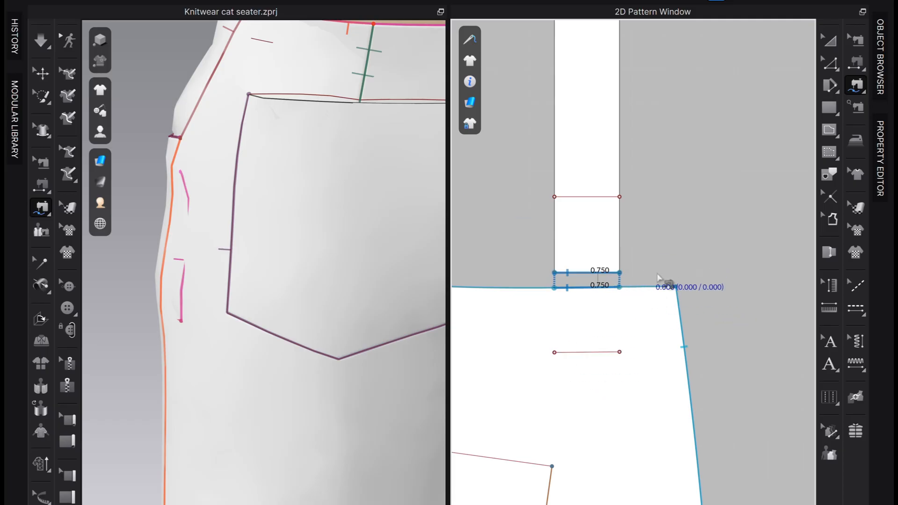
Split the lower edge of the center-back belt loop into two lines at a 50% ratio.
{"action": "scroll", "coordinate": [625, 294], "scroll_direction": "down", "scroll_amount": 5}
{"action": "scroll", "coordinate": [559, 286], "scroll_direction": "up", "scroll_amount": 5}
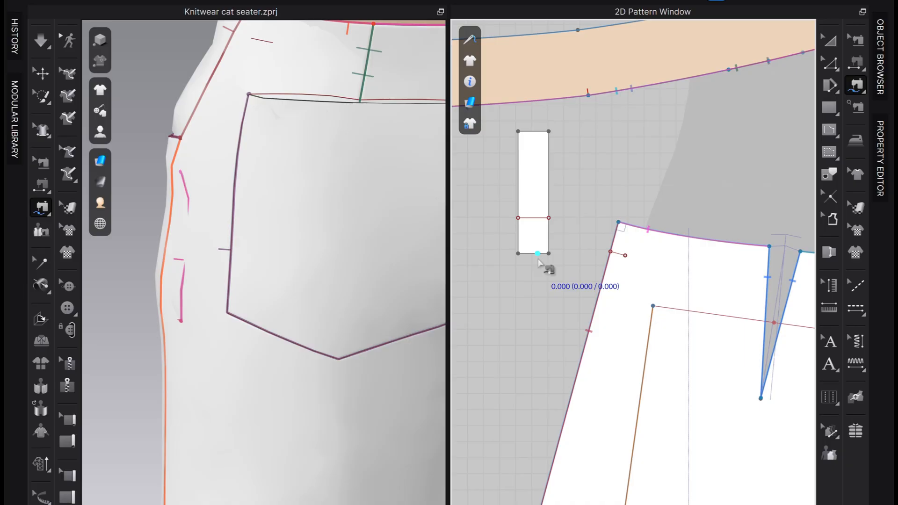
{"action": "key", "text": "z"}
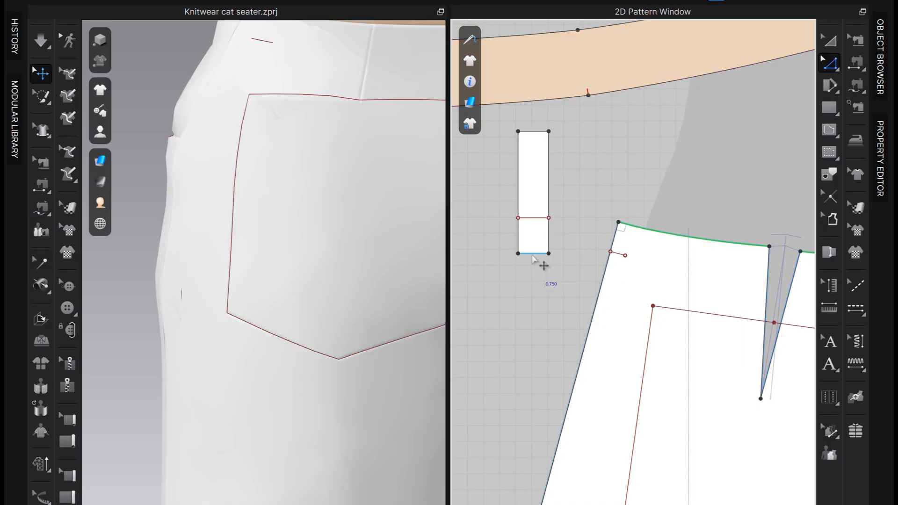
{"action": "right_click", "coordinate": [533, 256]}
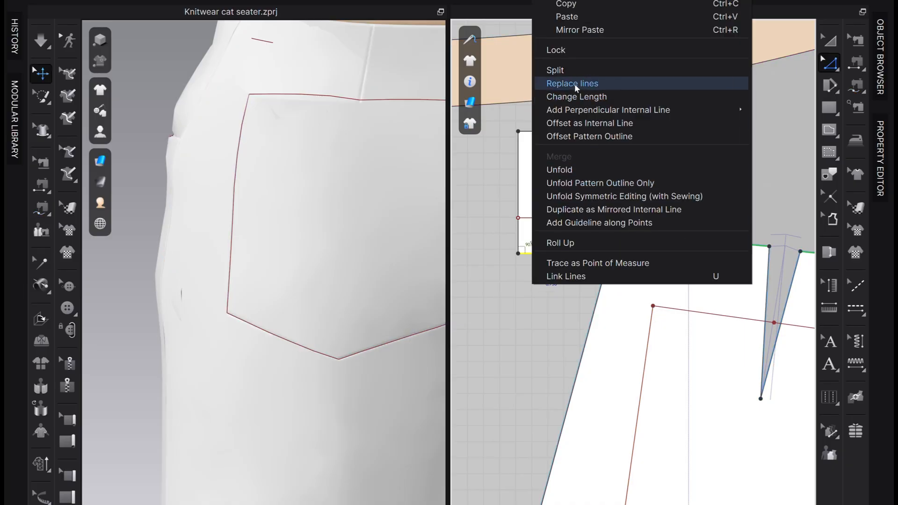
{"action": "left_click", "coordinate": [577, 69]}
{"action": "left_click", "coordinate": [493, 209]}
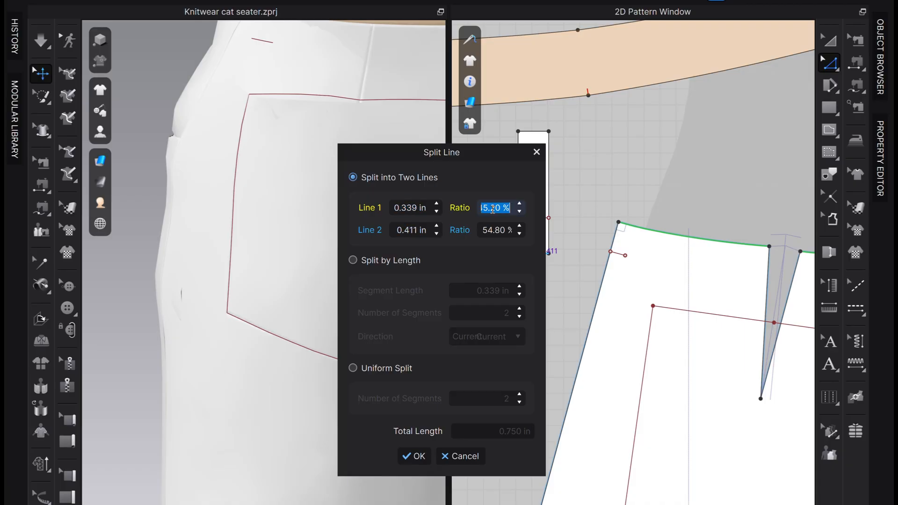
{"action": "left_click_drag", "start_coordinate": [503, 161], "coordinate": [329, 154]}
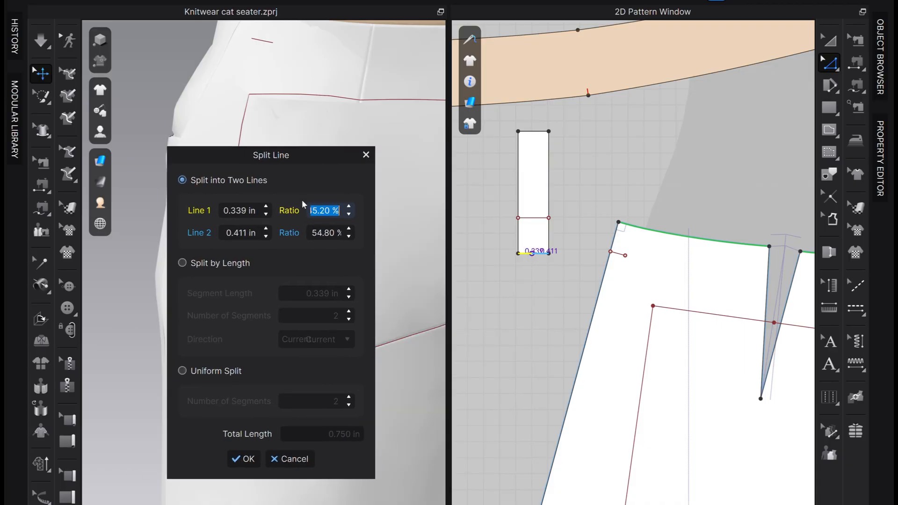
{"action": "type", "text": "50"}
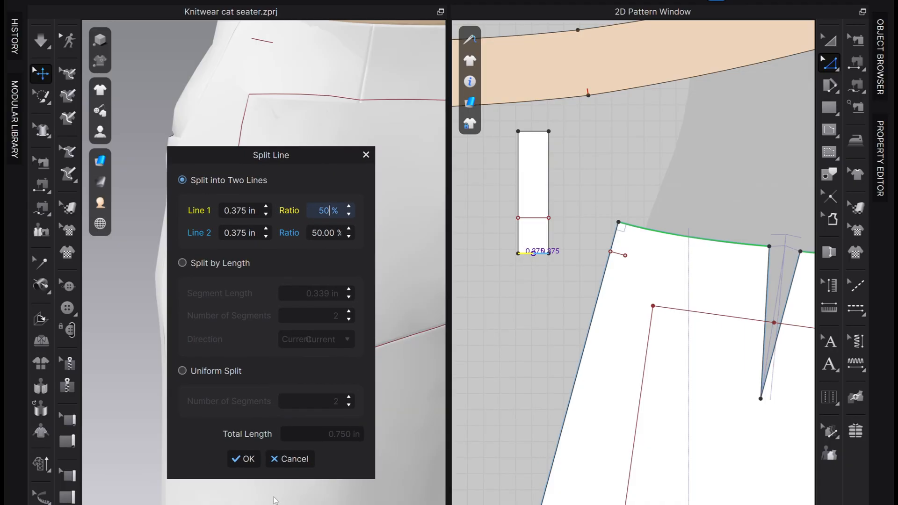
{"action": "left_click", "coordinate": [244, 459]}
{"action": "scroll", "coordinate": [534, 239], "scroll_direction": "up", "scroll_amount": 2}
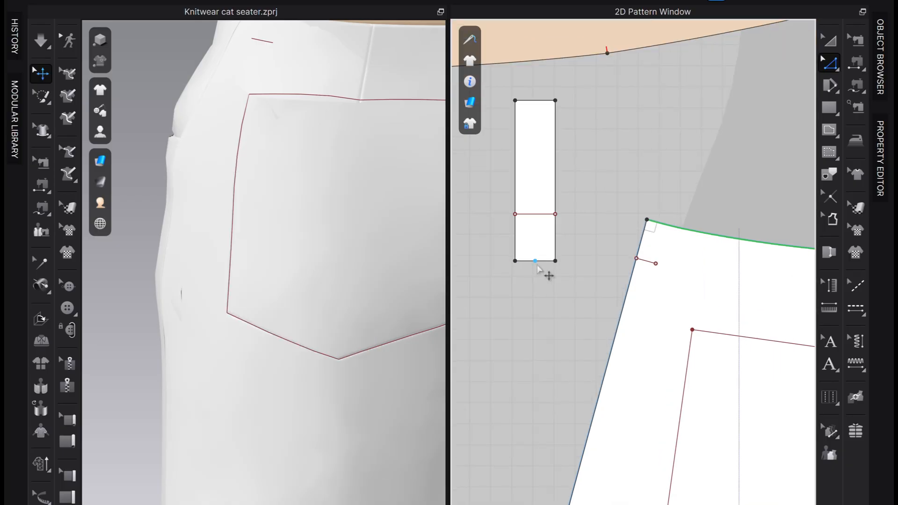
Free-sew 0.375 in of the center-back loop's lower edge, from its midpoint, to the adjacent back panel's waist edge at the center-back corner.
{"action": "key", "text": "n"}
{"action": "left_click", "coordinate": [535, 261]}
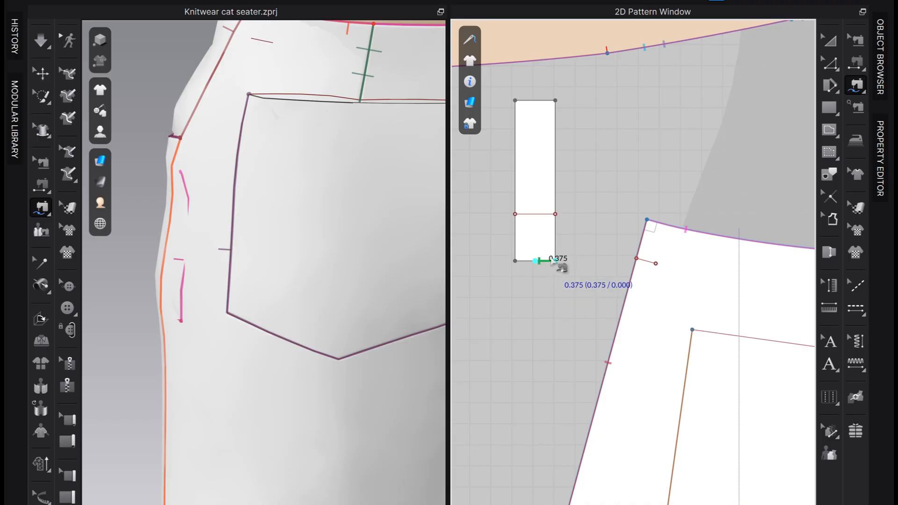
{"action": "left_click", "coordinate": [556, 261]}
{"action": "left_click", "coordinate": [647, 220]}
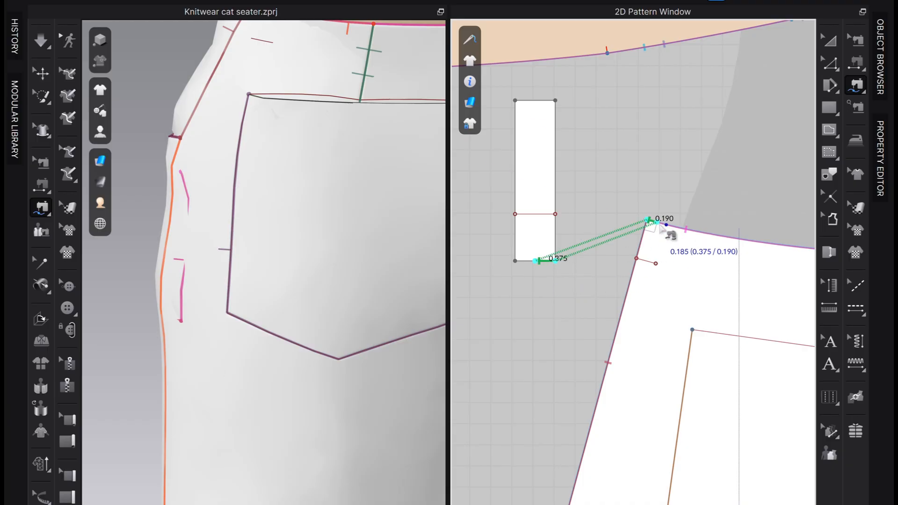
{"action": "left_click", "coordinate": [666, 225]}
Free-sew the remaining 0.375 in half of the center-back loop's lower edge to the opposite back panel's waist edge at its center-back corner.
{"action": "left_click", "coordinate": [536, 261]}
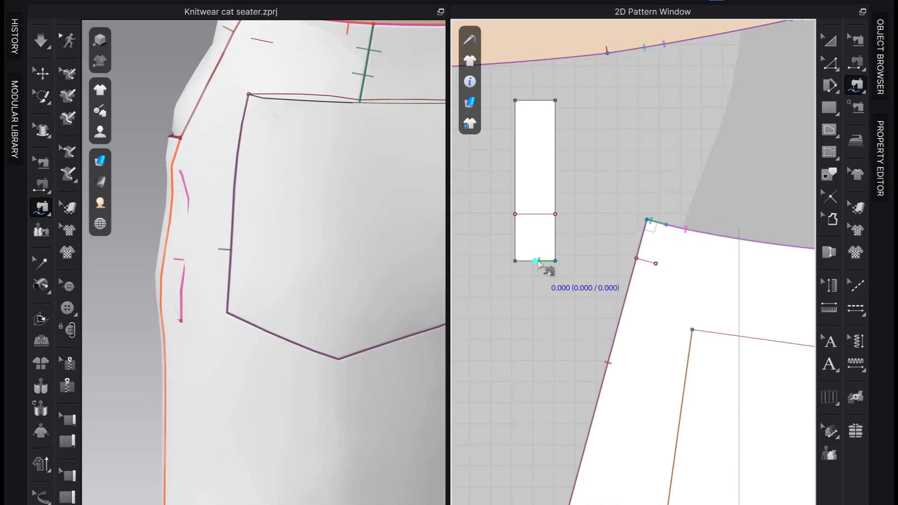
{"action": "scroll", "coordinate": [511, 263], "scroll_direction": "down", "scroll_amount": 5}
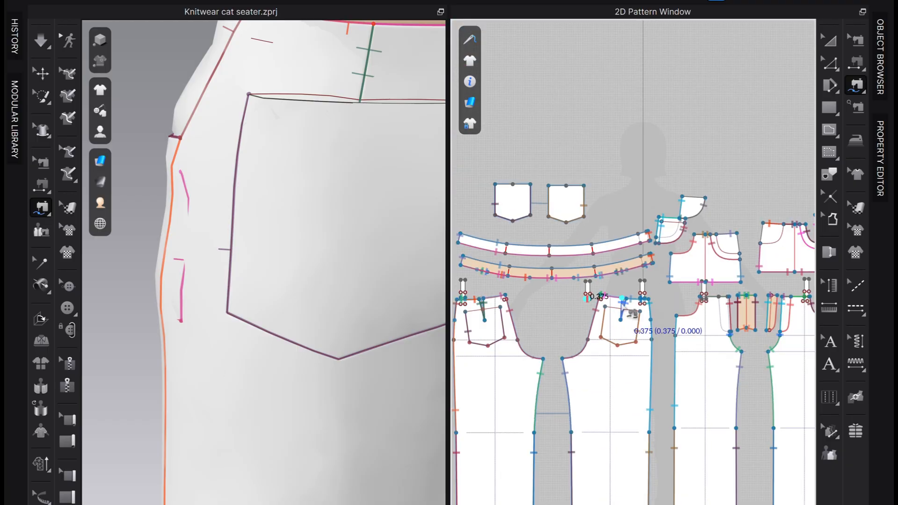
{"action": "scroll", "coordinate": [524, 313], "scroll_direction": "up", "scroll_amount": 6}
{"action": "scroll", "coordinate": [524, 314], "scroll_direction": "up", "scroll_amount": 4}
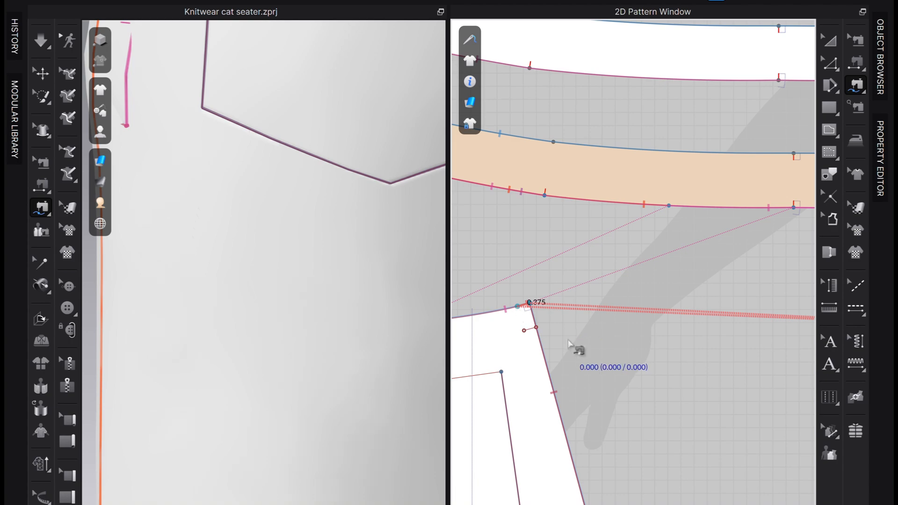
Position the first front panel's belt loop just above its waist edge, aligned with the placement line.
{"action": "scroll", "coordinate": [570, 345], "scroll_direction": "down", "scroll_amount": 8}
{"action": "scroll", "coordinate": [708, 328], "scroll_direction": "up", "scroll_amount": 3}
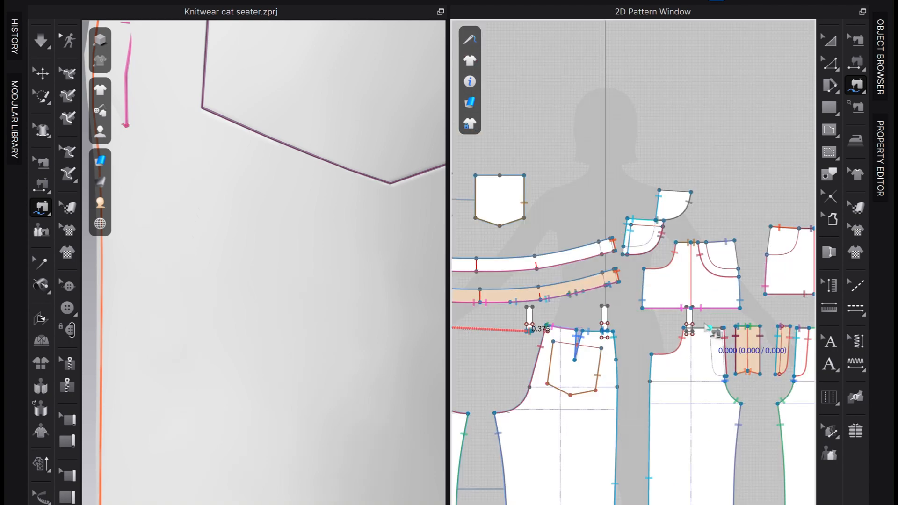
{"action": "scroll", "coordinate": [711, 329], "scroll_direction": "up", "scroll_amount": 5}
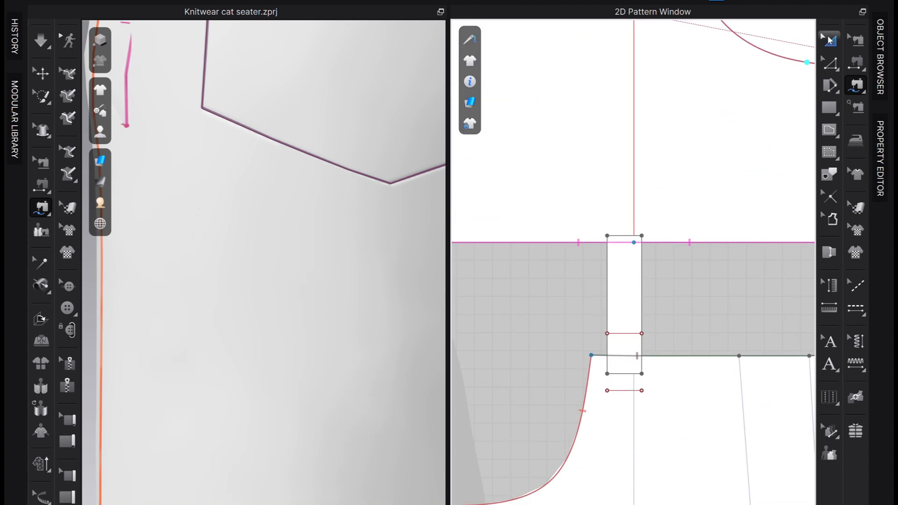
{"action": "left_click", "coordinate": [830, 40]}
{"action": "mouse_move", "coordinate": [641, 282]}
{"action": "left_mouse_down"}
{"action": "mouse_move", "coordinate": [623, 241]}
{"action": "mouse_move", "coordinate": [624, 275]}
{"action": "left_mouse_up"}
{"action": "scroll", "coordinate": [672, 261], "scroll_direction": "up", "scroll_amount": 2}
Free-sew that front belt loop's lower edge to 0.750 in of the waist edge directly above its placement line.
{"action": "key", "text": "m"}
{"action": "left_click", "coordinate": [568, 340]}
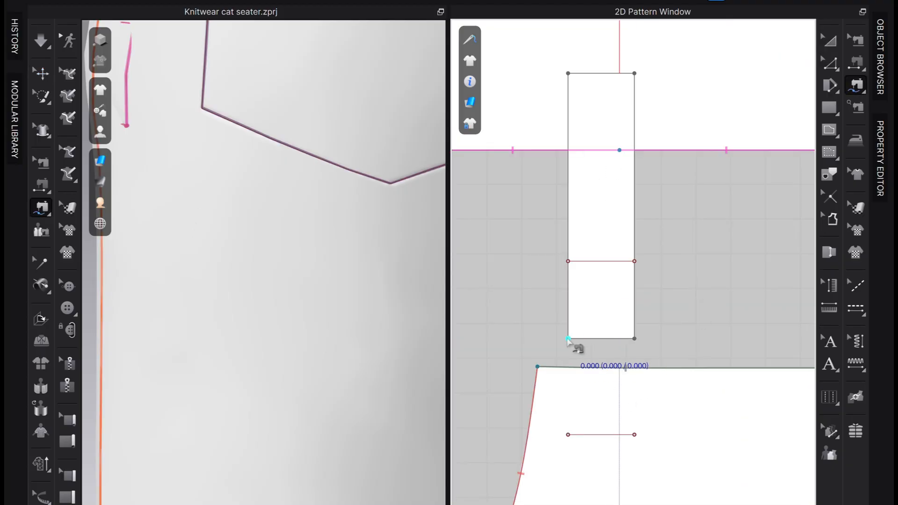
{"action": "left_click", "coordinate": [634, 340]}
{"action": "left_click", "coordinate": [568, 368]}
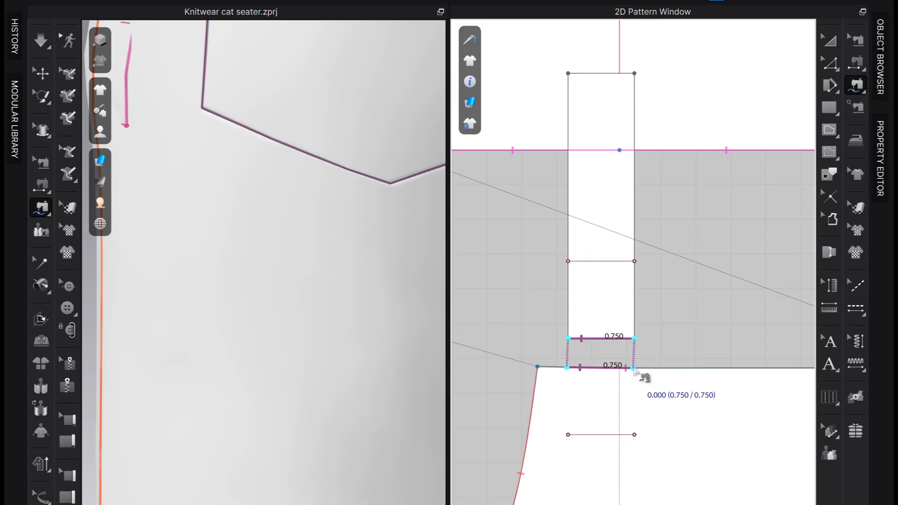
{"action": "left_click", "coordinate": [634, 368]}
Position the other front panel's belt loop just above its waist edge, aligned with the placement line there.
{"action": "scroll", "coordinate": [545, 383], "scroll_direction": "down", "scroll_amount": 5}
{"action": "scroll", "coordinate": [751, 372], "scroll_direction": "up", "scroll_amount": 1}
{"action": "middle_click_drag", "start_coordinate": [751, 372], "coordinate": [528, 312]}
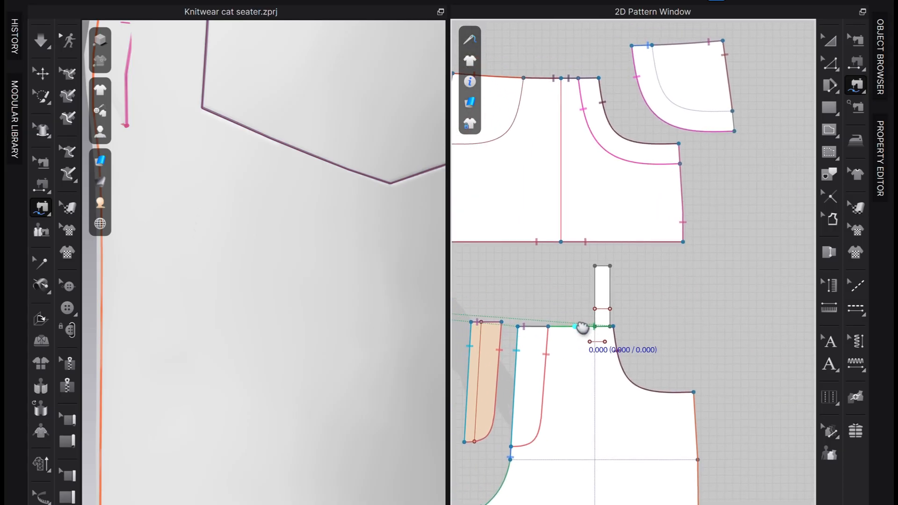
{"action": "scroll", "coordinate": [581, 324], "scroll_direction": "up", "scroll_amount": 5}
{"action": "key", "text": "a"}
{"action": "left_click_drag", "start_coordinate": [669, 314], "coordinate": [644, 300]}
Free-sew the second front loop's lower edge to 0.750 in of its front panel's waist edge above the placement line.
{"action": "key", "text": "m"}
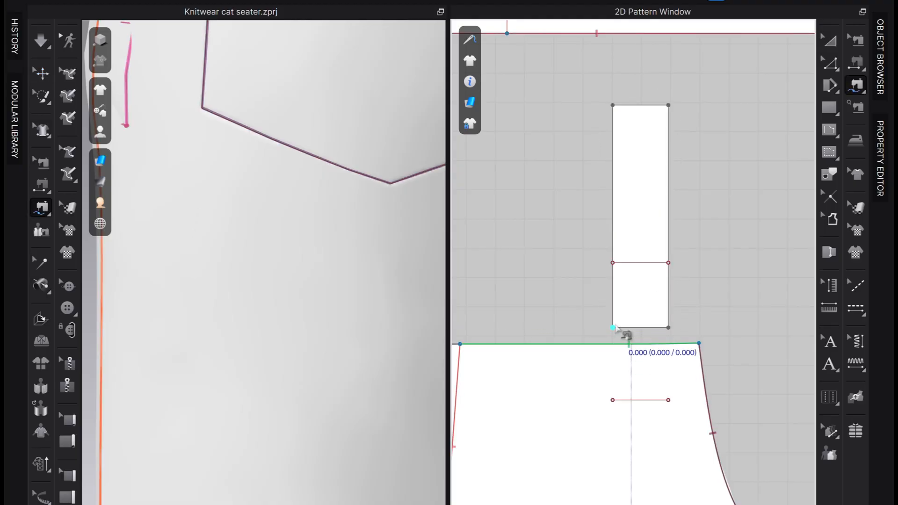
{"action": "left_click", "coordinate": [614, 328]}
{"action": "left_click", "coordinate": [668, 328]}
{"action": "left_click", "coordinate": [613, 344]}
{"action": "scroll", "coordinate": [673, 348], "scroll_direction": "down", "scroll_amount": 6}
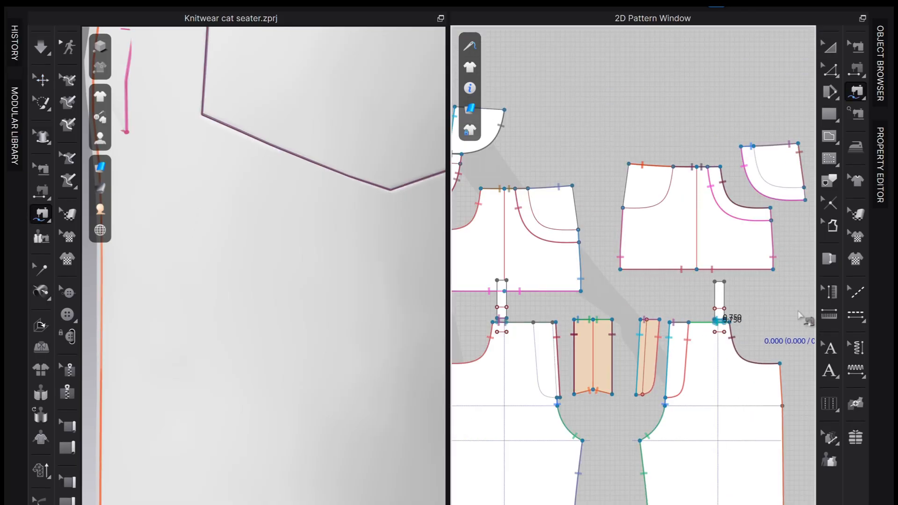
Move the pocket bag pattern above the first front panel slightly upward, clear of the belt loop.
{"action": "left_click", "coordinate": [828, 46]}
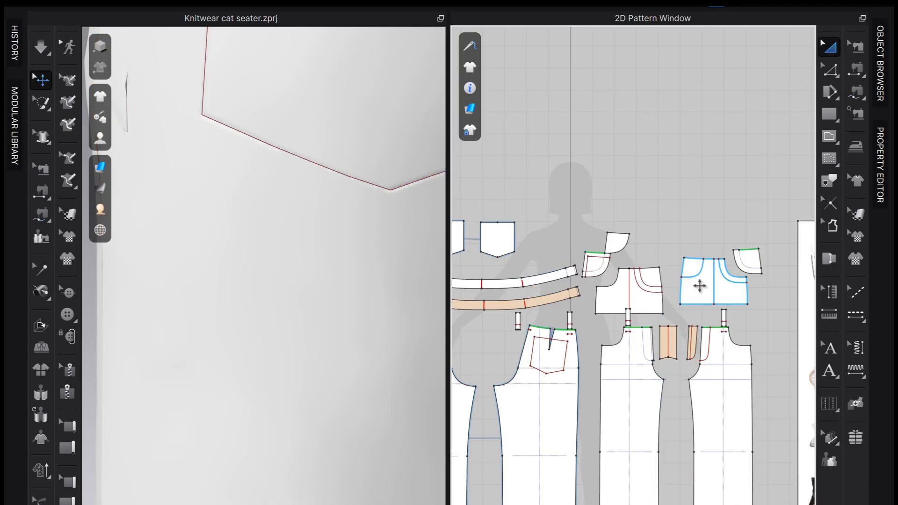
{"action": "scroll", "coordinate": [704, 297], "scroll_direction": "down", "scroll_amount": 3}
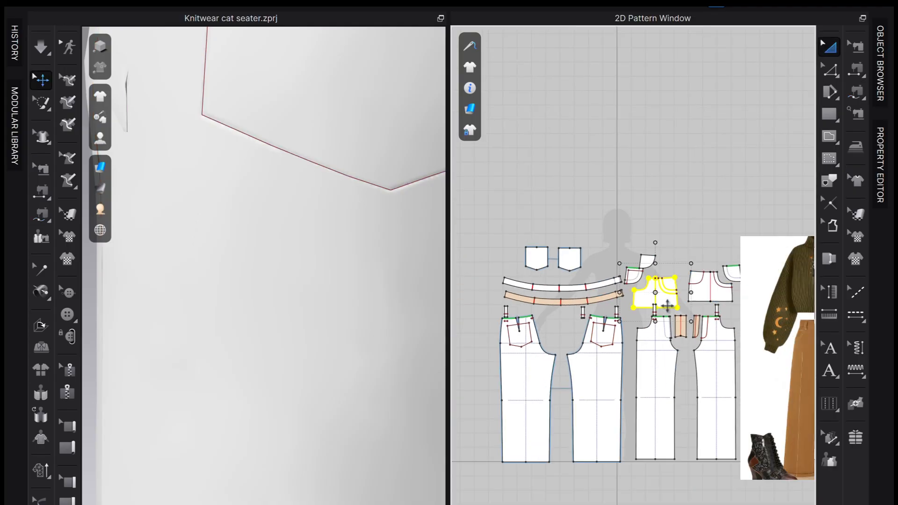
{"action": "left_click_drag", "start_coordinate": [668, 306], "coordinate": [674, 297]}
{"action": "scroll", "coordinate": [679, 295], "scroll_direction": "up", "scroll_amount": 1}
{"action": "scroll", "coordinate": [740, 321], "scroll_direction": "down", "scroll_amount": 1}
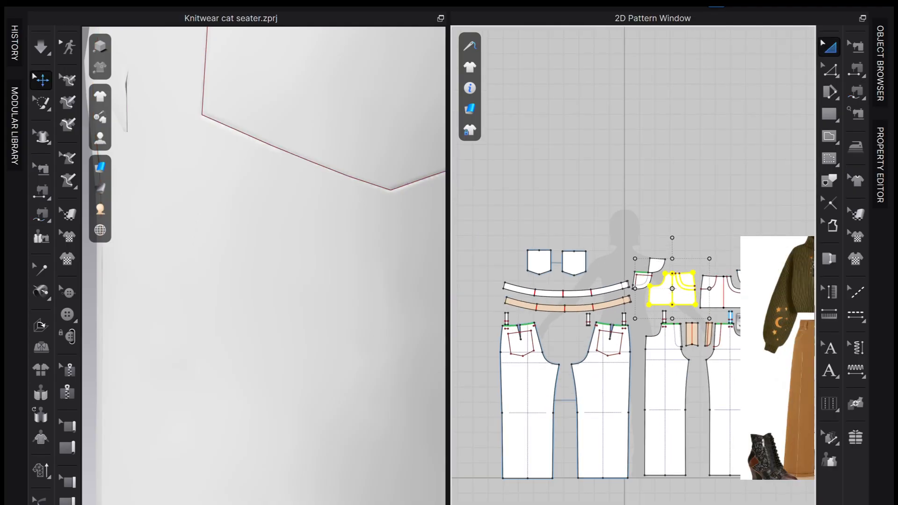
{"action": "scroll", "coordinate": [612, 309], "scroll_direction": "up", "scroll_amount": 1}
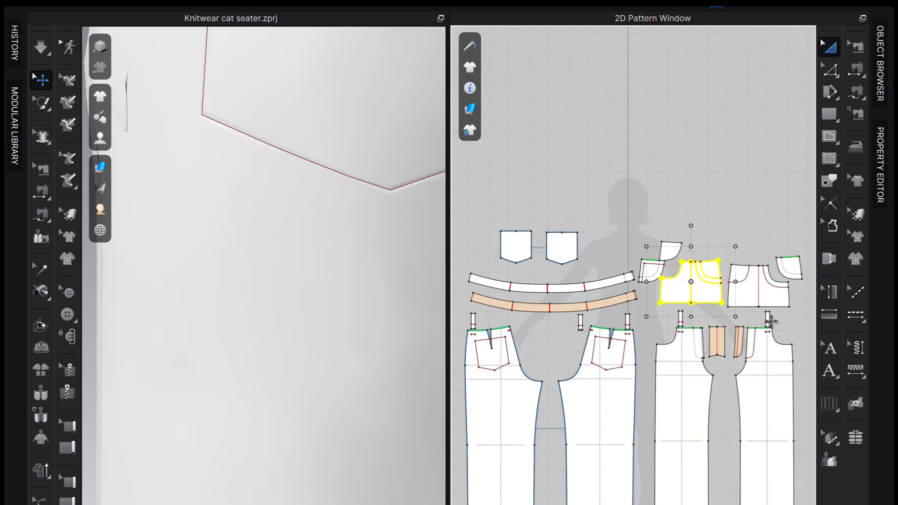
Reset the 2D arrangement of the second front panel's belt loop in the 3D view.
{"action": "left_click", "coordinate": [769, 320]}
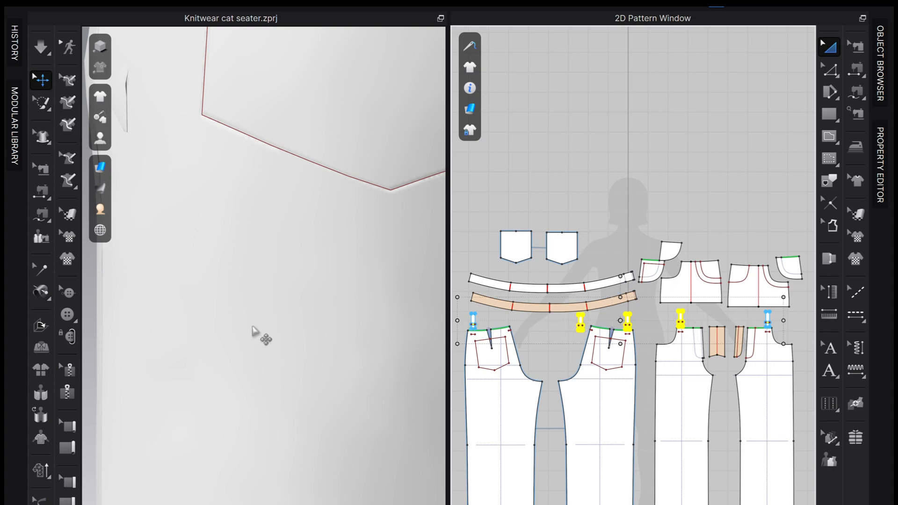
{"action": "scroll", "coordinate": [253, 331], "scroll_direction": "down", "scroll_amount": 5}
{"action": "right_click_drag", "start_coordinate": [276, 232], "coordinate": [194, 294]}
{"action": "right_click", "coordinate": [327, 308]}
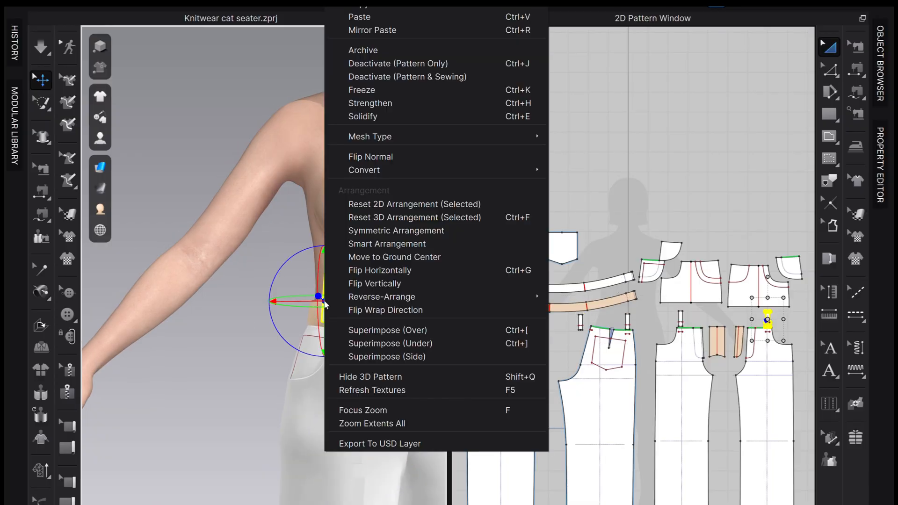
{"action": "left_click", "coordinate": [411, 205]}
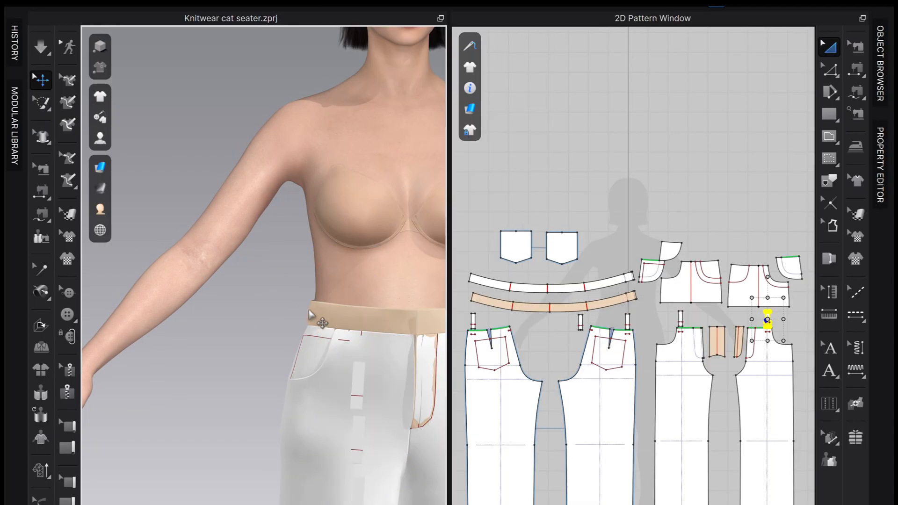
Superimpose the first front panel's belt loop over the trousers in 3D.
{"action": "middle_click_drag", "start_coordinate": [142, 291], "coordinate": [81, 285]}
{"action": "scroll", "coordinate": [360, 447], "scroll_direction": "down", "scroll_amount": 2}
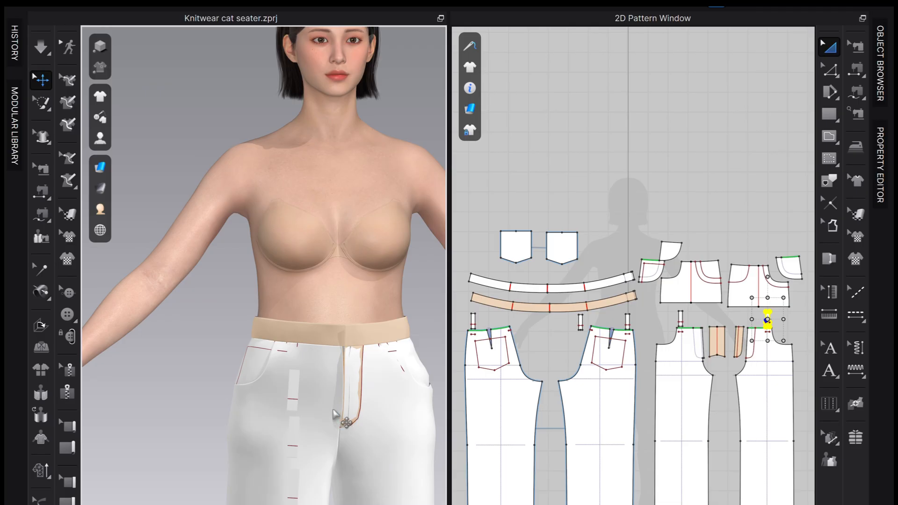
{"action": "middle_click_drag", "start_coordinate": [338, 420], "coordinate": [319, 318]}
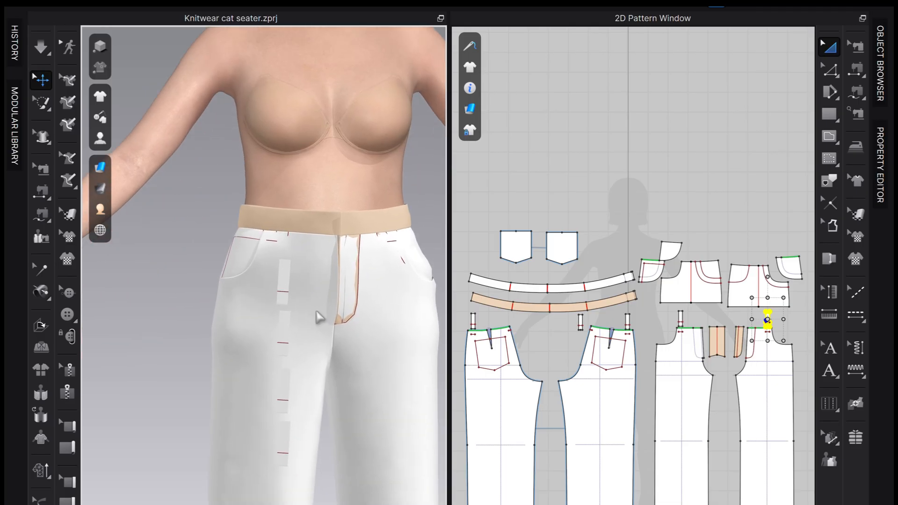
{"action": "right_click", "coordinate": [284, 279]}
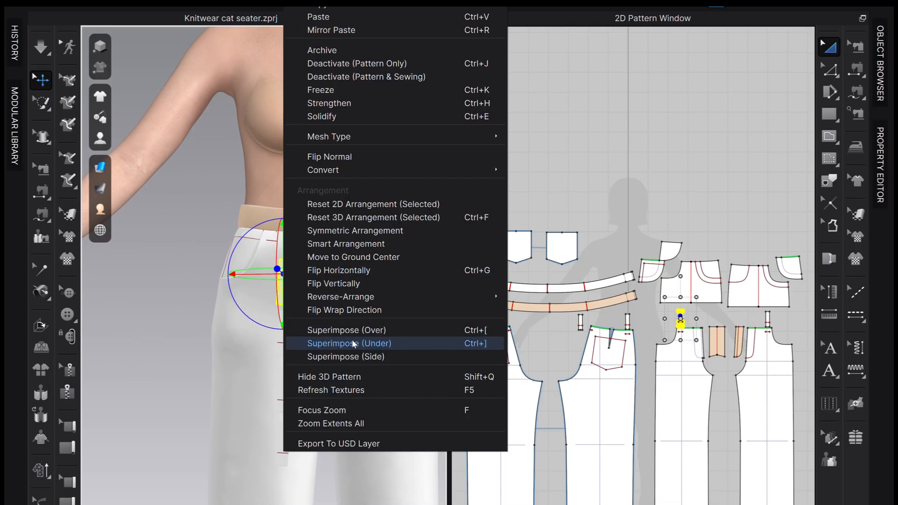
{"action": "left_click", "coordinate": [389, 330]}
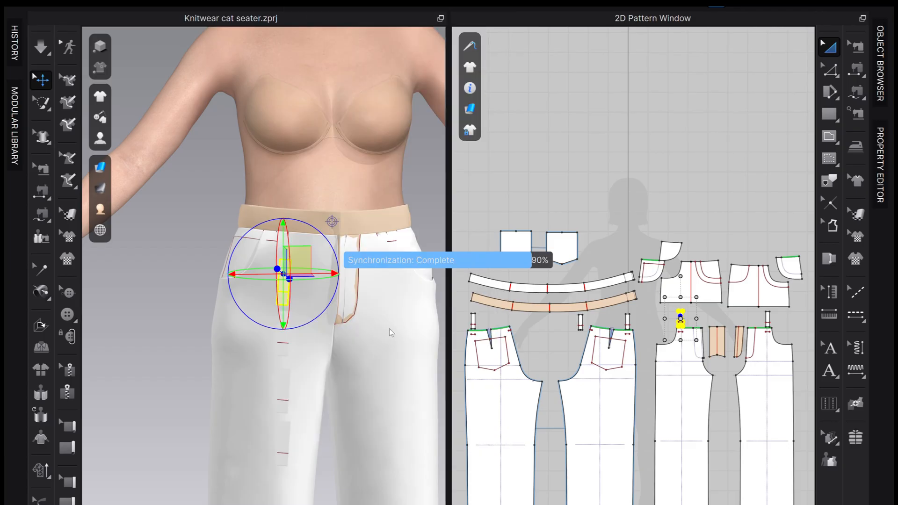
Superimpose the three back belt loops over the trousers together.
{"action": "middle_click_drag", "start_coordinate": [294, 269], "coordinate": [291, 257]}
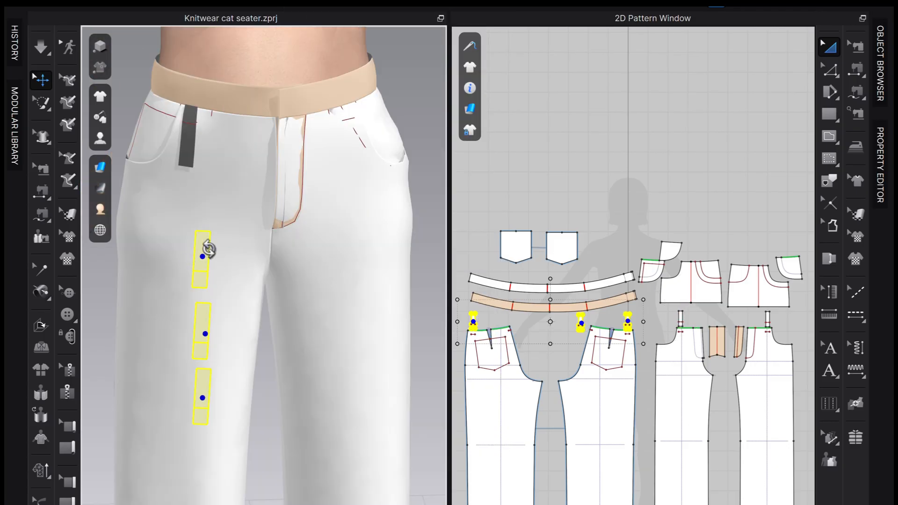
{"action": "right_click", "coordinate": [209, 250]}
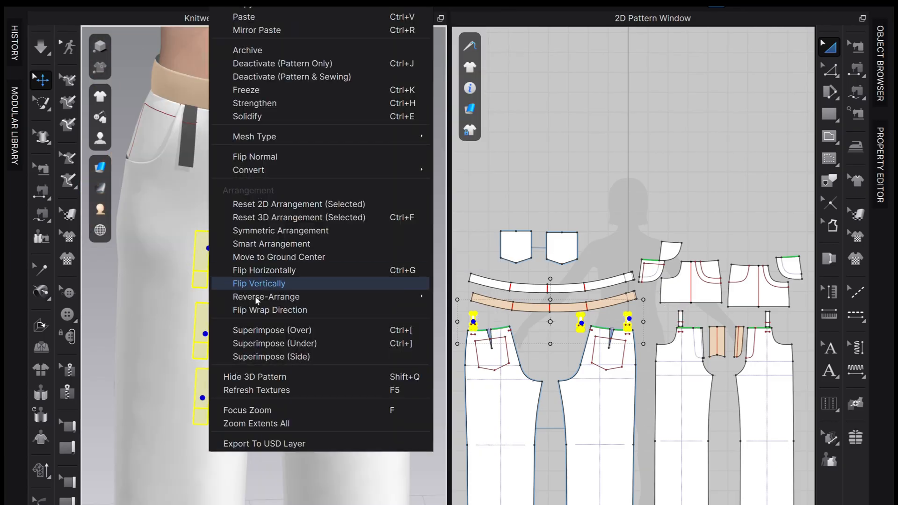
{"action": "left_click", "coordinate": [309, 333]}
Find the stray second front belt loop beside the avatar and superimpose it over its front panel.
{"action": "right_click_drag", "start_coordinate": [267, 331], "coordinate": [305, 326]}
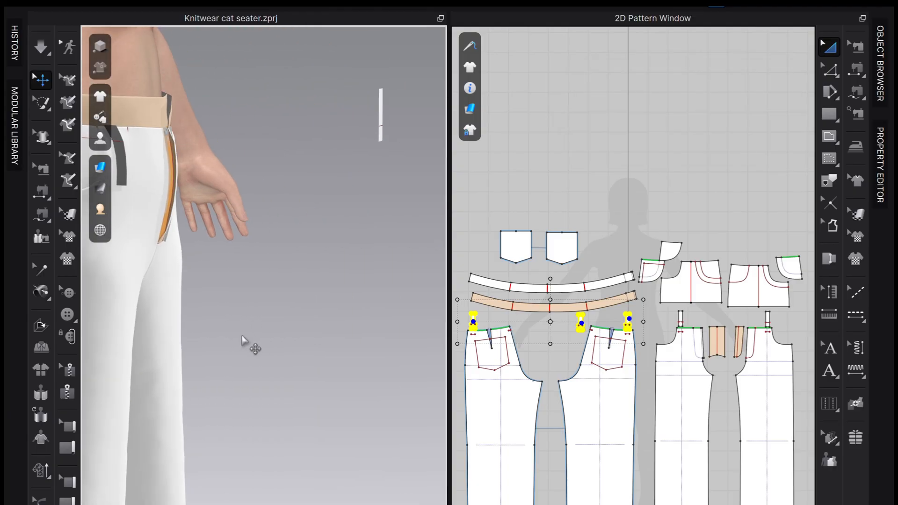
{"action": "mouse_move", "coordinate": [341, 157]}
{"action": "right_mouse_down"}
{"action": "mouse_move", "coordinate": [311, 160]}
{"action": "mouse_move", "coordinate": [325, 157]}
{"action": "right_mouse_up"}
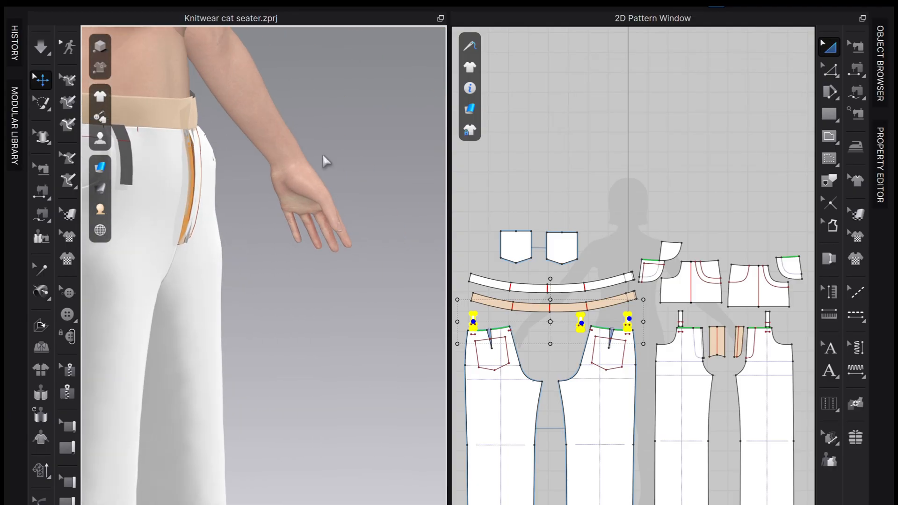
{"action": "middle_click_drag", "start_coordinate": [325, 157], "coordinate": [139, 137]}
{"action": "left_click", "coordinate": [349, 121]}
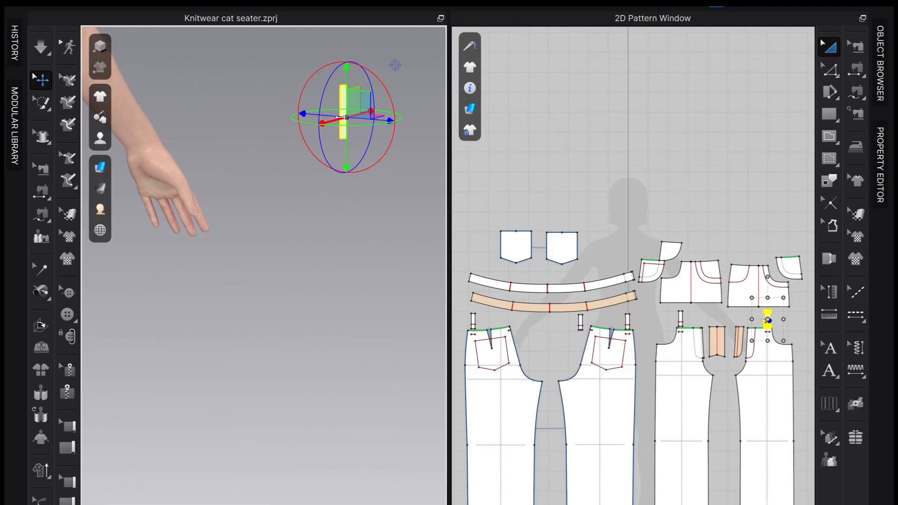
{"action": "right_click", "coordinate": [344, 122]}
{"action": "left_click", "coordinate": [440, 332]}
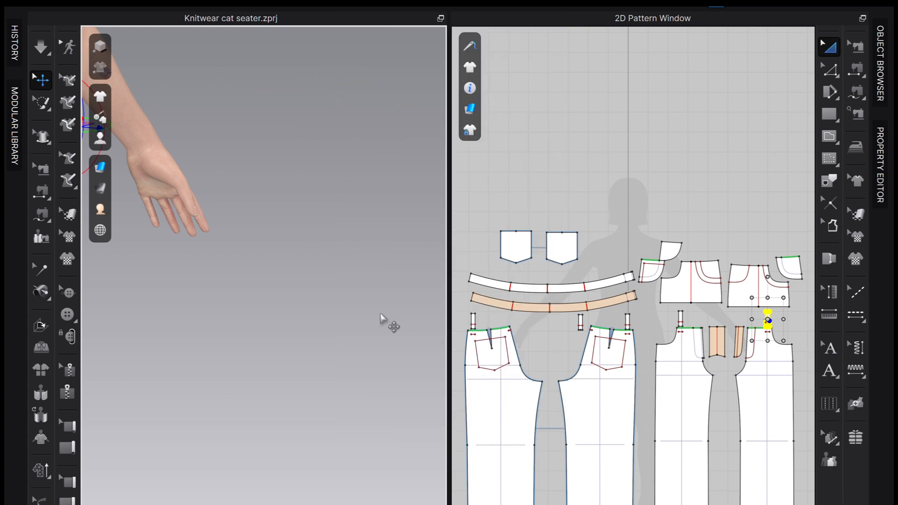
{"action": "right_click_drag", "start_coordinate": [381, 321], "coordinate": [322, 262]}
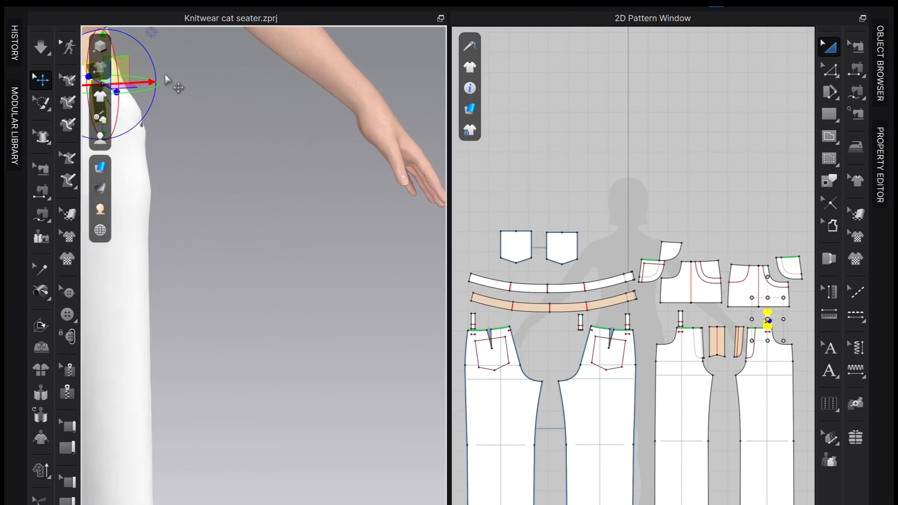
{"action": "middle_click_drag", "start_coordinate": [175, 85], "coordinate": [406, 159]}
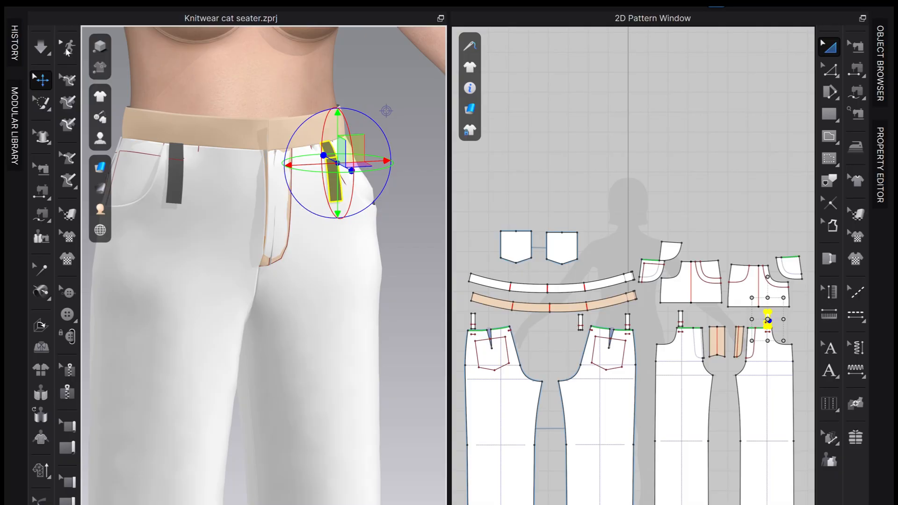
Run the simulation to settle the superimposed belt loops on the trousers, and stop it once they hang in place.
{"action": "left_click", "coordinate": [40, 47]}
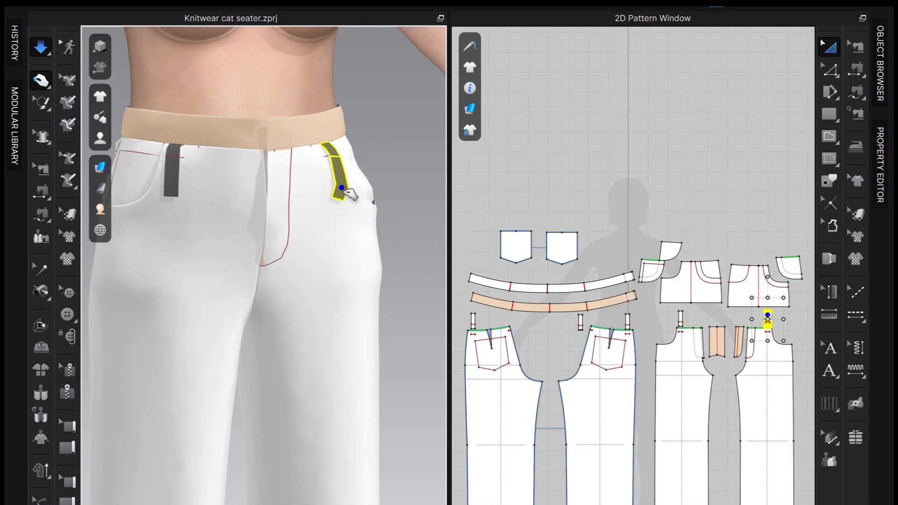
{"action": "mouse_move", "coordinate": [99, 138]}
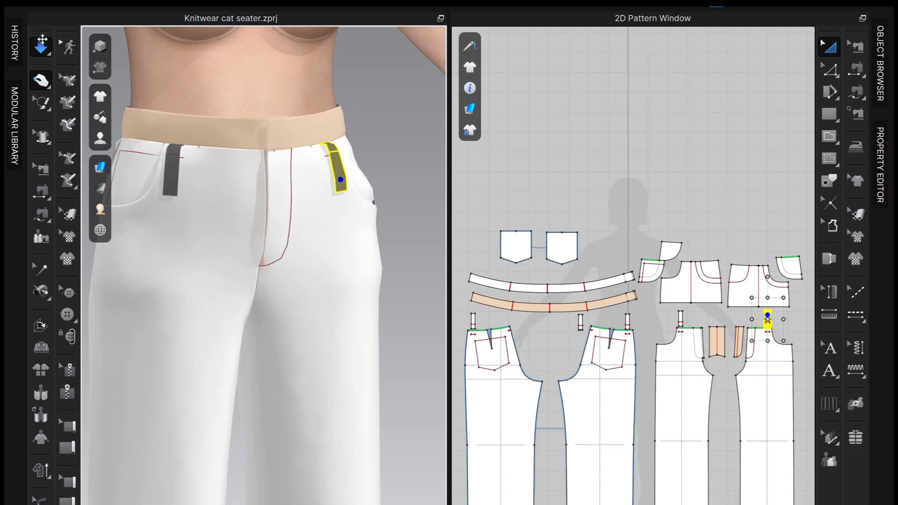
{"action": "key", "text": "space"}
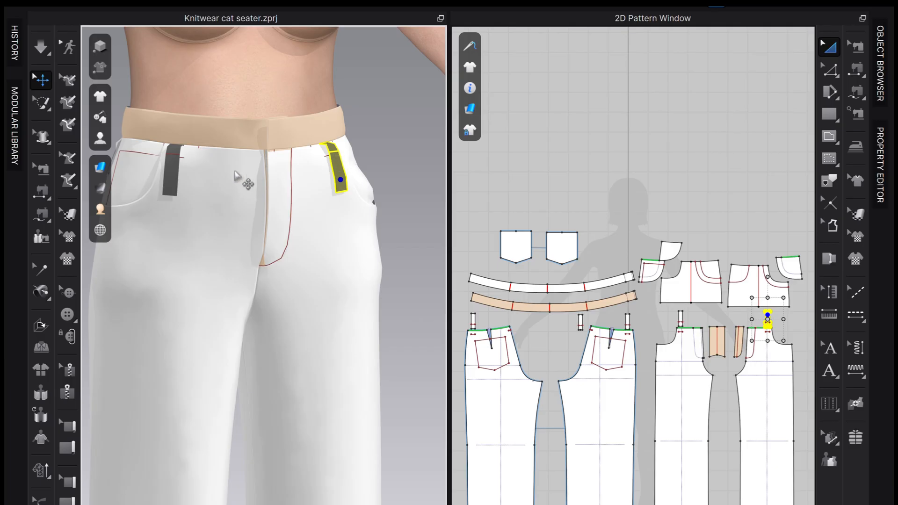
{"action": "scroll", "coordinate": [499, 299], "scroll_direction": "up", "scroll_amount": 5}
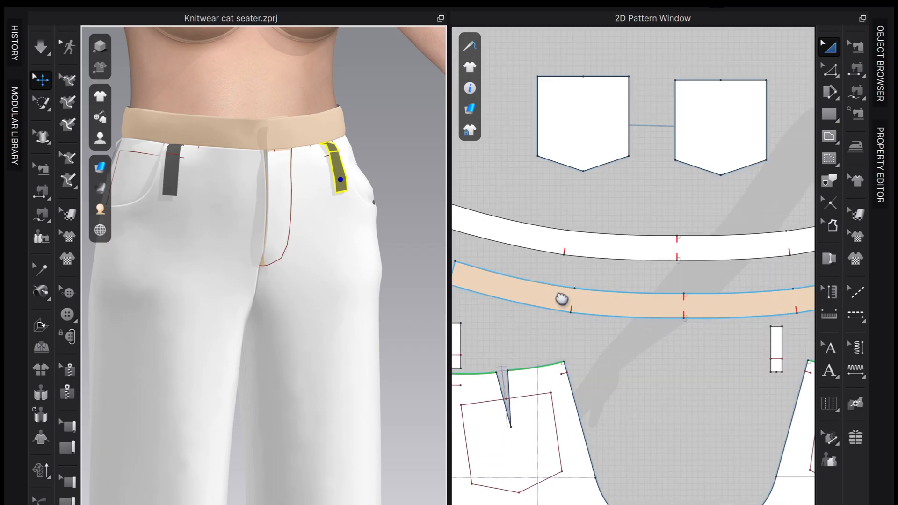
Sew the internal line of the side belt loop above the left back panel to the matching internal line on that panel.
{"action": "middle_click_drag", "start_coordinate": [561, 299], "coordinate": [715, 113]}
{"action": "key", "text": "n"}
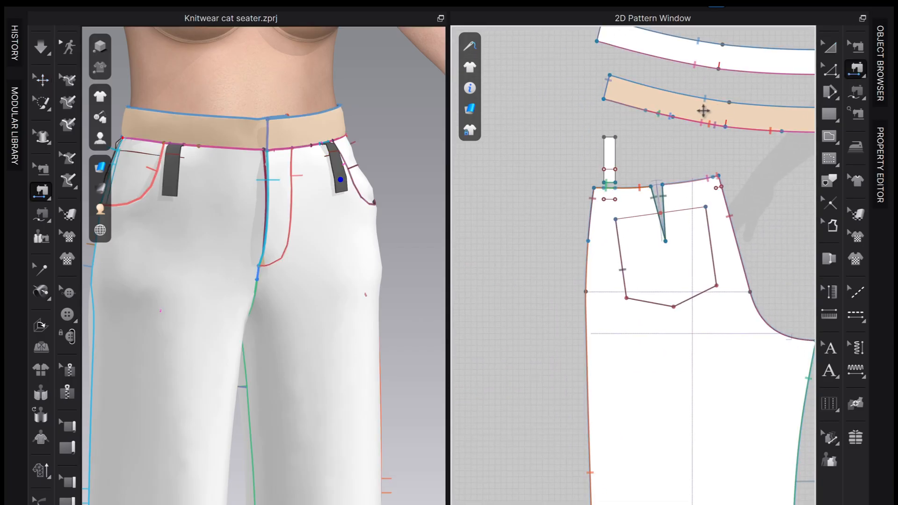
{"action": "scroll", "coordinate": [608, 188], "scroll_direction": "up", "scroll_amount": 2}
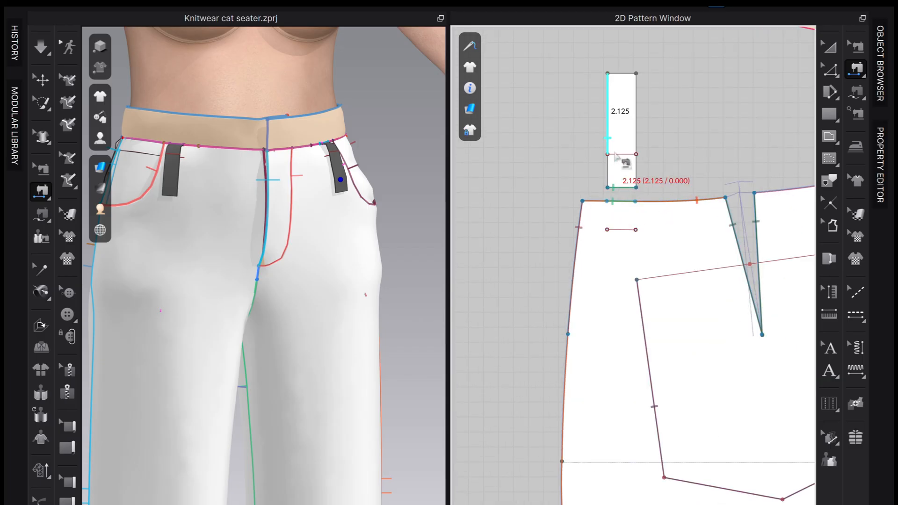
{"action": "left_click", "coordinate": [618, 176]}
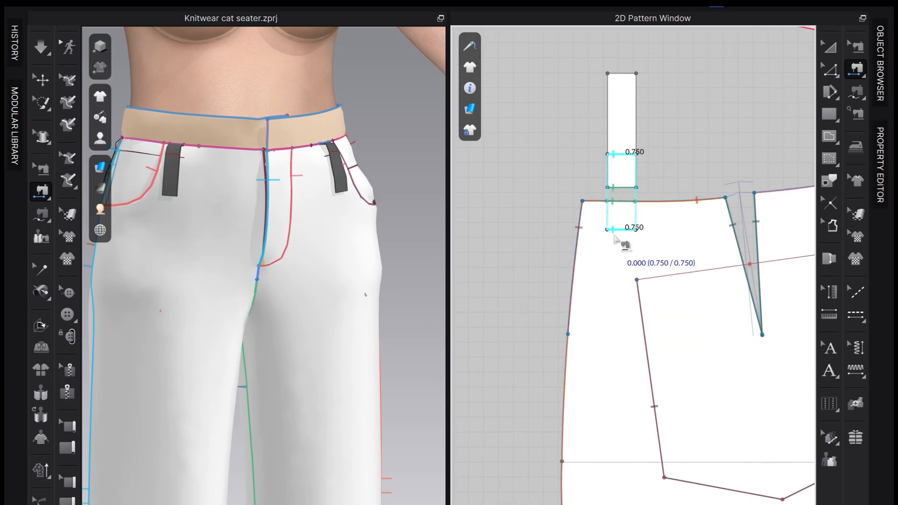
{"action": "left_click", "coordinate": [614, 235]}
Sew the right back panel's side belt loop to the panel along their matching internal lines.
{"action": "scroll", "coordinate": [545, 255], "scroll_direction": "down", "scroll_amount": 4}
{"action": "scroll", "coordinate": [563, 224], "scroll_direction": "down", "scroll_amount": 4}
{"action": "scroll", "coordinate": [733, 215], "scroll_direction": "up", "scroll_amount": 6}
{"action": "scroll", "coordinate": [640, 245], "scroll_direction": "down", "scroll_amount": 3}
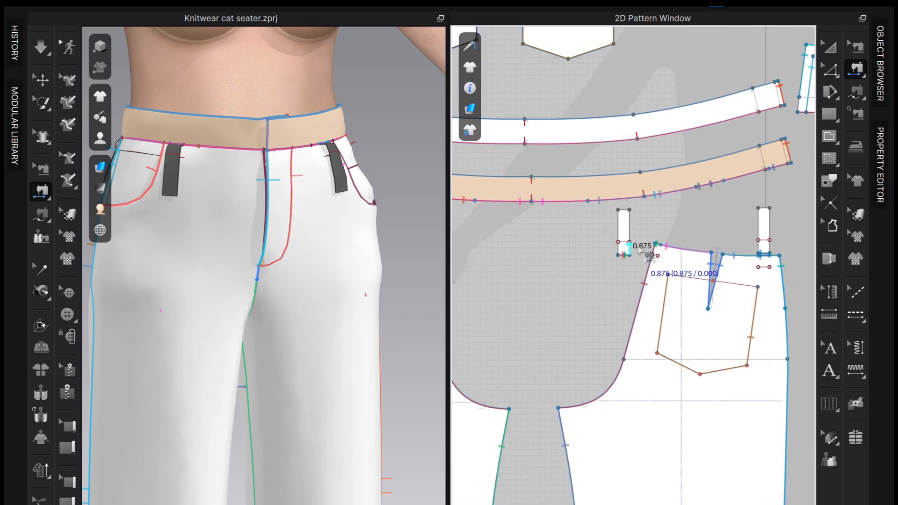
{"action": "scroll", "coordinate": [640, 249], "scroll_direction": "down", "scroll_amount": 2}
{"action": "scroll", "coordinate": [787, 213], "scroll_direction": "up", "scroll_amount": 4}
{"action": "left_click", "coordinate": [754, 281]}
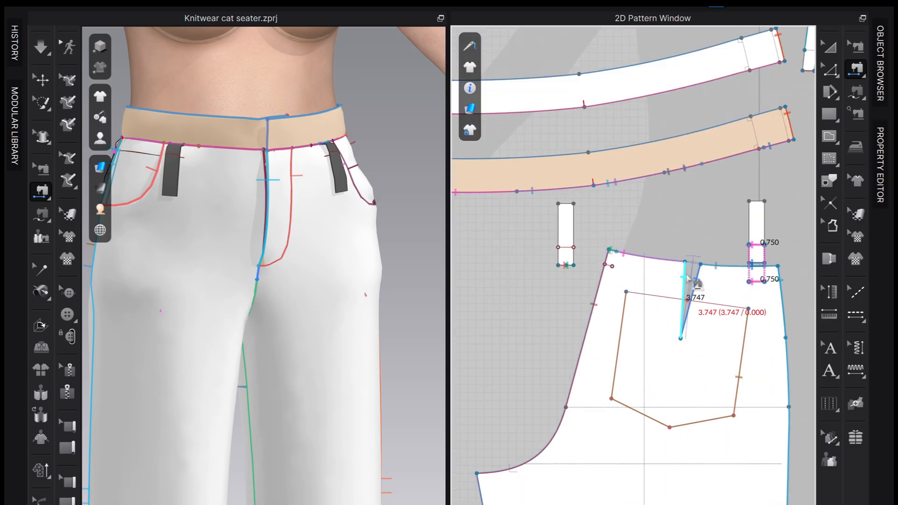
Sew the internal line of the belt loop above the nearer front panel to the matching line below that panel's waist edge.
{"action": "scroll", "coordinate": [696, 283], "scroll_direction": "down", "scroll_amount": 4}
{"action": "scroll", "coordinate": [779, 266], "scroll_direction": "up", "scroll_amount": 4}
{"action": "left_click", "coordinate": [646, 161]}
{"action": "left_click", "coordinate": [681, 280]}
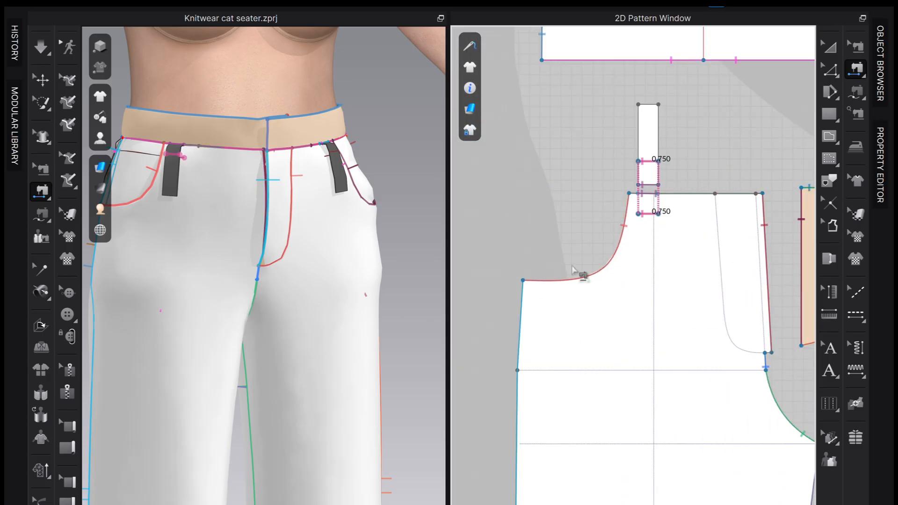
Sew the belt loop of the front panel with the red fly line to the panel along their internal lines.
{"action": "scroll", "coordinate": [680, 279], "scroll_direction": "down", "scroll_amount": 4}
{"action": "scroll", "coordinate": [766, 248], "scroll_direction": "up", "scroll_amount": 4}
{"action": "left_click", "coordinate": [766, 244]}
{"action": "left_click", "coordinate": [761, 295]}
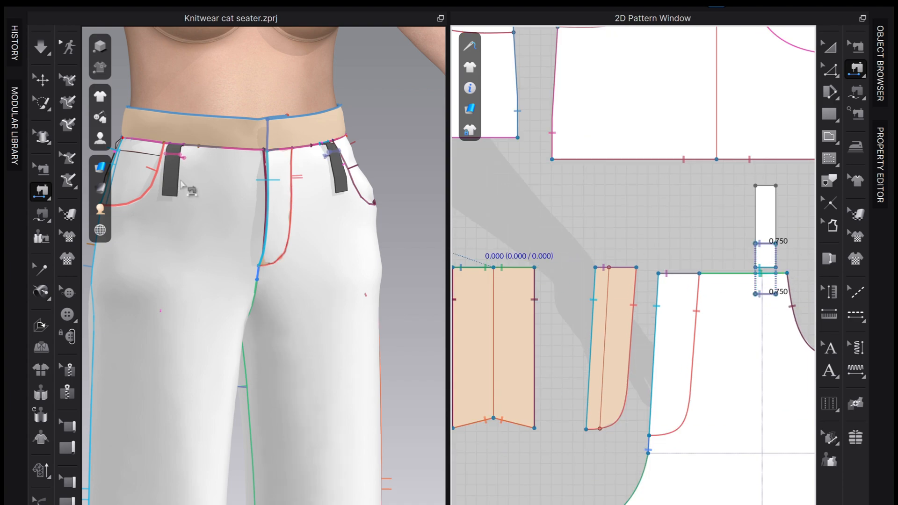
Split the center back belt loop's internal line into two lines at a 50% ratio.
{"action": "middle_click_drag", "start_coordinate": [201, 239], "coordinate": [327, 219]}
{"action": "right_click_drag", "start_coordinate": [169, 233], "coordinate": [281, 215]}
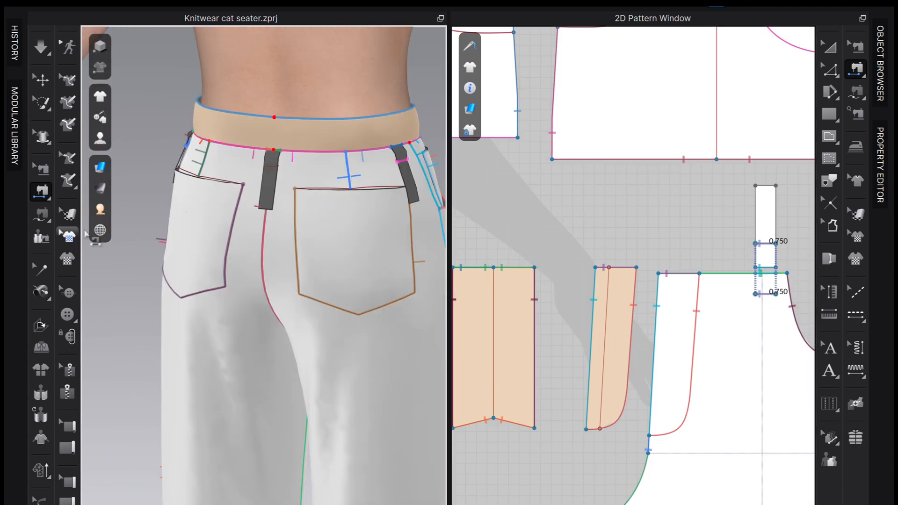
{"action": "scroll", "coordinate": [280, 216], "scroll_direction": "up", "scroll_amount": 10}
{"action": "middle_click_drag", "start_coordinate": [326, 113], "coordinate": [280, 408]}
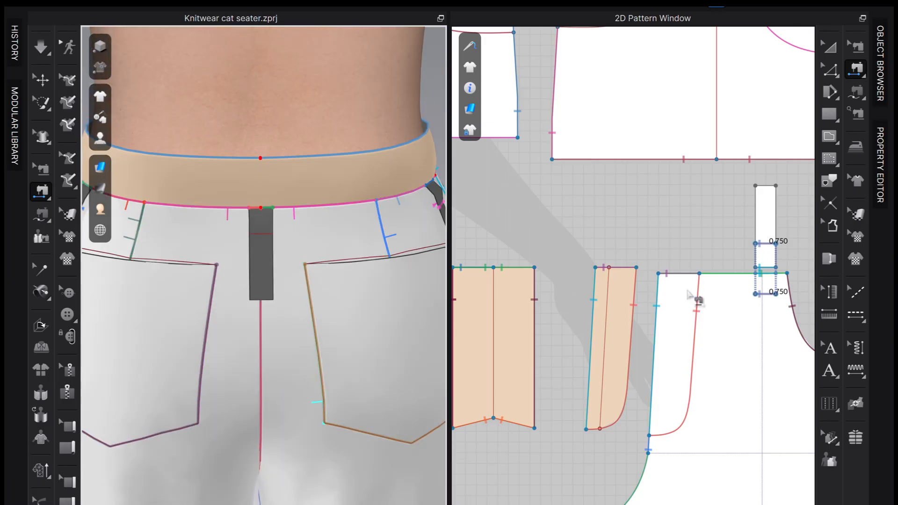
{"action": "scroll", "coordinate": [695, 281], "scroll_direction": "down", "scroll_amount": 6}
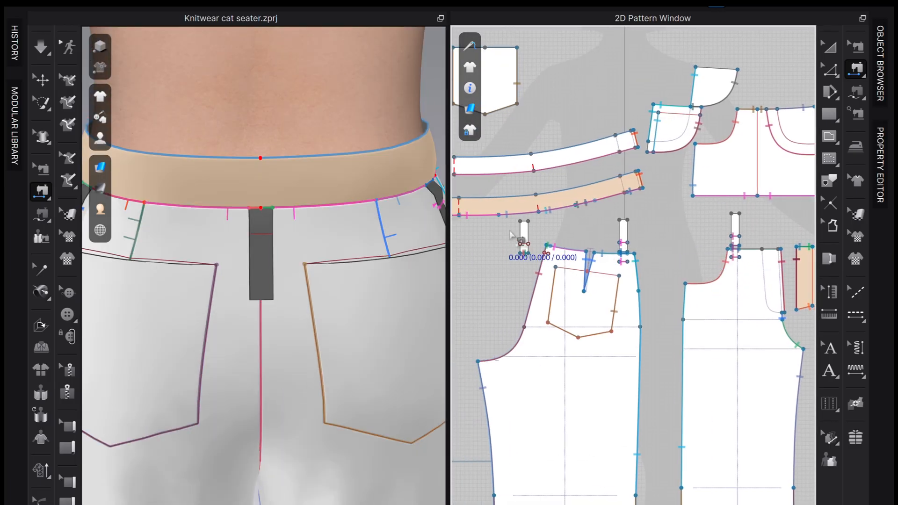
{"action": "scroll", "coordinate": [529, 248], "scroll_direction": "up", "scroll_amount": 5}
{"action": "key", "text": "z"}
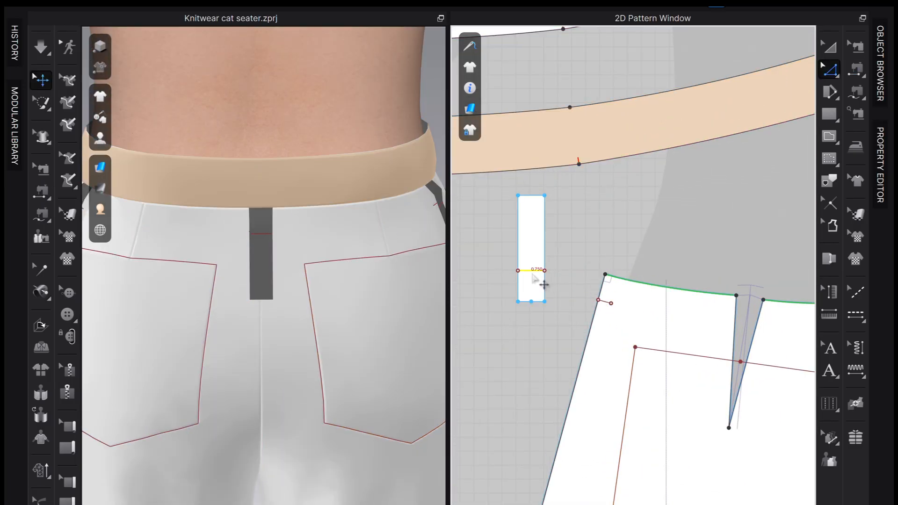
{"action": "right_click", "coordinate": [532, 271]}
{"action": "left_click", "coordinate": [557, 76]}
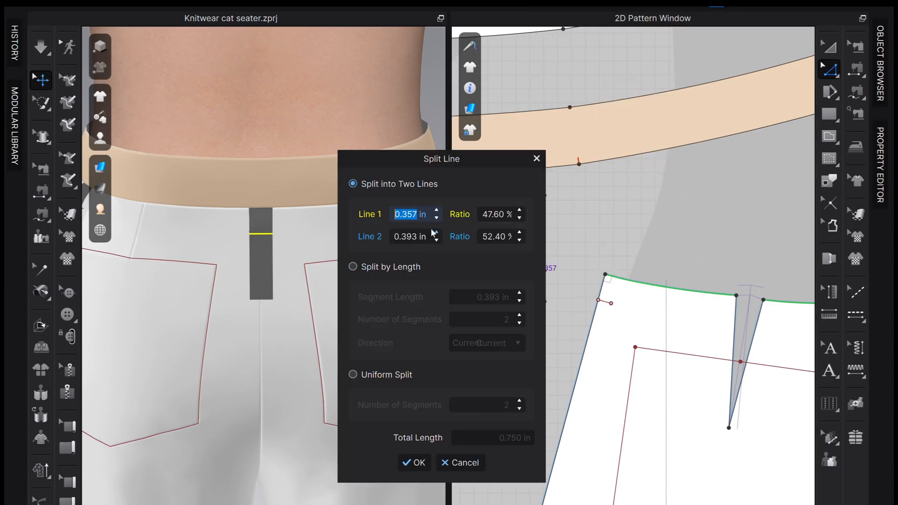
{"action": "double_click", "coordinate": [495, 214]}
{"action": "type", "text": "50"}
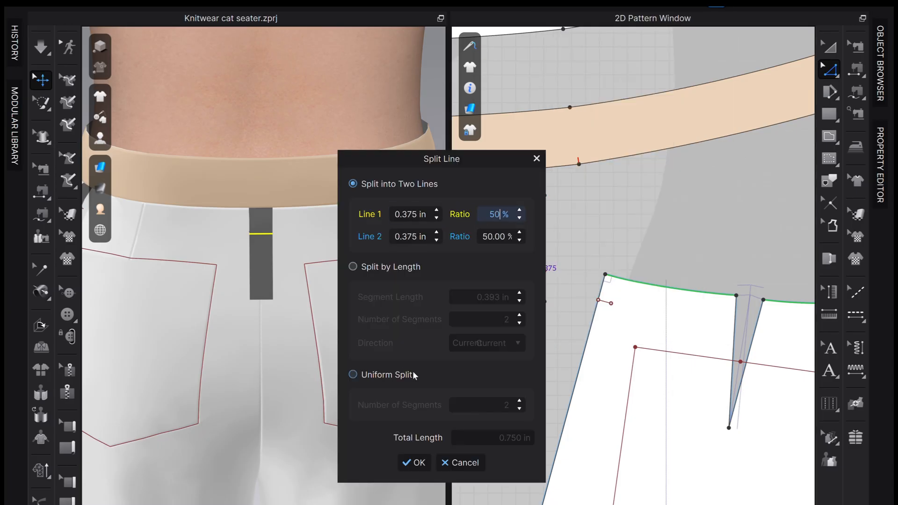
{"action": "key", "text": "Return"}
{"action": "right_click", "coordinate": [531, 273]}
{"action": "left_click", "coordinate": [576, 360]}
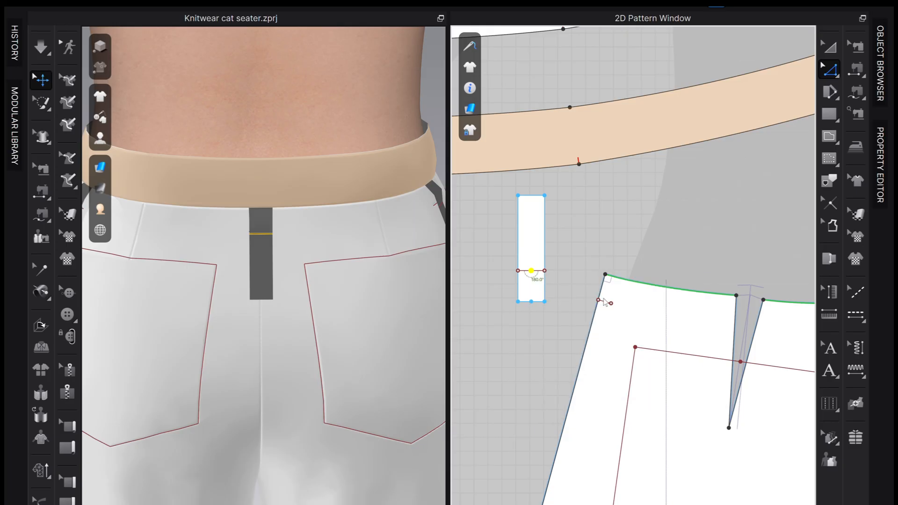
{"action": "left_click", "coordinate": [601, 296]}
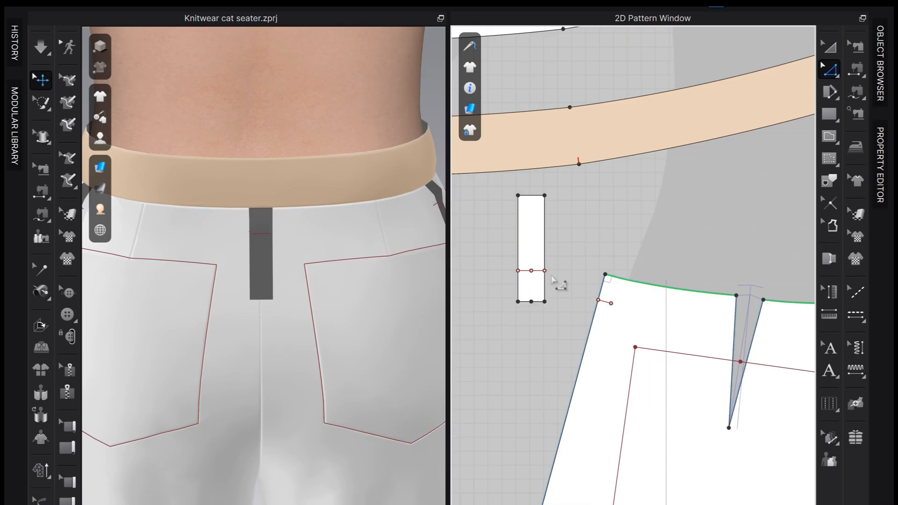
Sew the two halves of the center back belt loop's internal line to the short internal lines at both back panels' center seams.
{"action": "key", "text": "n"}
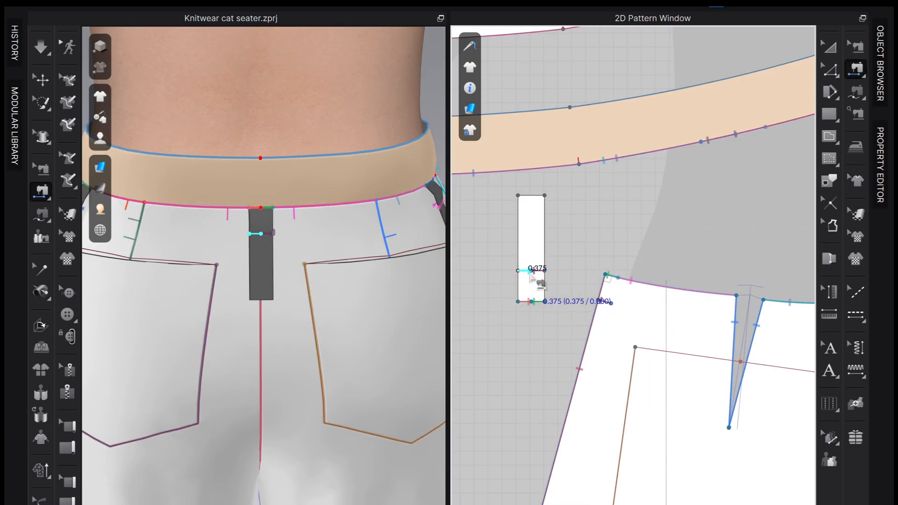
{"action": "left_click", "coordinate": [530, 274]}
{"action": "scroll", "coordinate": [533, 280], "scroll_direction": "down", "scroll_amount": 5}
{"action": "scroll", "coordinate": [545, 294], "scroll_direction": "up", "scroll_amount": 6}
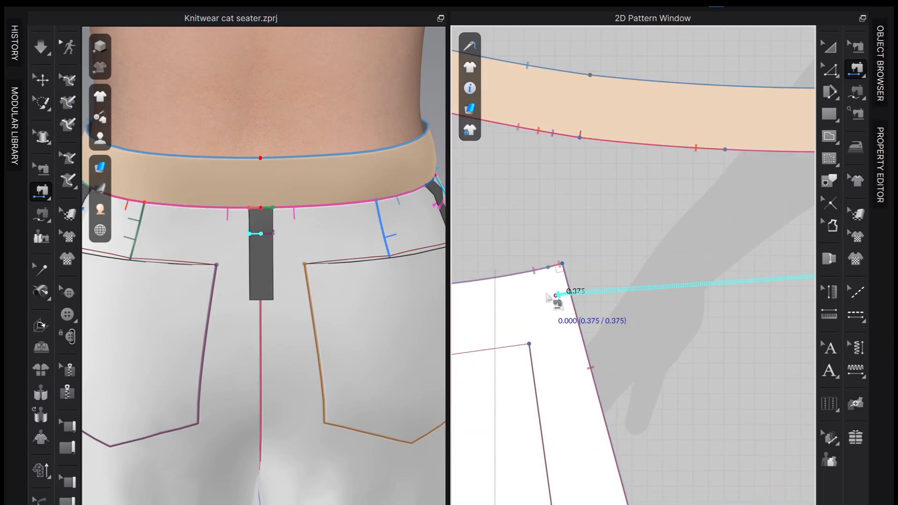
{"action": "scroll", "coordinate": [548, 298], "scroll_direction": "up", "scroll_amount": 5}
{"action": "left_click", "coordinate": [590, 280]}
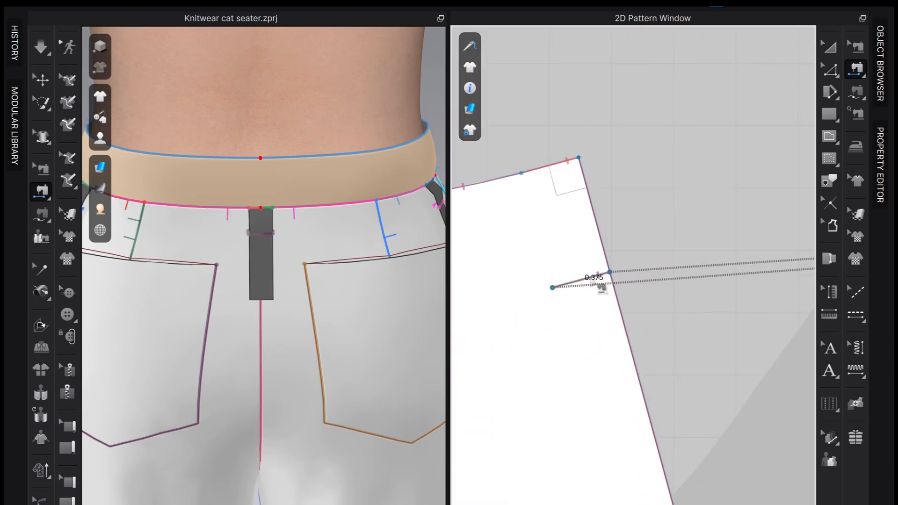
Run the simulation with the new belt loop seams and examine the back belt loops' shape in 3D.
{"action": "left_click", "coordinate": [39, 48]}
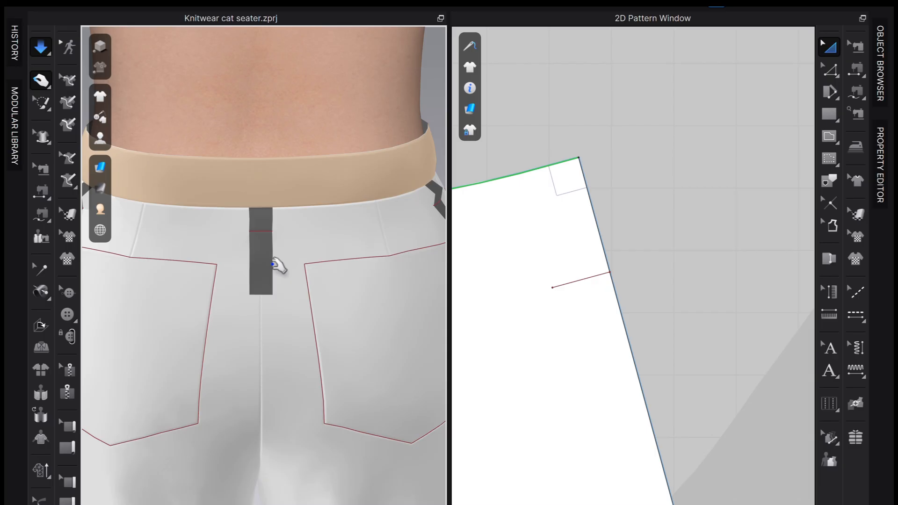
{"action": "right_click_drag", "start_coordinate": [273, 264], "coordinate": [291, 258]}
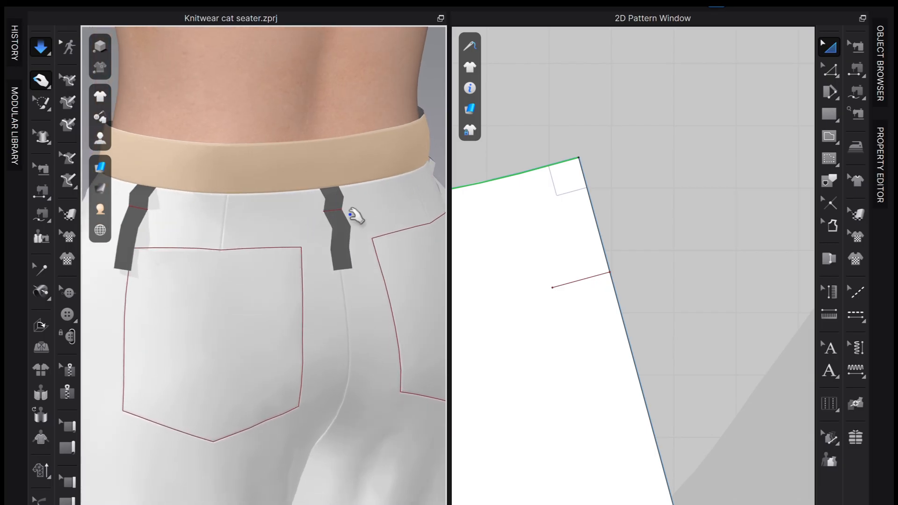
{"action": "scroll", "coordinate": [299, 243], "scroll_direction": "up", "scroll_amount": 2}
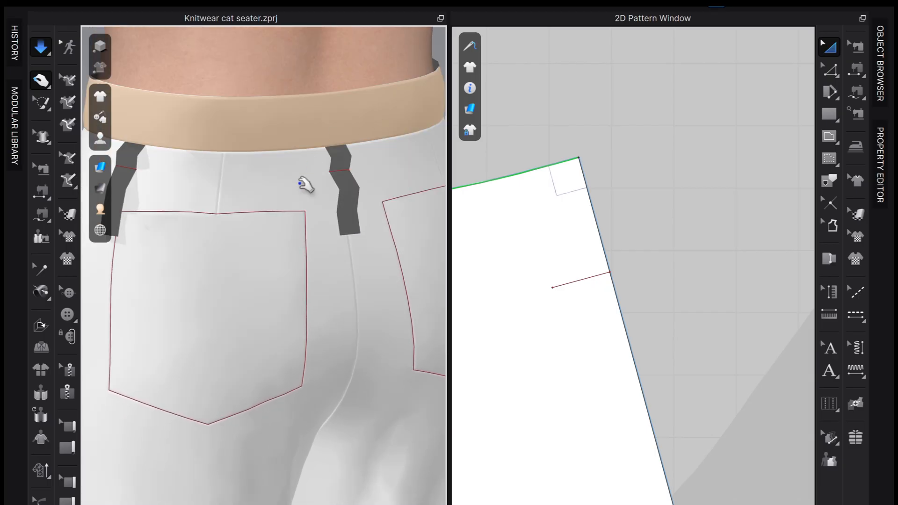
{"action": "right_click_drag", "start_coordinate": [300, 183], "coordinate": [309, 180]}
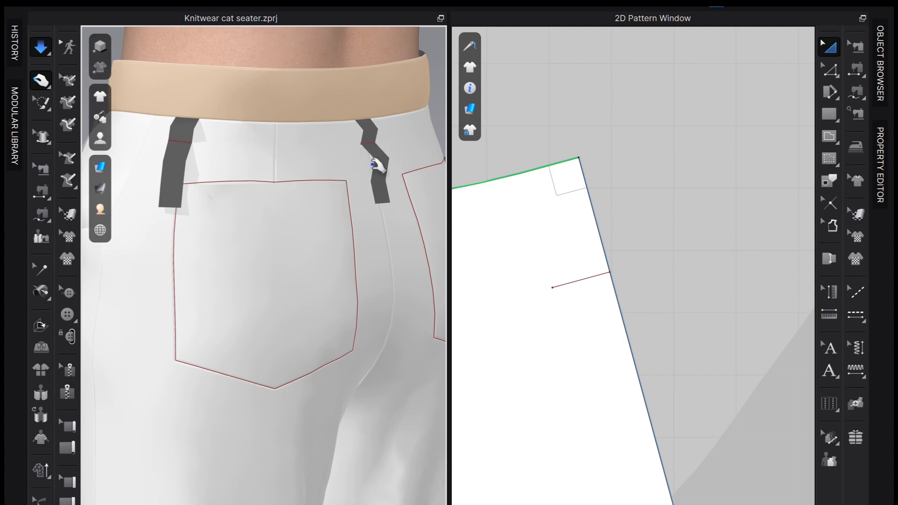
{"action": "scroll", "coordinate": [368, 158], "scroll_direction": "up", "scroll_amount": 2}
{"action": "scroll", "coordinate": [285, 281], "scroll_direction": "down", "scroll_amount": 3}
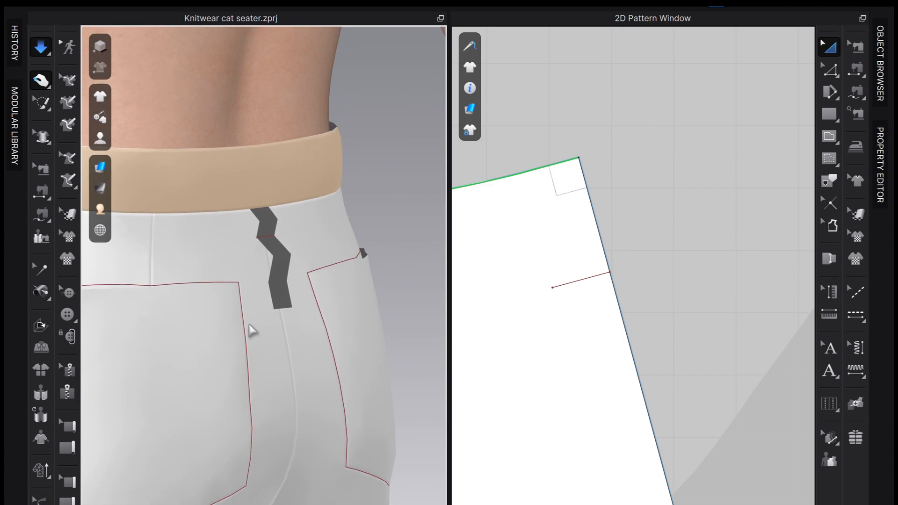
{"action": "scroll", "coordinate": [262, 215], "scroll_direction": "up", "scroll_amount": 2}
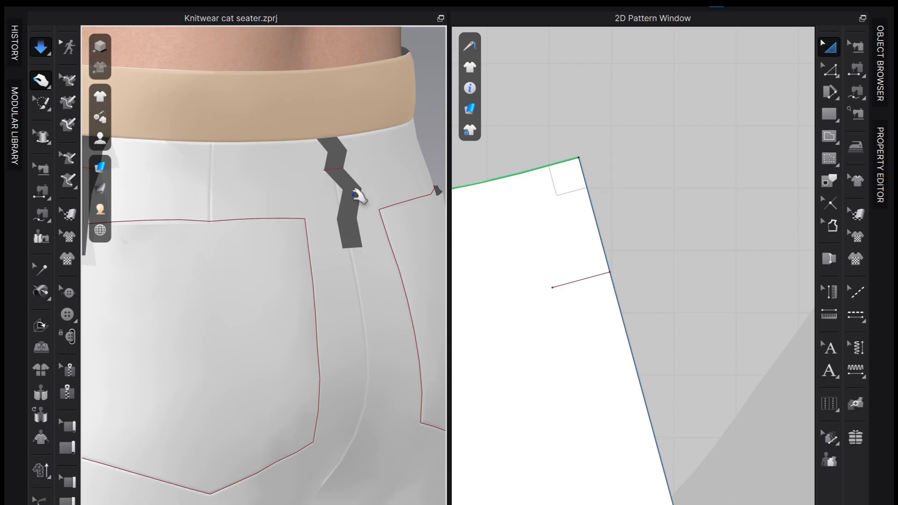
Inspect the belt loops' mesh in wireframe and set the garment rendering to Thick Textured Surface with the wireframe hidden.
{"action": "mouse_move", "coordinate": [109, 169]}
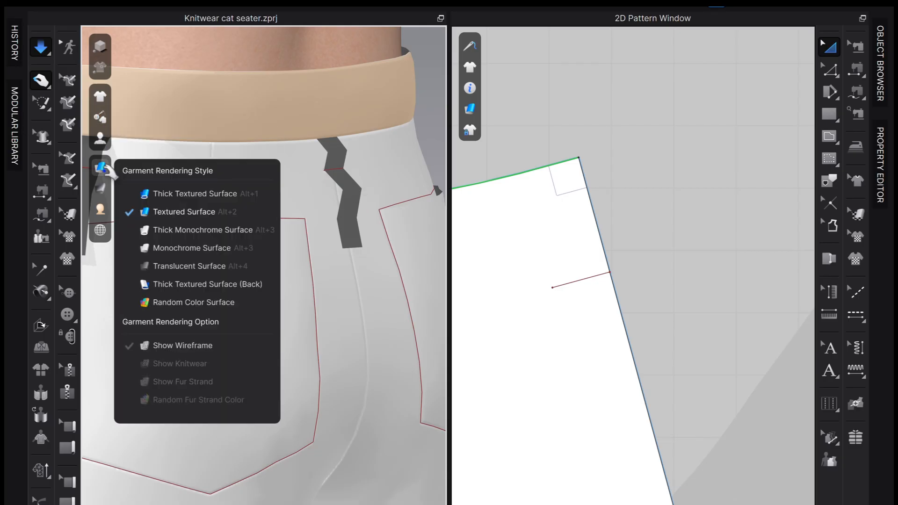
{"action": "left_click", "coordinate": [197, 346]}
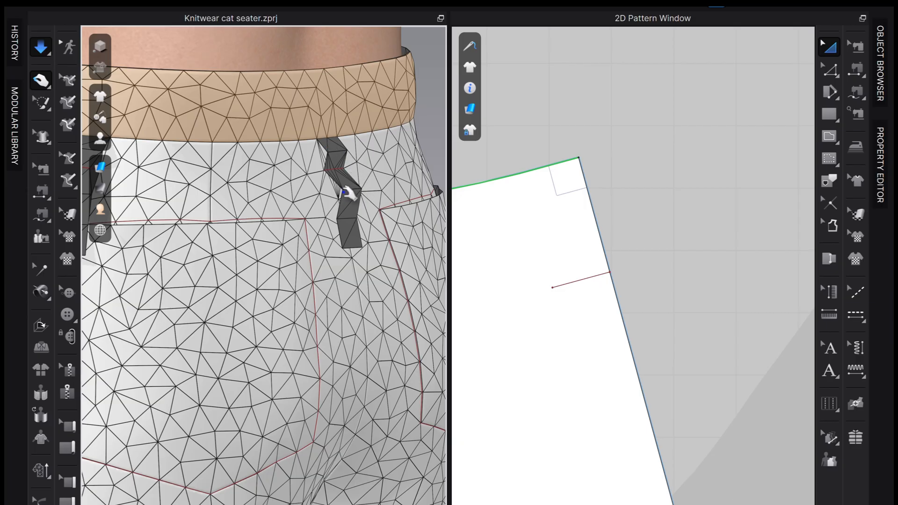
{"action": "mouse_move", "coordinate": [108, 169]}
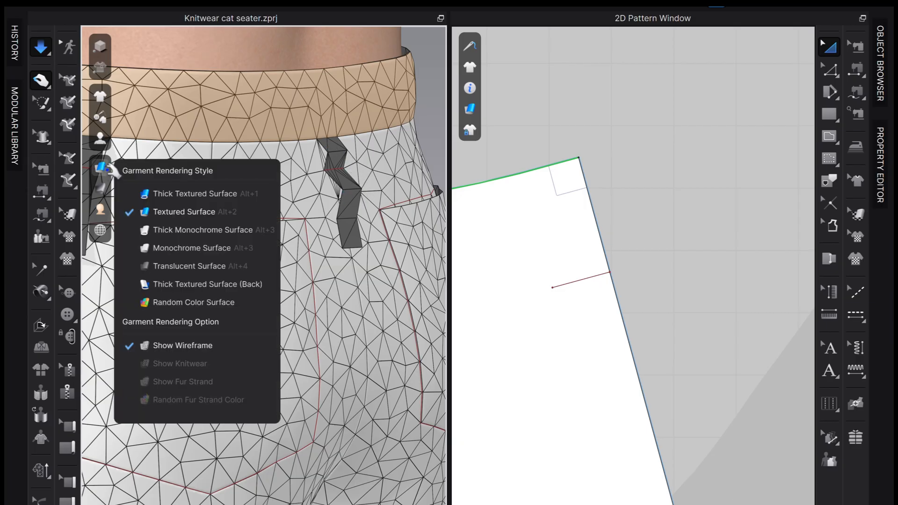
{"action": "left_click", "coordinate": [176, 194]}
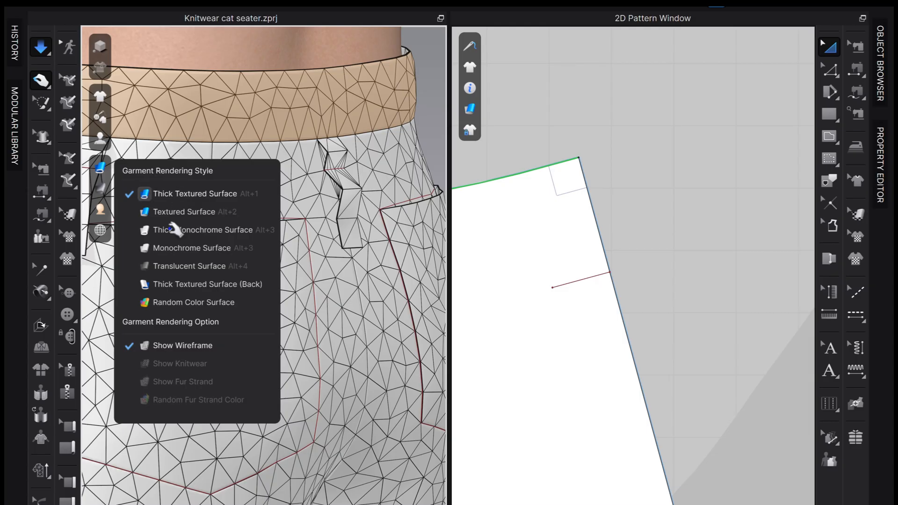
{"action": "left_click", "coordinate": [131, 346]}
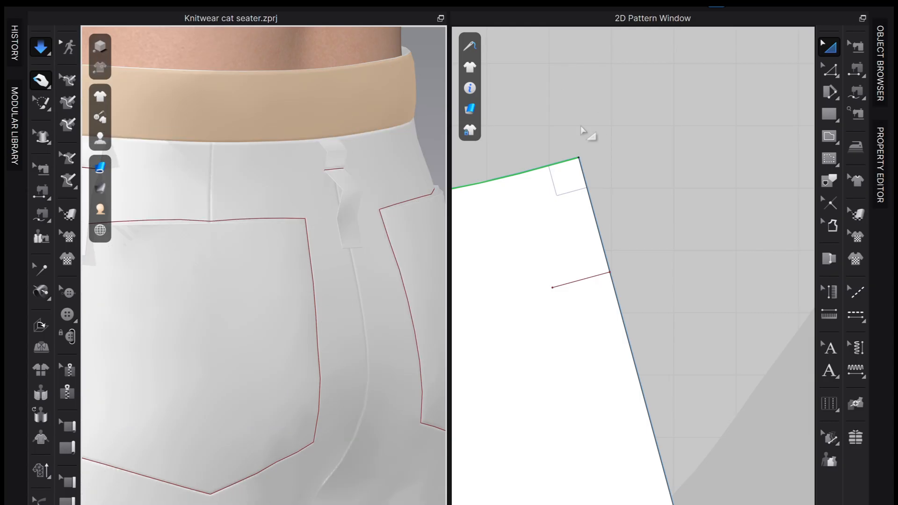
Set the particle distance of the side back belt loop beside the first back panel to 5 mm.
{"action": "scroll", "coordinate": [657, 186], "scroll_direction": "down", "scroll_amount": 3}
{"action": "scroll", "coordinate": [588, 210], "scroll_direction": "down", "scroll_amount": 6}
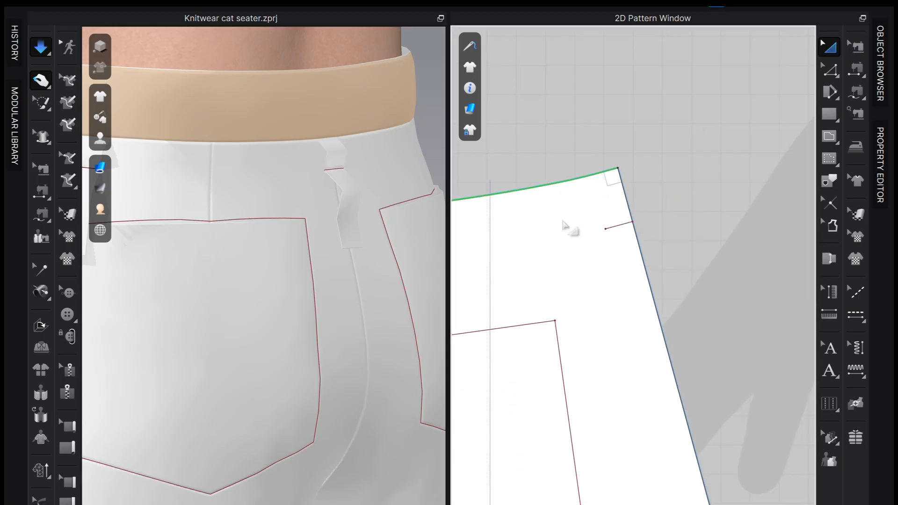
{"action": "scroll", "coordinate": [684, 307], "scroll_direction": "down", "scroll_amount": 1}
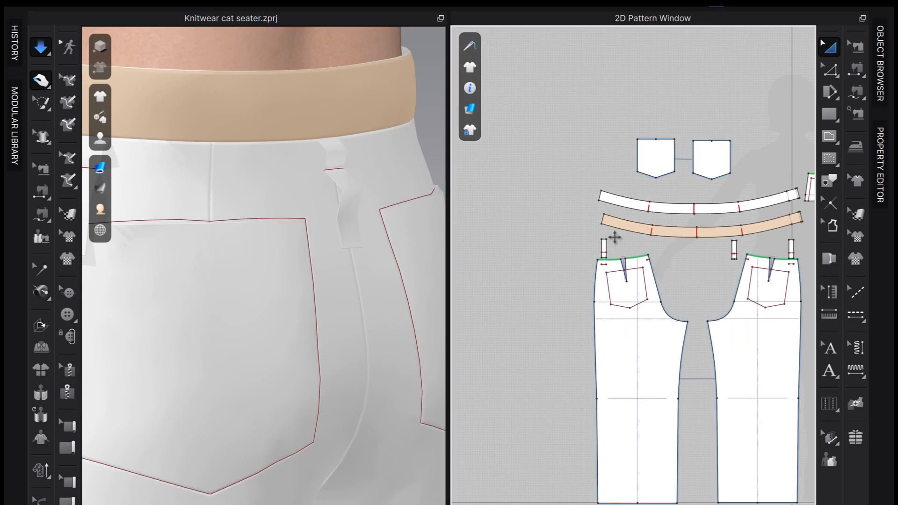
{"action": "left_click", "coordinate": [603, 247]}
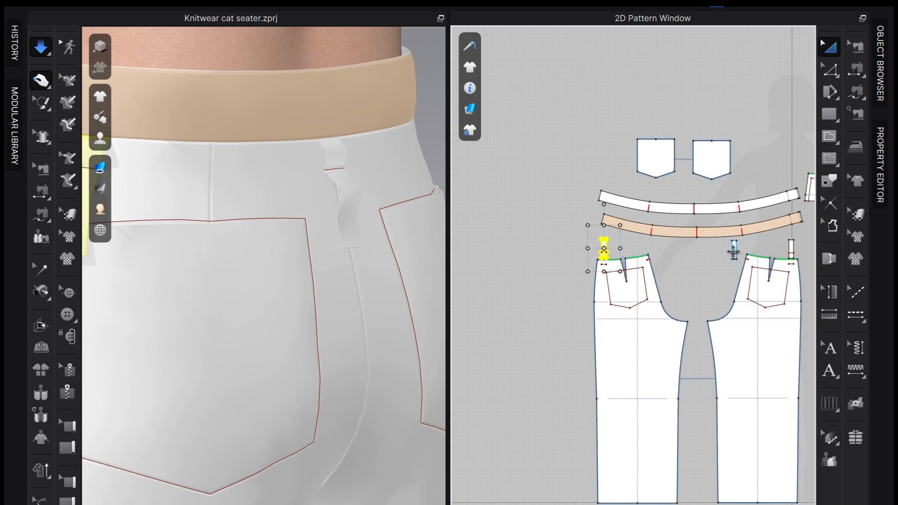
{"action": "left_click", "coordinate": [606, 234]}
{"action": "scroll", "coordinate": [604, 241], "scroll_direction": "up", "scroll_amount": 3}
{"action": "left_click", "coordinate": [590, 238]}
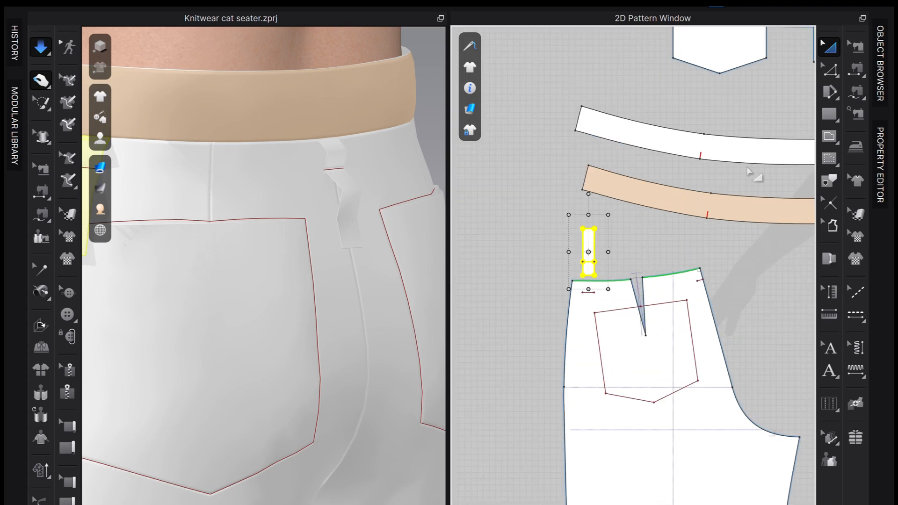
{"action": "left_click", "coordinate": [880, 44]}
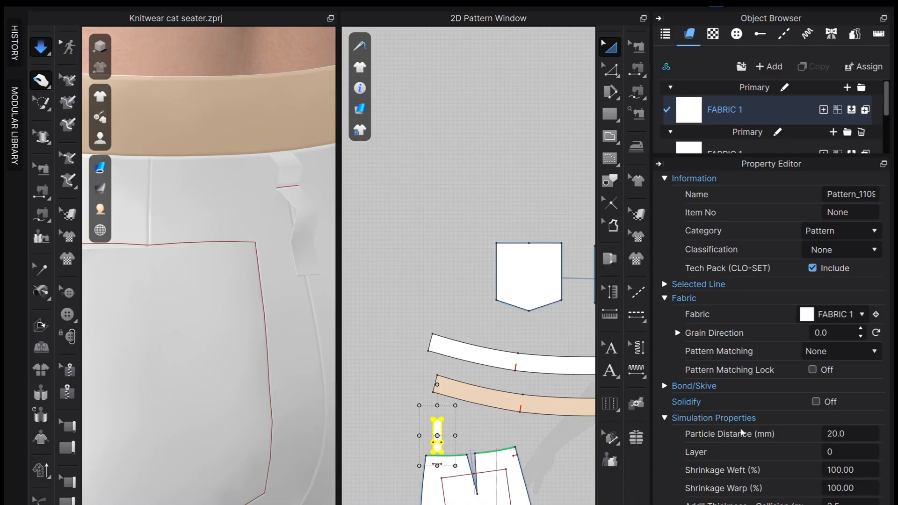
{"action": "left_click", "coordinate": [853, 429]}
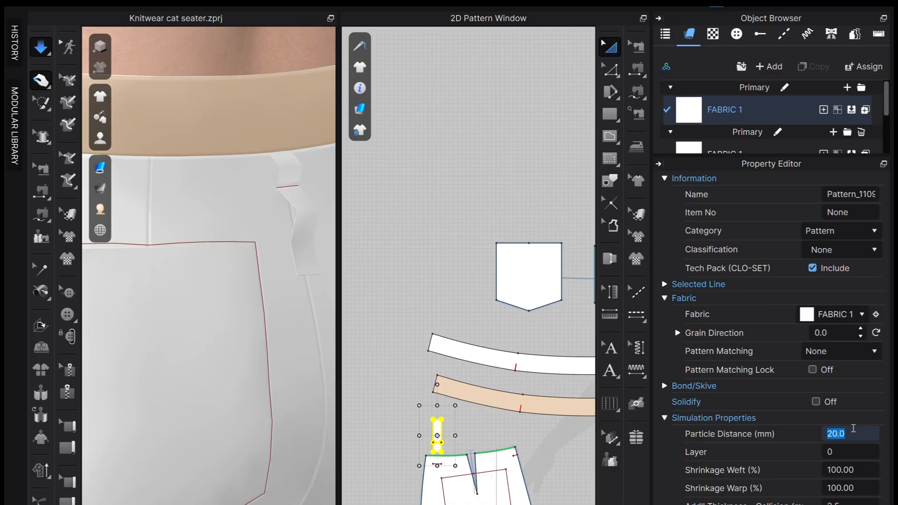
{"action": "type", "text": "5"}
{"action": "key", "text": "Return"}
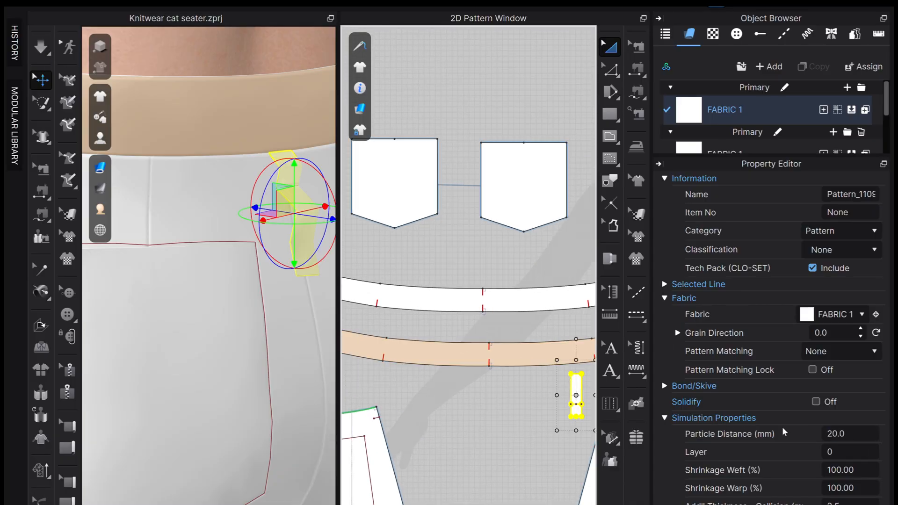
Set the particle distance of the center back belt loop and the remaining side back belt loop to 5 mm.
{"action": "key", "text": "Return"}
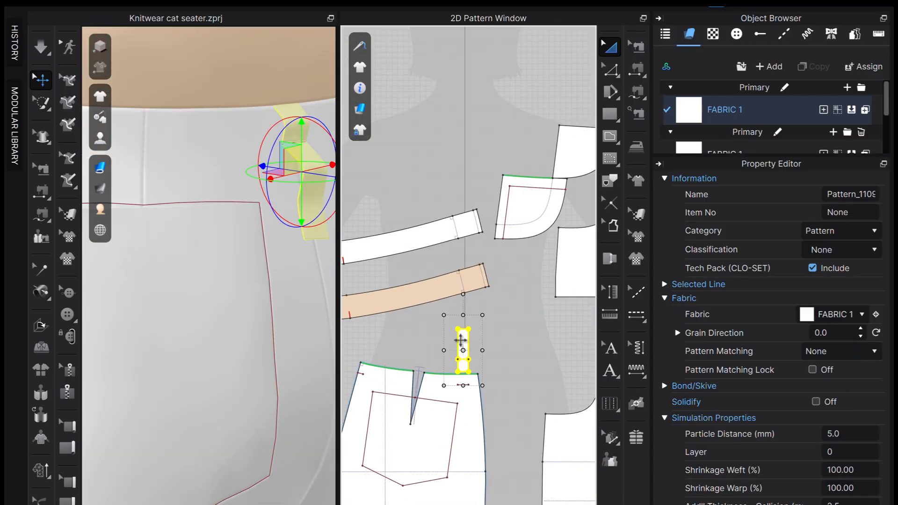
{"action": "type", "text": "5"}
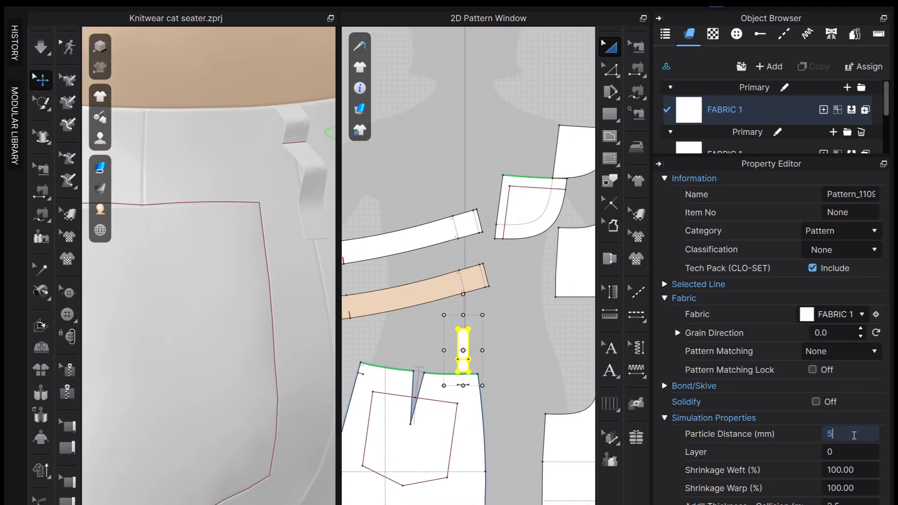
{"action": "key", "text": "Return"}
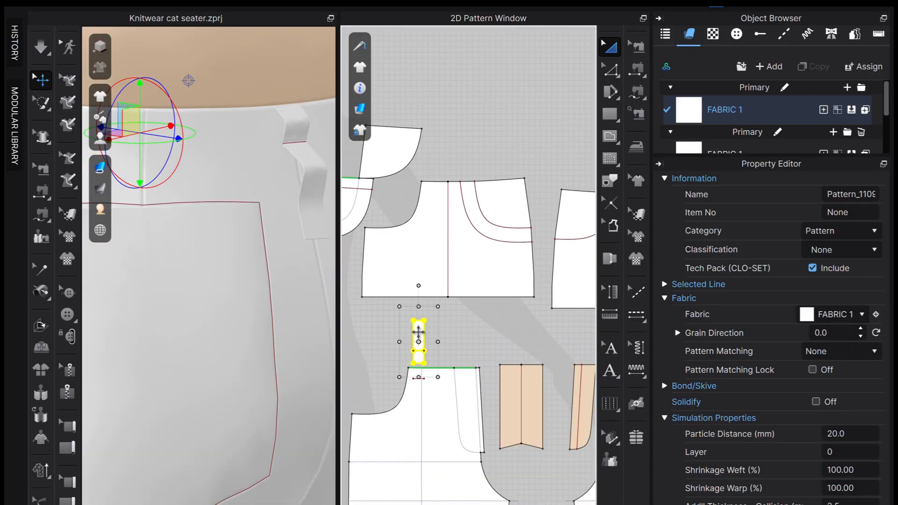
Set the particle distance of both front belt loops to 5 mm and run the simulation with the finer mesh.
{"action": "left_click", "coordinate": [853, 434]}
{"action": "type", "text": "5"}
{"action": "key", "text": "Return"}
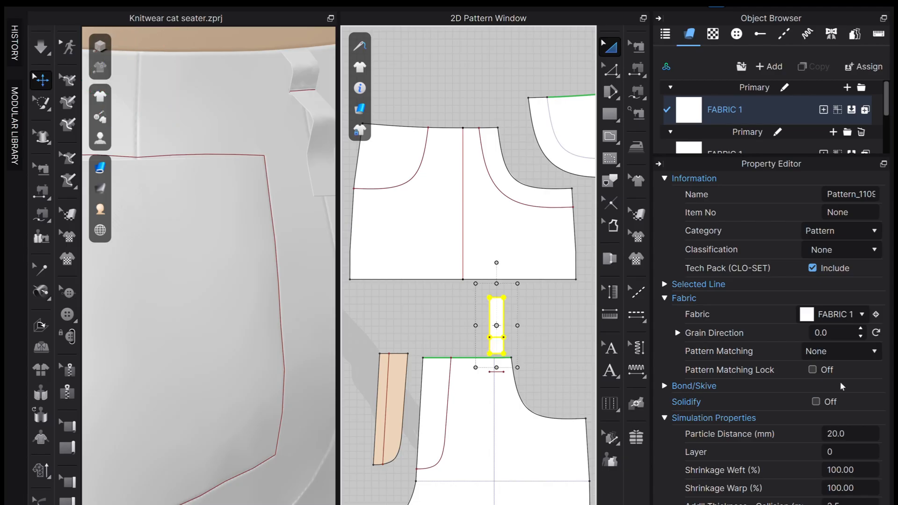
{"action": "left_click", "coordinate": [854, 434]}
{"action": "type", "text": "5"}
{"action": "key", "text": "Return"}
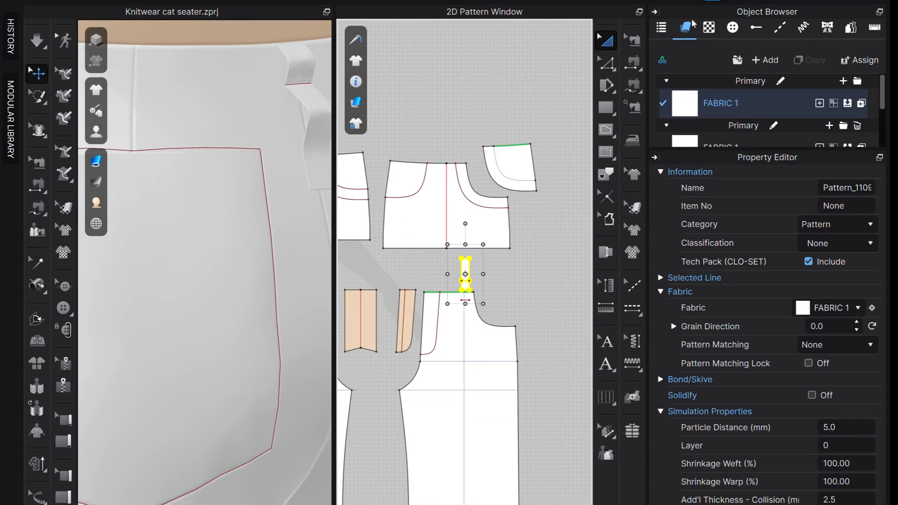
{"action": "left_click", "coordinate": [36, 42]}
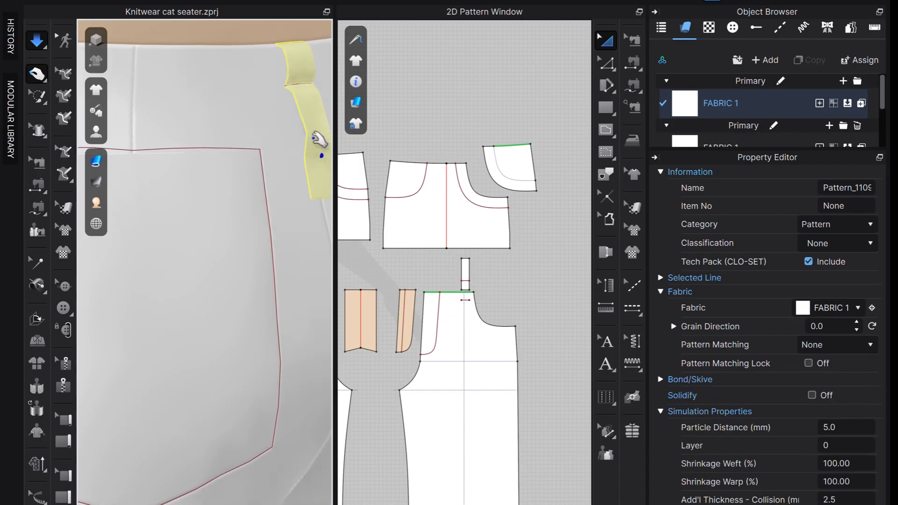
{"action": "scroll", "coordinate": [299, 146], "scroll_direction": "down", "scroll_amount": 2}
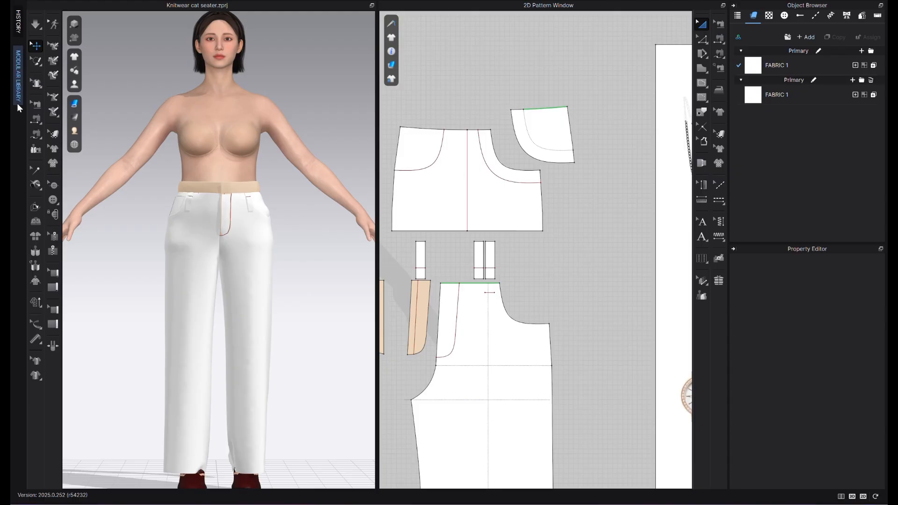
Sew the free lower edge of the front belt loop beside the fly to the waistband's upper edge in 3D.
{"action": "left_click", "coordinate": [36, 136]}
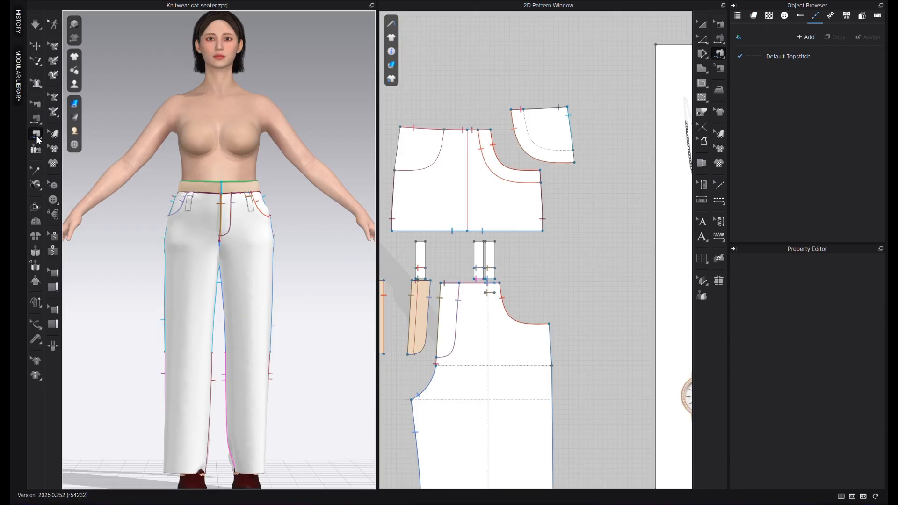
{"action": "scroll", "coordinate": [233, 190], "scroll_direction": "up", "scroll_amount": 4}
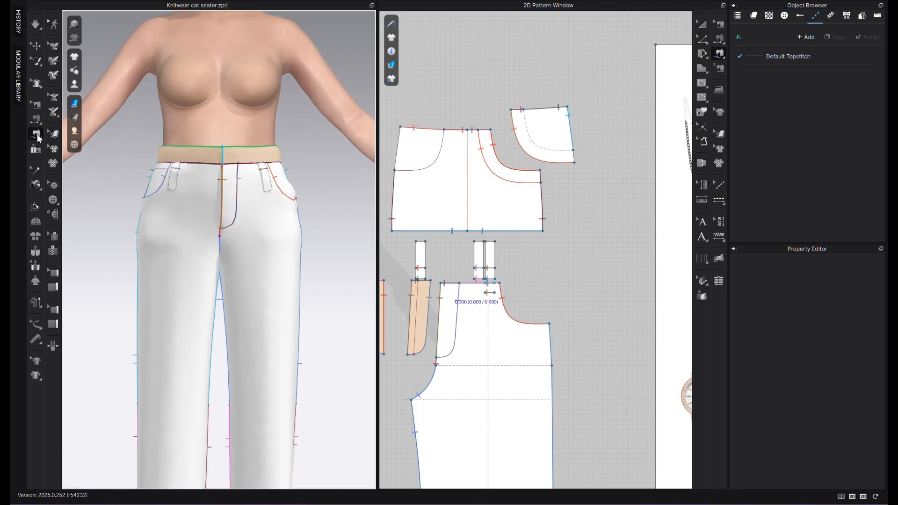
{"action": "scroll", "coordinate": [263, 180], "scroll_direction": "up", "scroll_amount": 3}
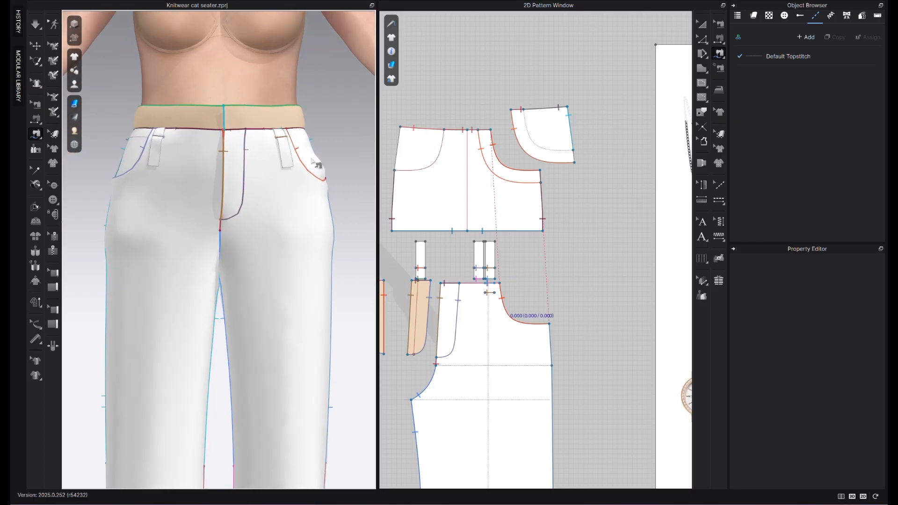
{"action": "scroll", "coordinate": [300, 159], "scroll_direction": "up", "scroll_amount": 3}
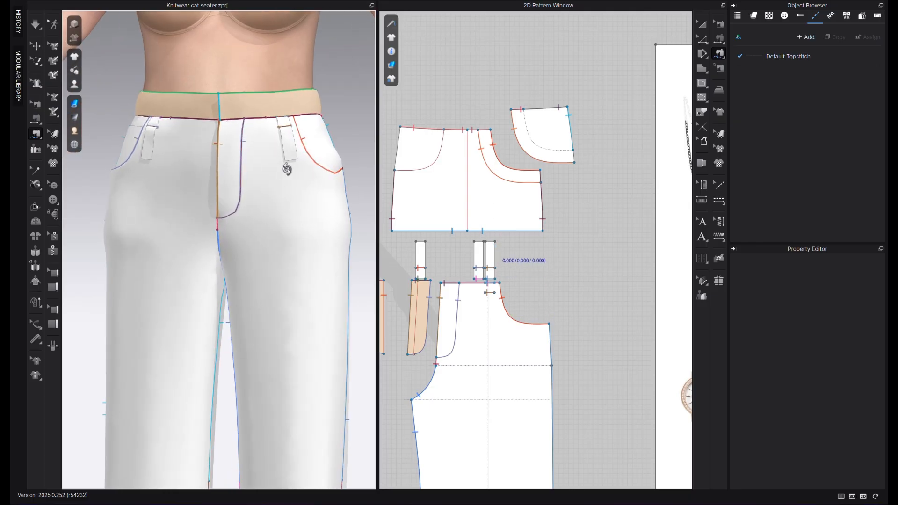
{"action": "scroll", "coordinate": [283, 174], "scroll_direction": "up", "scroll_amount": 4}
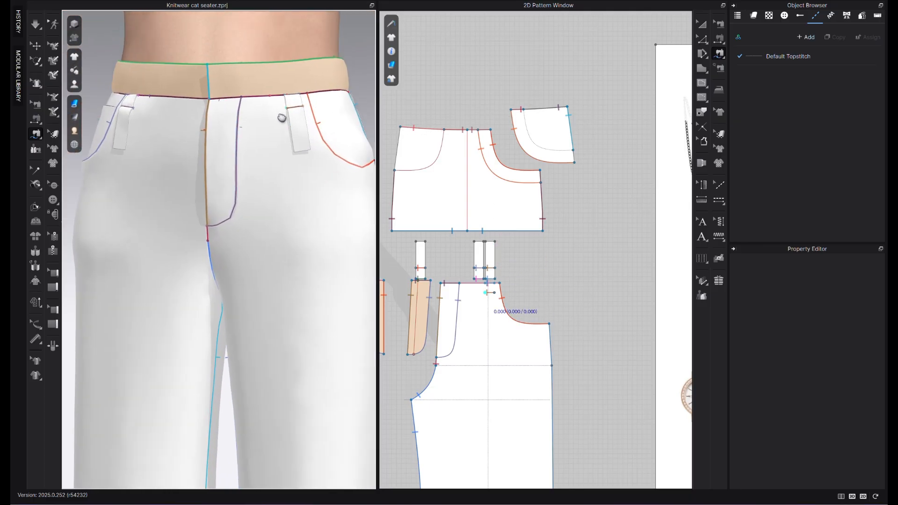
{"action": "scroll", "coordinate": [285, 191], "scroll_direction": "up", "scroll_amount": 5}
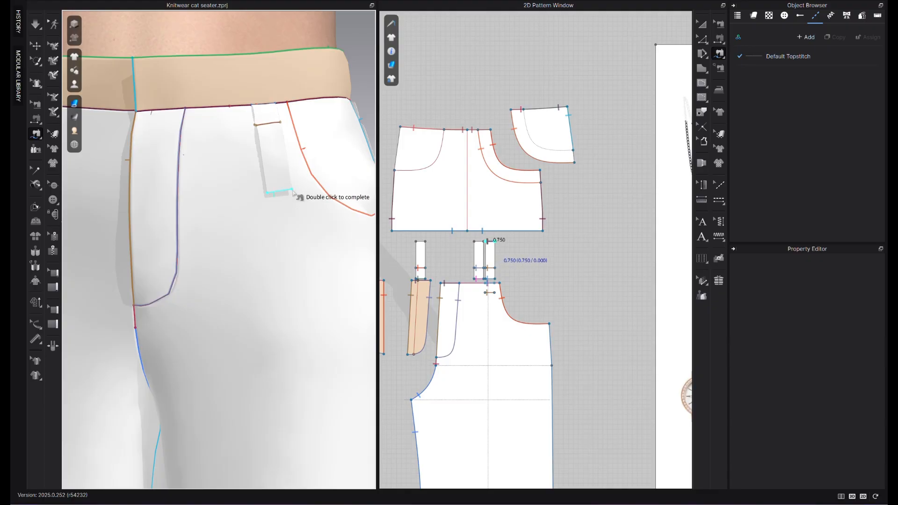
{"action": "scroll", "coordinate": [292, 191], "scroll_direction": "up", "scroll_amount": 2}
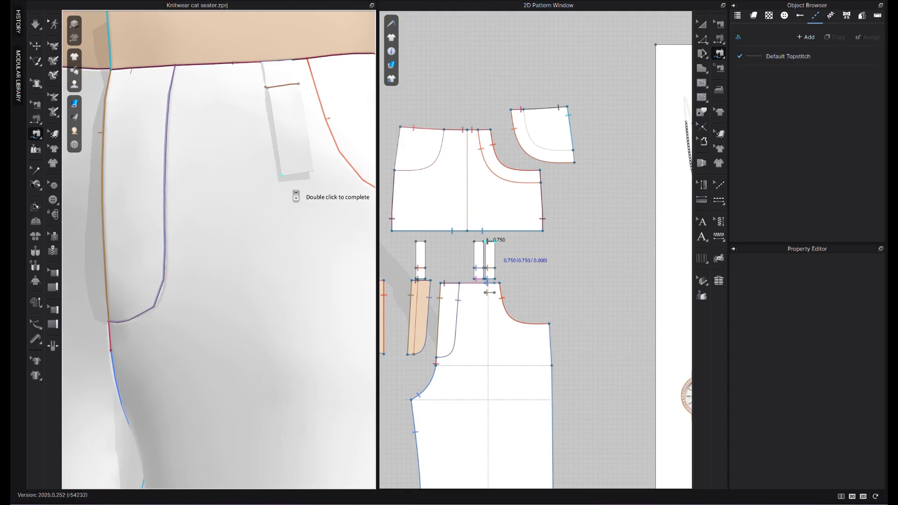
{"action": "scroll", "coordinate": [314, 168], "scroll_direction": "up", "scroll_amount": 3}
{"action": "scroll", "coordinate": [330, 147], "scroll_direction": "down", "scroll_amount": 5}
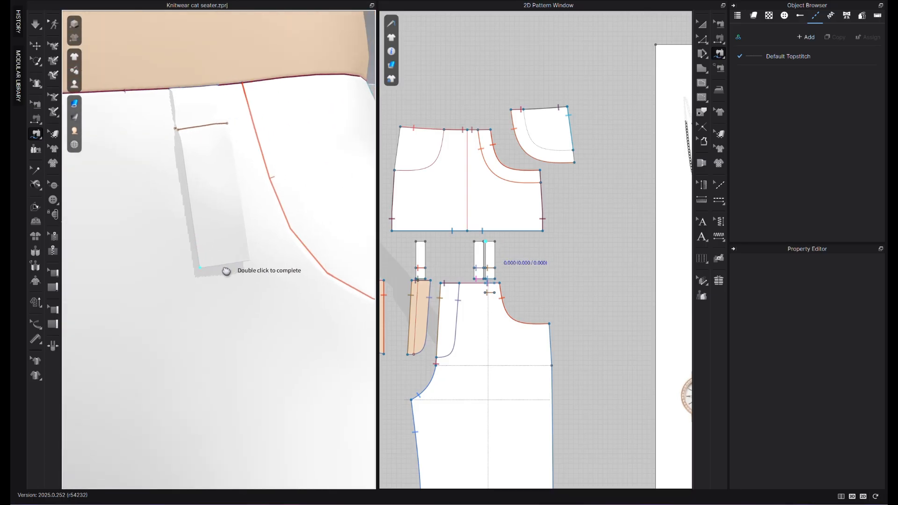
{"action": "left_click", "coordinate": [240, 277]}
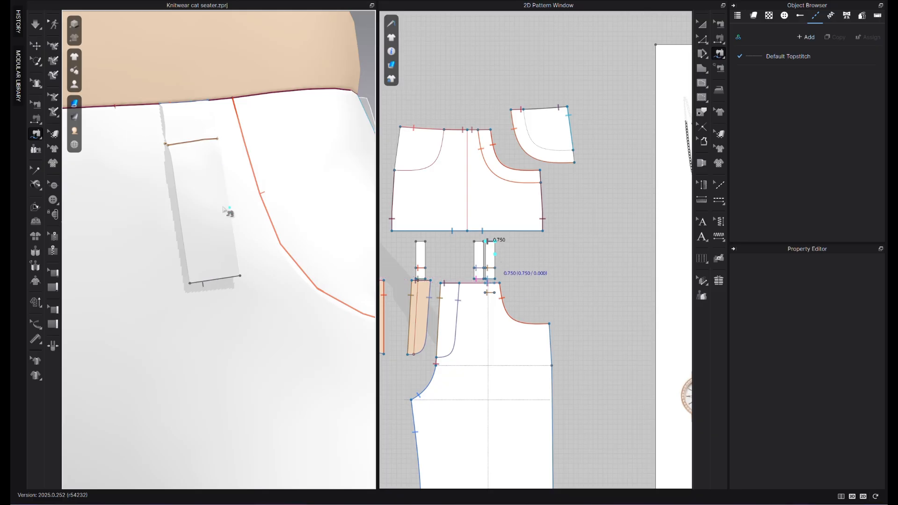
{"action": "middle_click_drag", "start_coordinate": [228, 210], "coordinate": [252, 320]}
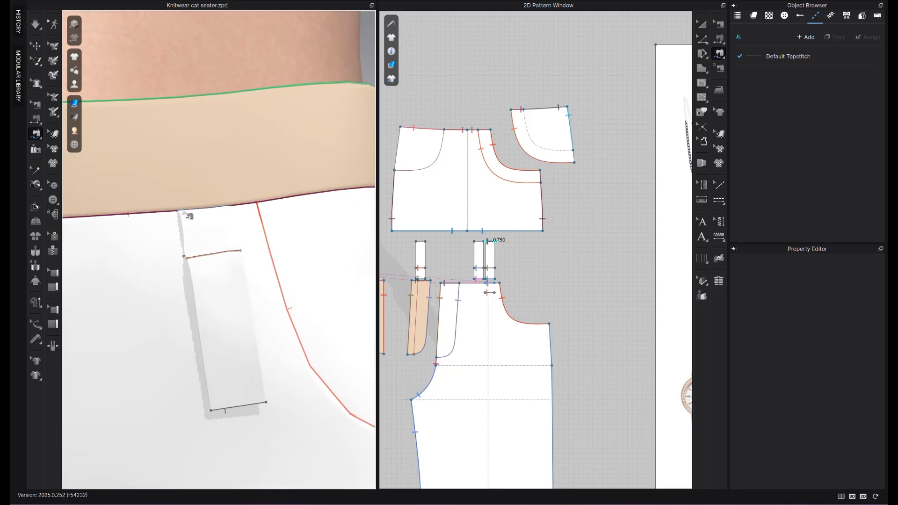
{"action": "left_click", "coordinate": [170, 98]}
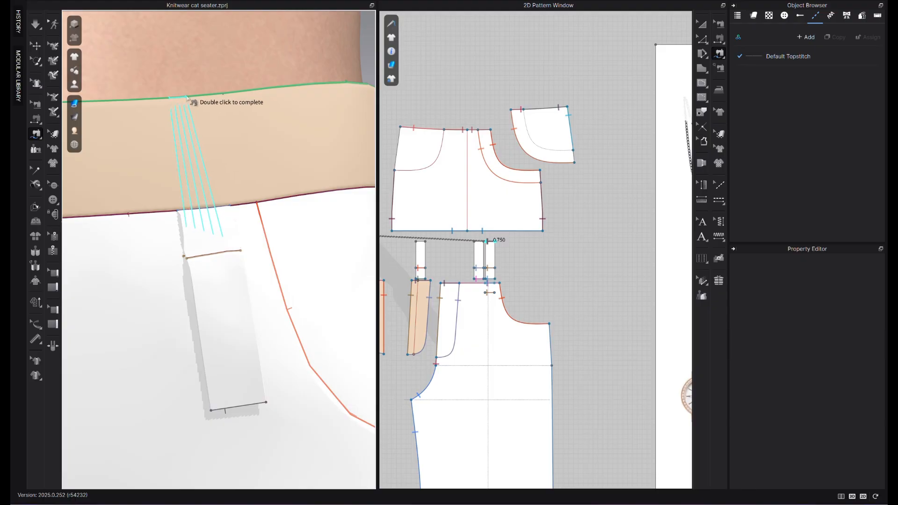
{"action": "double_click", "coordinate": [224, 95]}
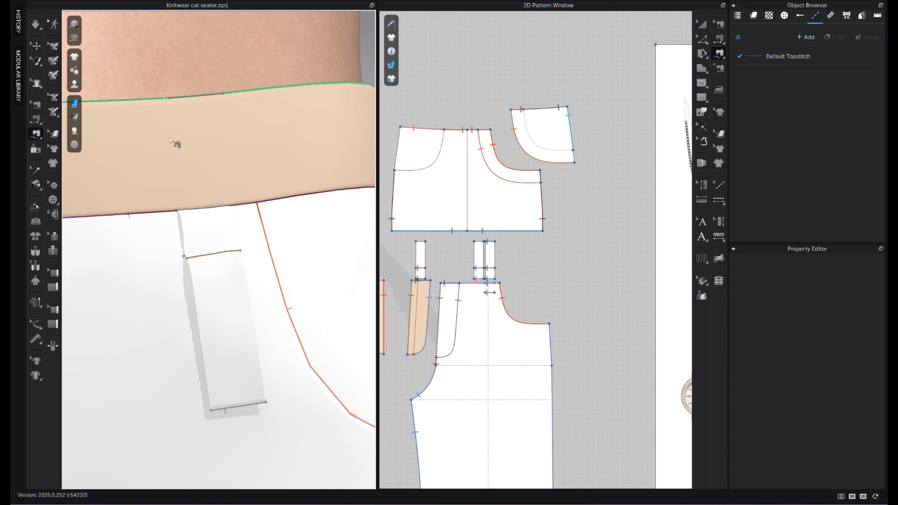
Simulate the front belt loop's new waistband seam, stop the simulation and undo the draped result.
{"action": "left_click", "coordinate": [35, 25]}
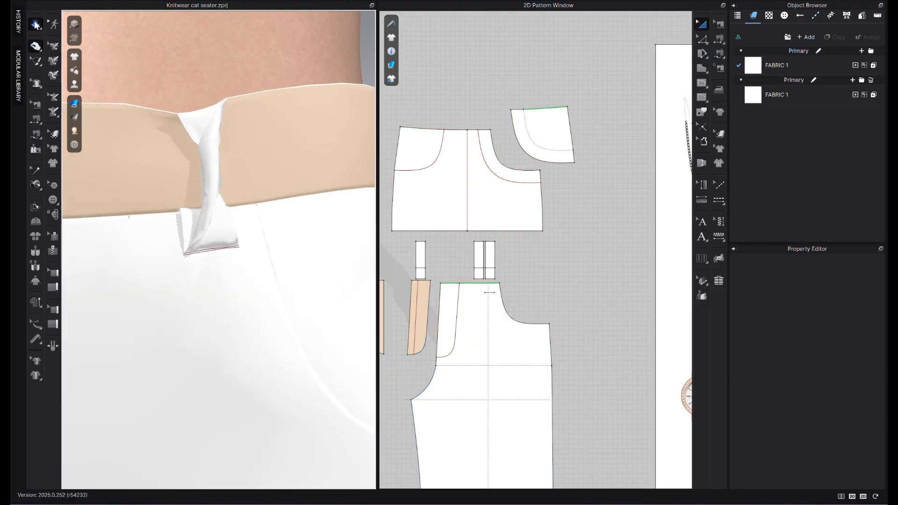
{"action": "left_click", "coordinate": [37, 25]}
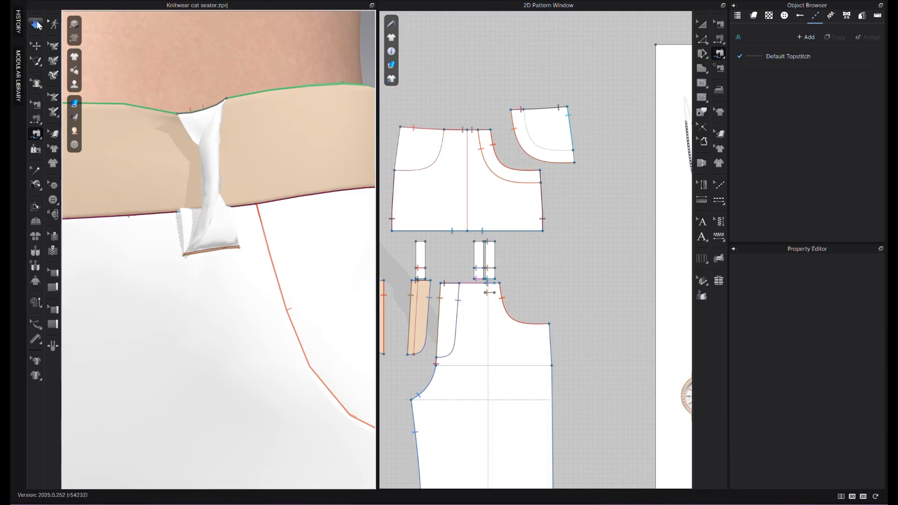
{"action": "key", "text": "ctrl+z"}
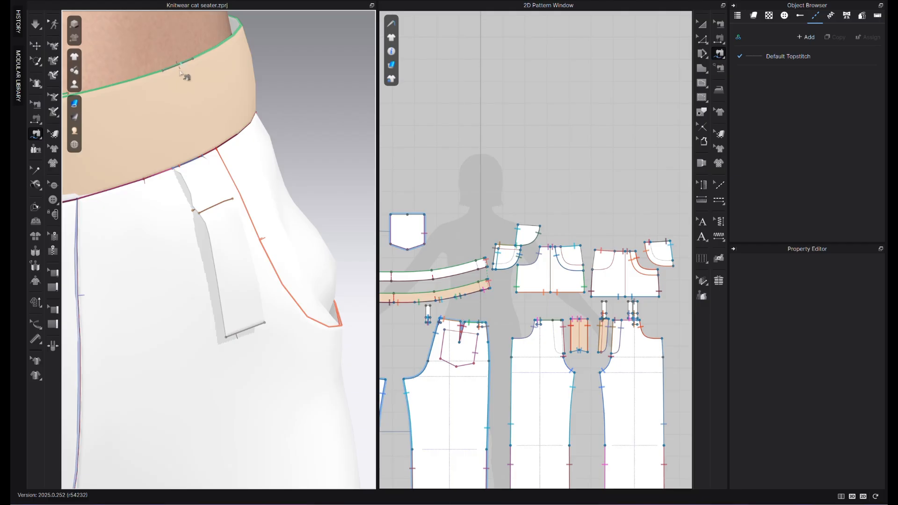
Delete the seam joining the front belt loop's lower edge to the waistband's upper edge.
{"action": "scroll", "coordinate": [174, 80], "scroll_direction": "up", "scroll_amount": 5}
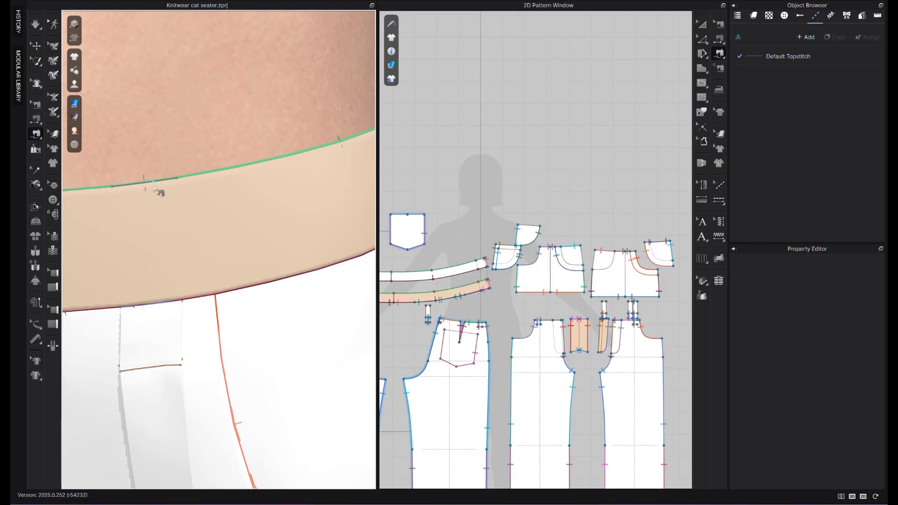
{"action": "scroll", "coordinate": [168, 304], "scroll_direction": "down", "scroll_amount": 2}
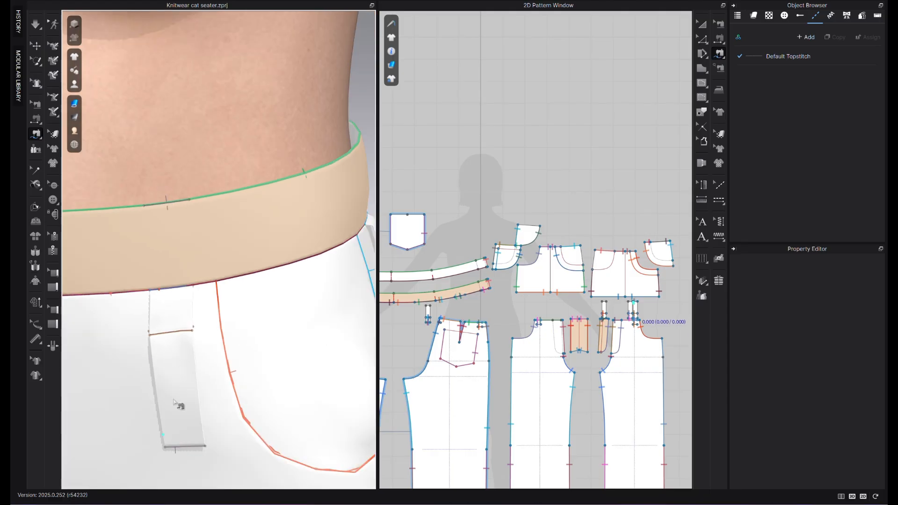
{"action": "left_click", "coordinate": [160, 217]}
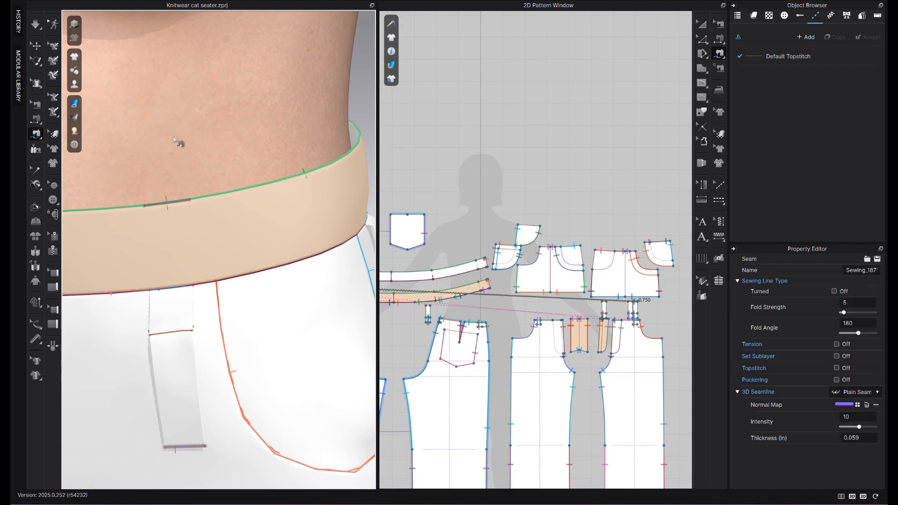
{"action": "key", "text": "Delete"}
Sew the front belt loop's free lower edge to the waistband's upper edge again in 3D, drawing both segments in matching directions.
{"action": "left_click", "coordinate": [164, 448]}
{"action": "right_click_drag", "start_coordinate": [199, 444], "coordinate": [243, 365]}
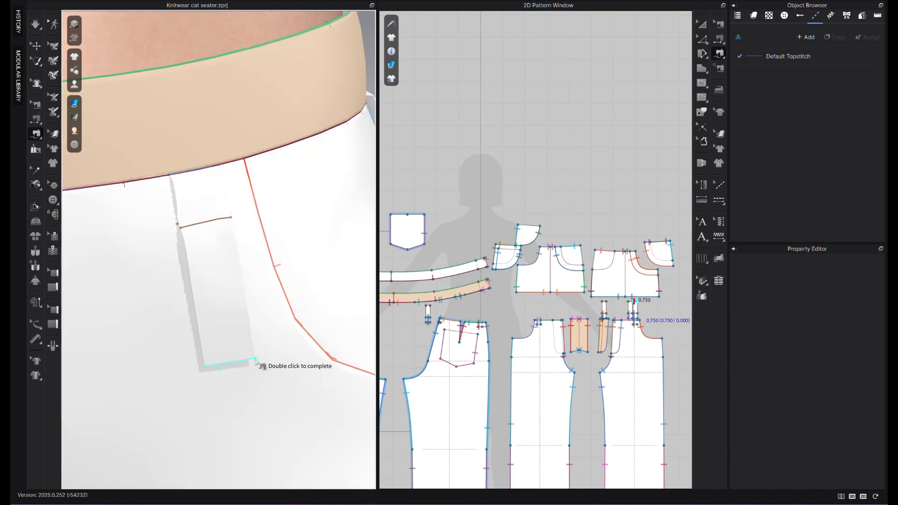
{"action": "double_click", "coordinate": [238, 372]}
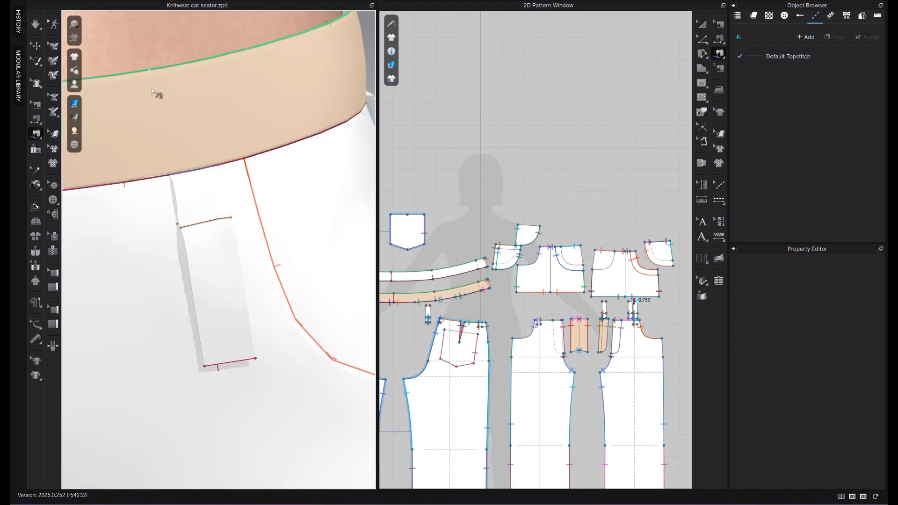
{"action": "left_click", "coordinate": [168, 172]}
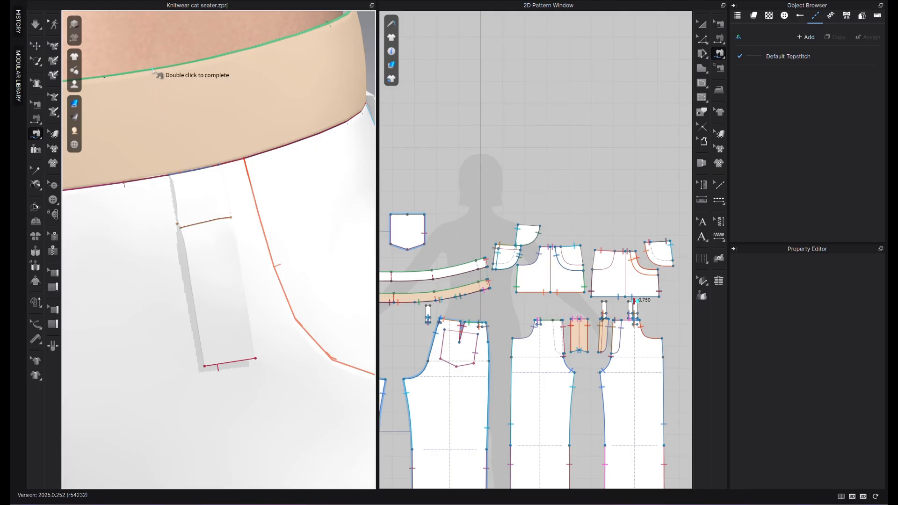
{"action": "double_click", "coordinate": [204, 61]}
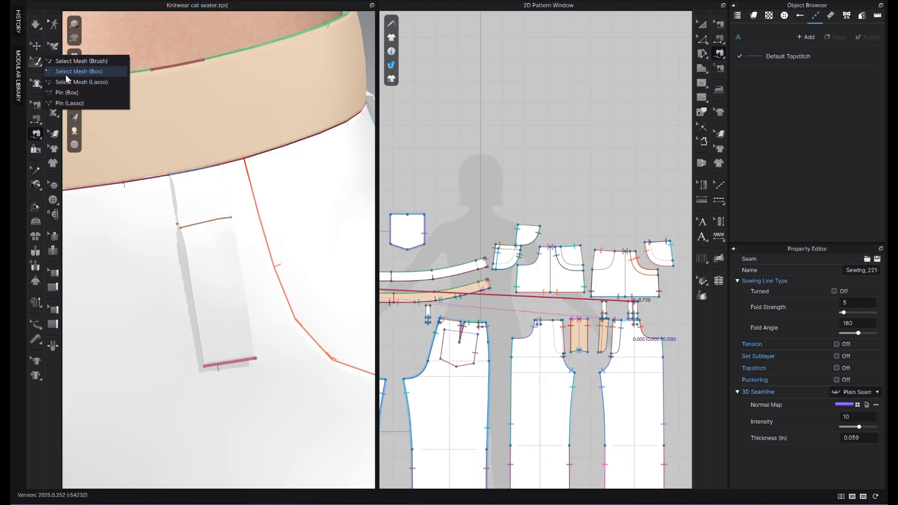
Box-select the mesh of the belt loop's long section beyond its fold line and swing it up beside the waistband.
{"action": "left_click", "coordinate": [65, 73]}
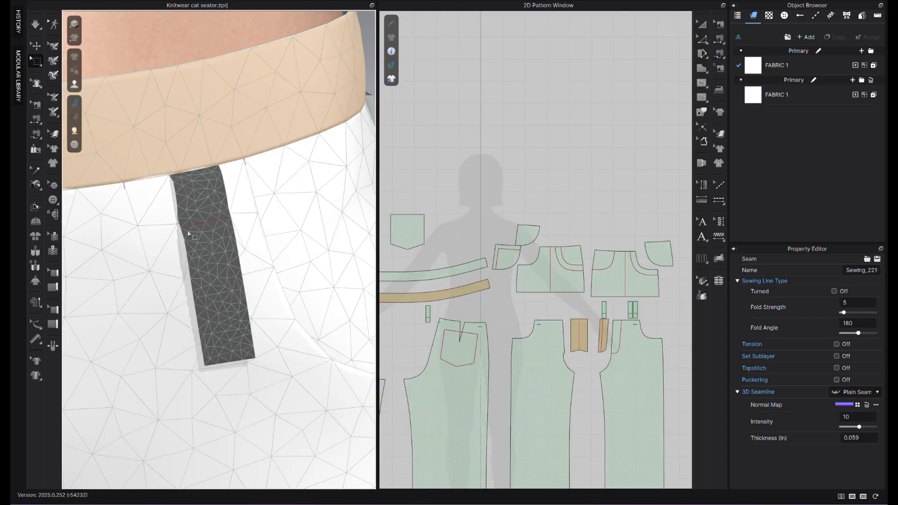
{"action": "scroll", "coordinate": [604, 311], "scroll_direction": "up", "scroll_amount": 5}
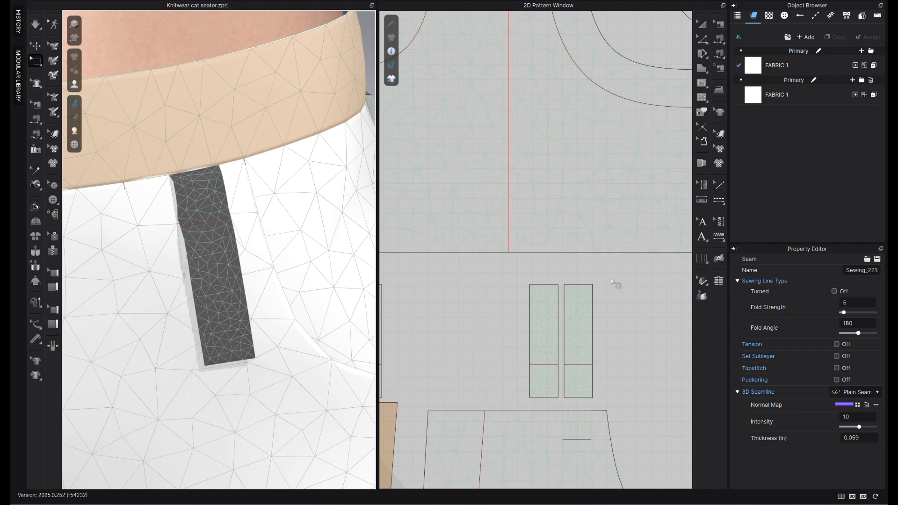
{"action": "left_click_drag", "start_coordinate": [611, 279], "coordinate": [563, 364]}
{"action": "scroll", "coordinate": [213, 347], "scroll_direction": "down", "scroll_amount": 2}
{"action": "right_click_drag", "start_coordinate": [212, 348], "coordinate": [241, 339]}
{"action": "right_click_drag", "start_coordinate": [214, 228], "coordinate": [228, 284]}
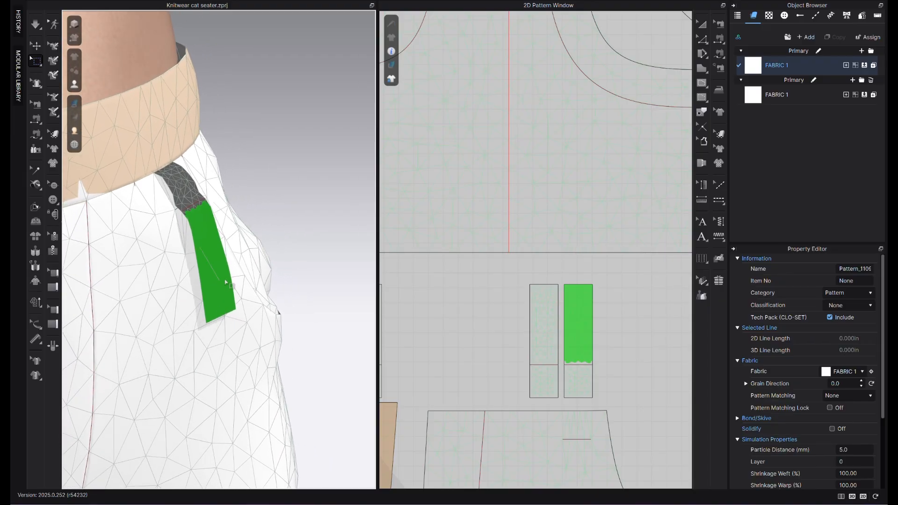
{"action": "left_click", "coordinate": [214, 274]}
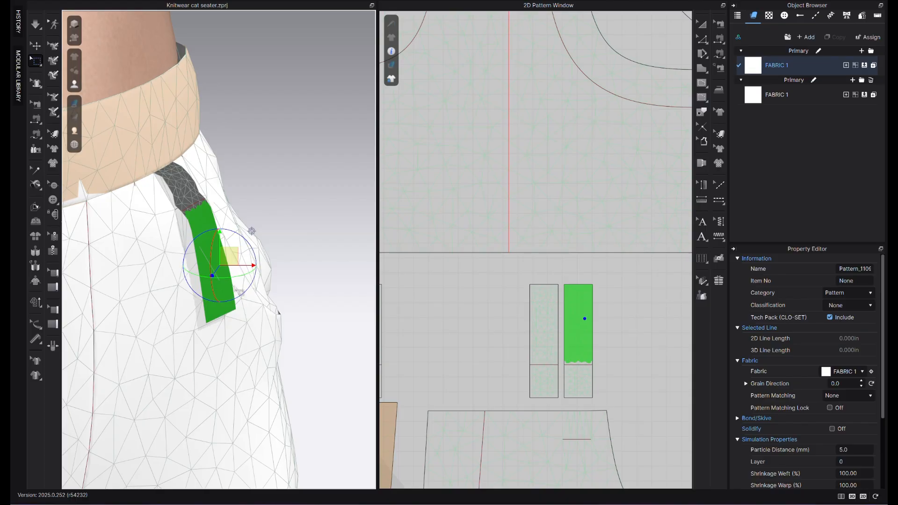
{"action": "left_click_drag", "start_coordinate": [232, 299], "coordinate": [262, 290]}
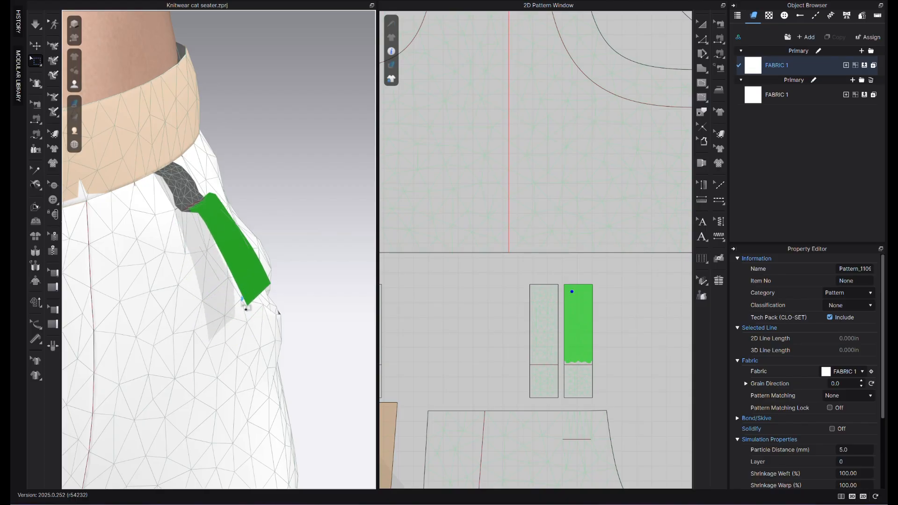
{"action": "left_click", "coordinate": [234, 241]}
{"action": "left_click_drag", "start_coordinate": [263, 260], "coordinate": [241, 137]}
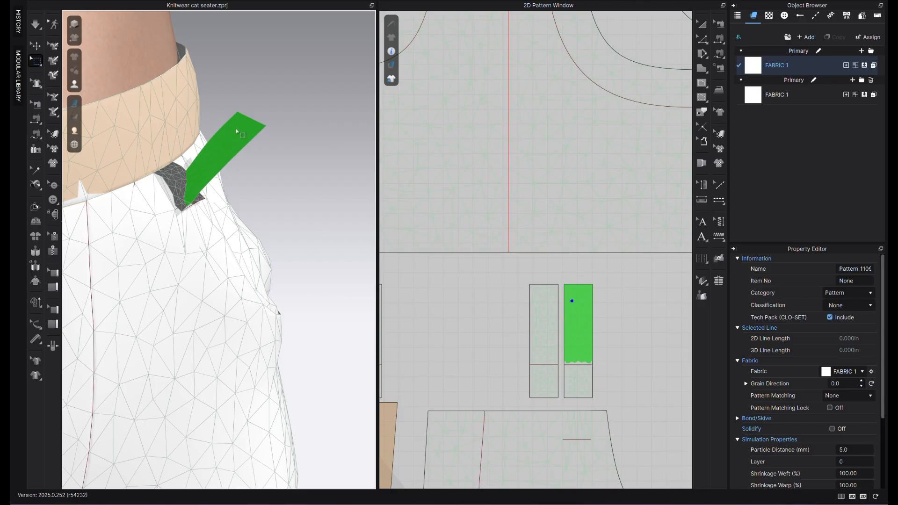
Reposition the selected belt loop mesh outward from the trousers in front of the waistband.
{"action": "right_click_drag", "start_coordinate": [234, 193], "coordinate": [317, 167]}
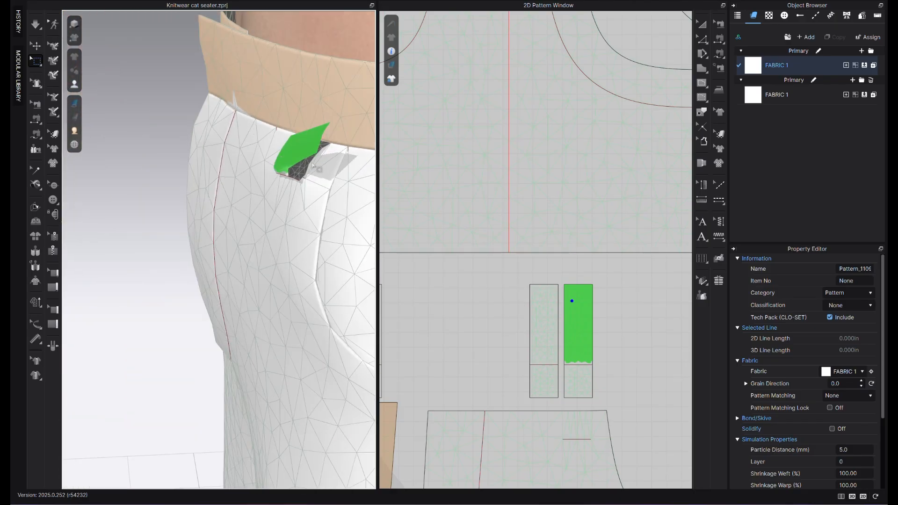
{"action": "left_click", "coordinate": [297, 147]}
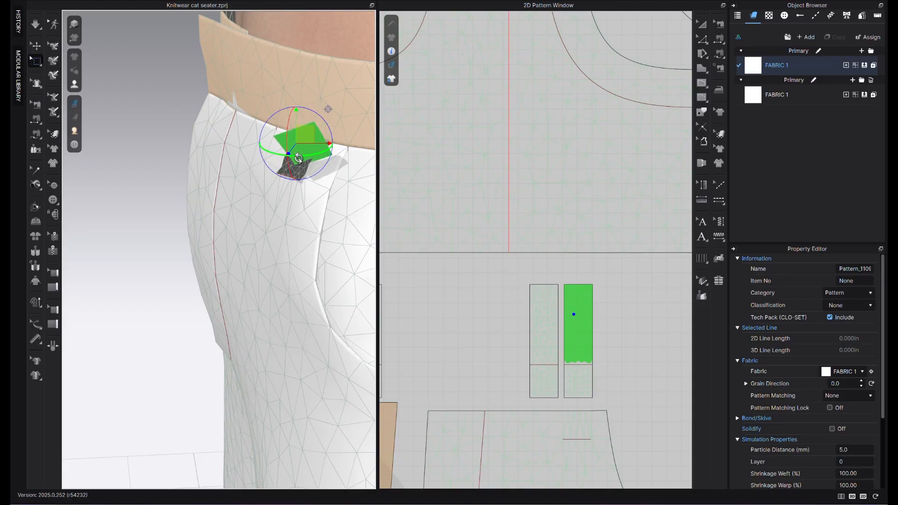
{"action": "right_click_drag", "start_coordinate": [316, 188], "coordinate": [296, 208]}
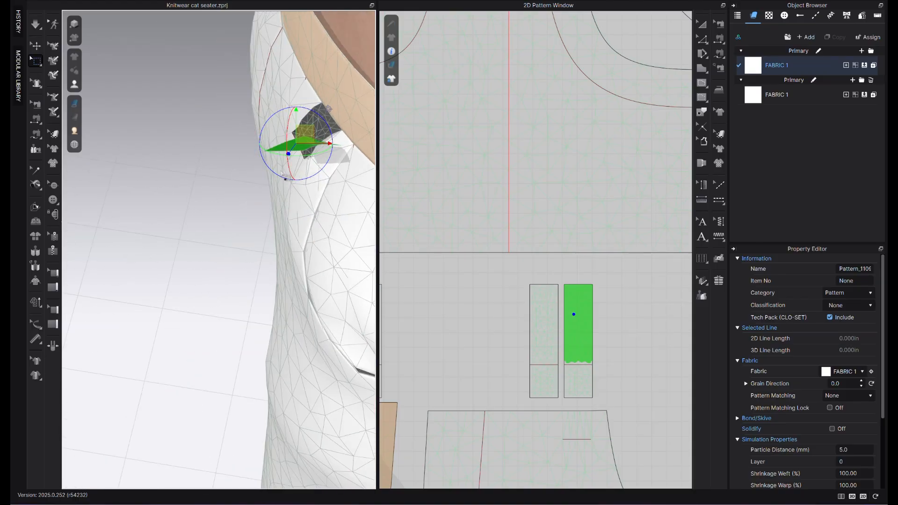
{"action": "left_click_drag", "start_coordinate": [280, 151], "coordinate": [261, 134]}
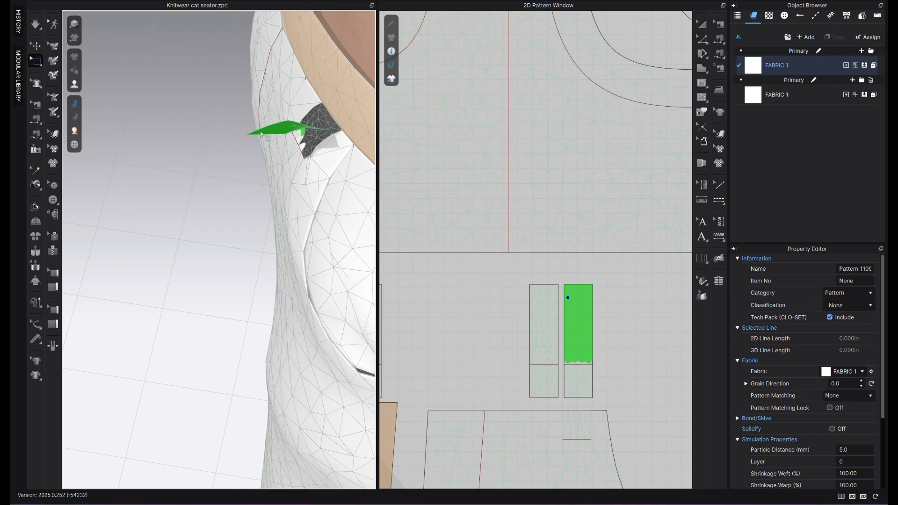
{"action": "mouse_move", "coordinate": [318, 144]}
{"action": "right_mouse_down"}
{"action": "mouse_move", "coordinate": [300, 140]}
{"action": "mouse_move", "coordinate": [313, 132]}
{"action": "right_mouse_up"}
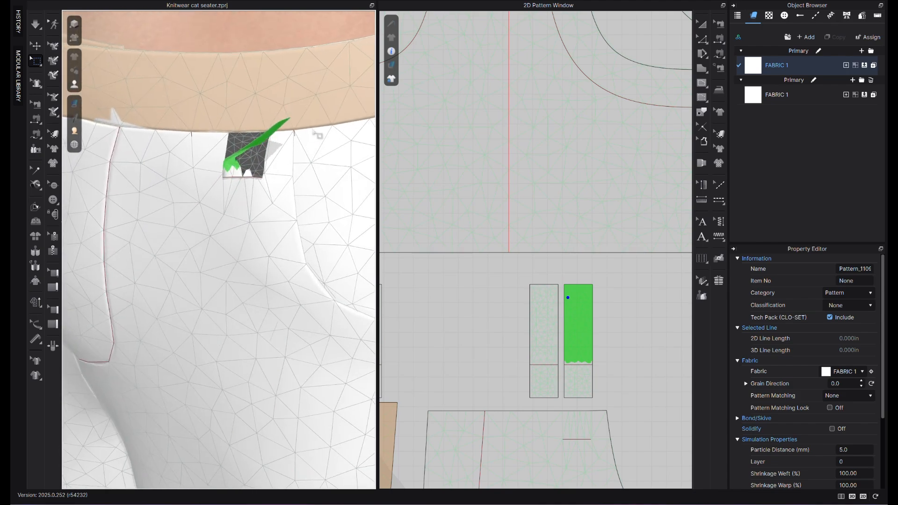
Simulate the belt loop onto the waistband's upper edge and stop the simulation.
{"action": "left_click", "coordinate": [38, 25]}
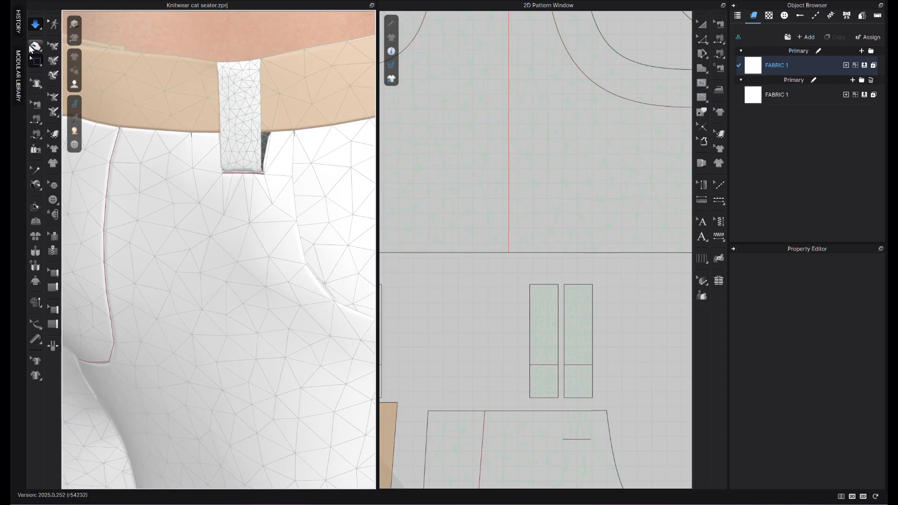
{"action": "right_click_drag", "start_coordinate": [267, 119], "coordinate": [210, 111]}
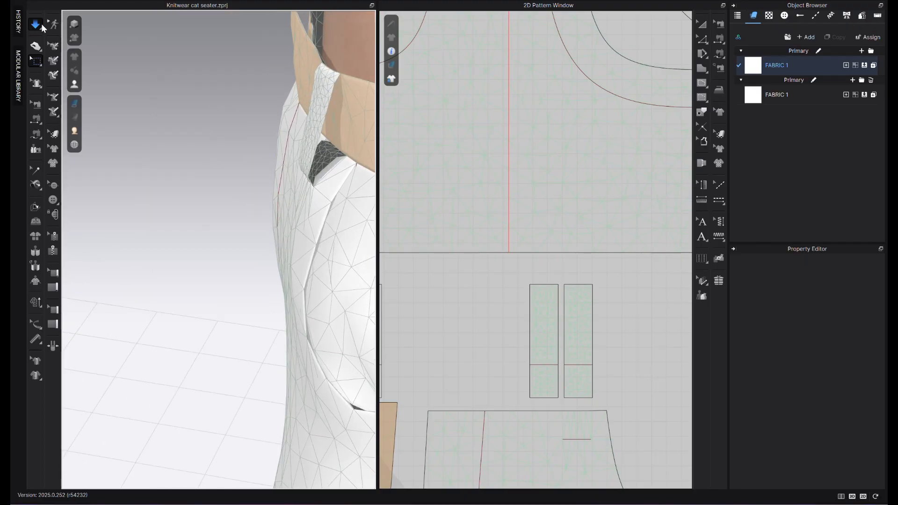
{"action": "left_click", "coordinate": [41, 26]}
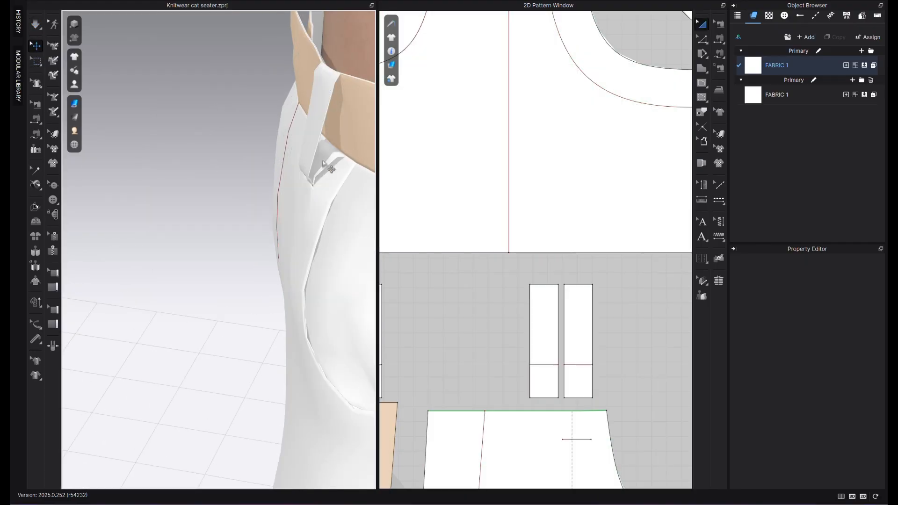
Hide the avatar and view the belt loop's fold from the side.
{"action": "right_click_drag", "start_coordinate": [280, 183], "coordinate": [159, 188]}
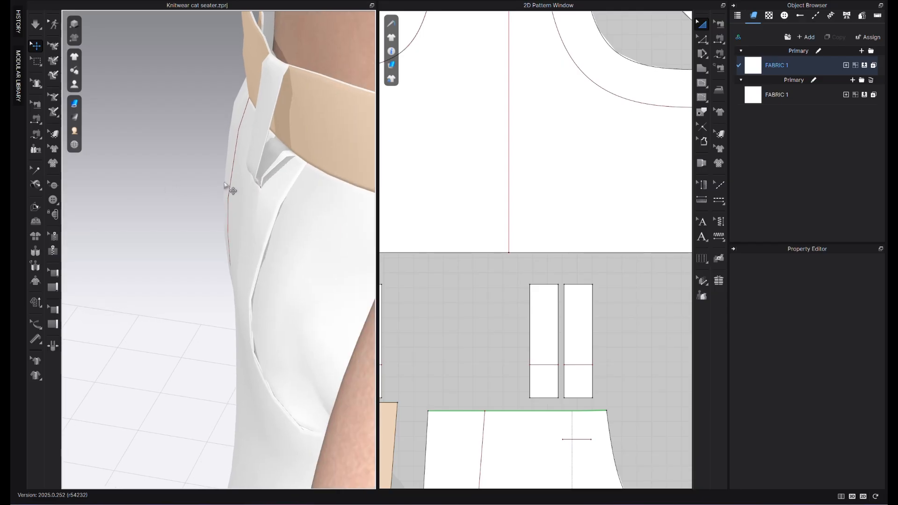
{"action": "right_click_drag", "start_coordinate": [312, 142], "coordinate": [313, 145]}
{"action": "mouse_move", "coordinate": [81, 84]}
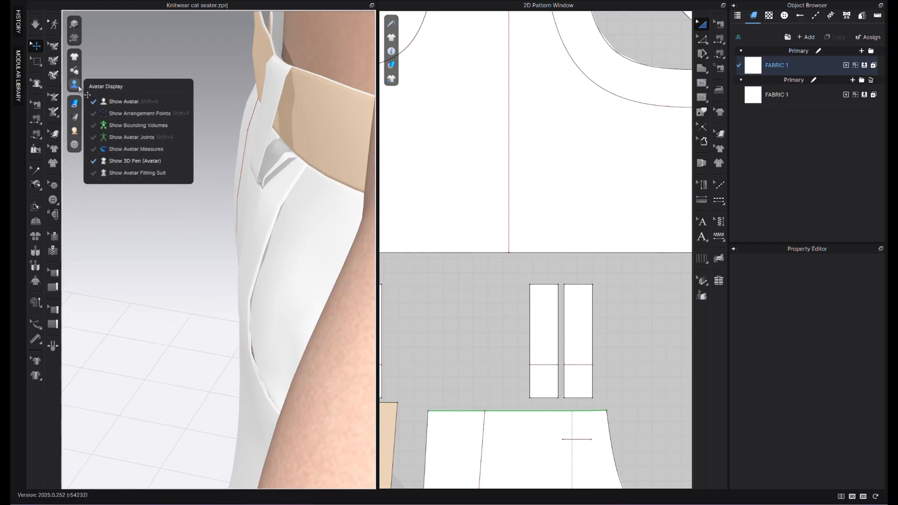
{"action": "left_click", "coordinate": [131, 104]}
{"action": "right_click_drag", "start_coordinate": [301, 125], "coordinate": [307, 136]}
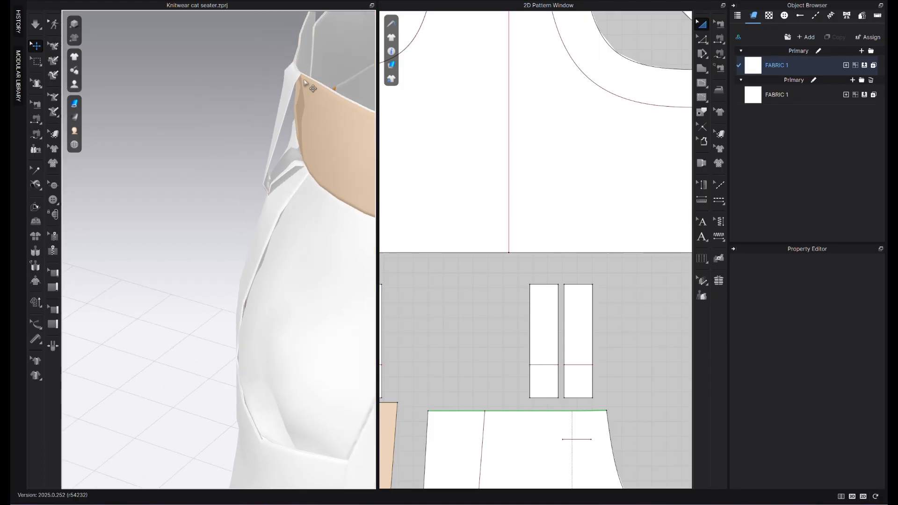
Set the seam between the belt loop and the waistband's upper edge to Turned and simulate it.
{"action": "left_click", "coordinate": [719, 24]}
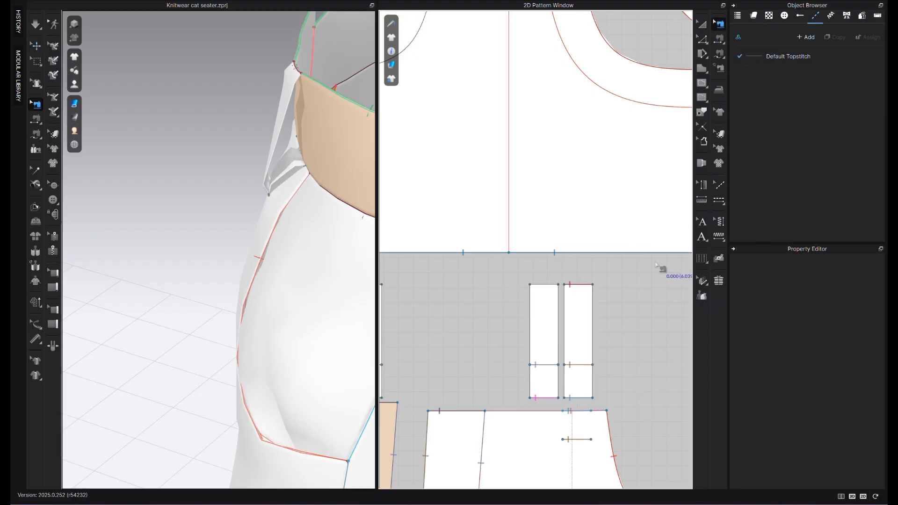
{"action": "left_click", "coordinate": [591, 288]}
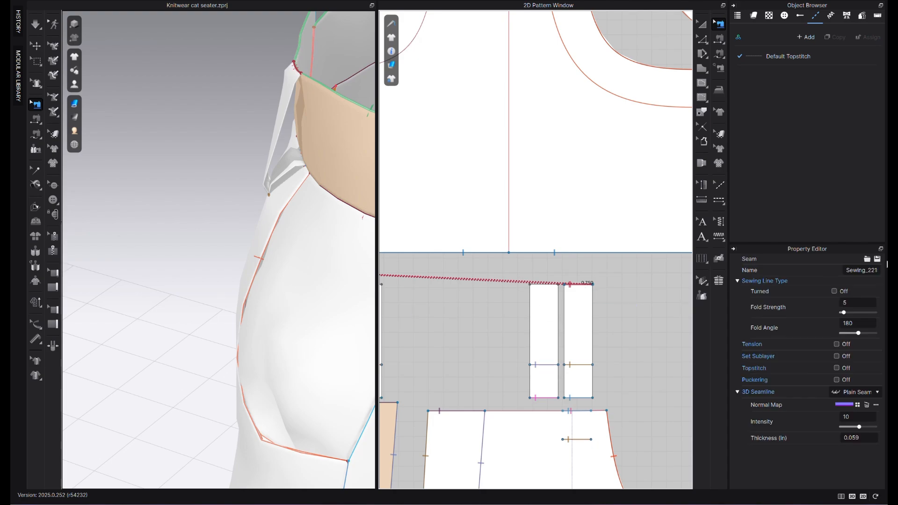
{"action": "left_click", "coordinate": [835, 291]}
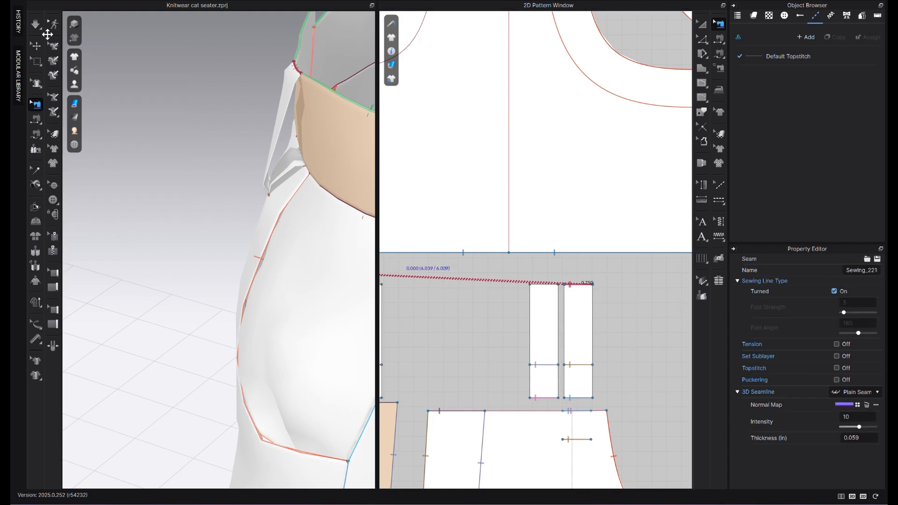
{"action": "left_click", "coordinate": [35, 25]}
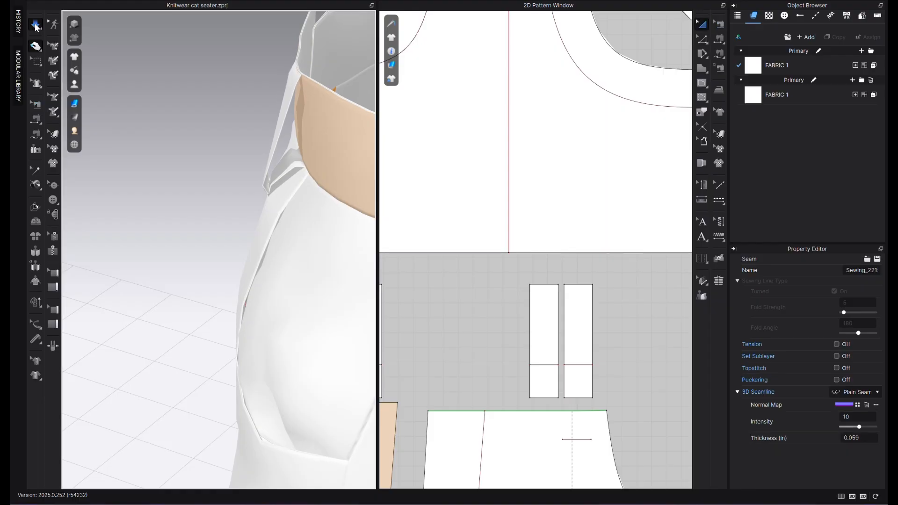
Move the belt loop's internal fold line slightly toward its short end in the 2D pattern and run the simulation.
{"action": "left_click", "coordinate": [35, 104]}
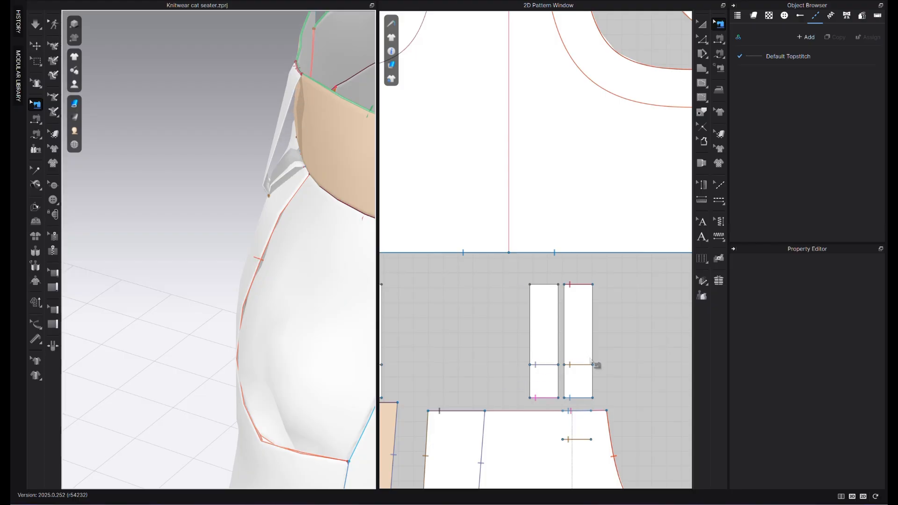
{"action": "key", "text": "a"}
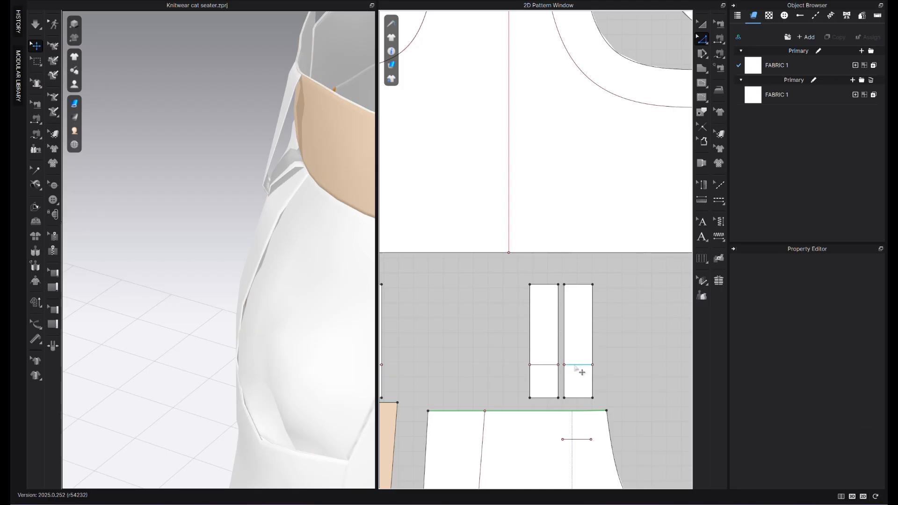
{"action": "left_click", "coordinate": [576, 368]}
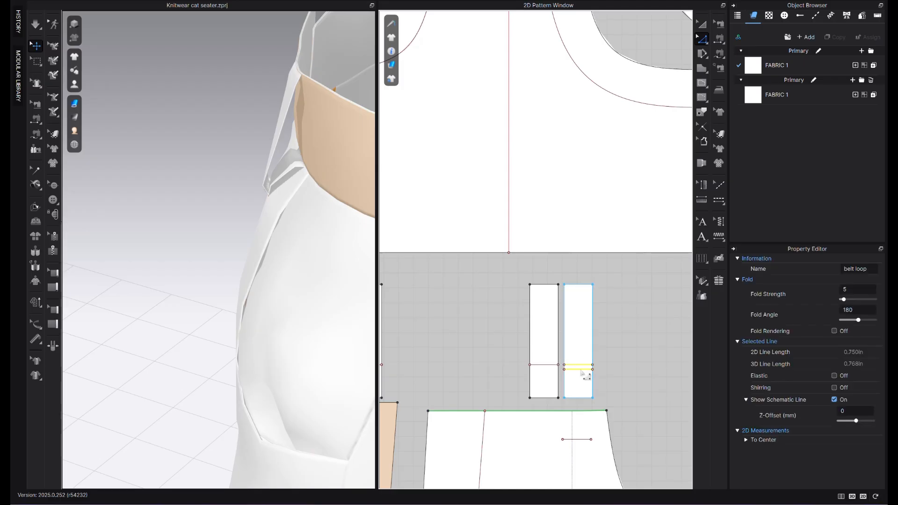
{"action": "left_click", "coordinate": [627, 377]}
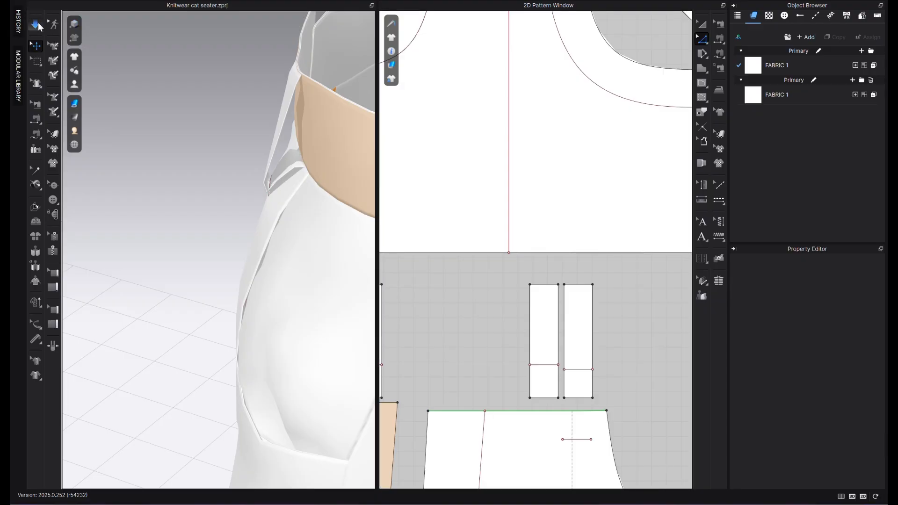
{"action": "left_click", "coordinate": [38, 25]}
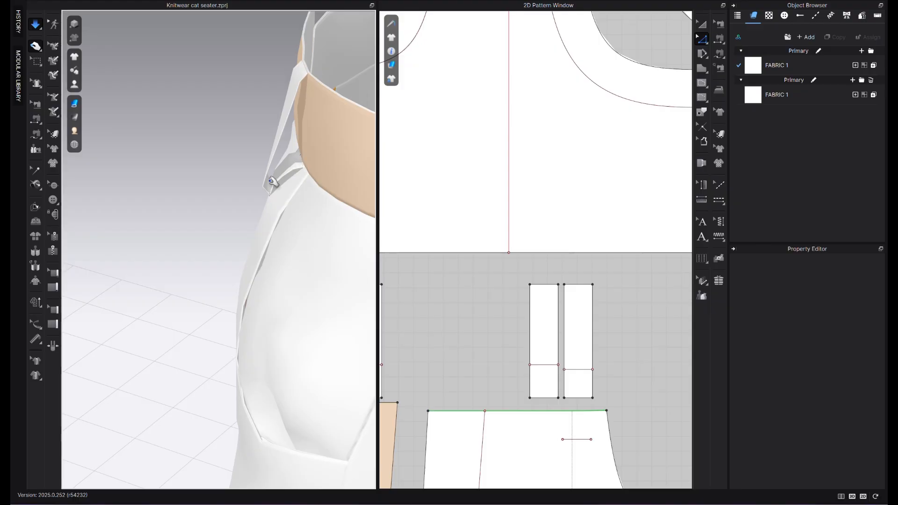
Examine the simulated belt loop's fold and its fit over the waistband from the front and side.
{"action": "left_click", "coordinate": [294, 104]}
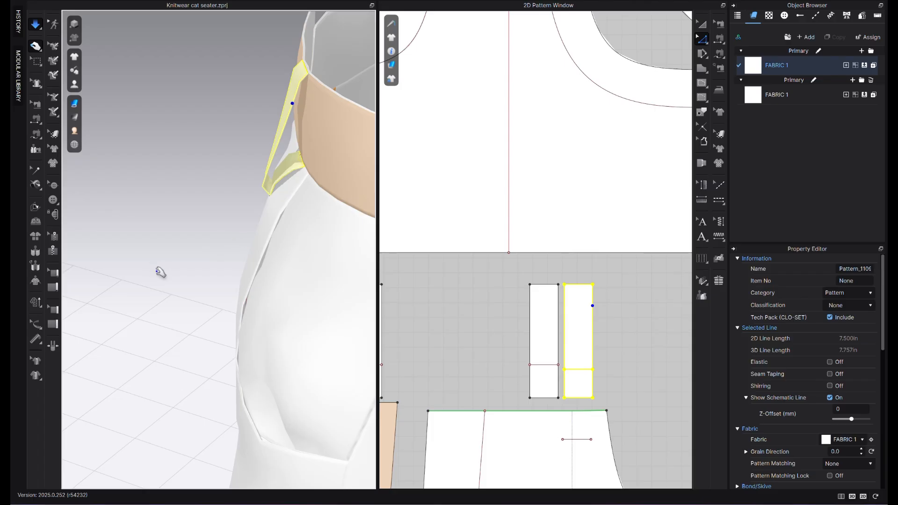
{"action": "right_click_drag", "start_coordinate": [226, 236], "coordinate": [284, 247]}
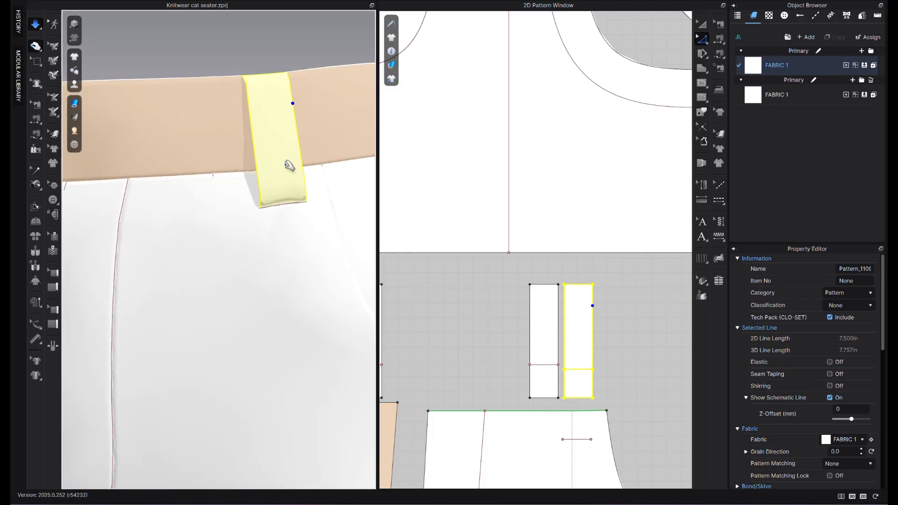
{"action": "scroll", "coordinate": [200, 255], "scroll_direction": "down", "scroll_amount": 4}
{"action": "scroll", "coordinate": [237, 293], "scroll_direction": "down", "scroll_amount": 2}
{"action": "right_click_drag", "start_coordinate": [237, 293], "coordinate": [154, 299]}
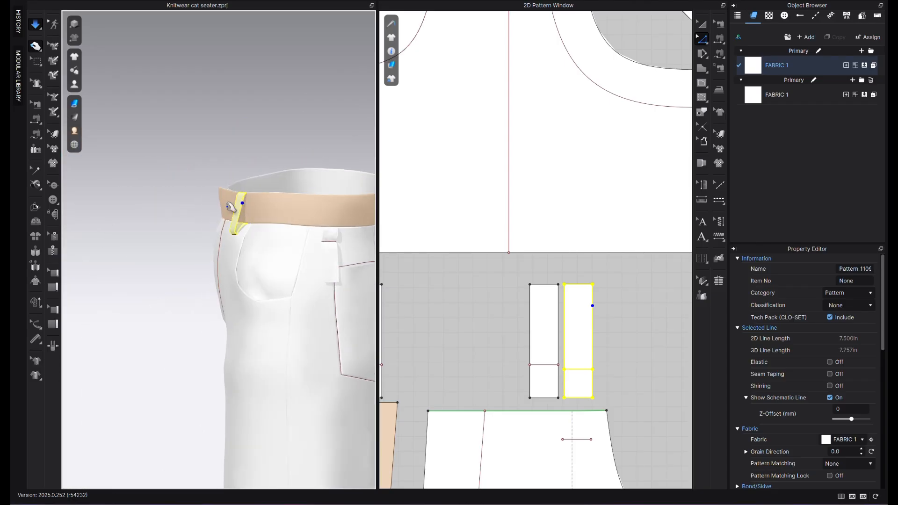
{"action": "scroll", "coordinate": [229, 206], "scroll_direction": "up", "scroll_amount": 4}
{"action": "left_click", "coordinate": [615, 273]}
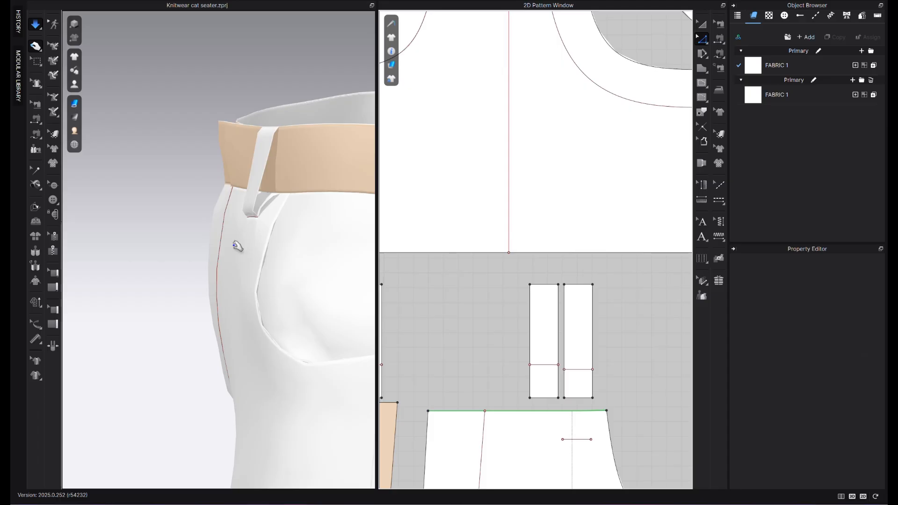
{"action": "right_click_drag", "start_coordinate": [237, 247], "coordinate": [213, 248]}
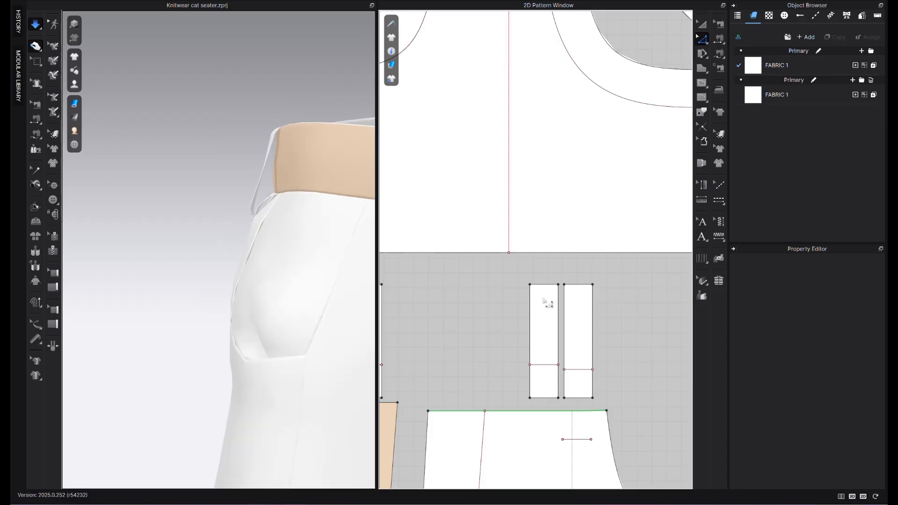
Lengthen the right-hand belt loop pattern slightly by moving its upper short edge outward, and run the simulation.
{"action": "left_click", "coordinate": [585, 289]}
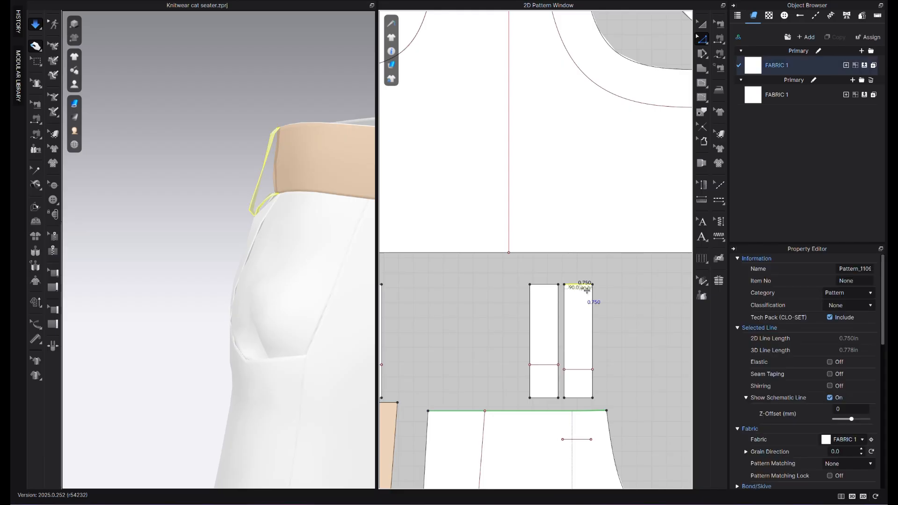
{"action": "key", "text": "Up"}
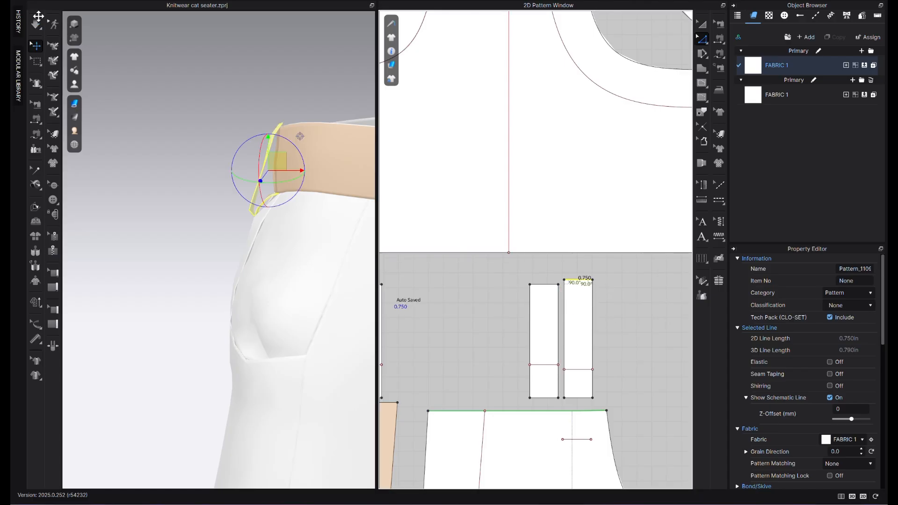
{"action": "left_click", "coordinate": [36, 26]}
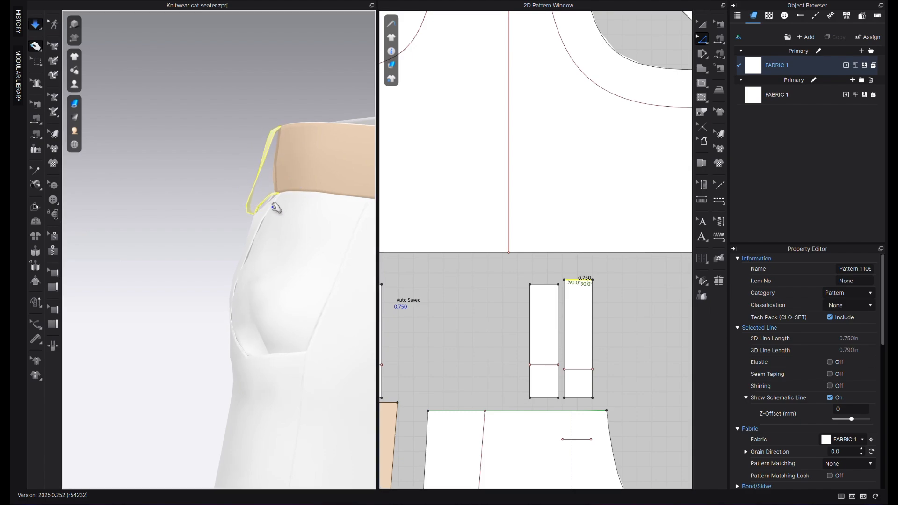
Pull the simulated belt loop downward along the waistband to settle its fold, and check its fit from the side and front.
{"action": "left_click", "coordinate": [275, 178]}
{"action": "left_click_drag", "start_coordinate": [271, 178], "coordinate": [252, 206]}
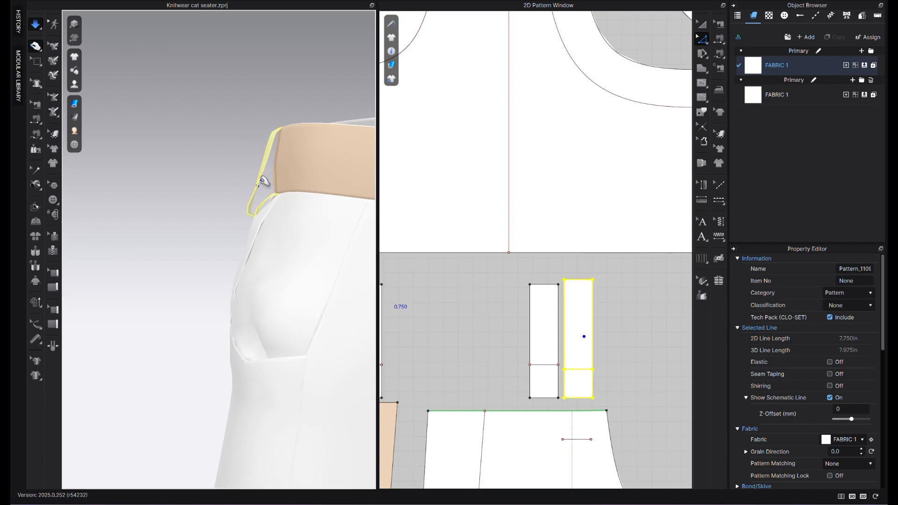
{"action": "left_click_drag", "start_coordinate": [265, 170], "coordinate": [249, 204]}
{"action": "right_click_drag", "start_coordinate": [236, 254], "coordinate": [312, 257]}
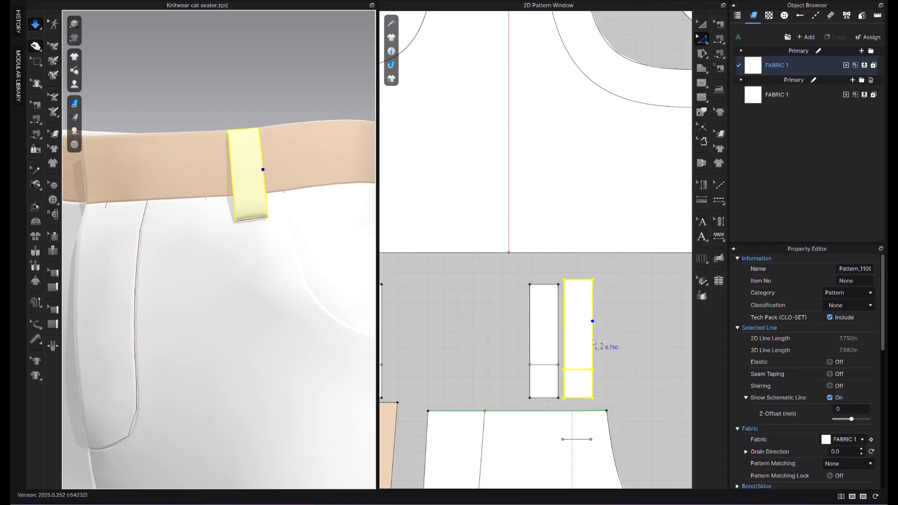
{"action": "scroll", "coordinate": [271, 268], "scroll_direction": "down", "scroll_amount": 3}
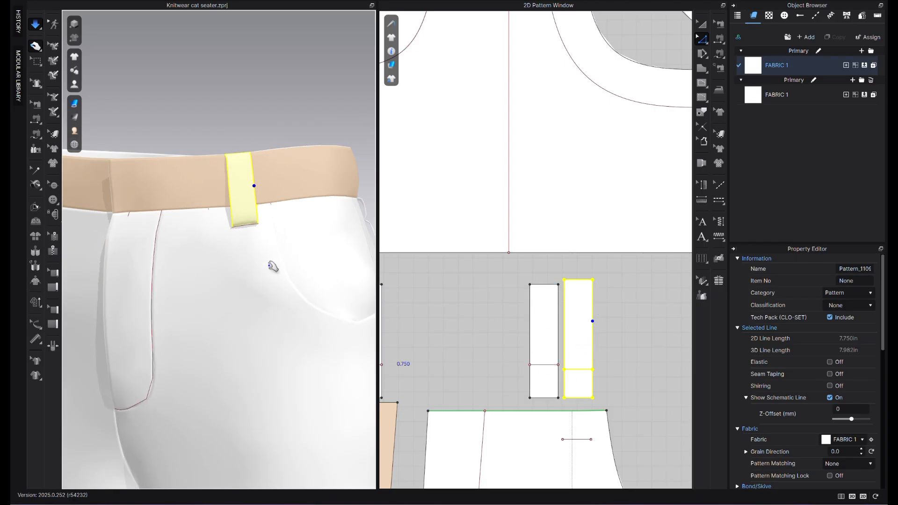
{"action": "middle_click_drag", "start_coordinate": [225, 292], "coordinate": [299, 286]}
{"action": "right_click_drag", "start_coordinate": [243, 297], "coordinate": [251, 309]}
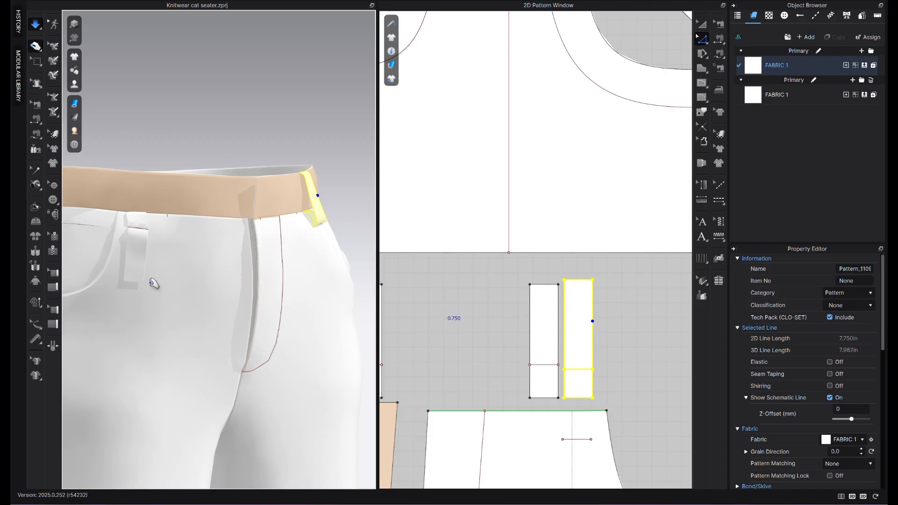
{"action": "right_click_drag", "start_coordinate": [154, 283], "coordinate": [226, 297]}
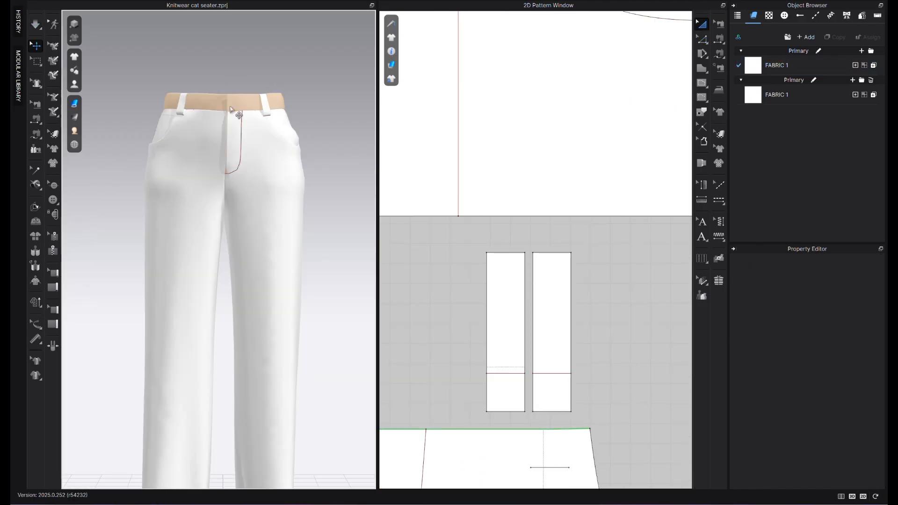